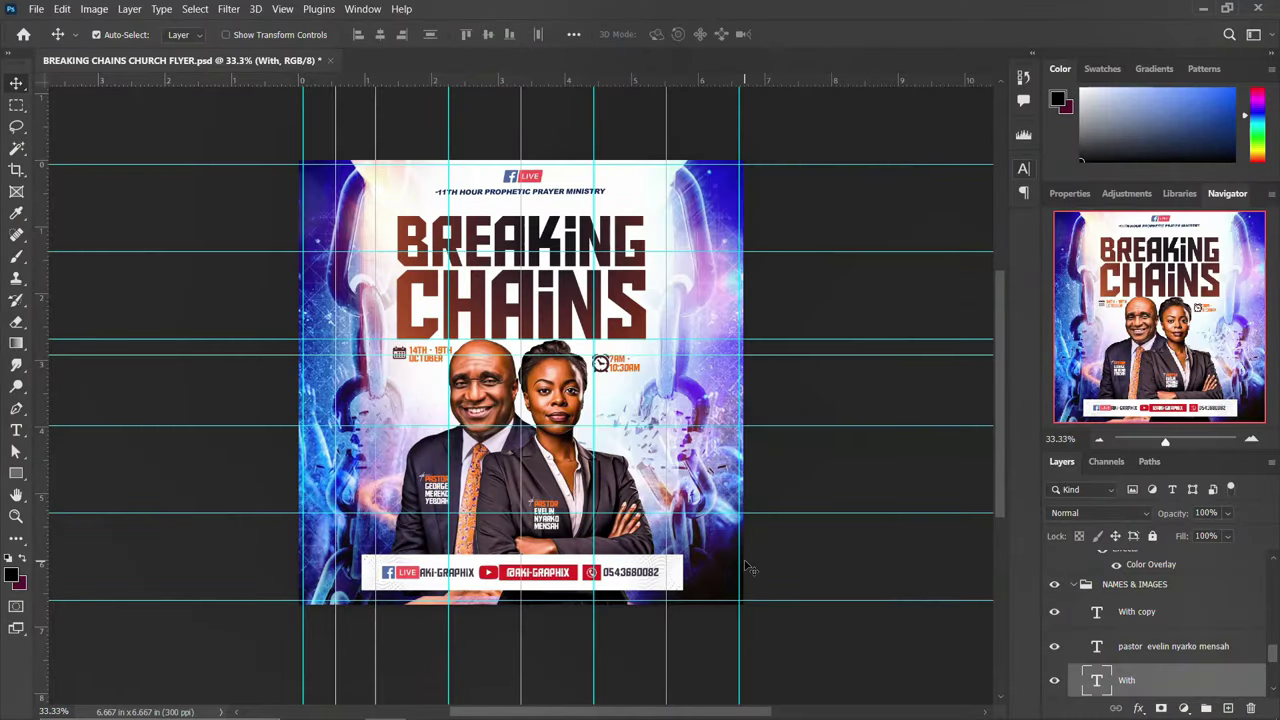
# Show the hidden chain artwork on Layer 3, select DOWN DETAILS, and start a new 2000 × 2000 px document
pyautogui.scroll(1, 745, 567)
pyautogui.scroll(2, 745, 567)
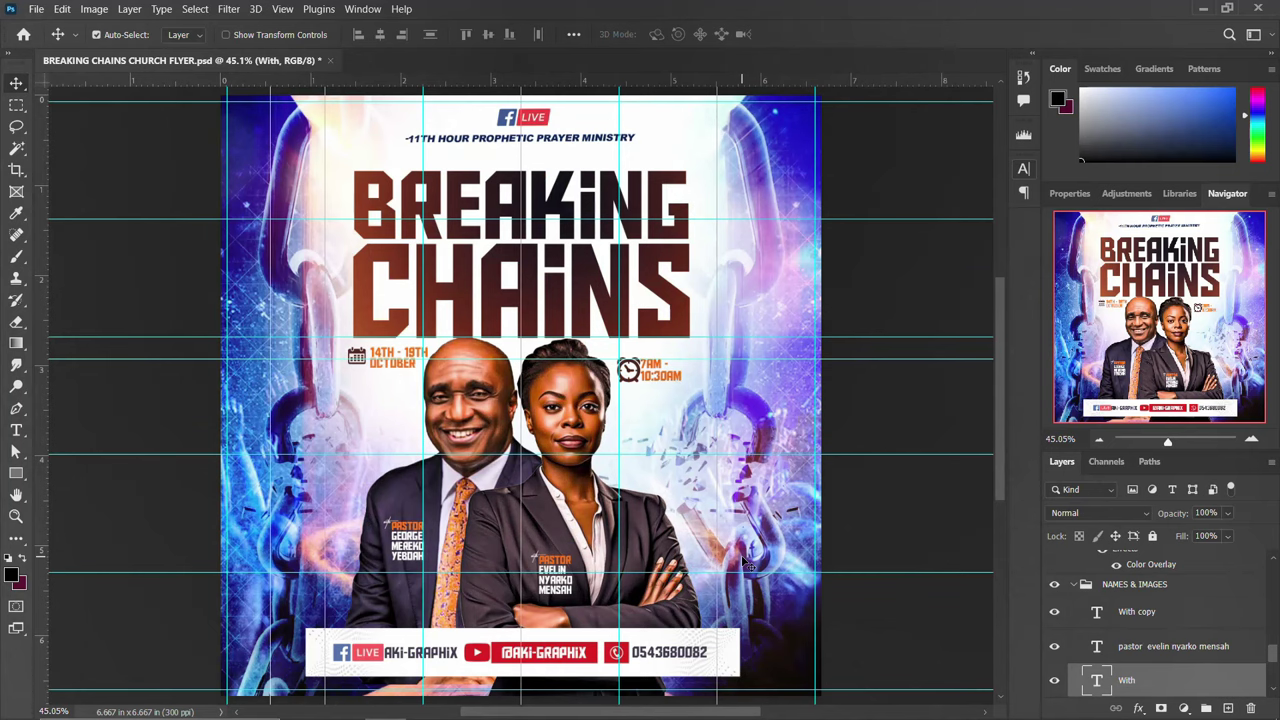
pyautogui.scroll(-2, 746, 563)
pyautogui.scroll(-1, 600, 400)
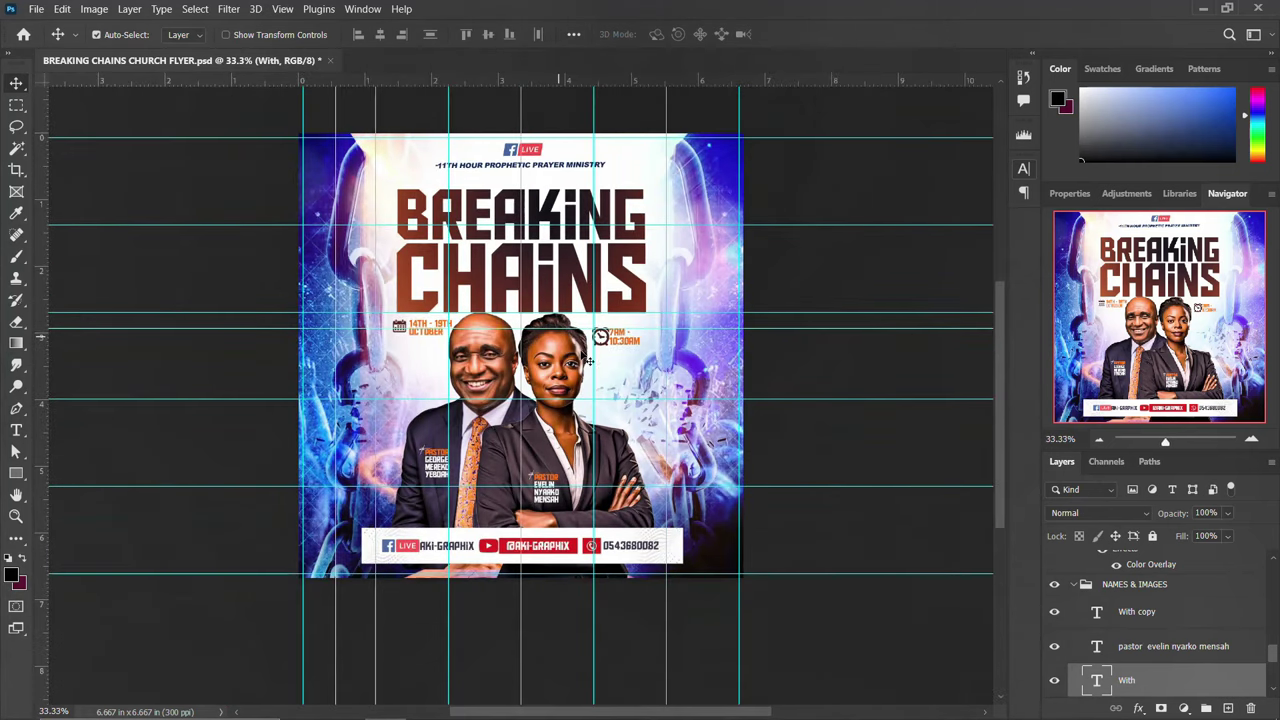
pyautogui.scroll(1, 587, 370)
pyautogui.scroll(3, 1110, 600)
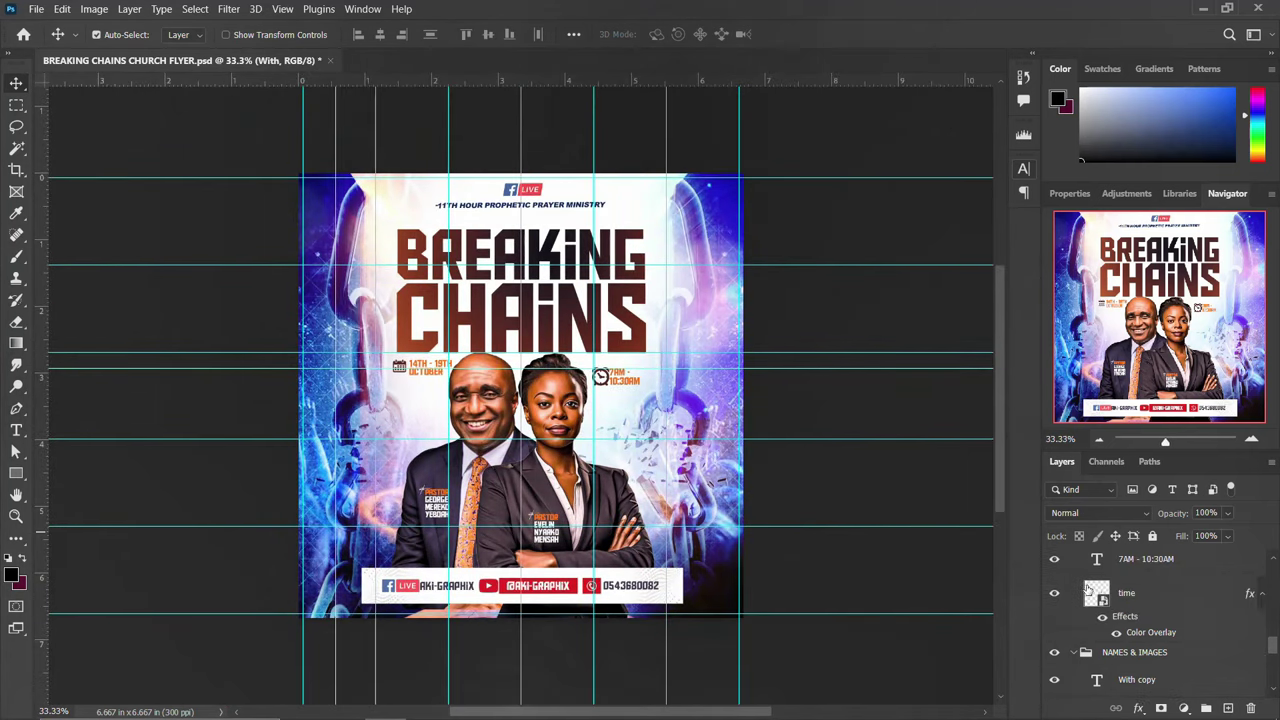
pyautogui.scroll(1, 1005, 570)
pyautogui.scroll(6, 1123, 613)
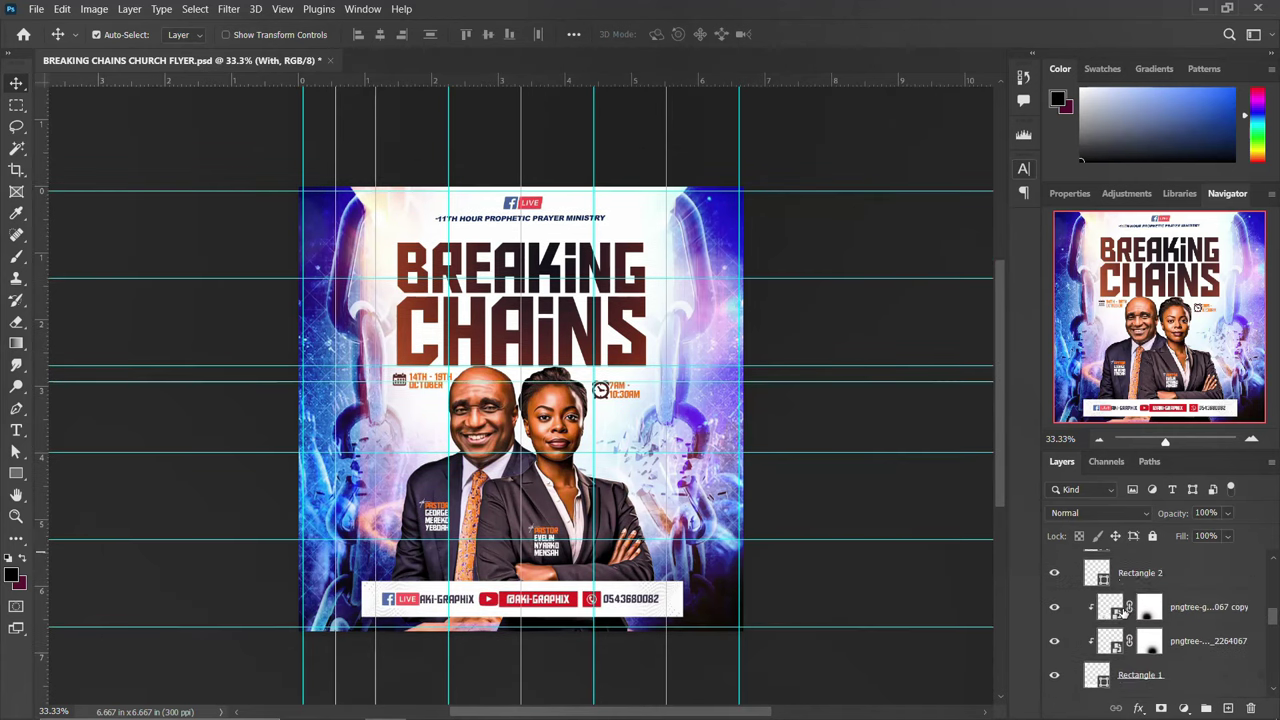
pyautogui.scroll(1, 1118, 610)
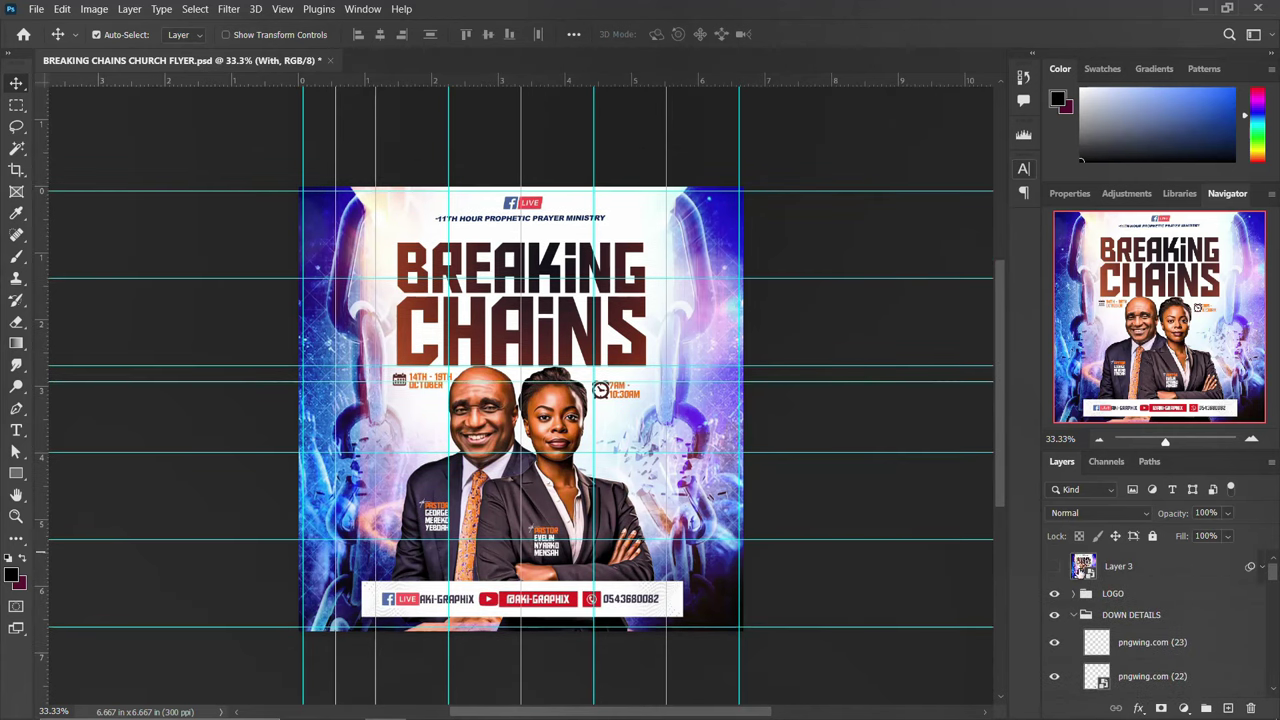
pyautogui.click(1054, 566)
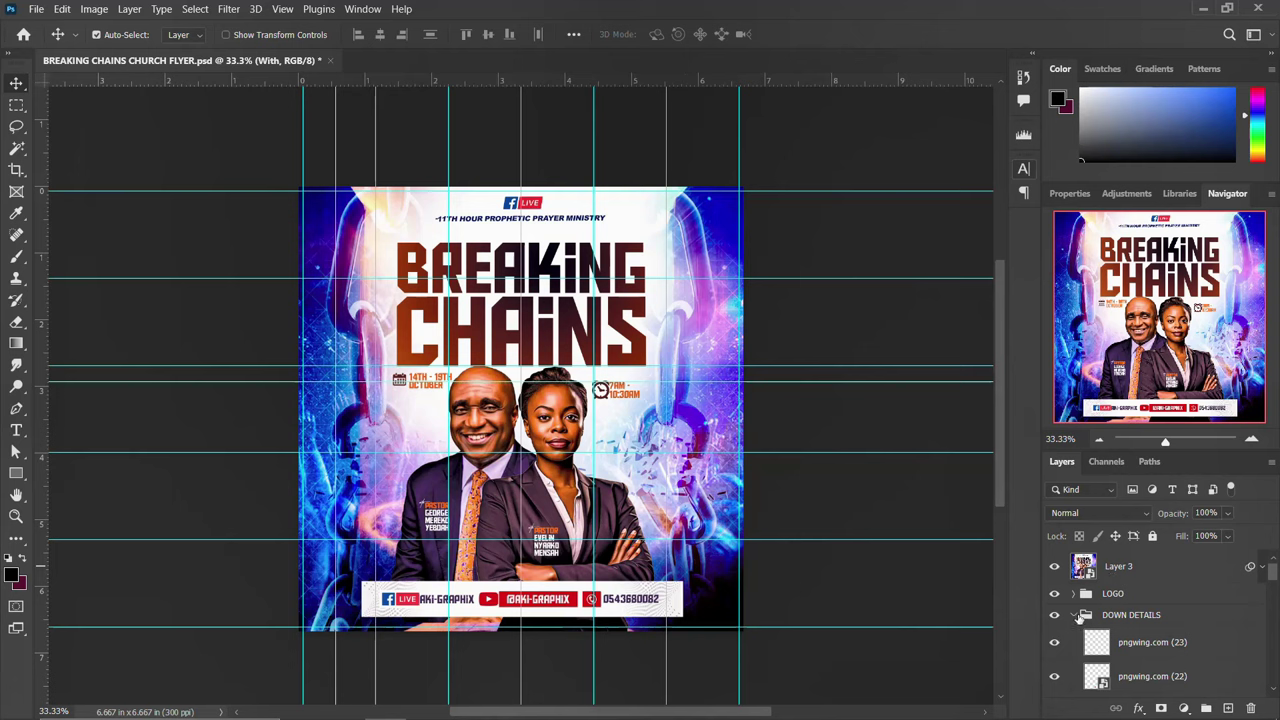
pyautogui.click(1077, 617)
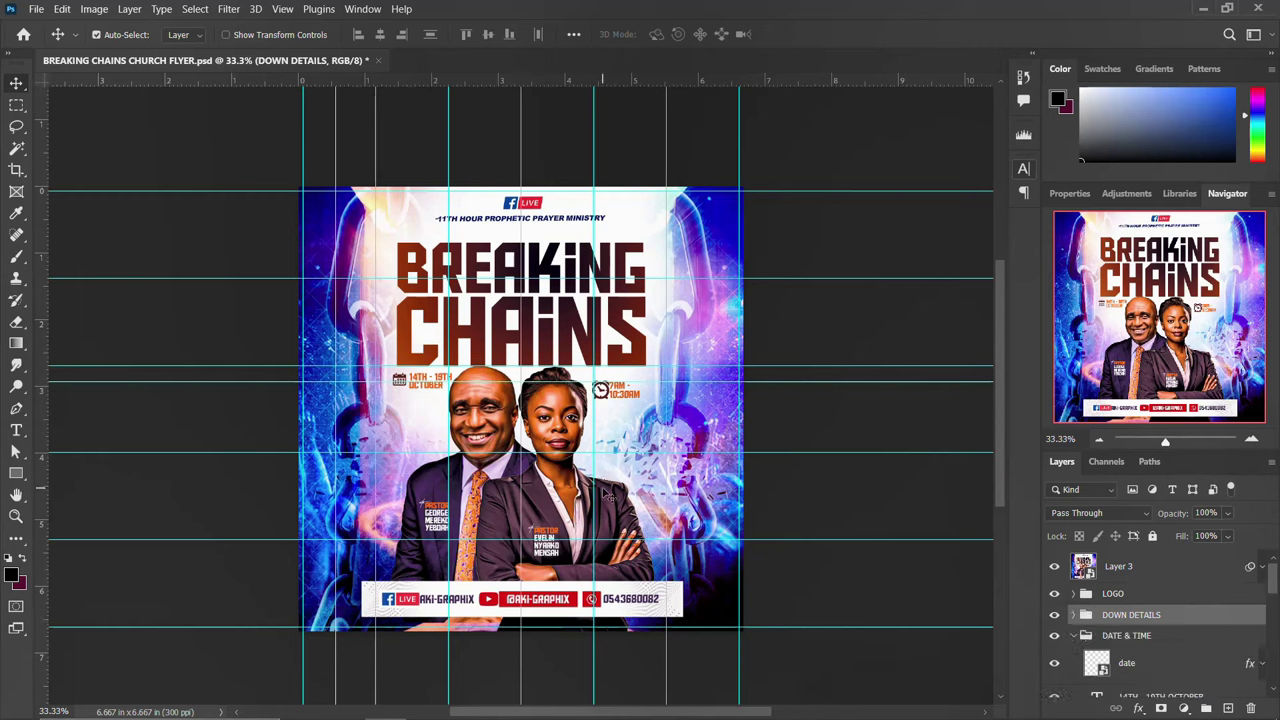
pyautogui.hotkey('ctrl', 'n')
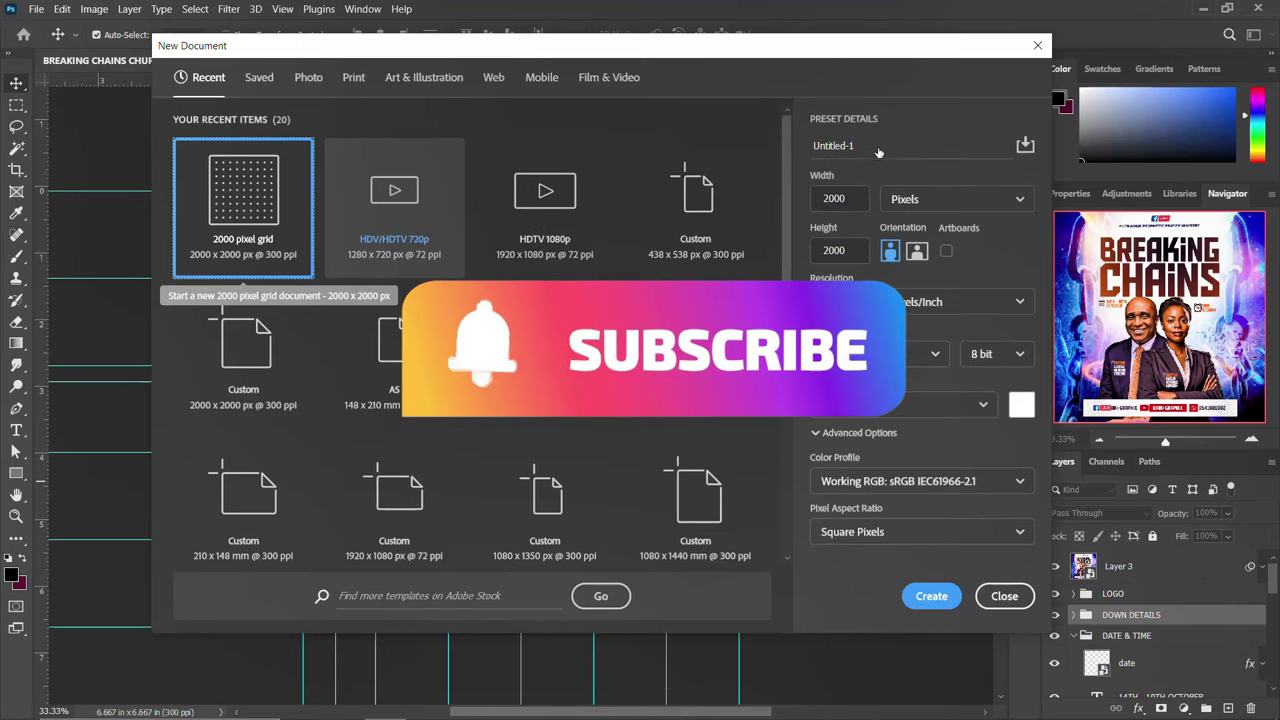
# Name the document 'BREAKING CHAINS CHURCH FLYER' using the title copied from the notes, and create it
pyautogui.click(508, 703)
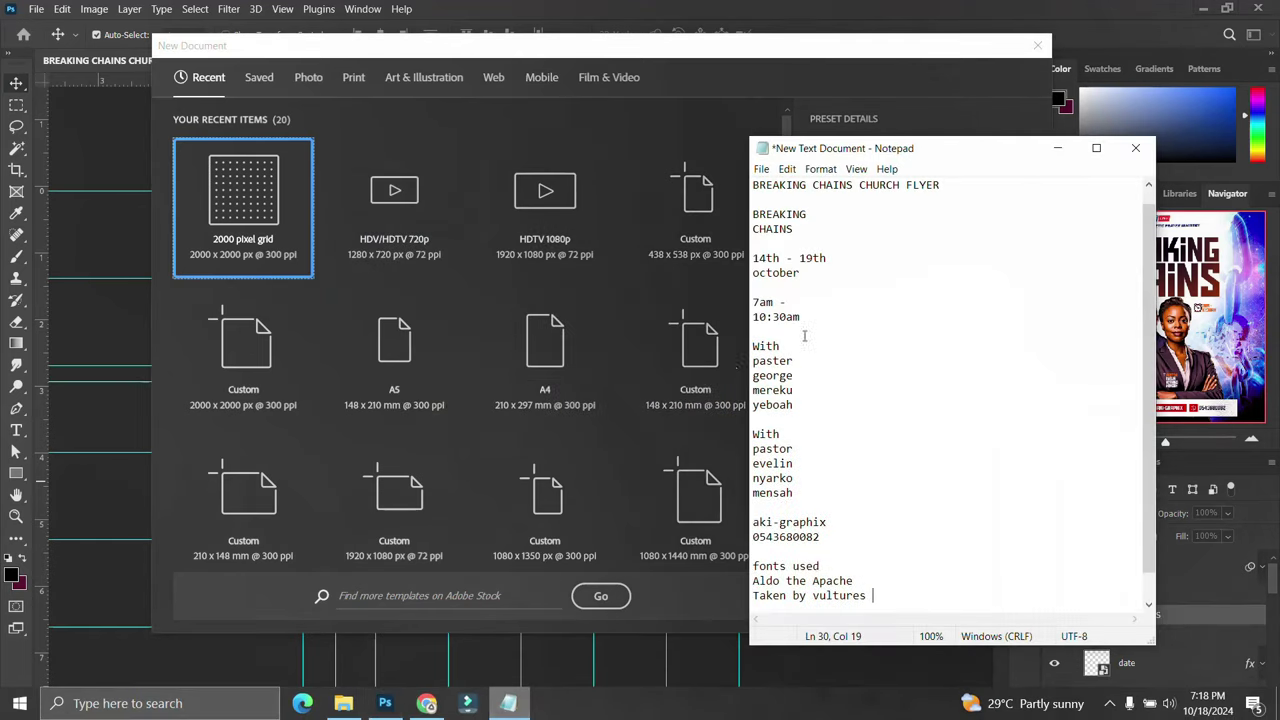
pyautogui.moveTo(946, 199); pyautogui.dragTo(743, 197)
pyautogui.hotkey('ctrl', 'c')
pyautogui.click(735, 200)
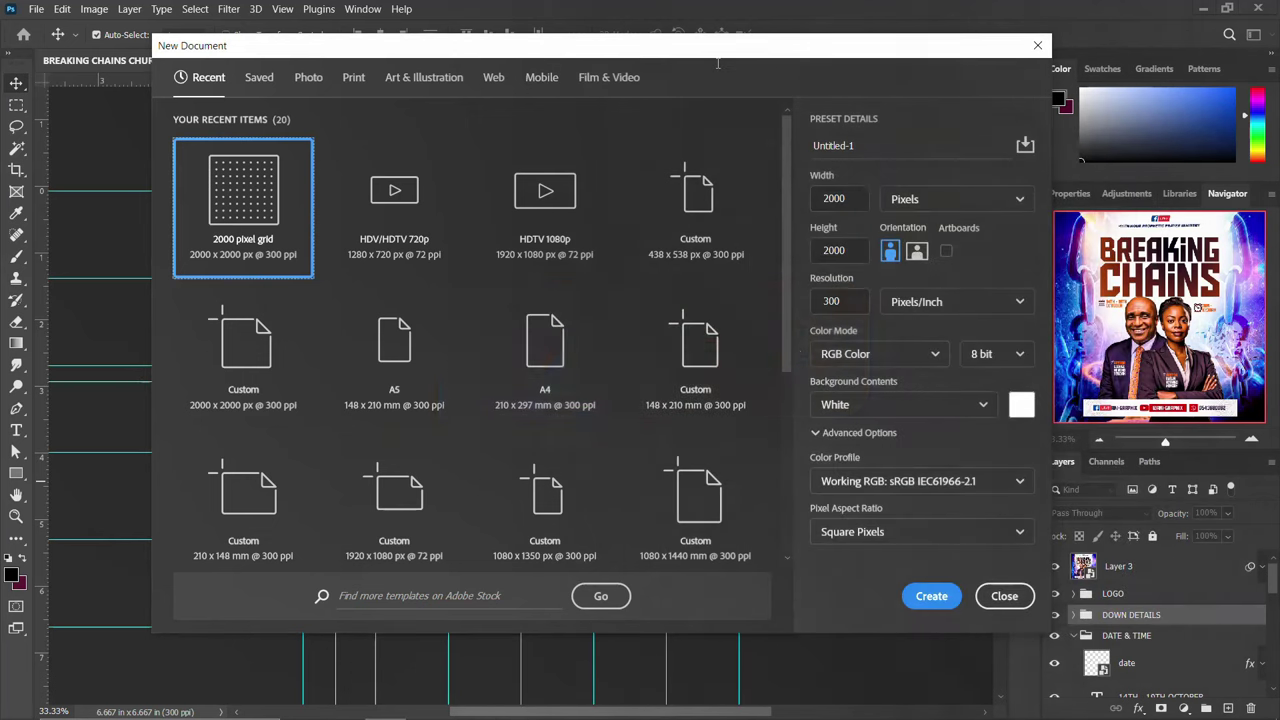
pyautogui.click(887, 145)
pyautogui.hotkey('ctrl', 'a')
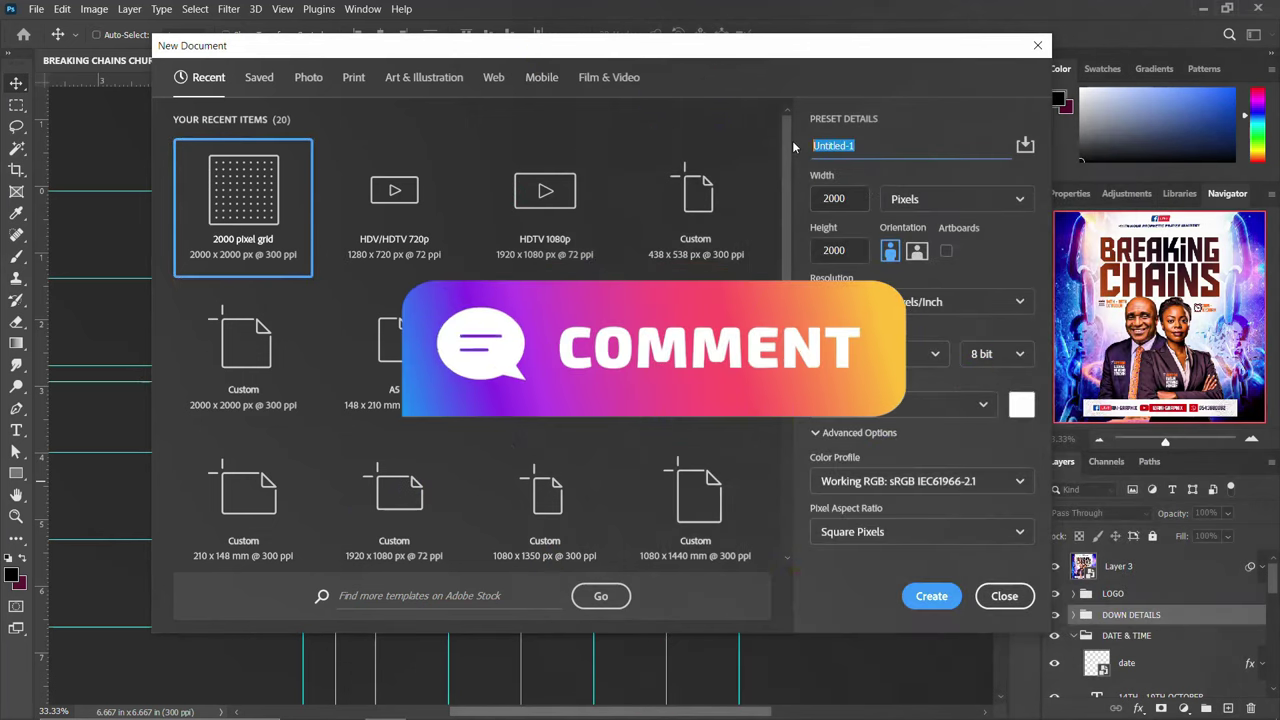
pyautogui.hotkey('ctrl', 'v')
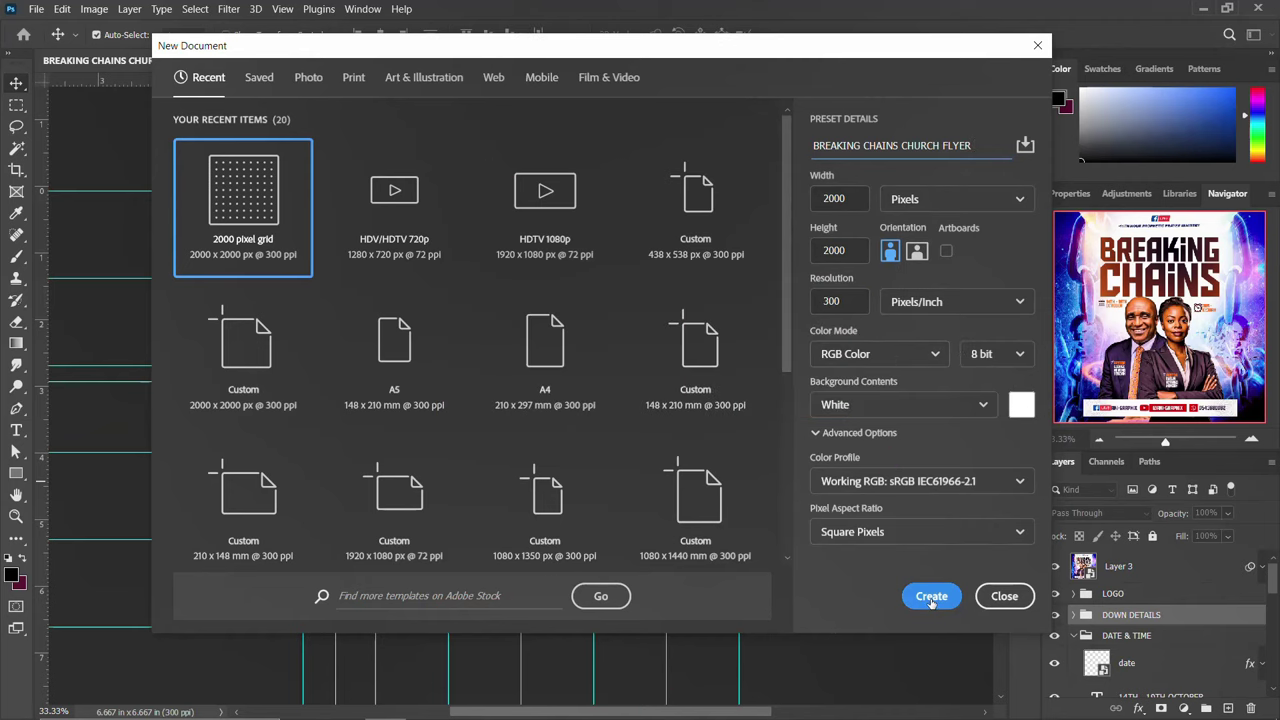
pyautogui.click(931, 596)
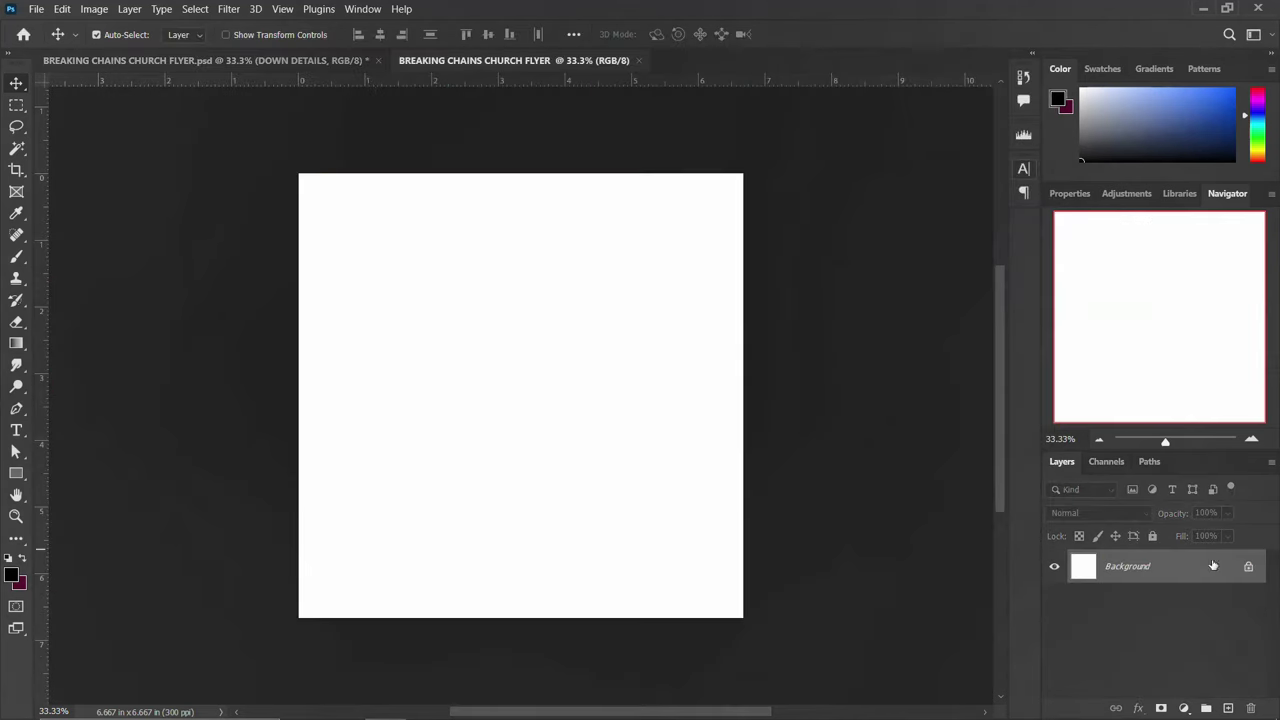
# Unlock the Background layer and place the Broken-Chains image, scaled up to fill the square canvas
pyautogui.click(1248, 568)
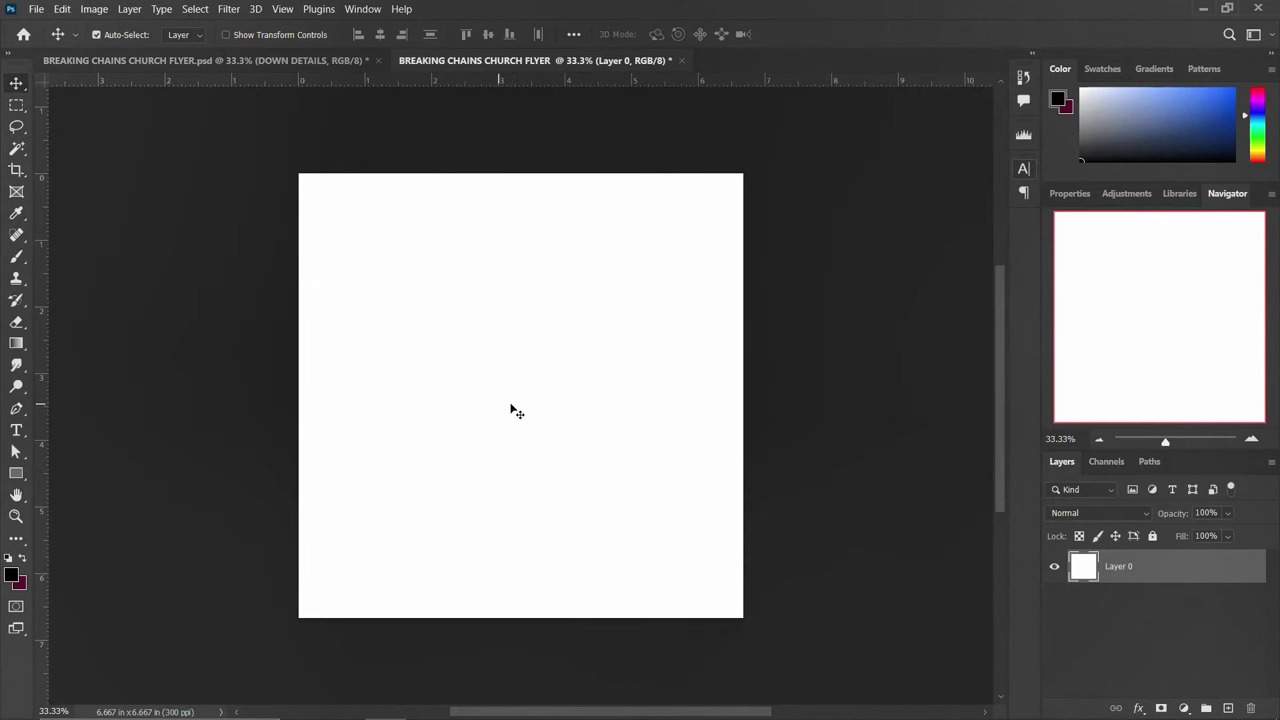
pyautogui.click(343, 706)
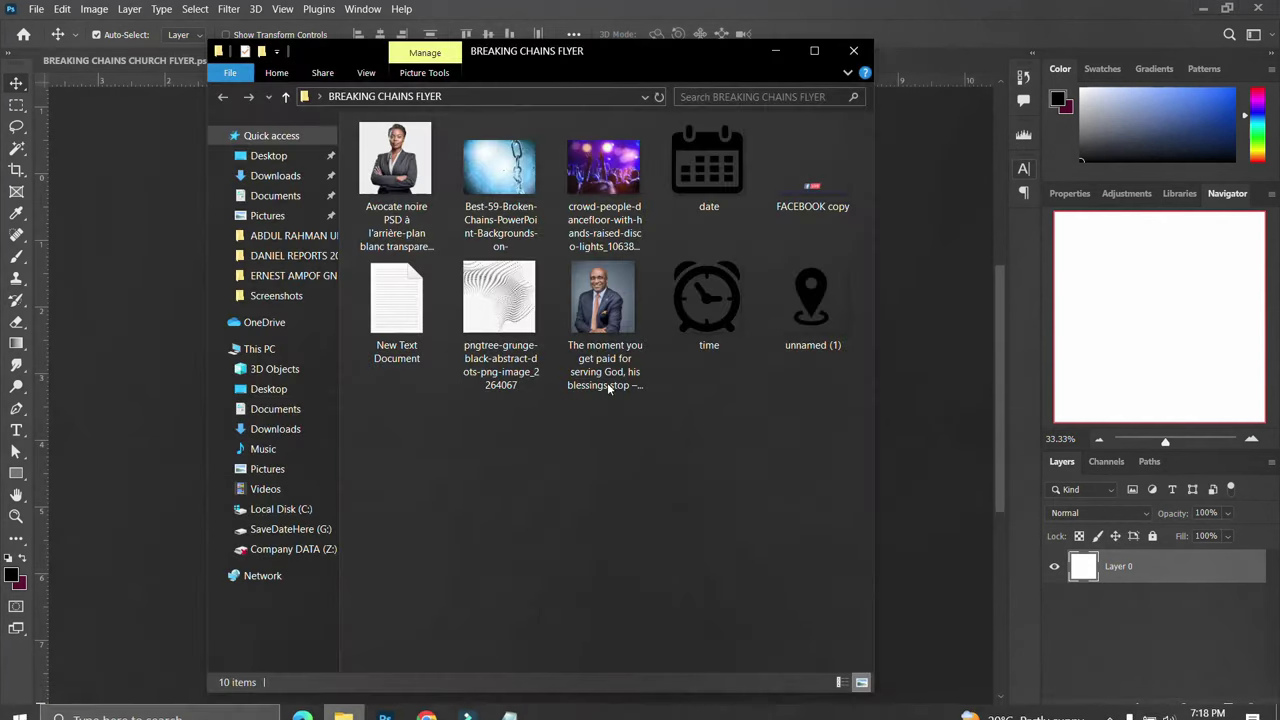
pyautogui.click(517, 178)
pyautogui.moveTo(517, 178); pyautogui.dragTo(138, 403)
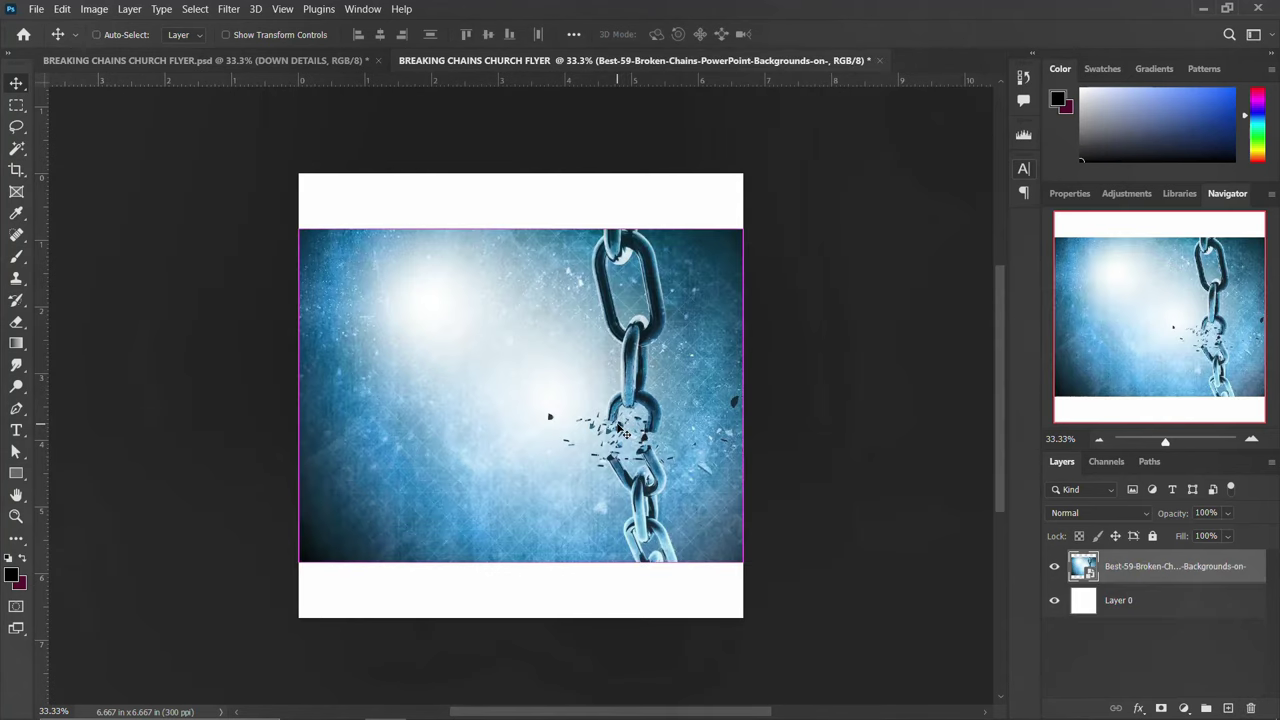
pyautogui.moveTo(755, 395); pyautogui.dragTo(820, 402)
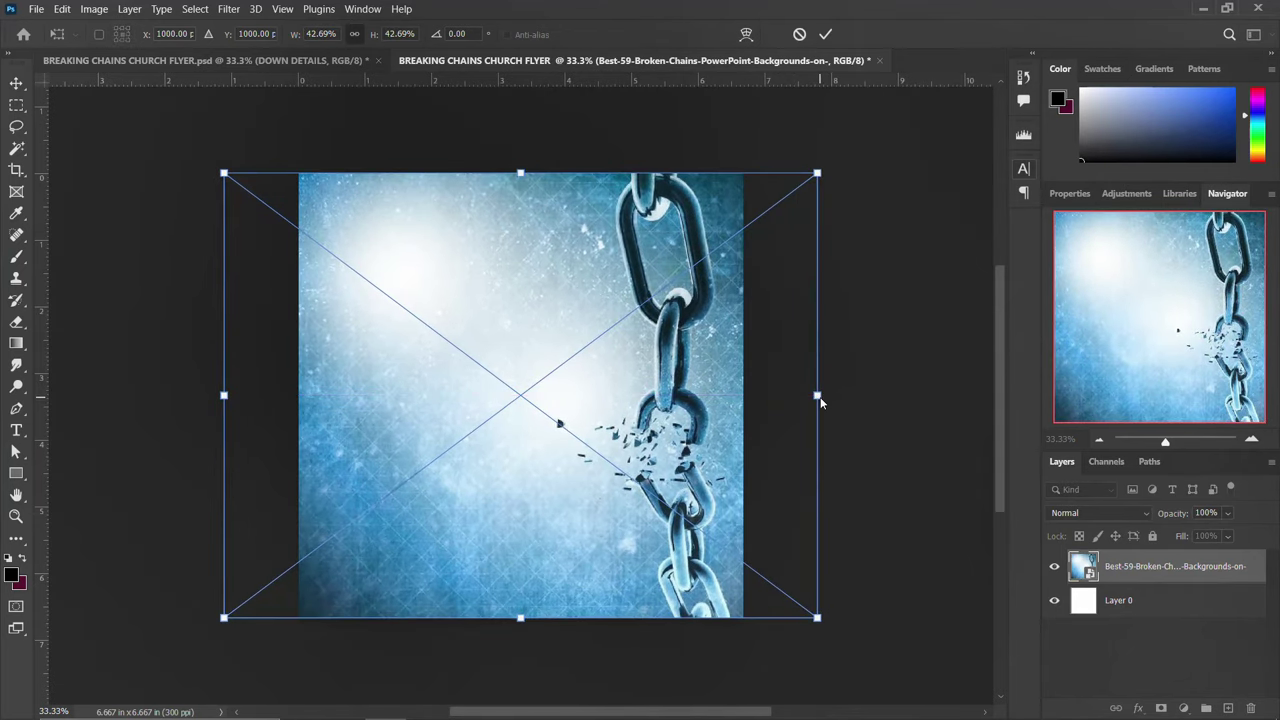
pyautogui.press('Return')
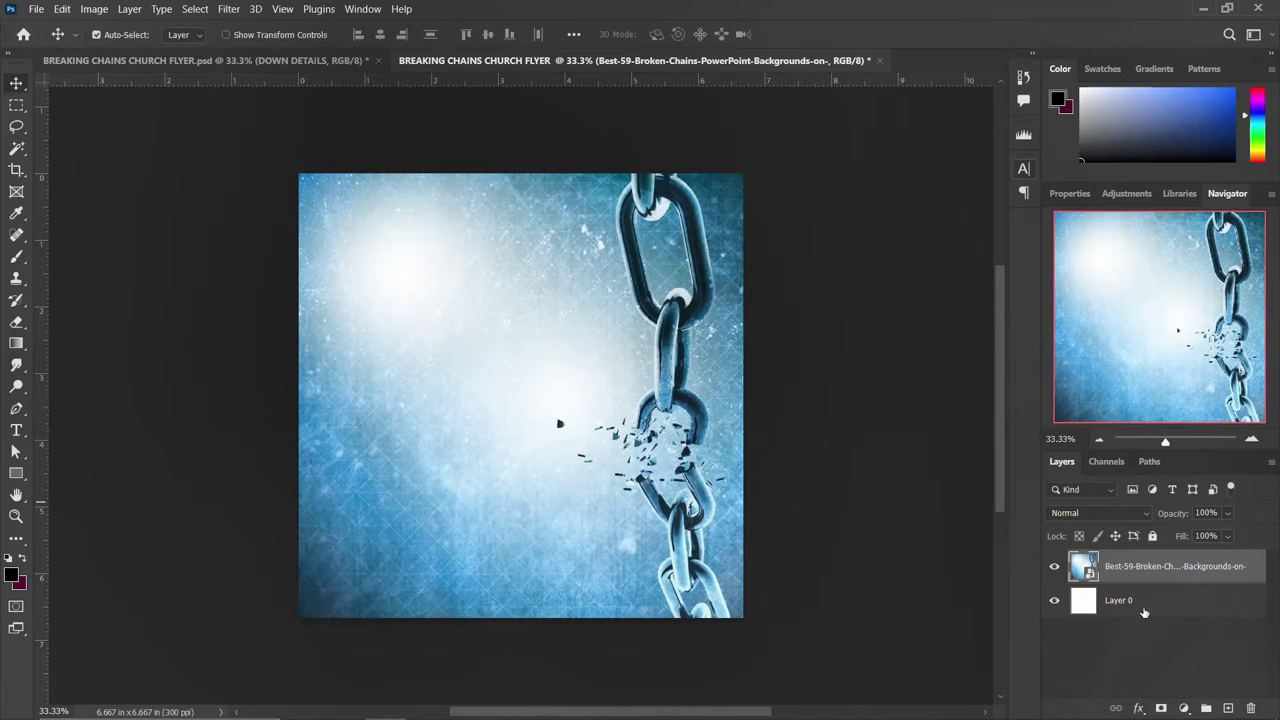
# Mask the chain layer and paint black over its top and left with a 1000 px Soft Round brush
pyautogui.click(1163, 708)
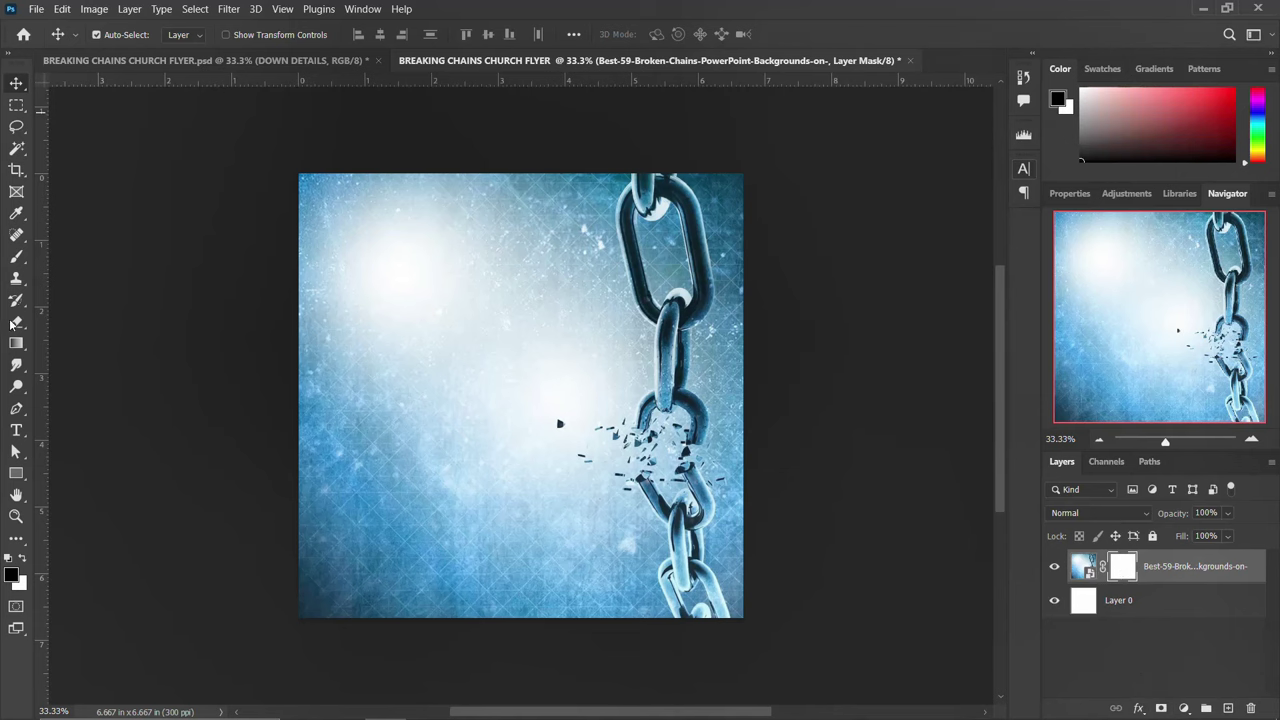
pyautogui.press('b')
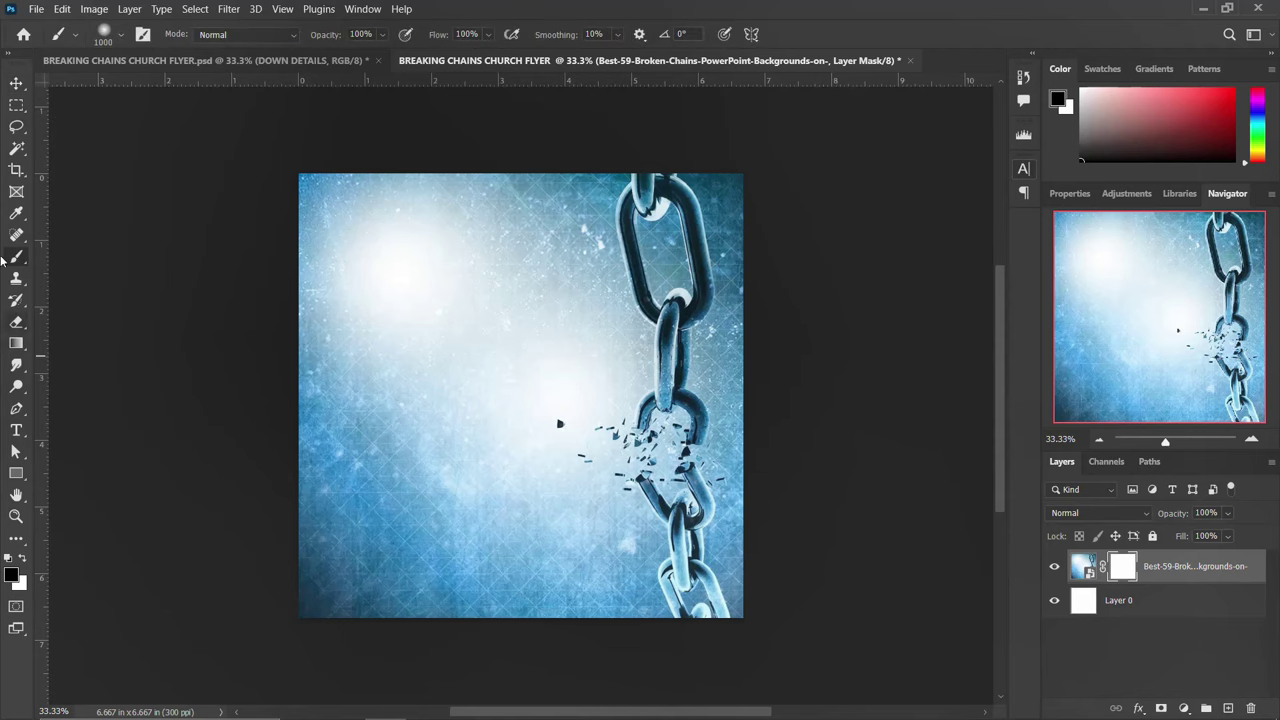
pyautogui.click(105, 34)
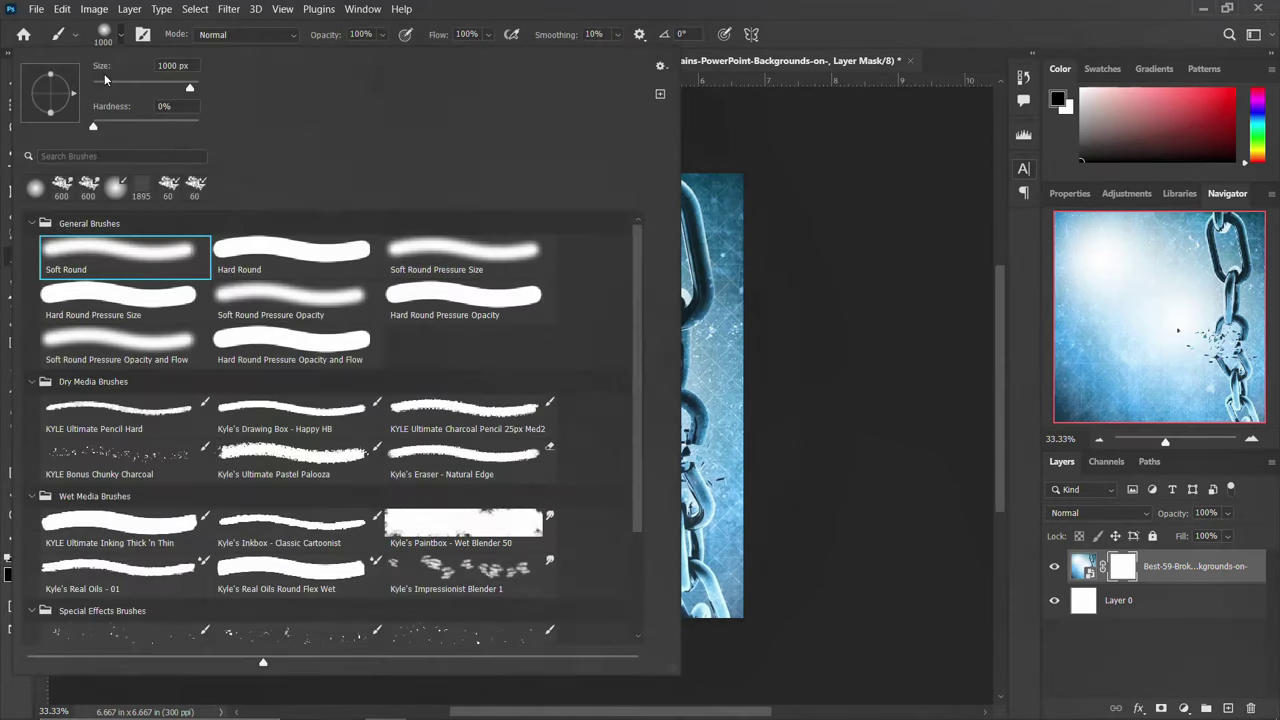
pyautogui.click(93, 251)
pyautogui.press('Return')
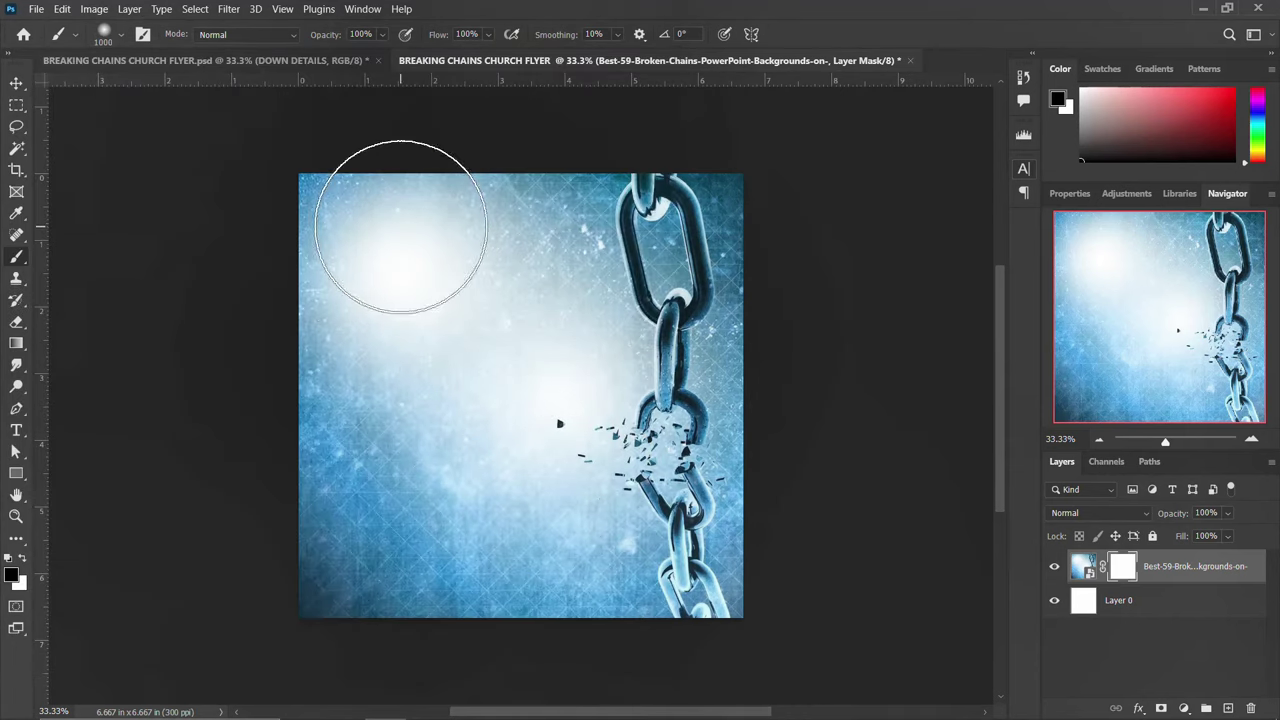
pyautogui.moveTo(505, 214)
pyautogui.mouseDown()
pyautogui.moveTo(328, 362)
pyautogui.moveTo(372, 208)
pyautogui.moveTo(478, 208)
pyautogui.moveTo(581, 261)
pyautogui.moveTo(556, 398)
pyautogui.moveTo(570, 479)
pyautogui.moveTo(552, 394)
pyautogui.moveTo(568, 363)
pyautogui.moveTo(540, 440)
pyautogui.mouseUp()
pyautogui.moveTo(420, 423)
pyautogui.mouseDown()
pyautogui.moveTo(439, 215)
pyautogui.moveTo(577, 213)
pyautogui.moveTo(607, 443)
pyautogui.moveTo(576, 464)
pyautogui.moveTo(548, 443)
pyautogui.moveTo(484, 292)
pyautogui.moveTo(489, 318)
pyautogui.moveTo(508, 199)
pyautogui.moveTo(569, 253)
pyautogui.moveTo(578, 237)
pyautogui.moveTo(441, 302)
pyautogui.moveTo(380, 208)
pyautogui.moveTo(337, 336)
pyautogui.moveTo(343, 381)
pyautogui.moveTo(419, 379)
pyautogui.moveTo(574, 295)
pyautogui.moveTo(523, 234)
pyautogui.mouseUp()
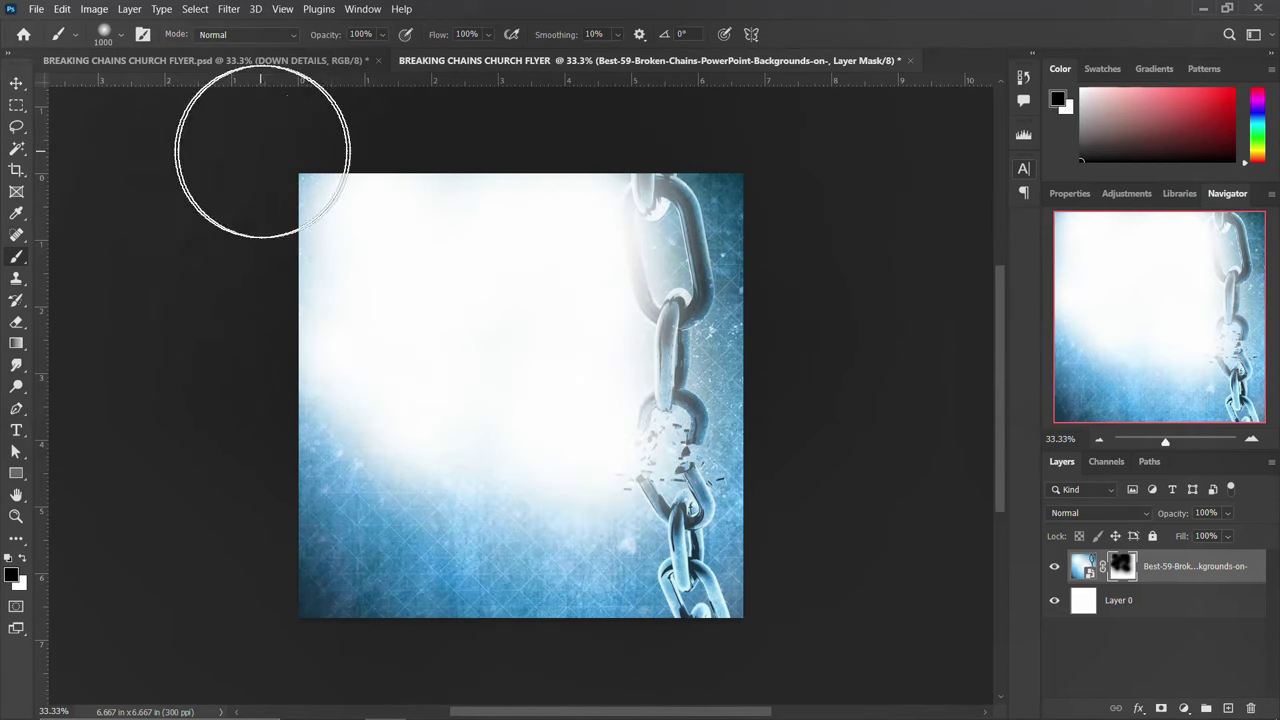
pyautogui.click(17, 84)
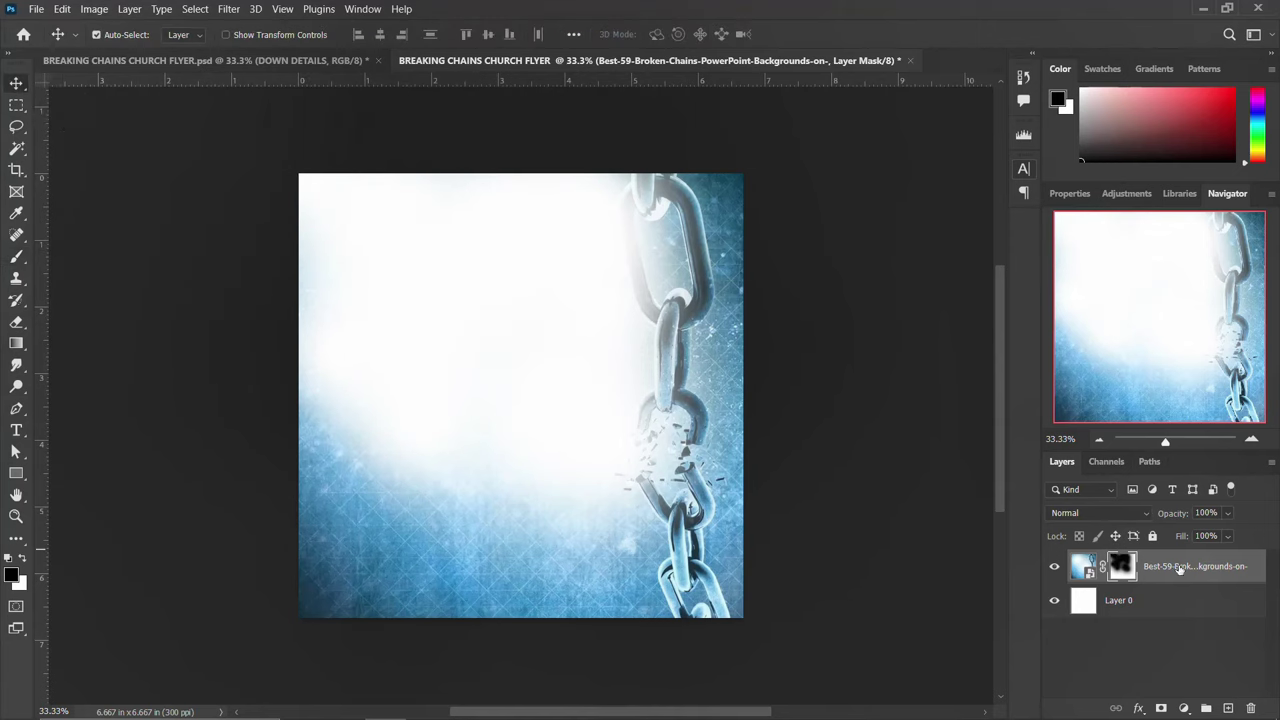
# Duplicate the masked chain layer, flip it horizontally, nudge it left, and hide the copy
pyautogui.hotkey('ctrl', 'j')
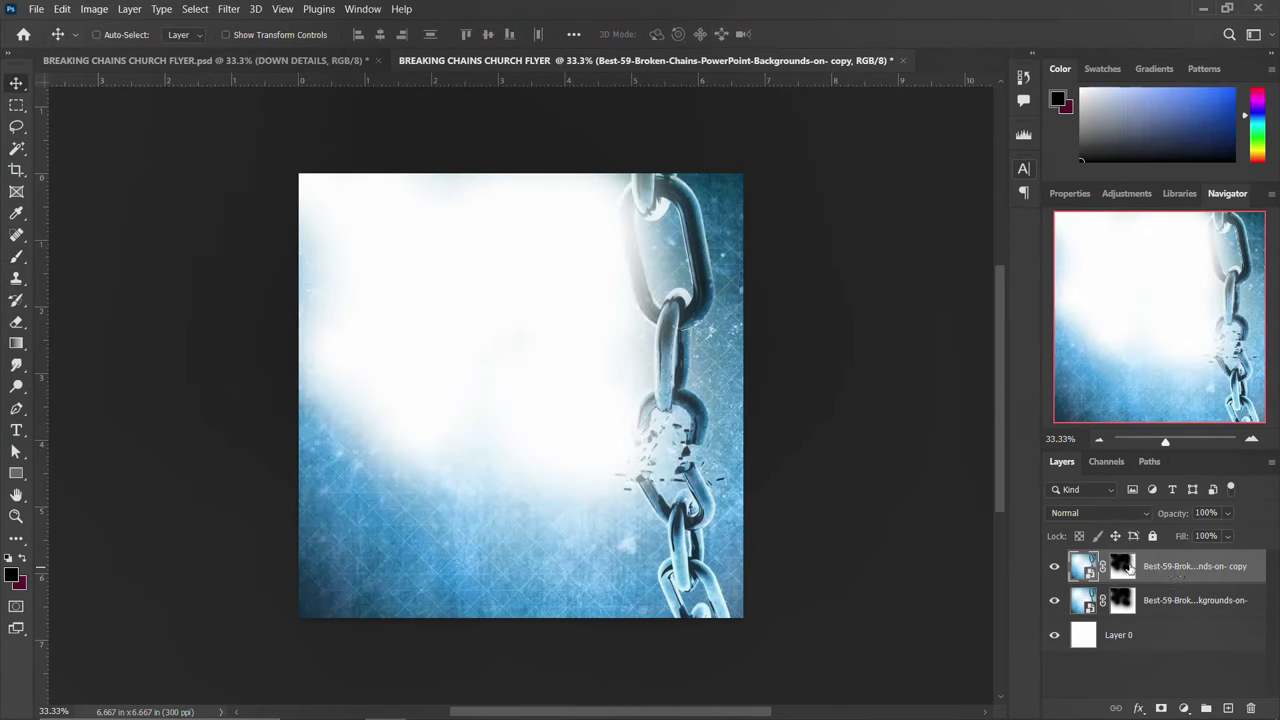
pyautogui.hotkey('ctrl', 't')
pyautogui.rightClick(626, 397)
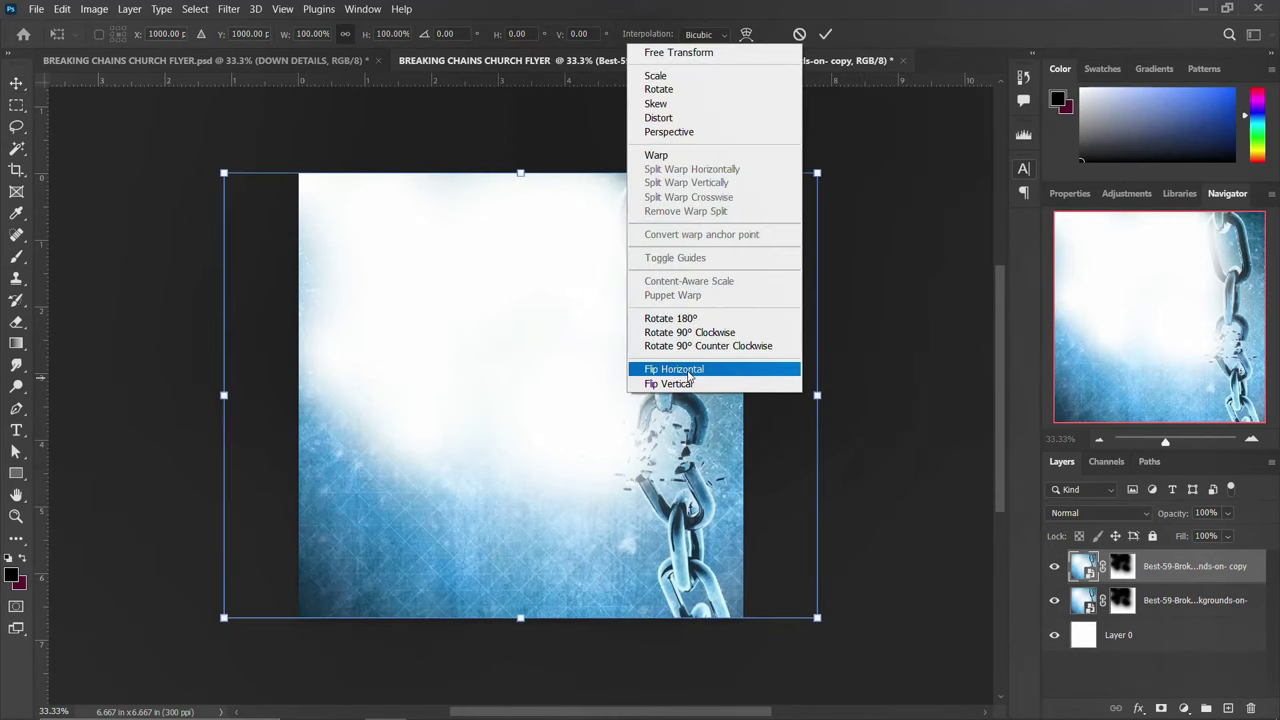
pyautogui.click(674, 369)
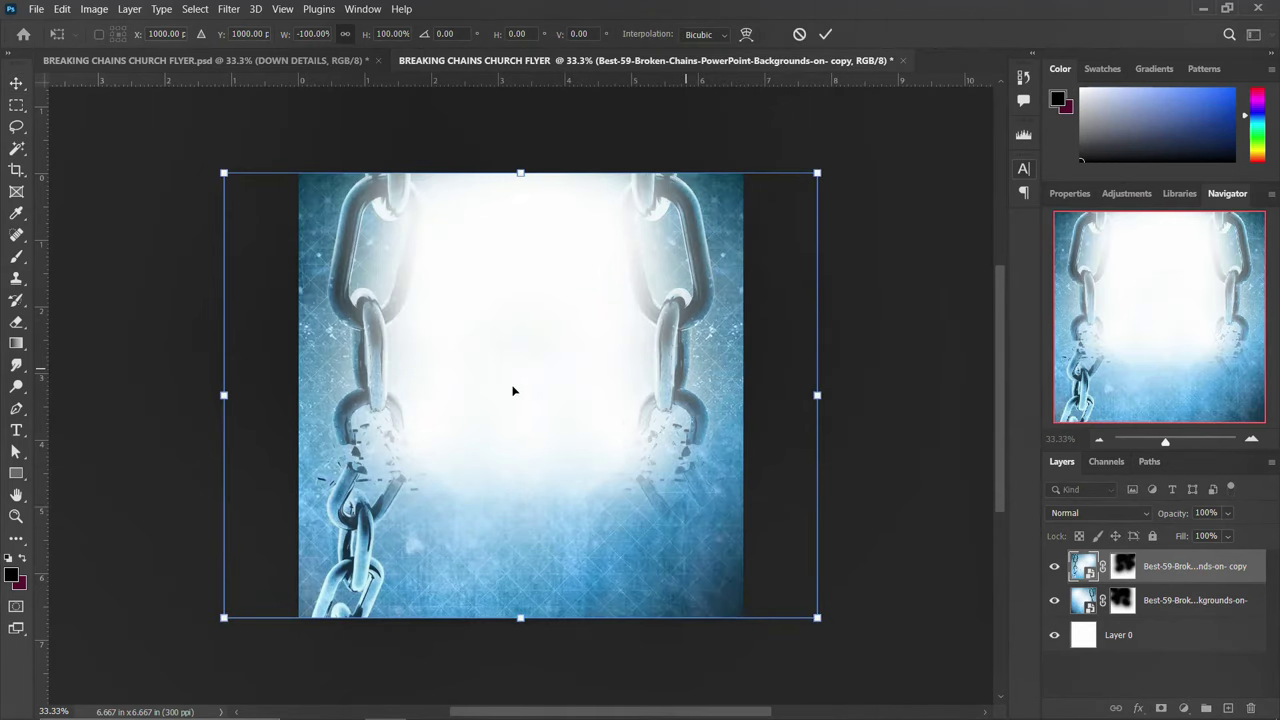
pyautogui.moveTo(503, 386); pyautogui.dragTo(531, 393)
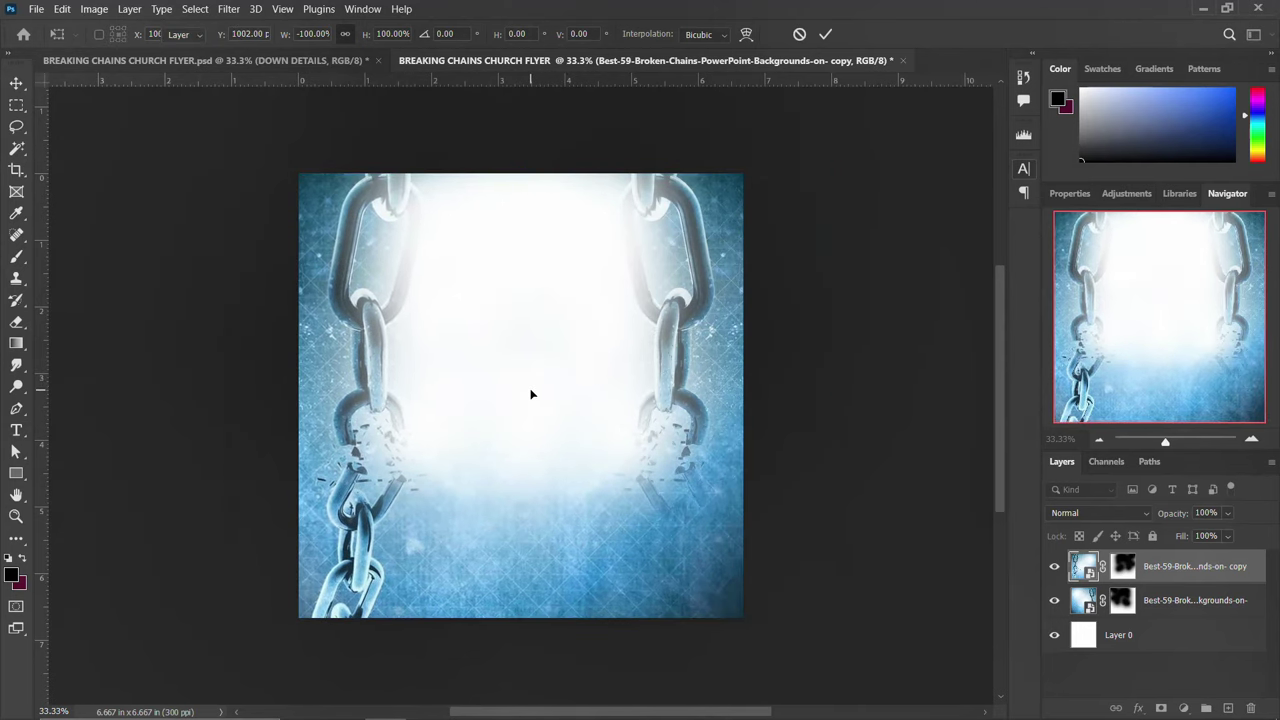
pyautogui.press('Return')
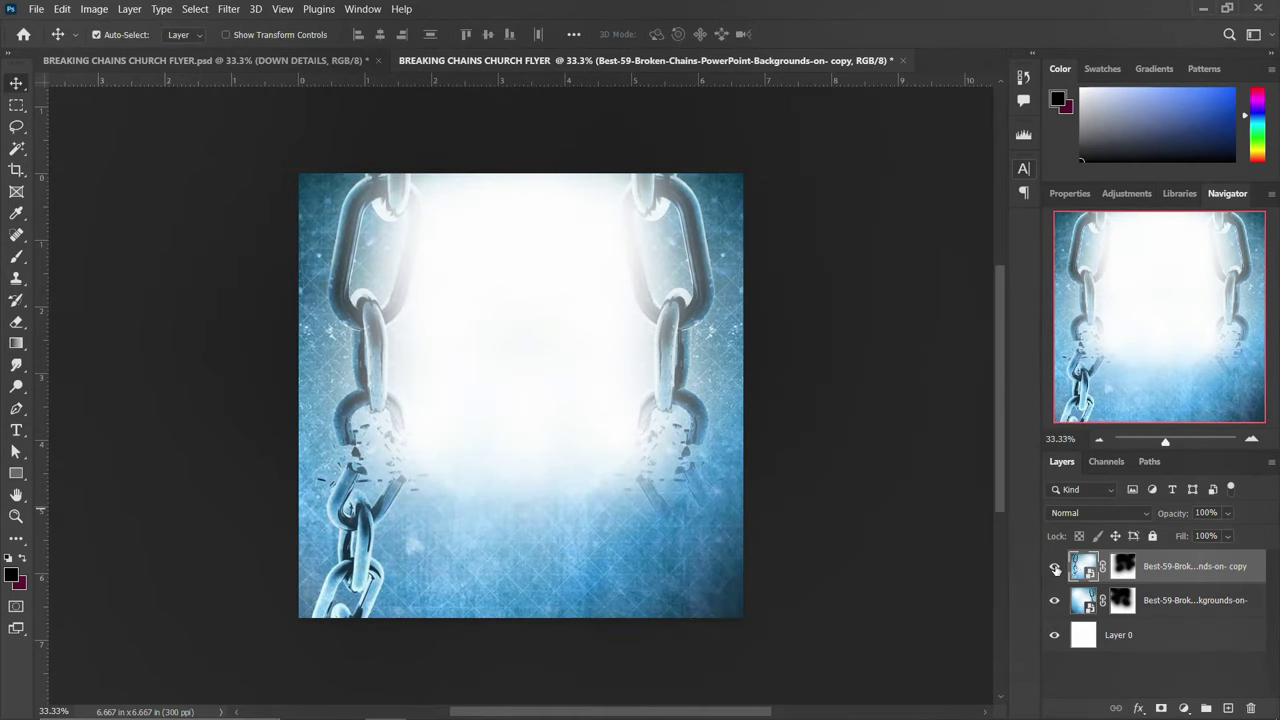
pyautogui.click(1055, 568)
pyautogui.click(1055, 568)
pyautogui.click(1056, 569)
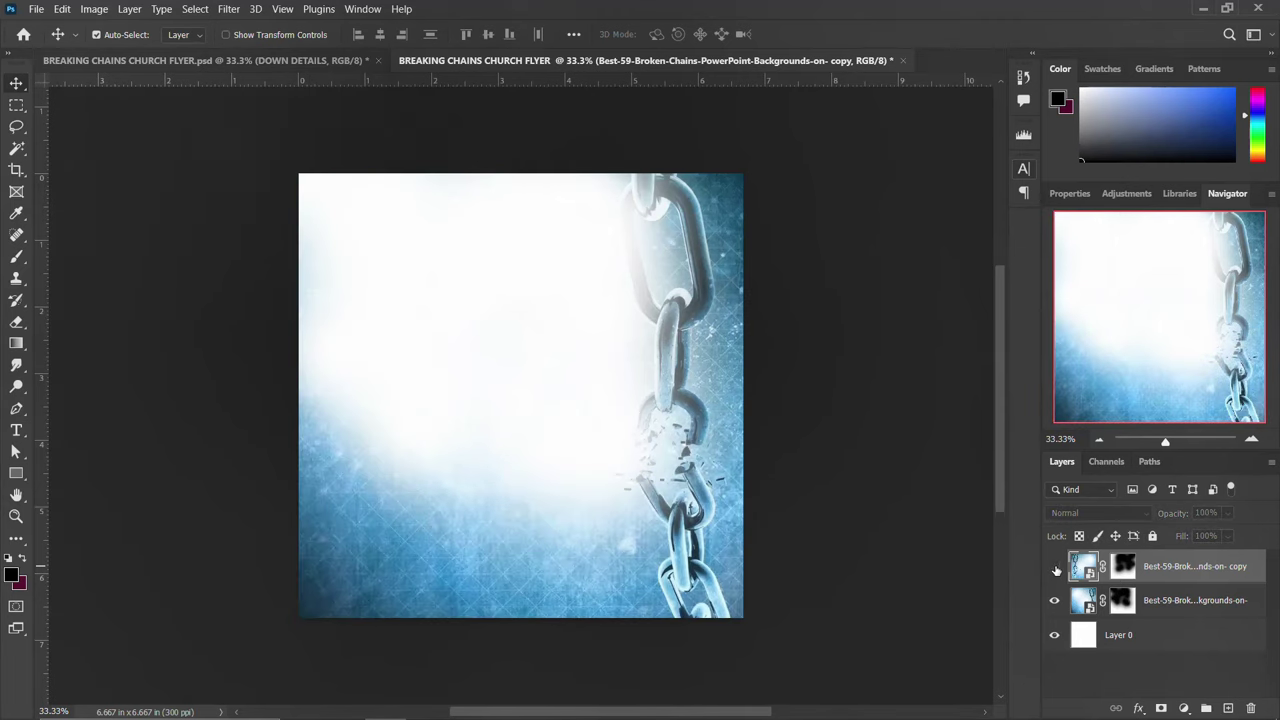
# Show the flipped chain copy and brush white over the upper chain areas on both layer masks
pyautogui.click(1055, 568)
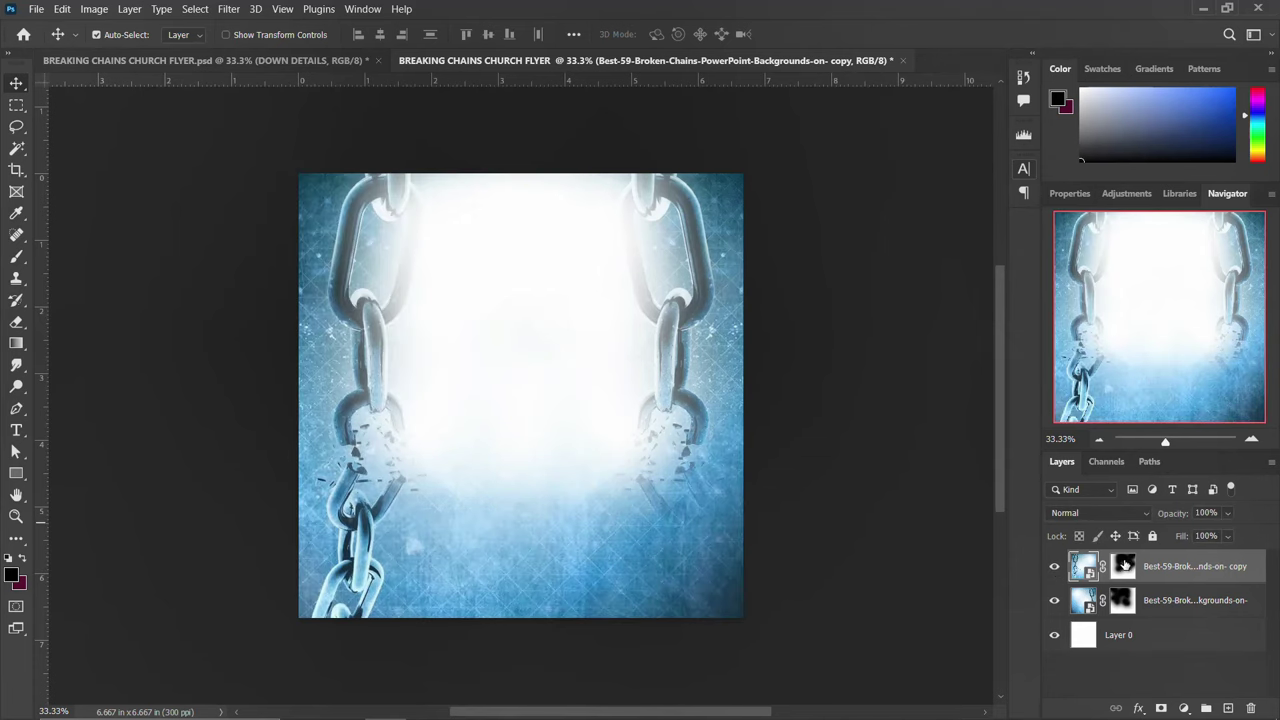
pyautogui.click(1124, 566)
pyautogui.press('b')
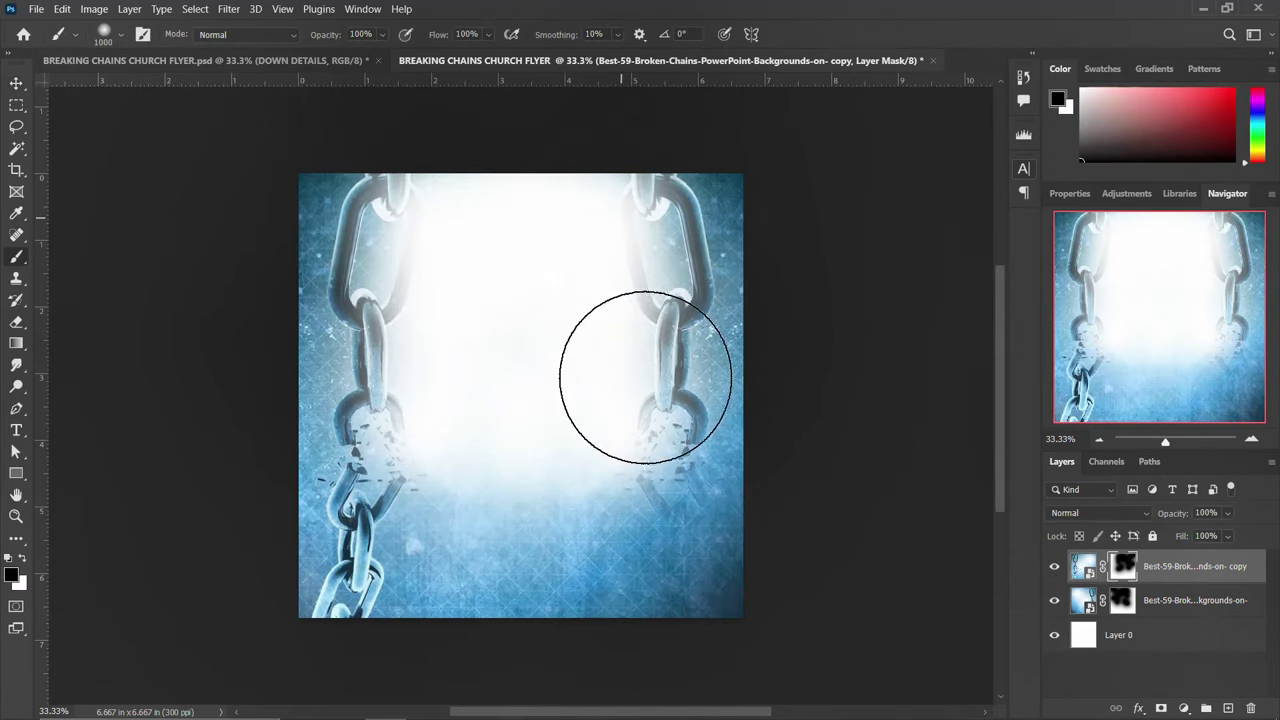
pyautogui.moveTo(486, 196)
pyautogui.mouseDown()
pyautogui.moveTo(471, 334)
pyautogui.moveTo(435, 191)
pyautogui.moveTo(451, 417)
pyautogui.moveTo(467, 336)
pyautogui.moveTo(449, 223)
pyautogui.mouseUp()
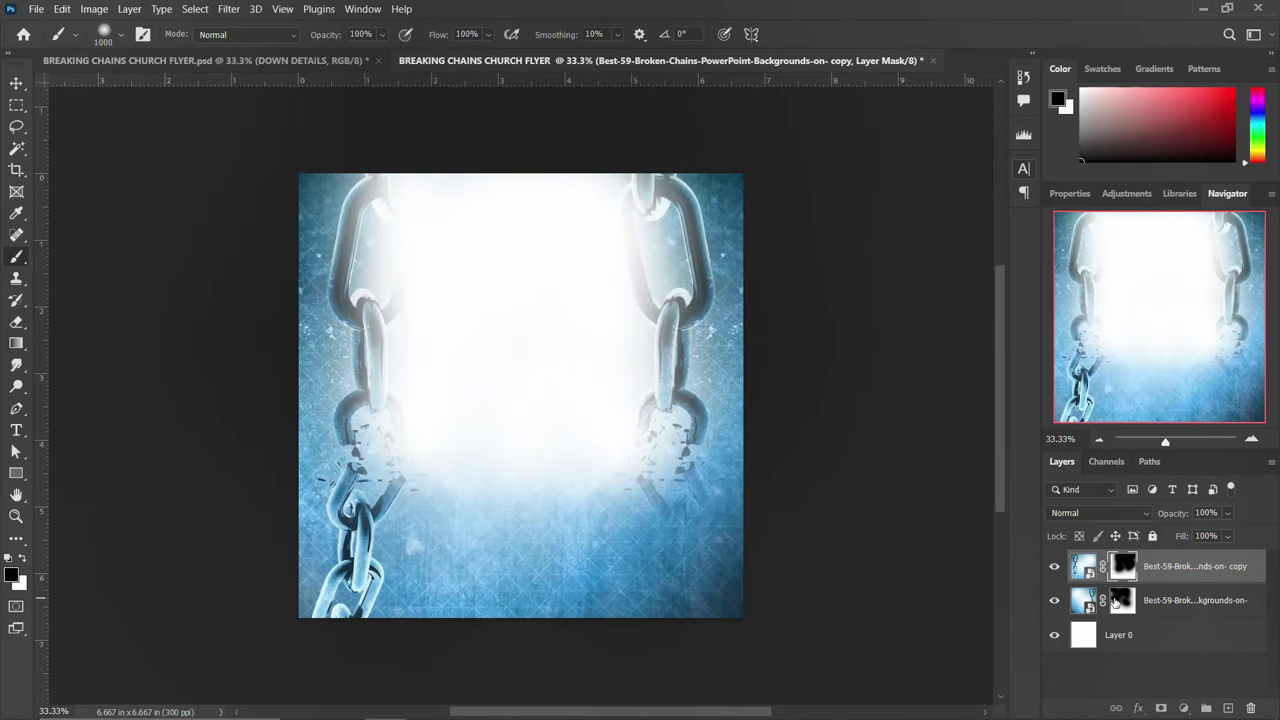
pyautogui.click(1118, 600)
pyautogui.moveTo(637, 217)
pyautogui.mouseDown()
pyautogui.moveTo(621, 260)
pyautogui.moveTo(622, 333)
pyautogui.moveTo(438, 245)
pyautogui.moveTo(445, 275)
pyautogui.moveTo(433, 234)
pyautogui.mouseUp()
# Undo the last mask stroke, touch up the top layer's mask, and return to the flyer document
pyautogui.hotkey('ctrl', 'z')
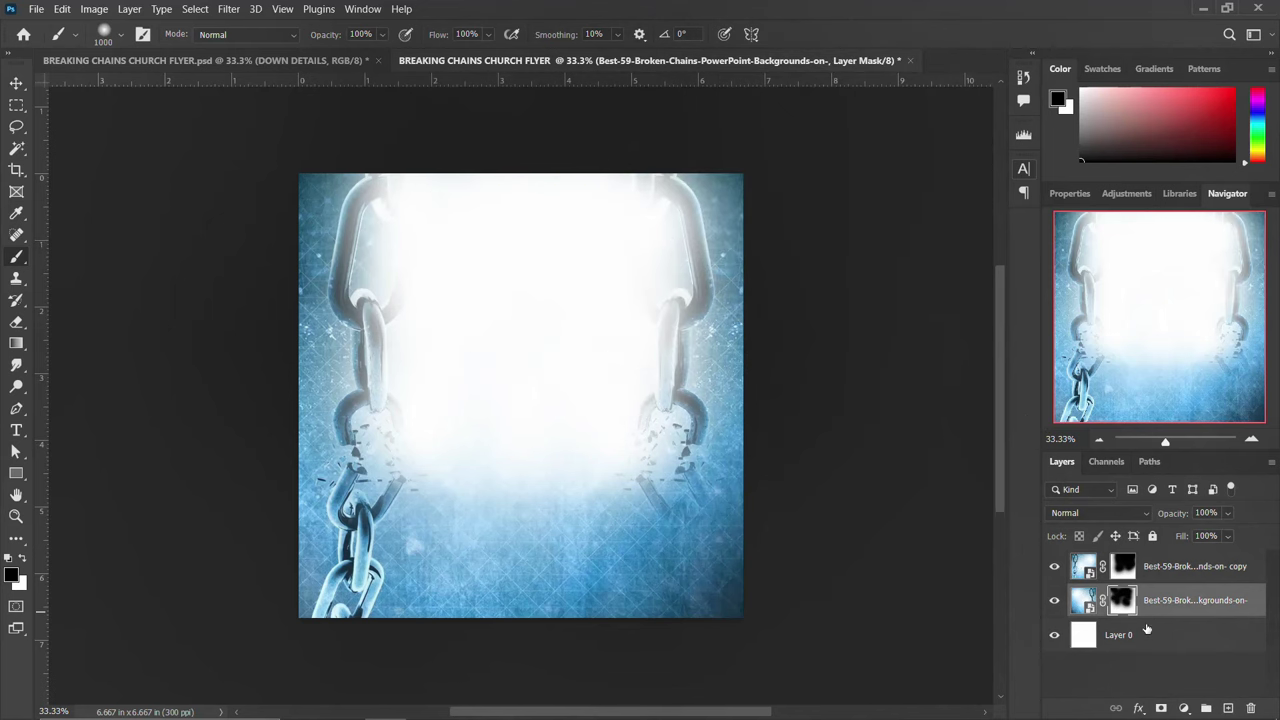
pyautogui.click(1124, 568)
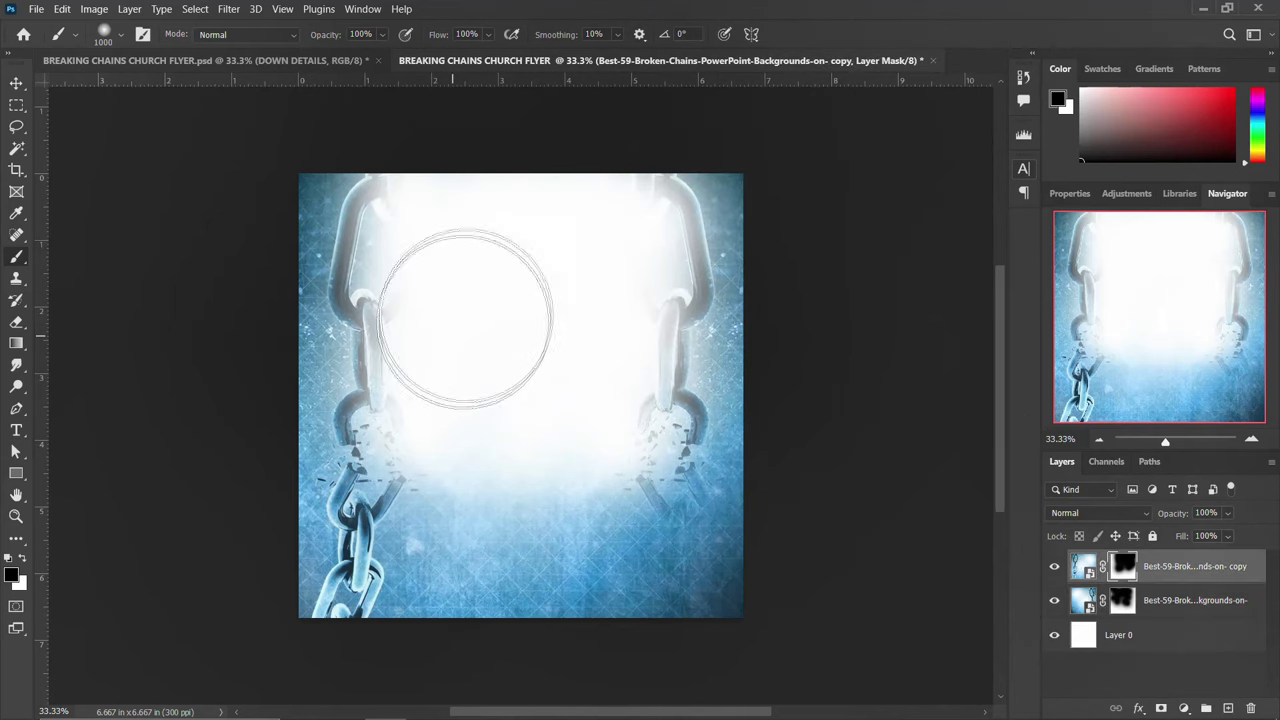
pyautogui.click(485, 257)
pyautogui.press('v')
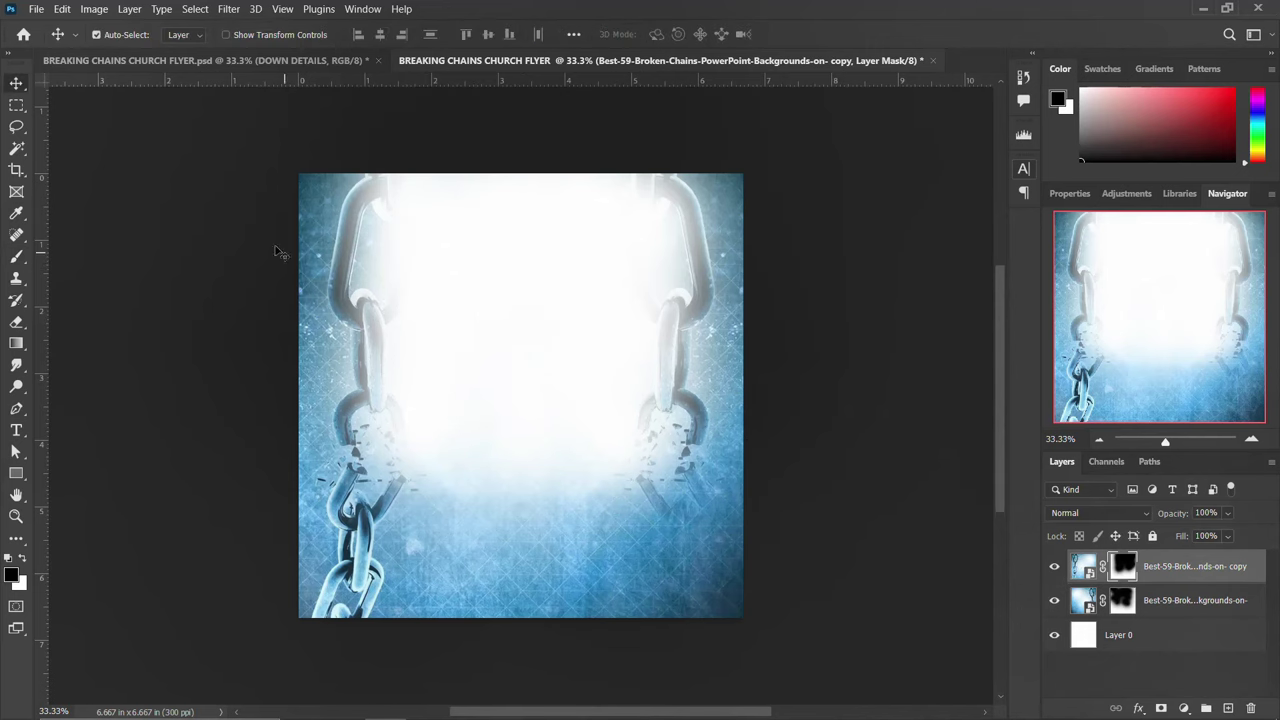
pyautogui.click(182, 61)
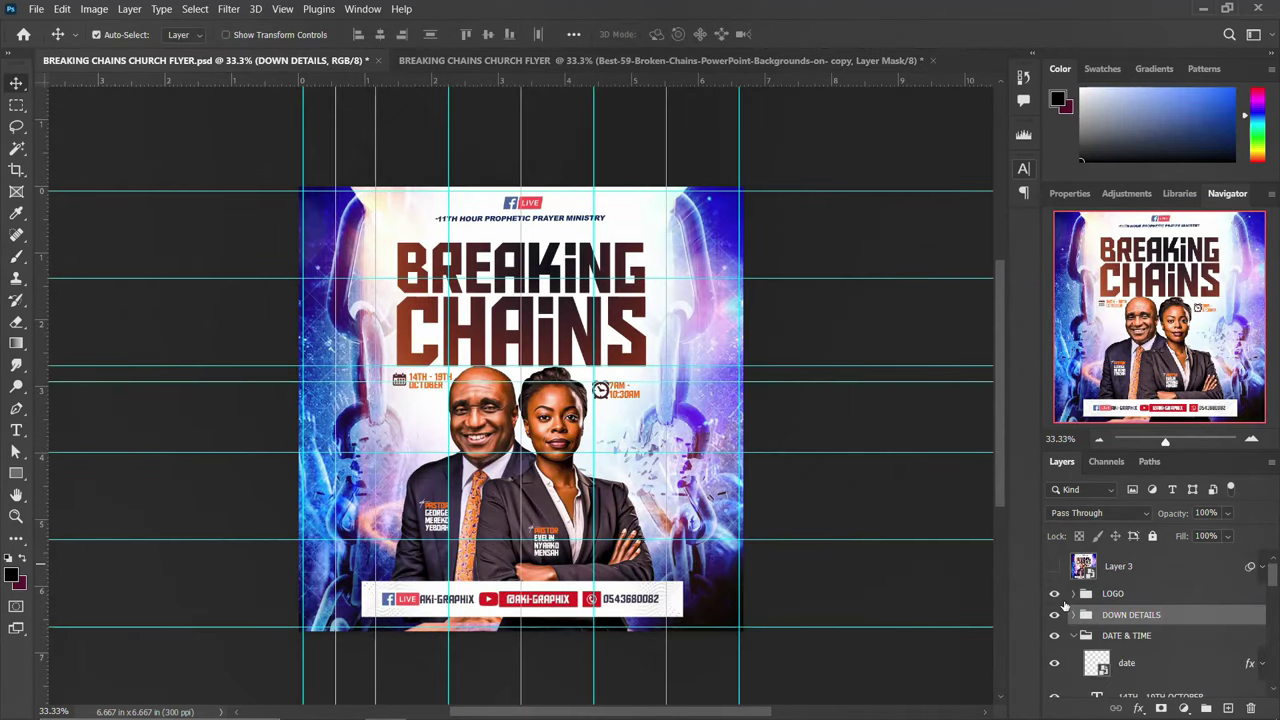
# Hide the flyer groups, carry the efcf175d doorway layer into the chain document, and enlarge it over the square
pyautogui.click(1054, 594)
pyautogui.click(1054, 615)
pyautogui.moveTo(1054, 636); pyautogui.dragTo(1054, 700)
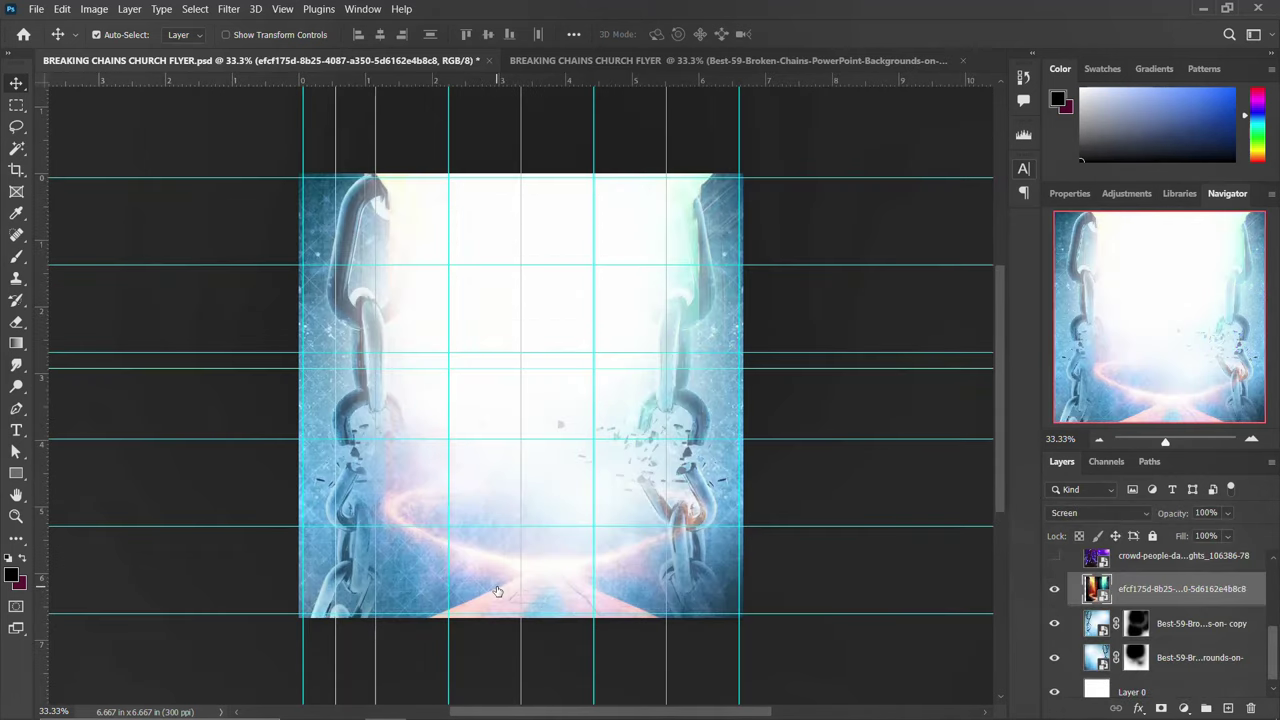
pyautogui.moveTo(500, 594); pyautogui.dragTo(509, 534)
pyautogui.press('ctrl')
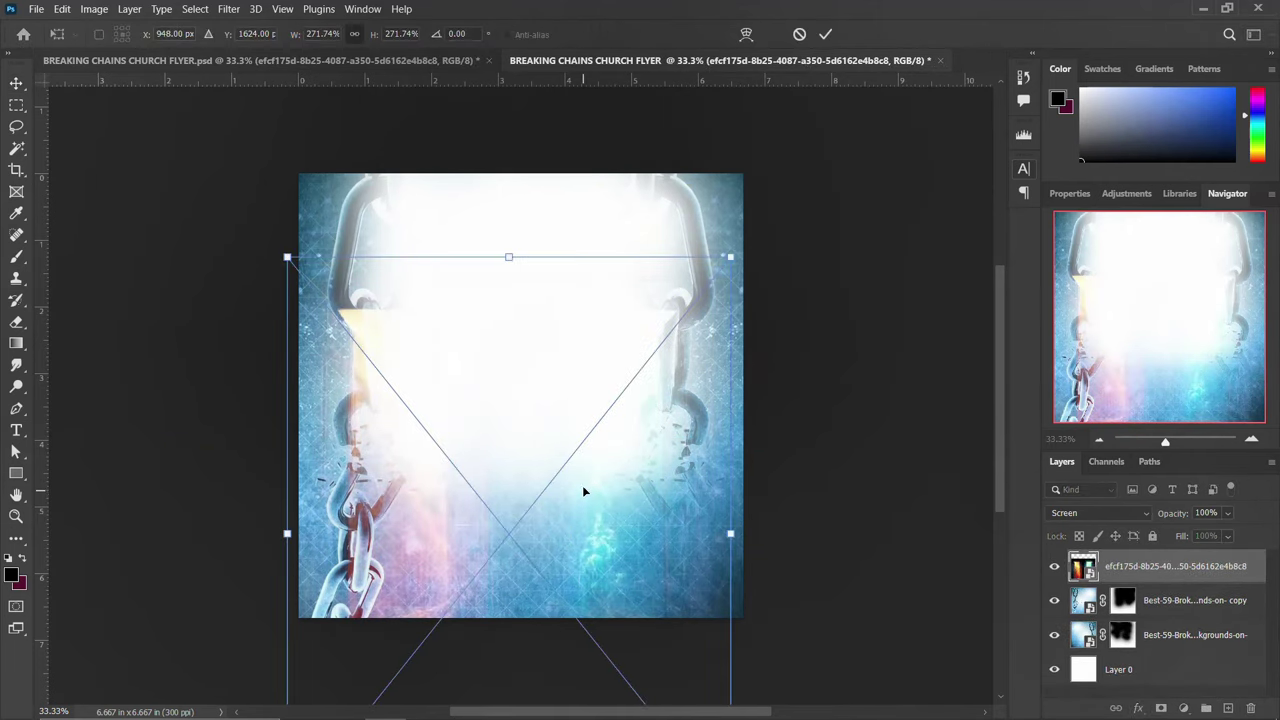
pyautogui.moveTo(582, 485); pyautogui.dragTo(594, 320)
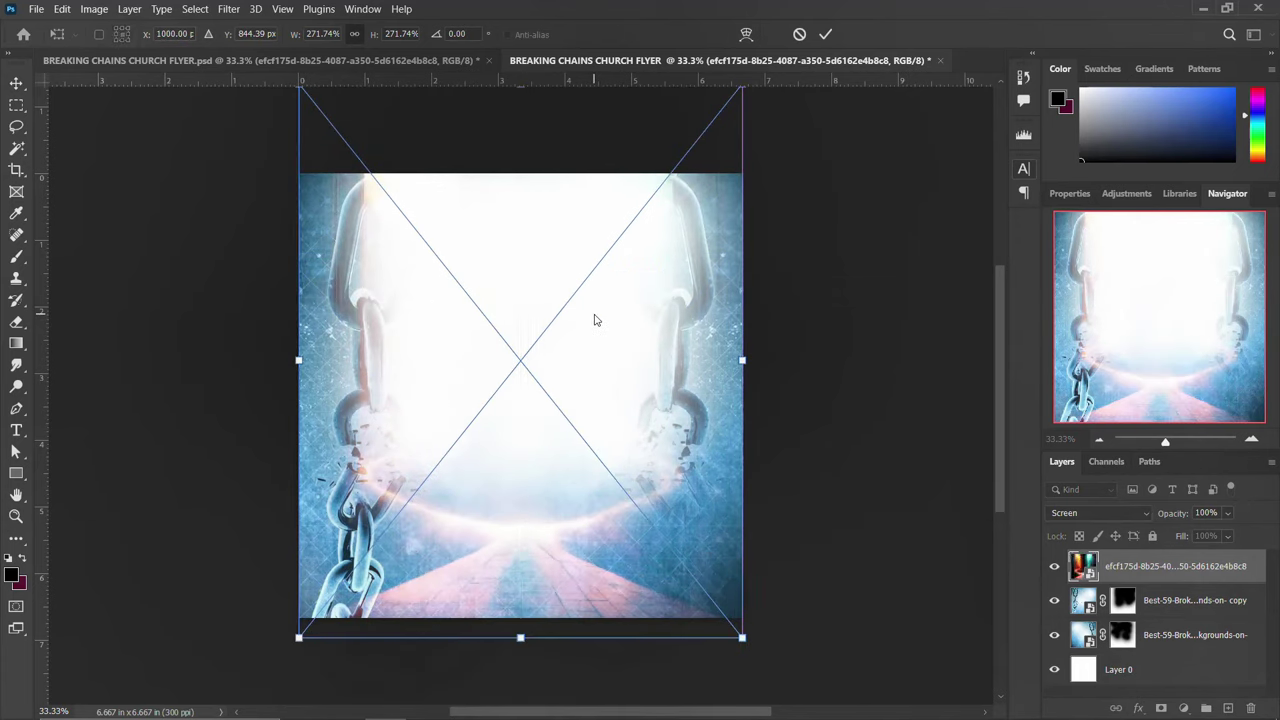
pyautogui.press('Return')
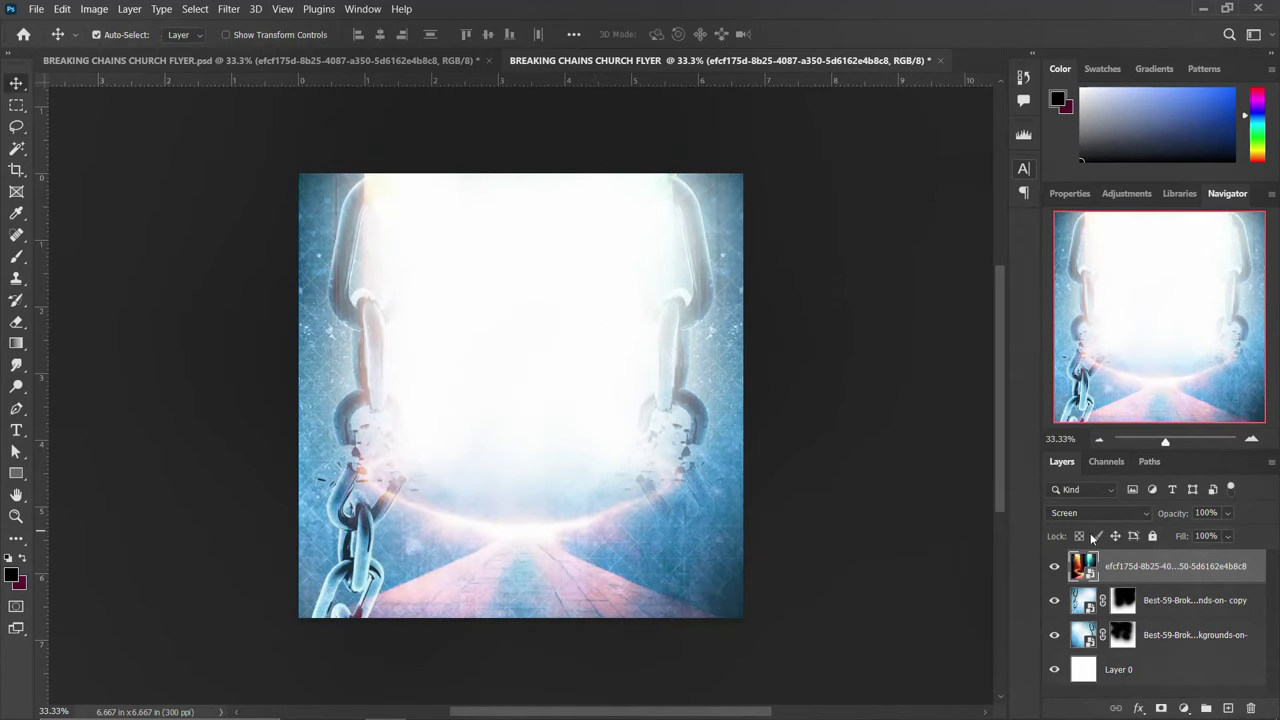
# Set the doorway layer's blend mode to Screen and select the crowd-people image in the flyer folder
pyautogui.click(1089, 508)
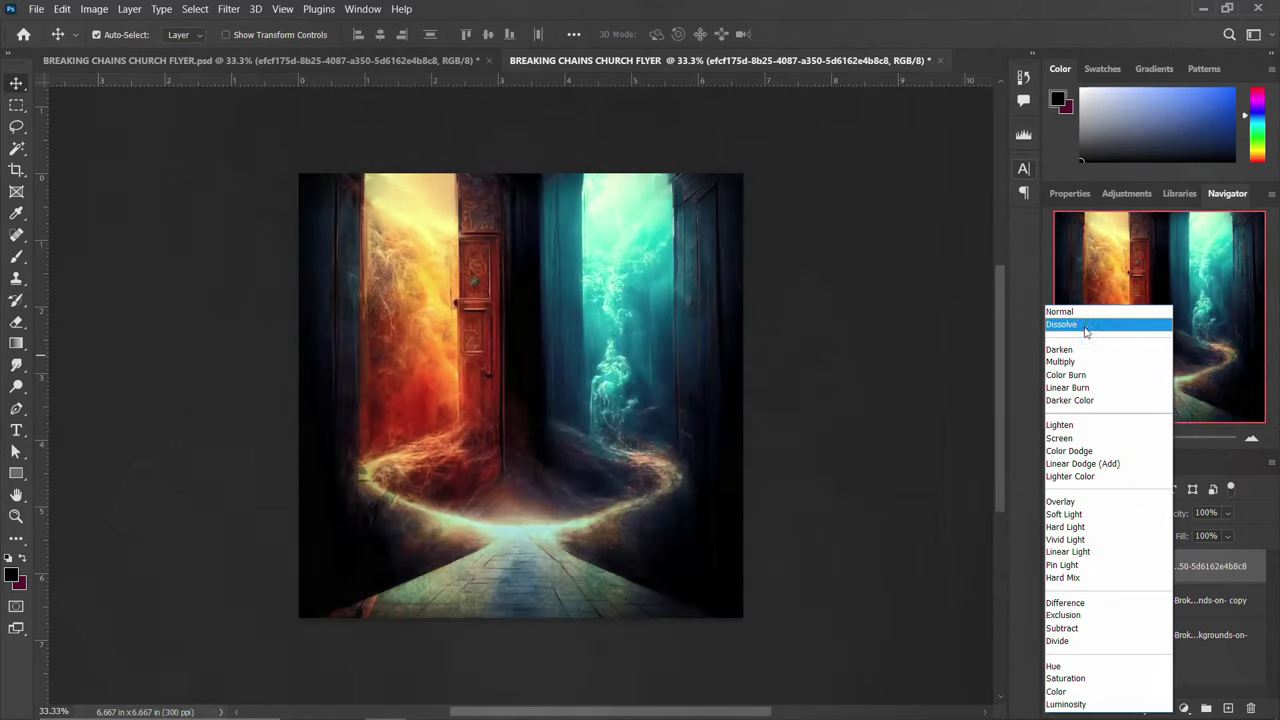
pyautogui.click(1086, 312)
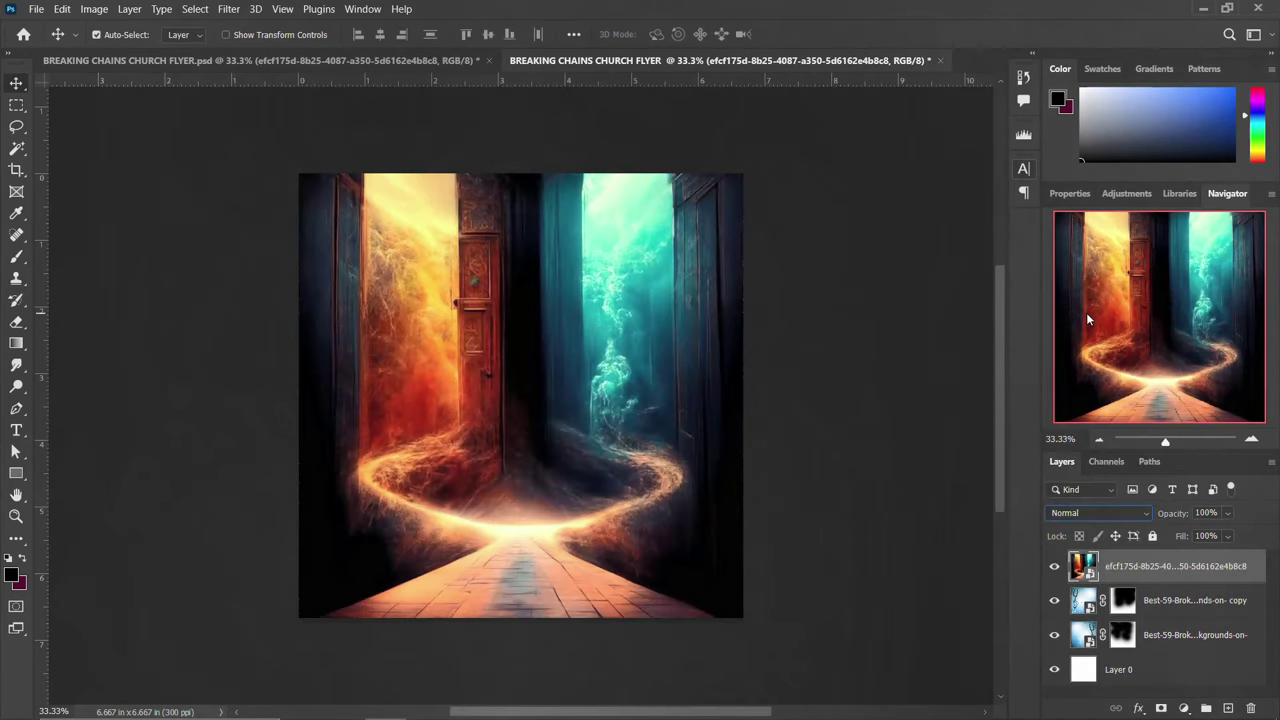
pyautogui.click(1100, 512)
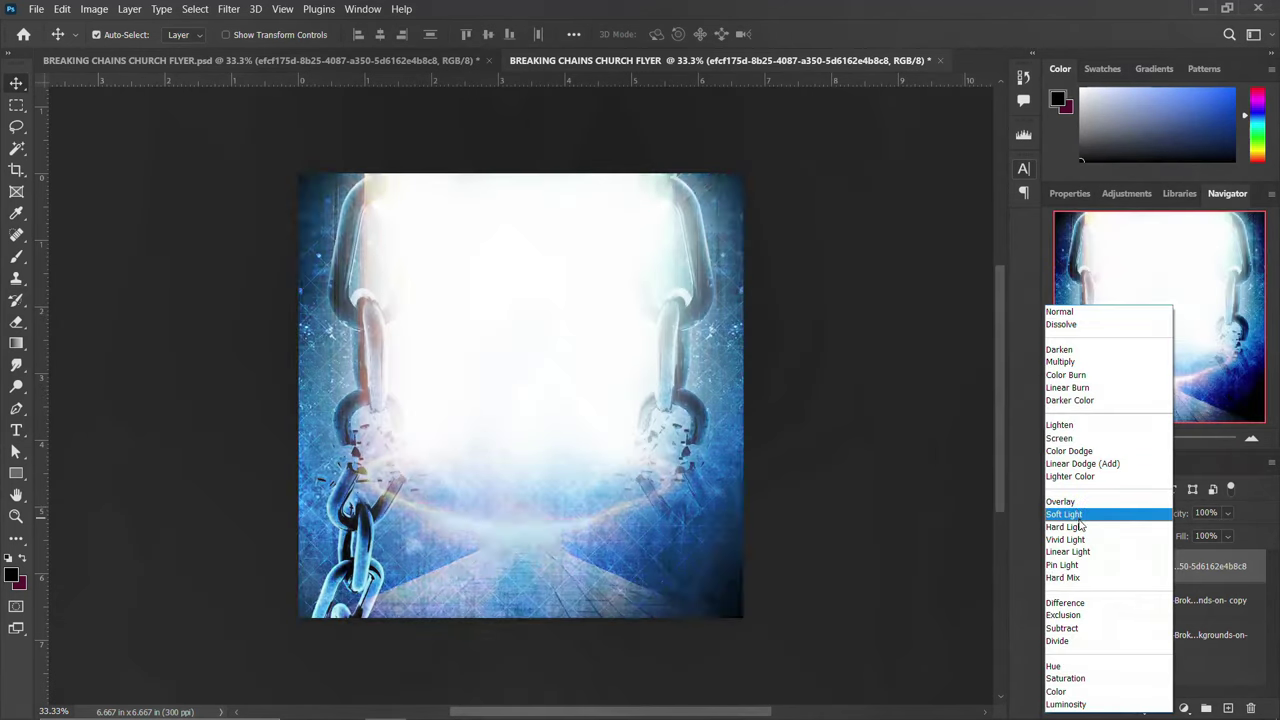
pyautogui.click(1060, 438)
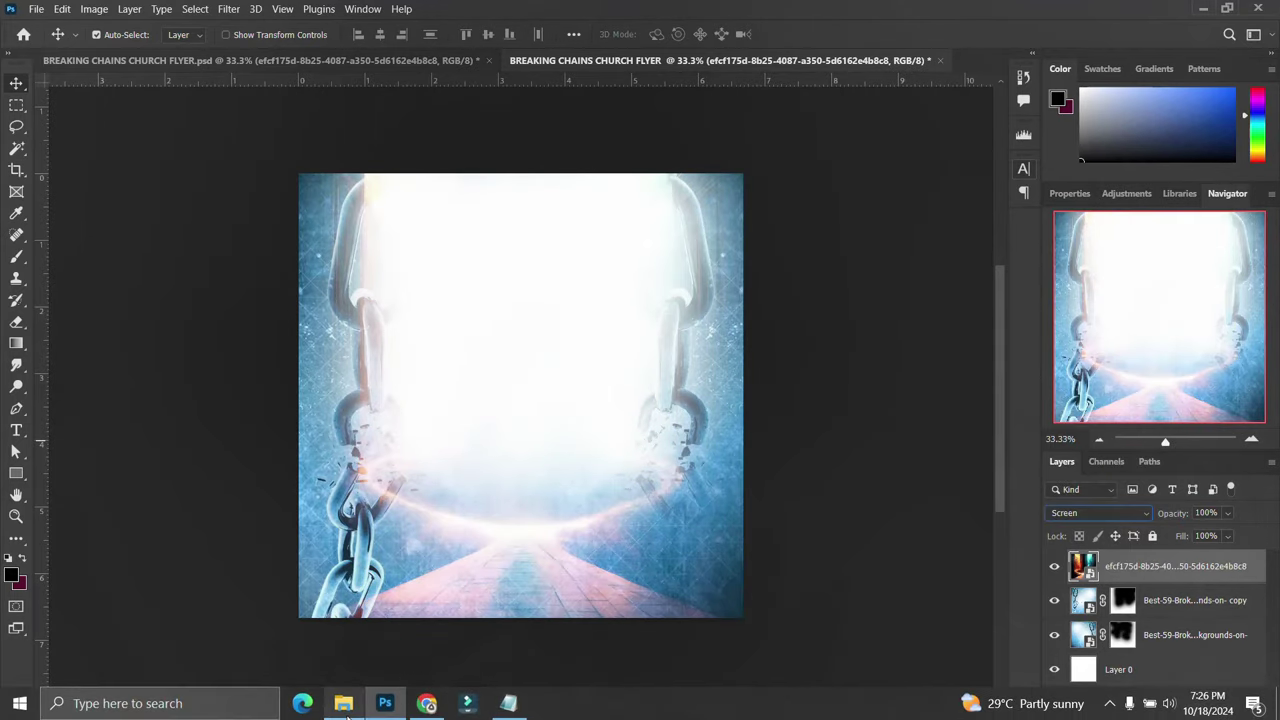
pyautogui.click(343, 716)
pyautogui.click(605, 198)
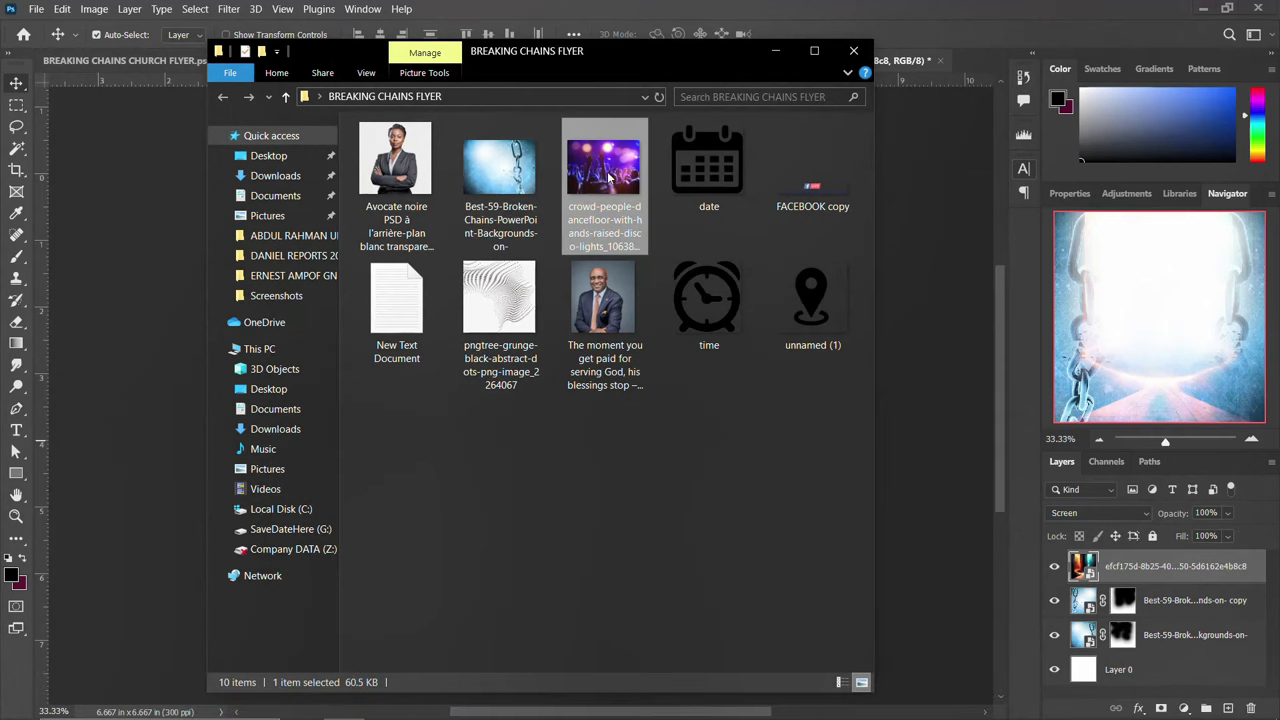
# Place the crowd-people photo, enlarge it to cover the canvas, and blend it in Overlay mode
pyautogui.moveTo(608, 177); pyautogui.dragTo(120, 348)
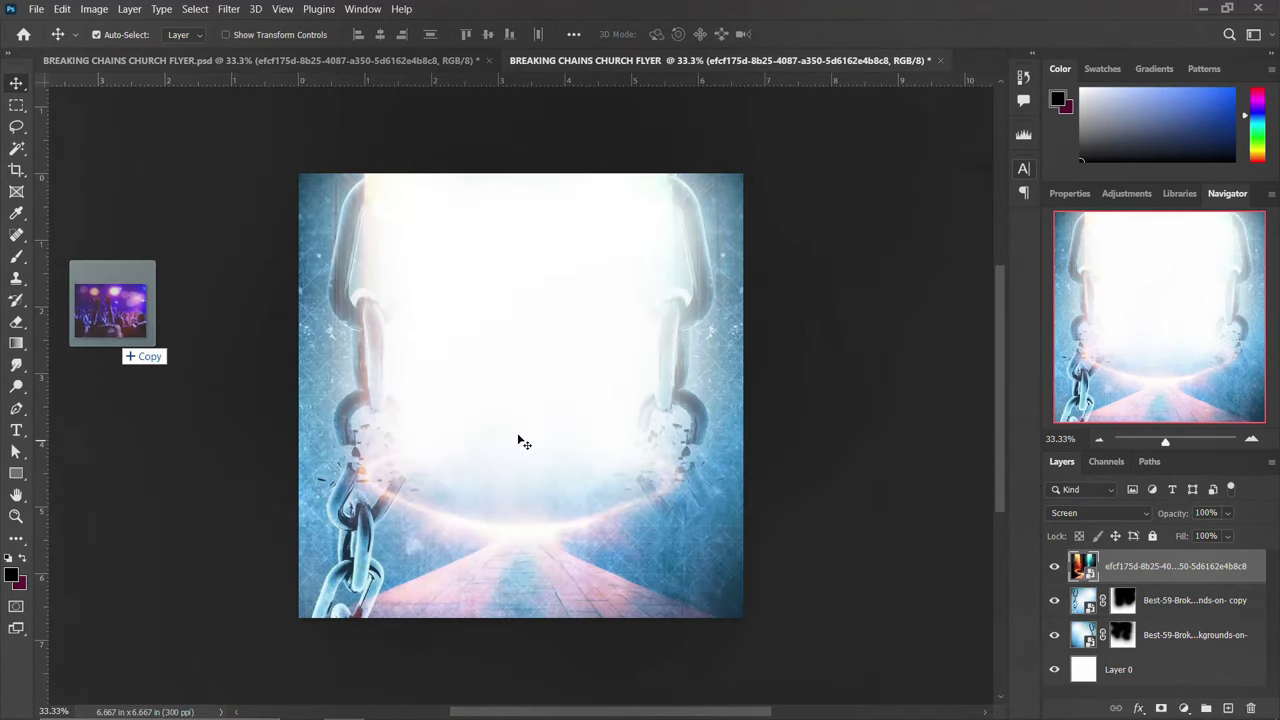
pyautogui.moveTo(520, 440); pyautogui.dragTo(531, 448)
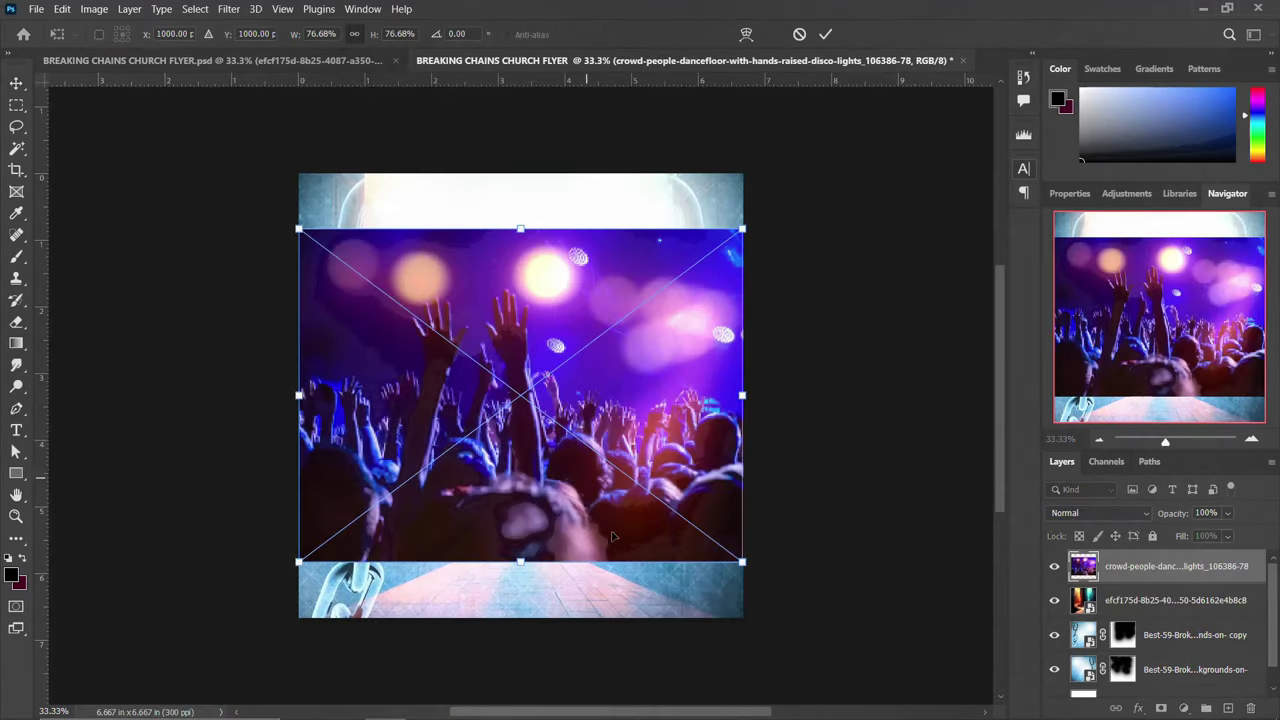
pyautogui.moveTo(745, 567); pyautogui.dragTo(831, 614)
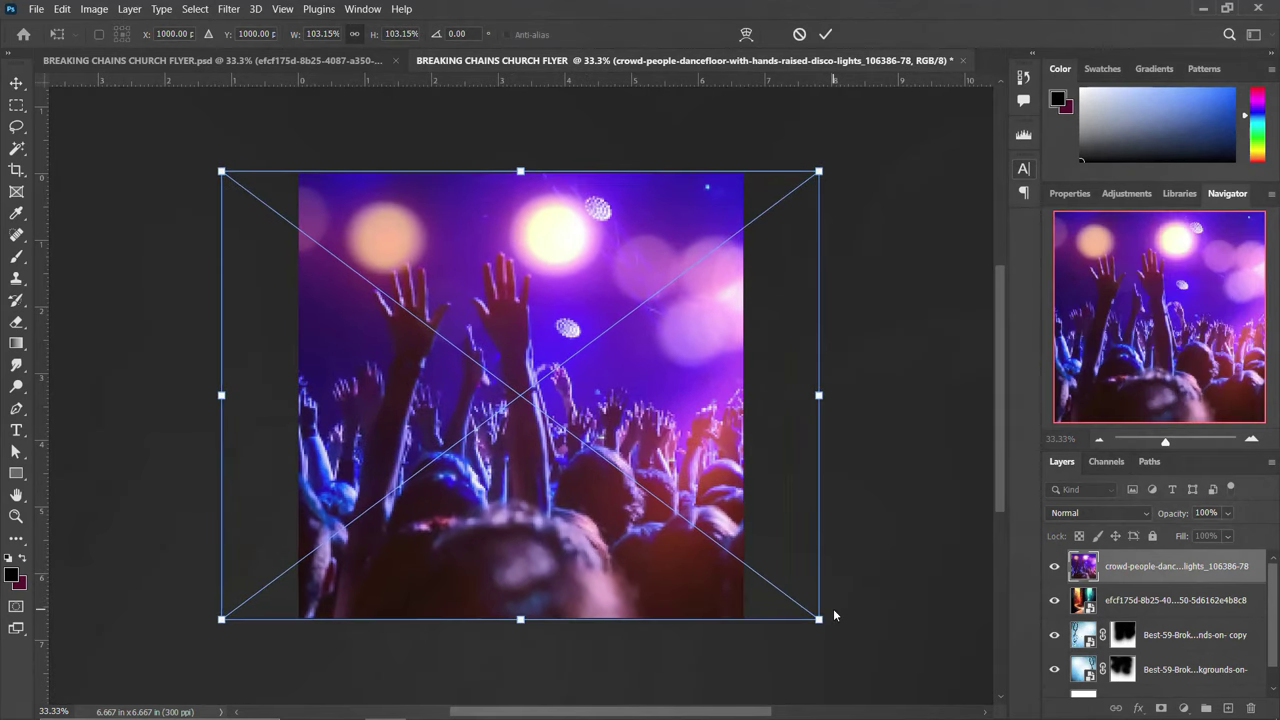
pyautogui.press('Return')
pyautogui.click(1100, 513)
pyautogui.scroll(-3, 1100, 520)
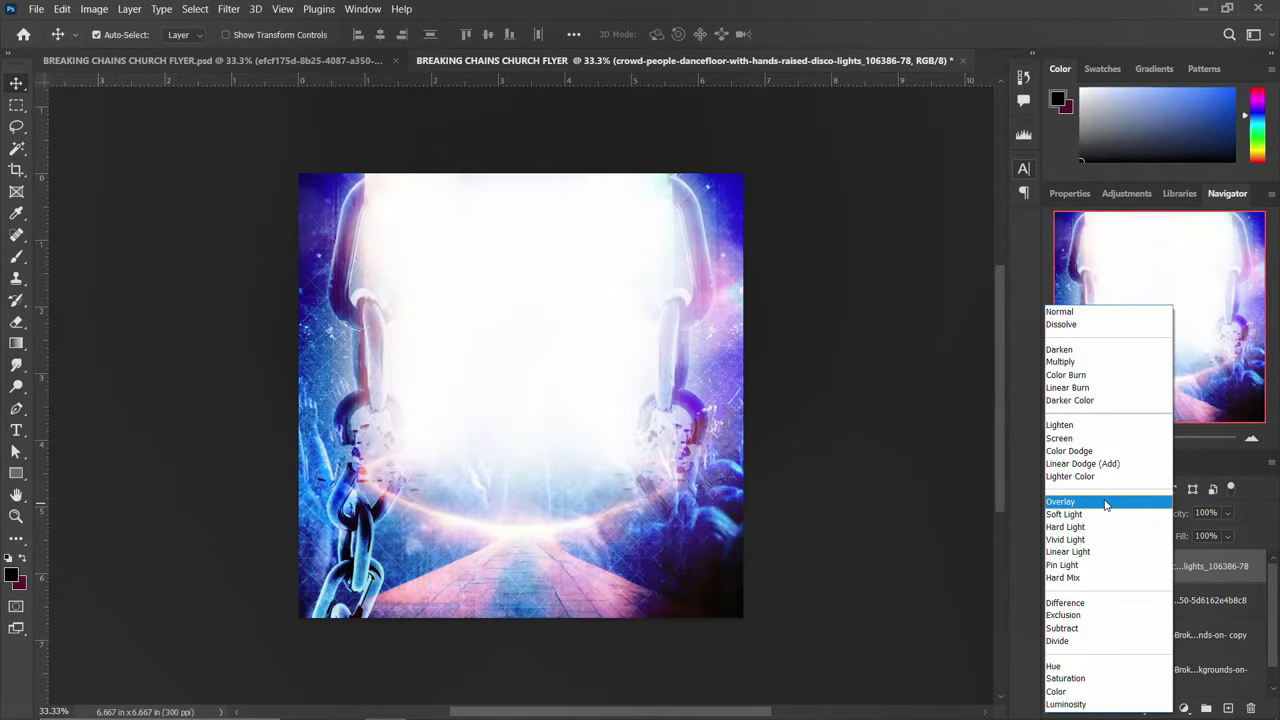
pyautogui.click(1105, 502)
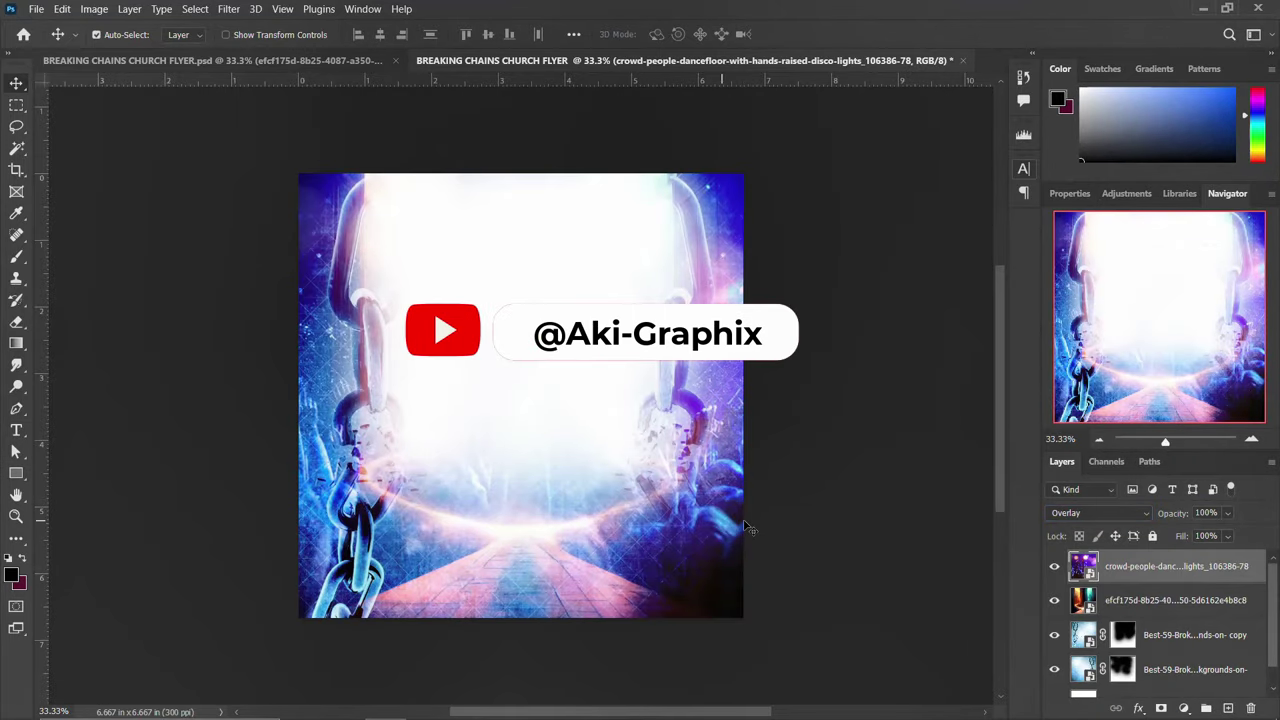
# Select all the background layers and group them as BACKGROUND
pyautogui.scroll(-1, 1150, 578)
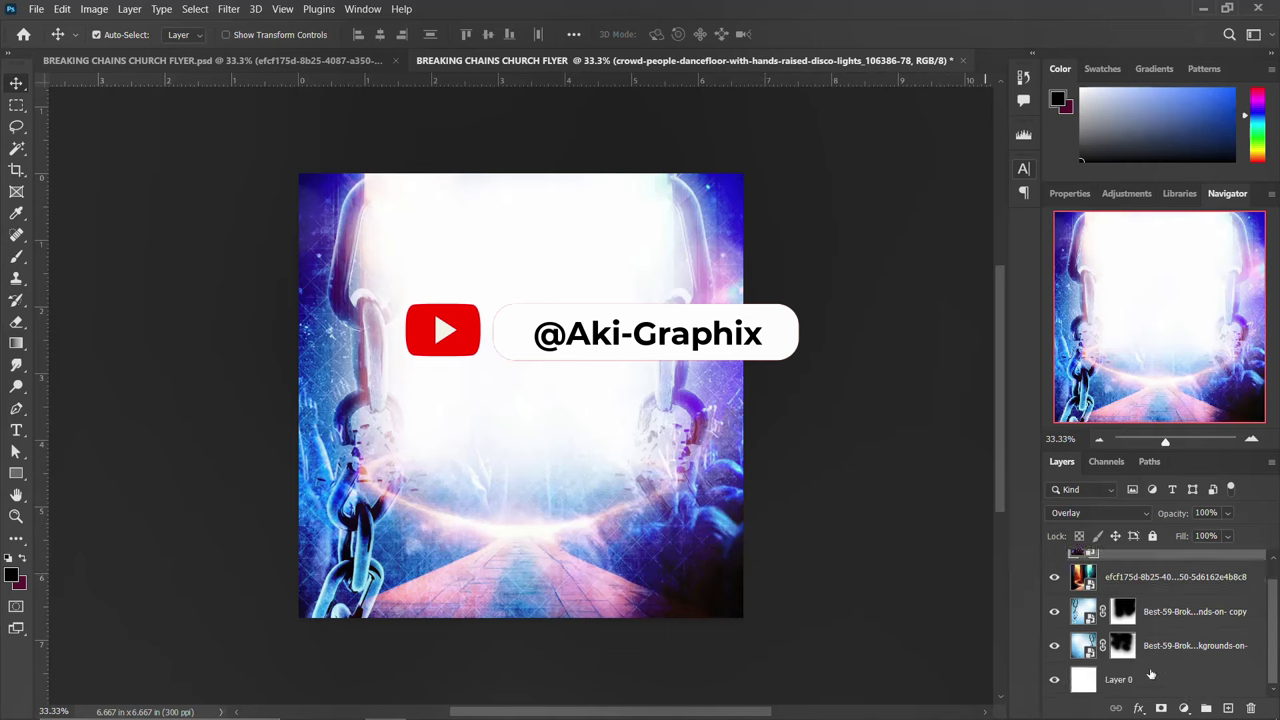
pyautogui.keyDown('shift'); pyautogui.click(1150, 680); pyautogui.keyUp('shift')
pyautogui.hotkey('ctrl', 'g')
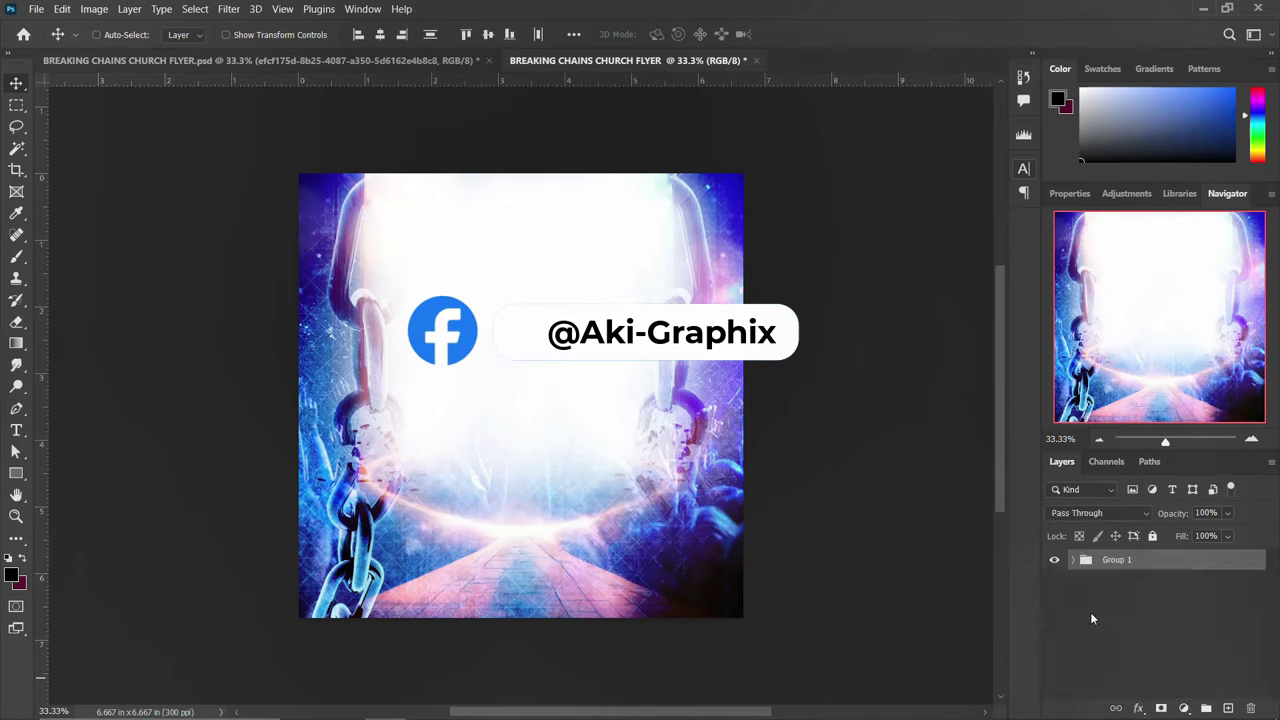
pyautogui.doubleClick(1116, 560)
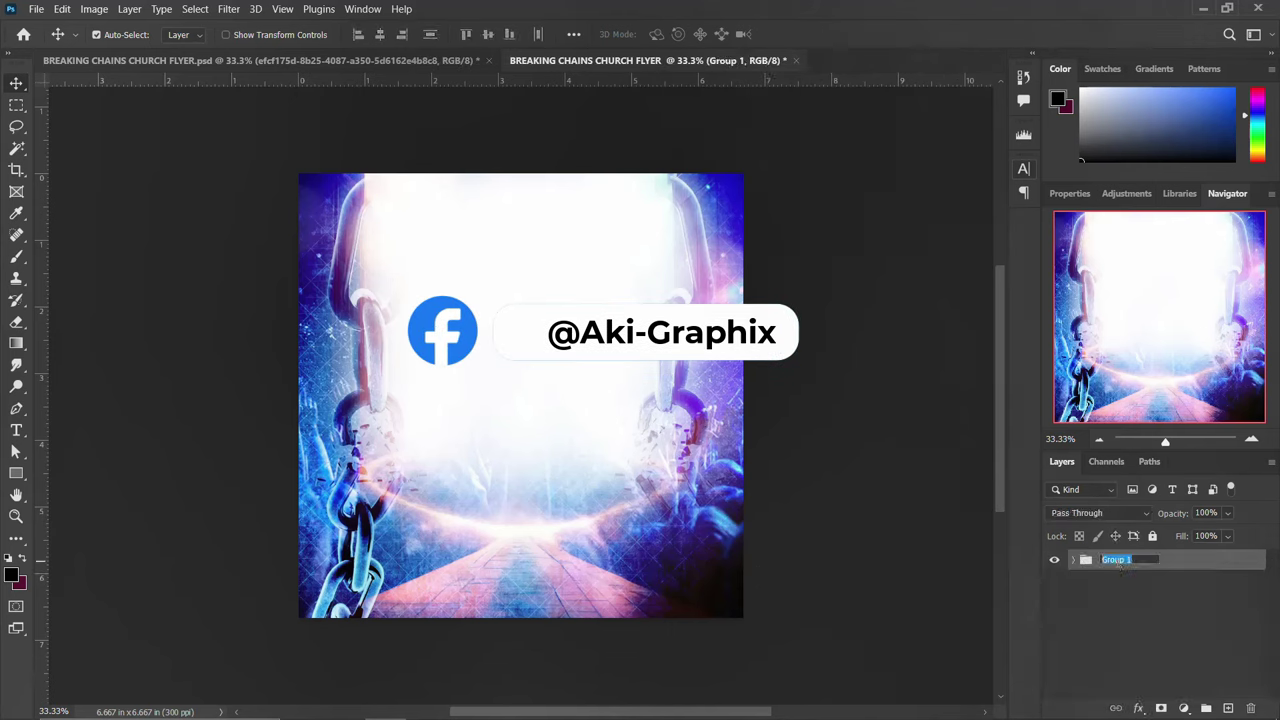
pyautogui.write('BACKGROUND')
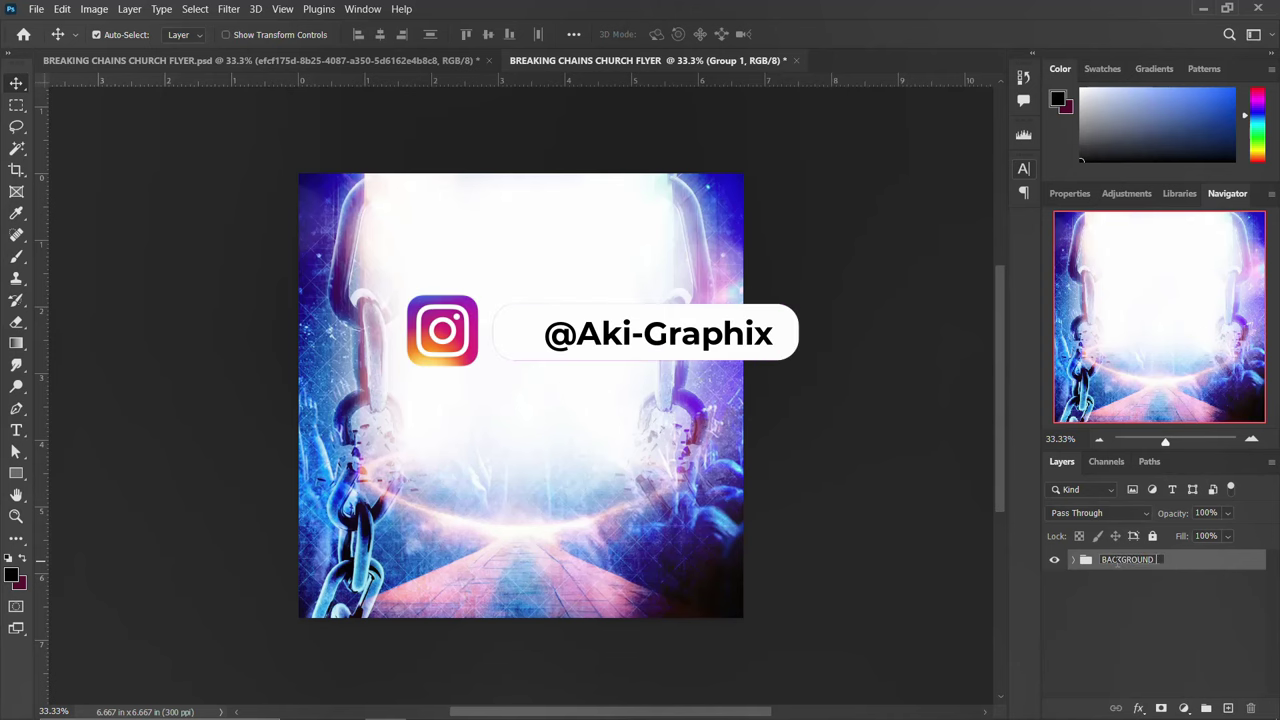
pyautogui.press('Return')
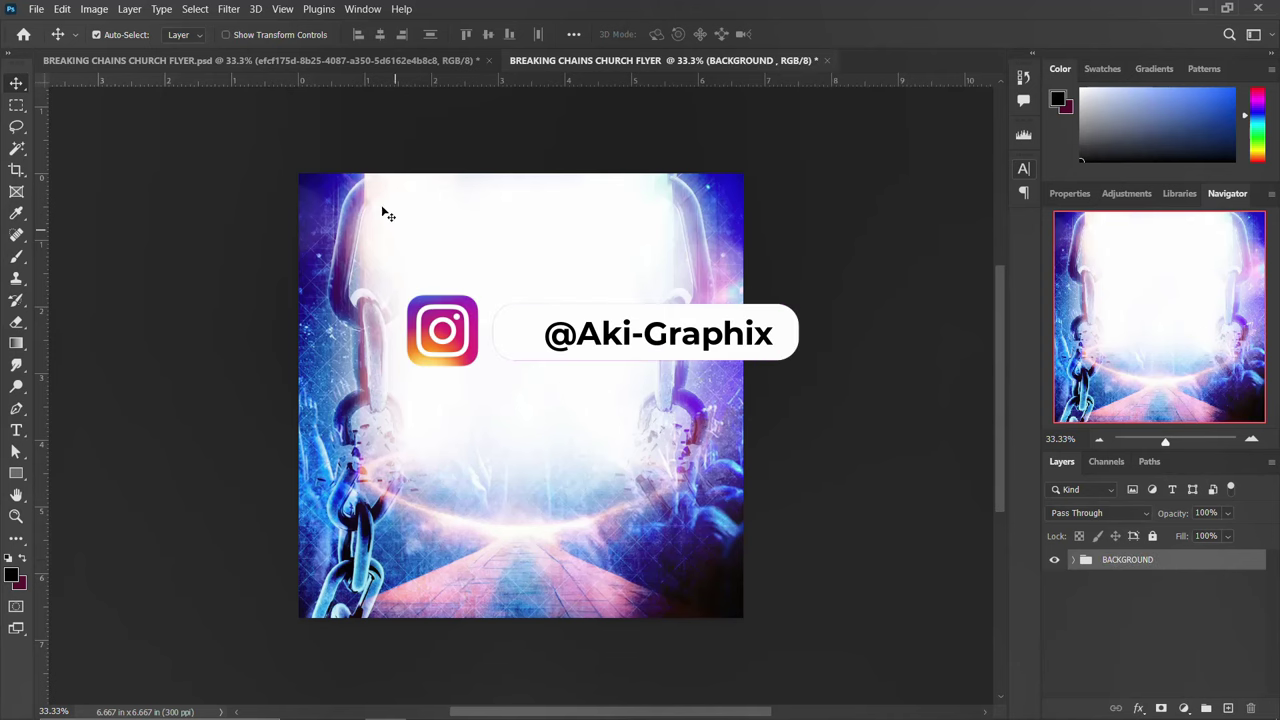
# Place the FACEBOOK copy image and move the Facebook Live header to the top of the flyer
pyautogui.moveTo(620, 709)
pyautogui.click(356, 703)
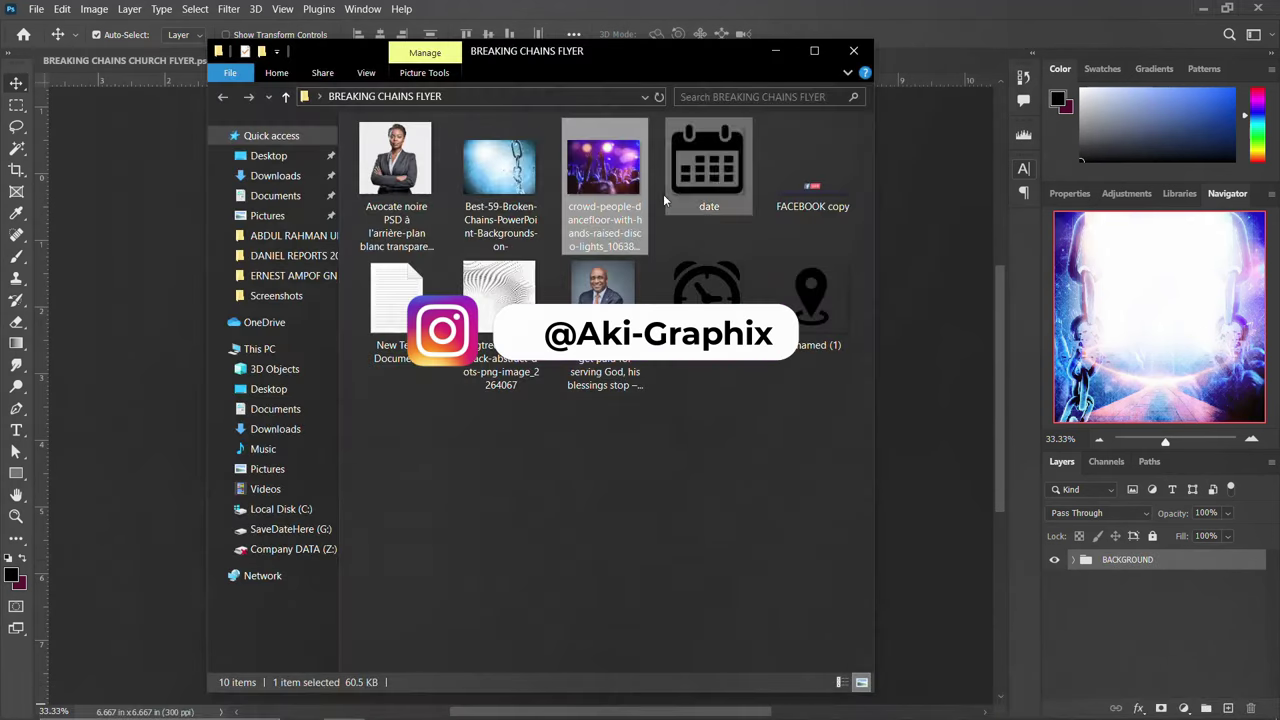
pyautogui.click(814, 170)
pyautogui.moveTo(818, 177); pyautogui.dragTo(933, 429)
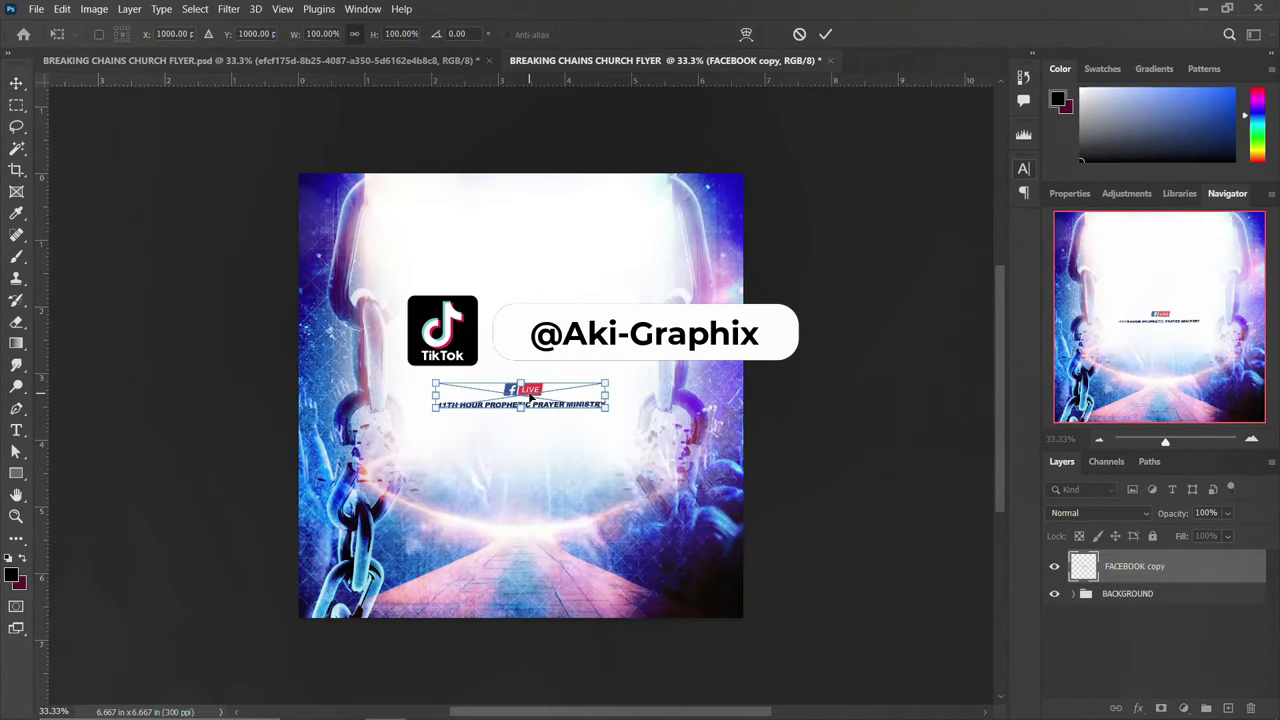
pyautogui.moveTo(530, 397); pyautogui.dragTo(531, 210)
pyautogui.press('Return')
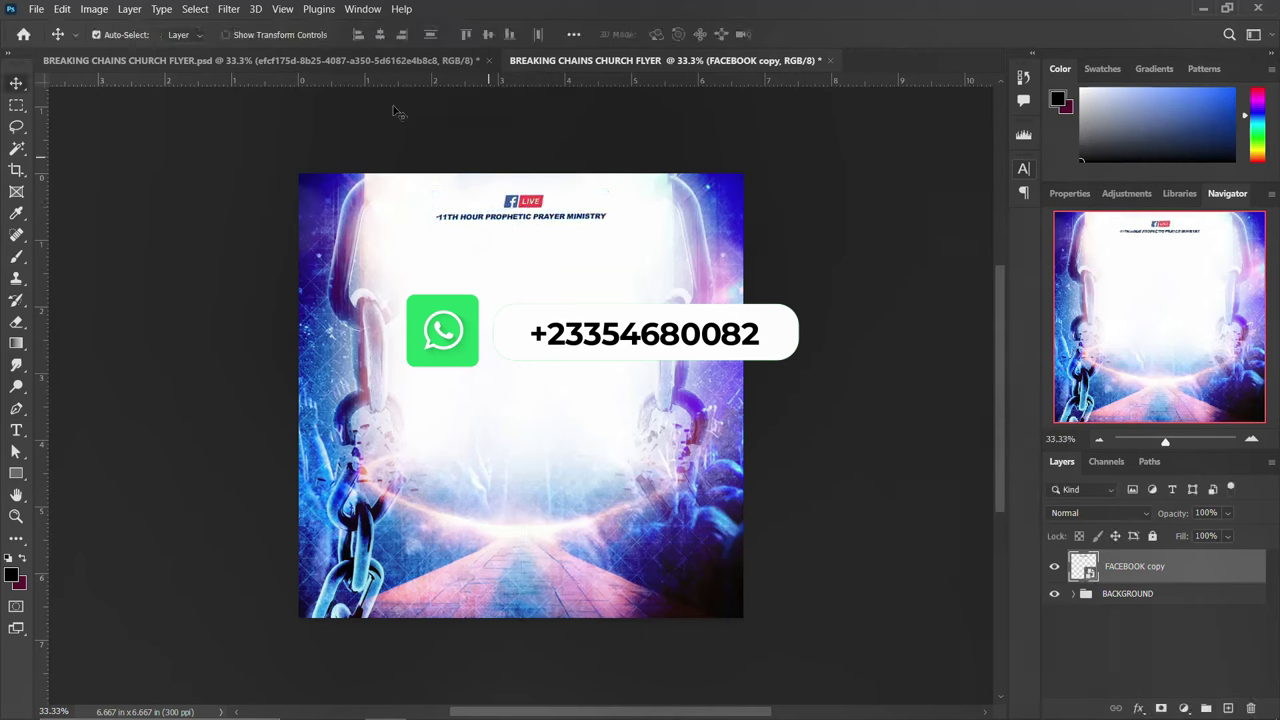
pyautogui.click(278, 11)
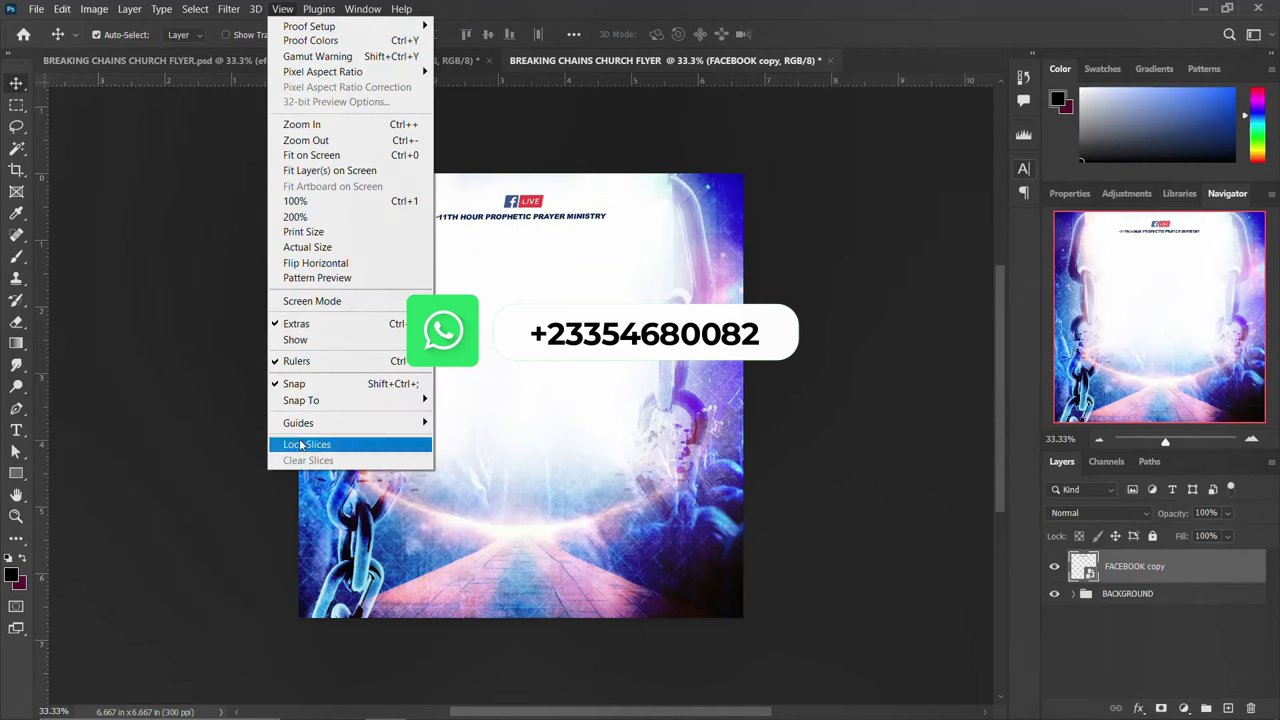
# Add a New Guide Layout of 6 columns and 5 rows over the flyer
pyautogui.moveTo(360, 423)
pyautogui.click(486, 529)
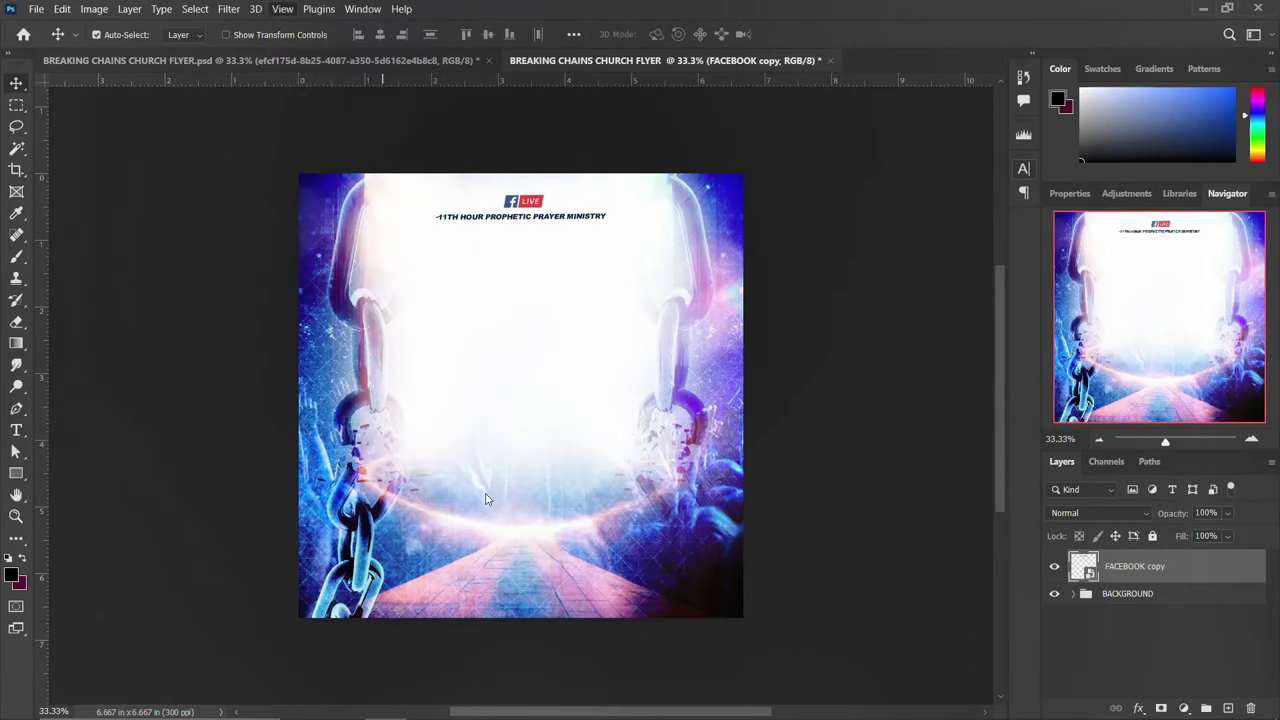
pyautogui.doubleClick(547, 277)
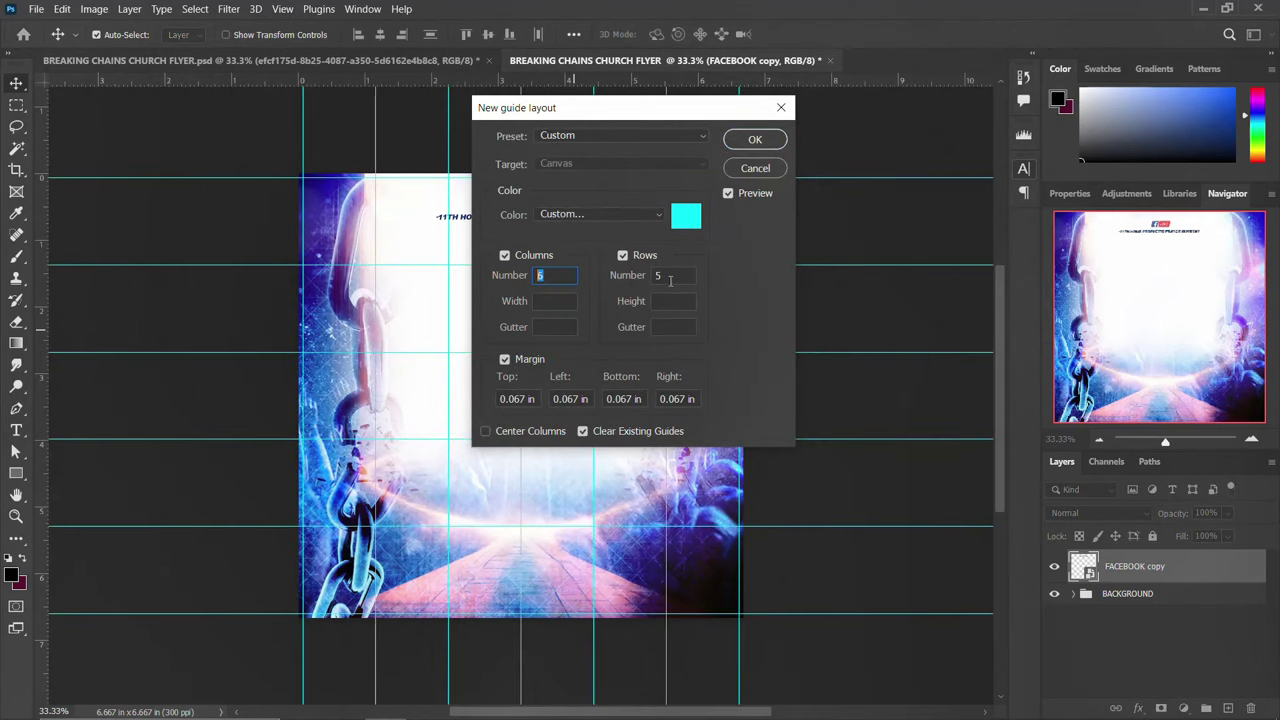
pyautogui.doubleClick(670, 277)
pyautogui.click(582, 432)
pyautogui.click(772, 140)
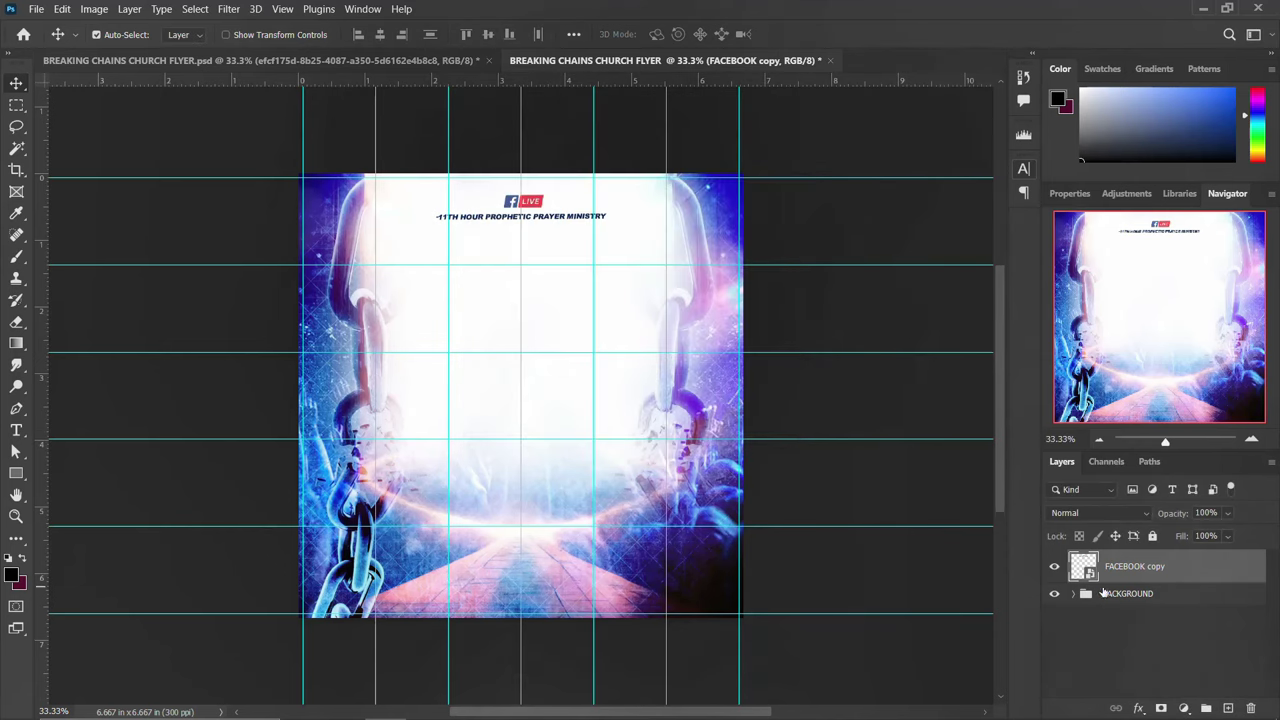
# Group the FACEBOOK copy layer and name the group LOGO
pyautogui.hotkey('ctrl', 'g')
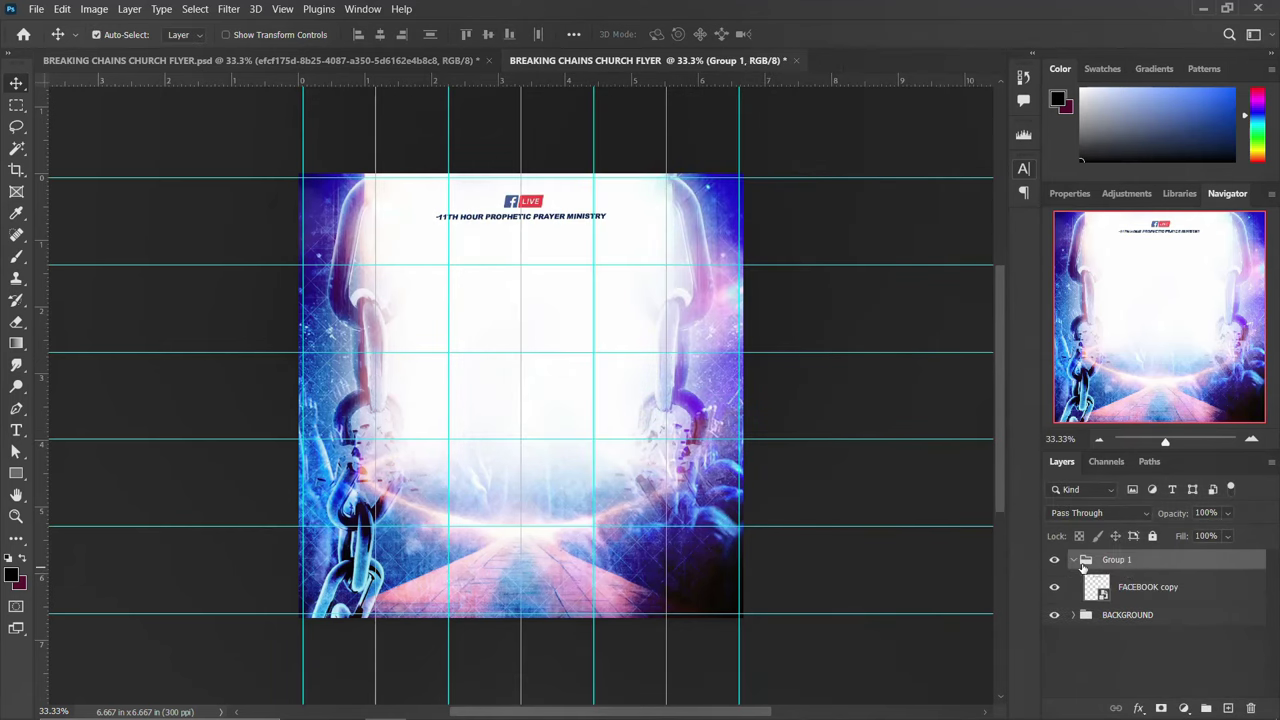
pyautogui.click(1075, 561)
pyautogui.doubleClick(1114, 560)
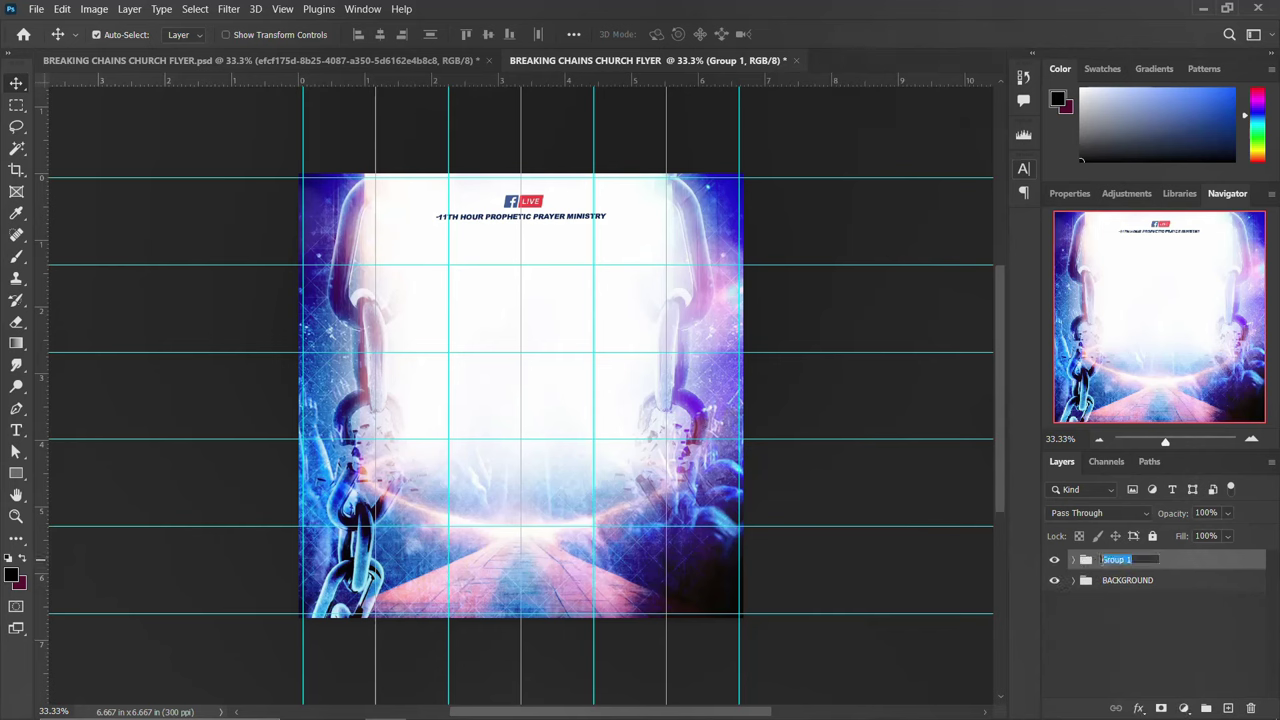
pyautogui.write('LOGO')
pyautogui.press('Return')
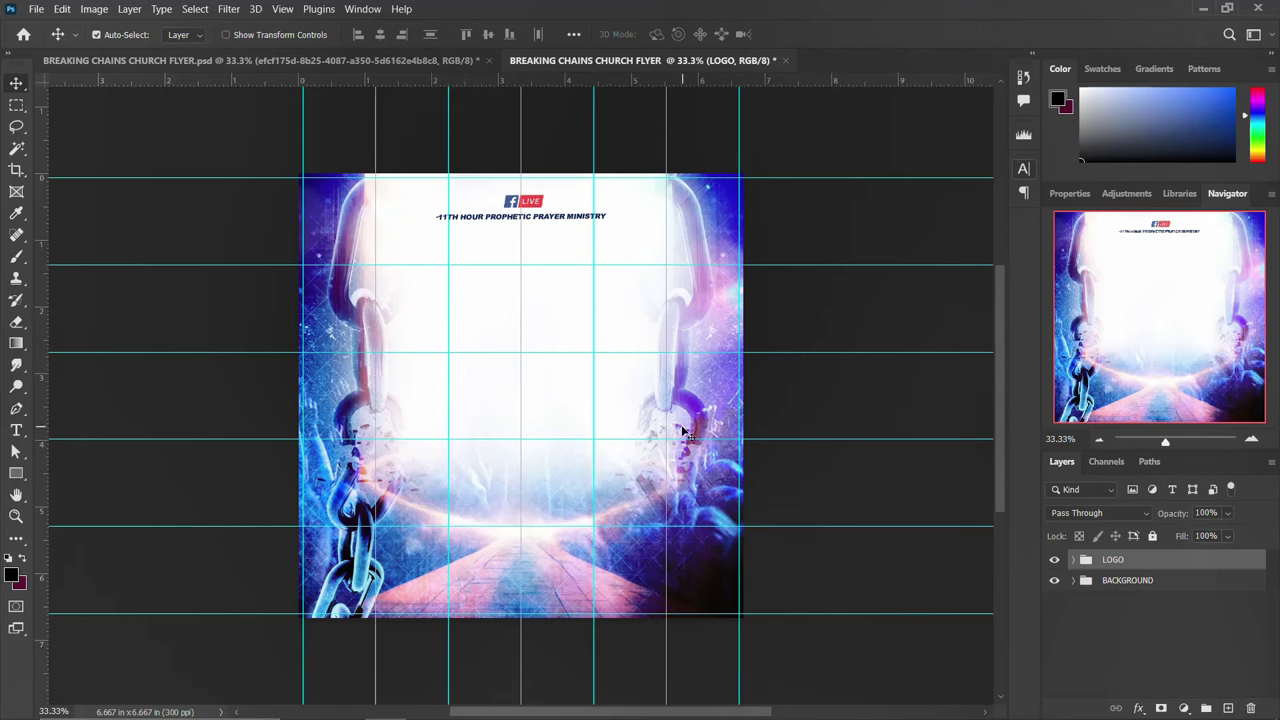
# Paste 'BREAKING CHAINS' from the notes as a new text layer below the ministry line
pyautogui.click(509, 703)
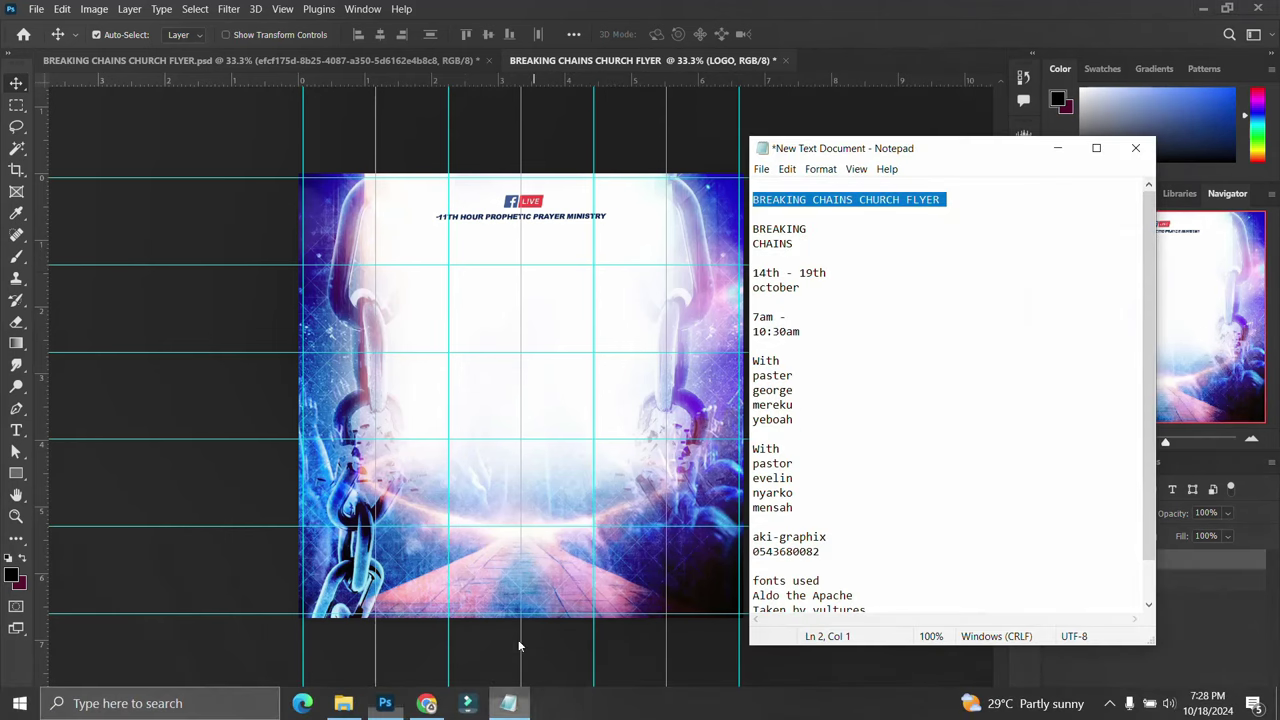
pyautogui.moveTo(802, 247); pyautogui.dragTo(745, 225)
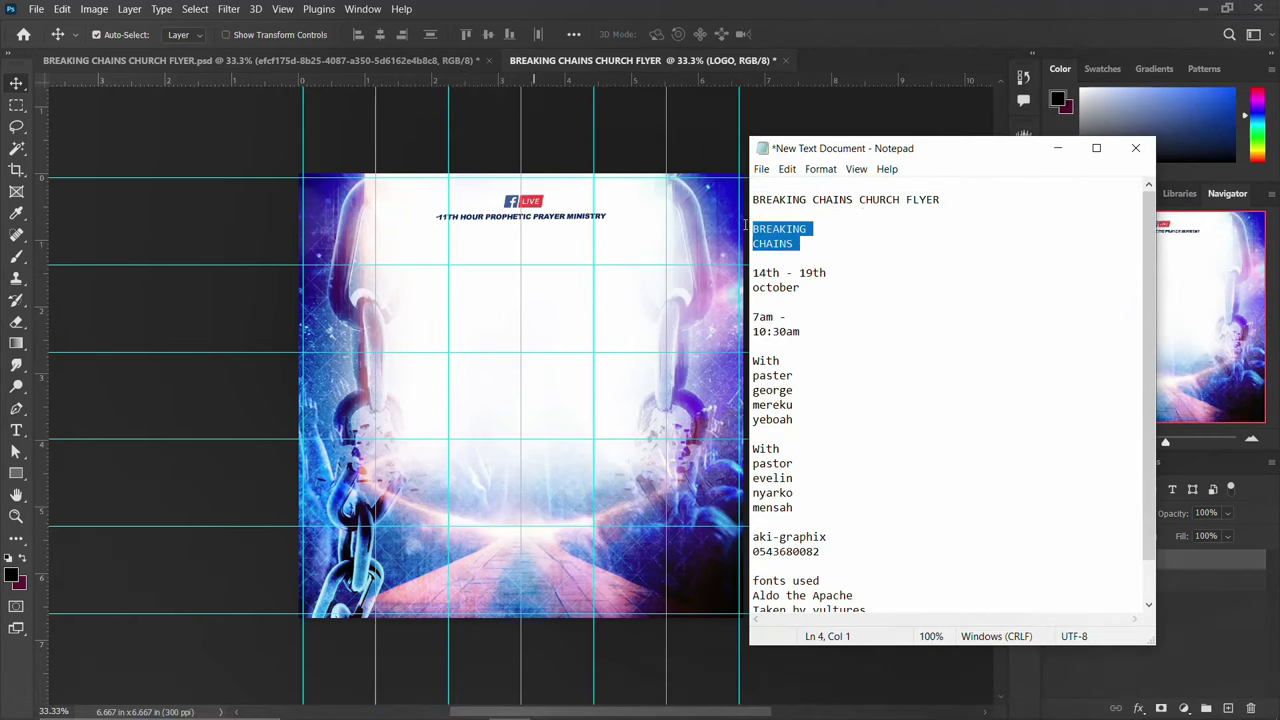
pyautogui.click(509, 233)
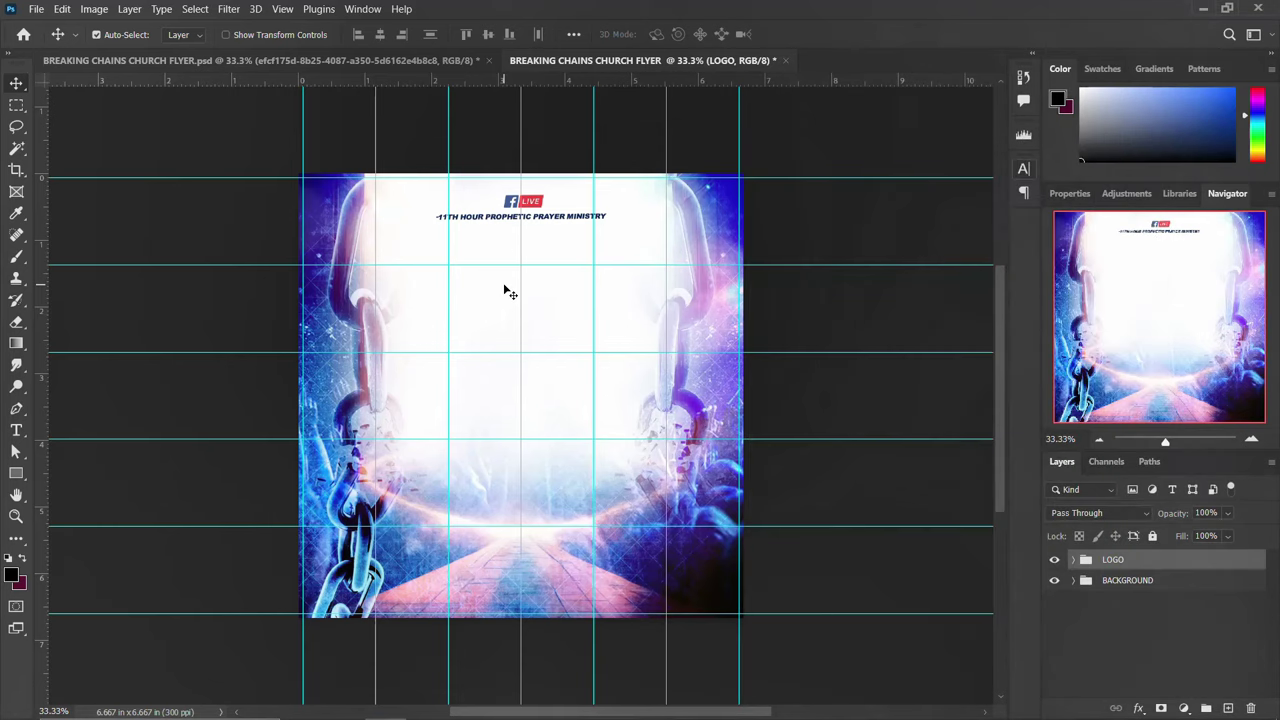
pyautogui.press('t')
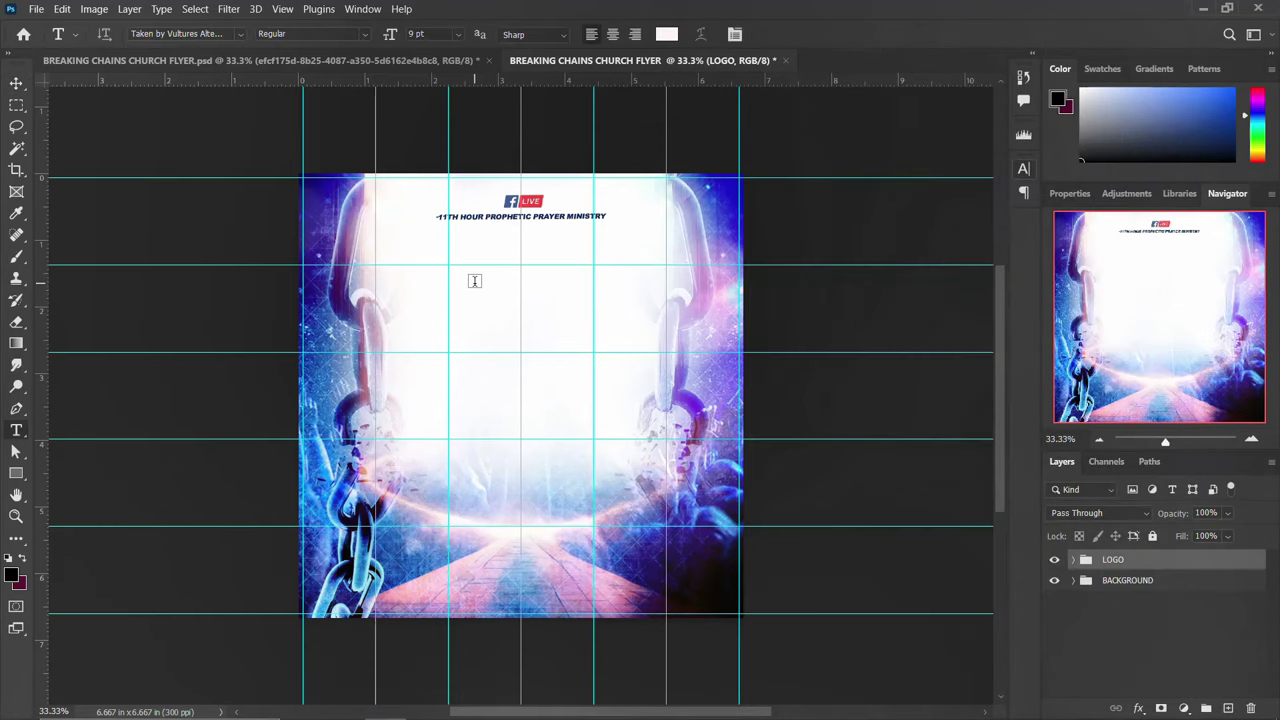
pyautogui.click(475, 281)
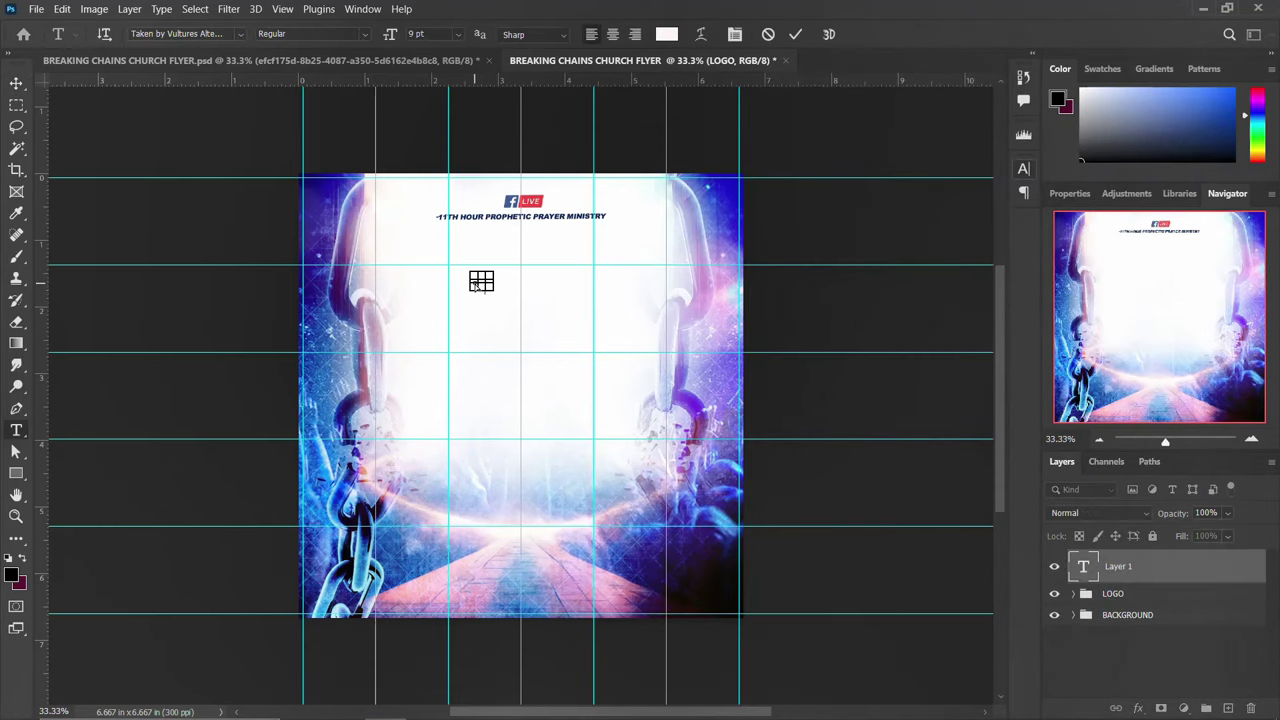
pyautogui.write('BREAKING CHAINS')
pyautogui.hotkey('ctrl', 'Return')
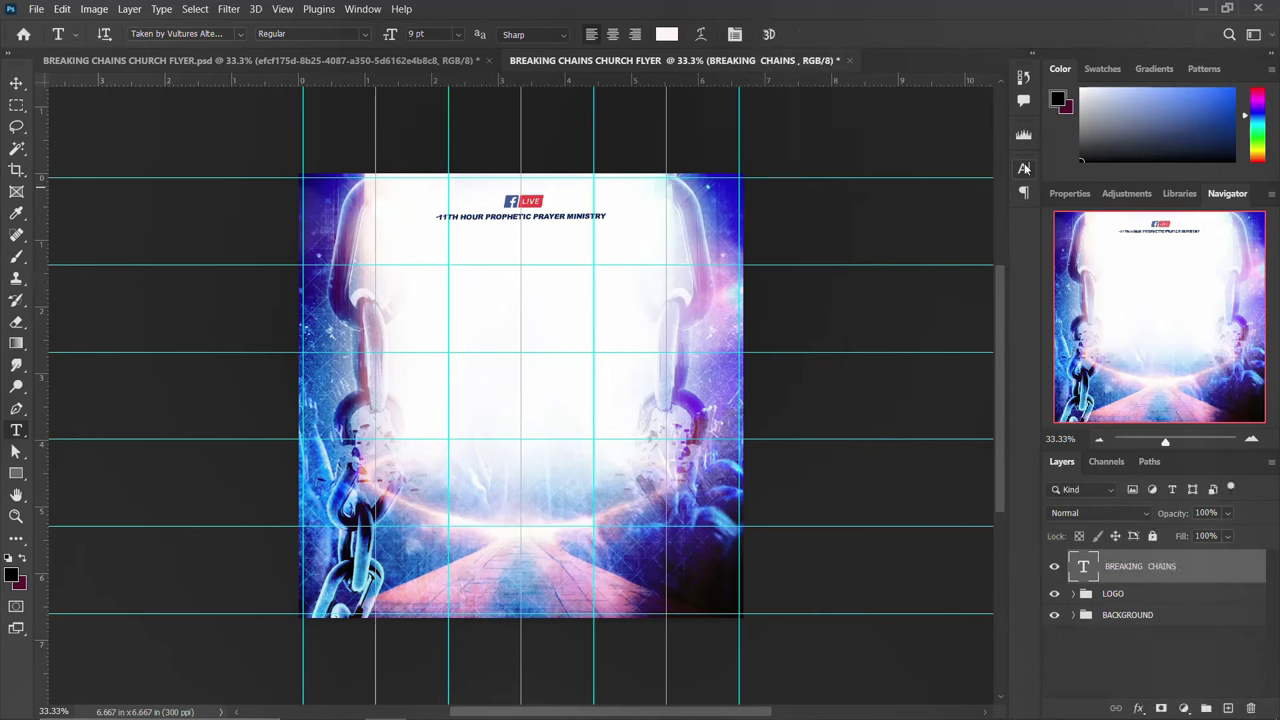
# Set the title's text colour to black in the Character panel
pyautogui.click(1023, 169)
pyautogui.click(980, 266)
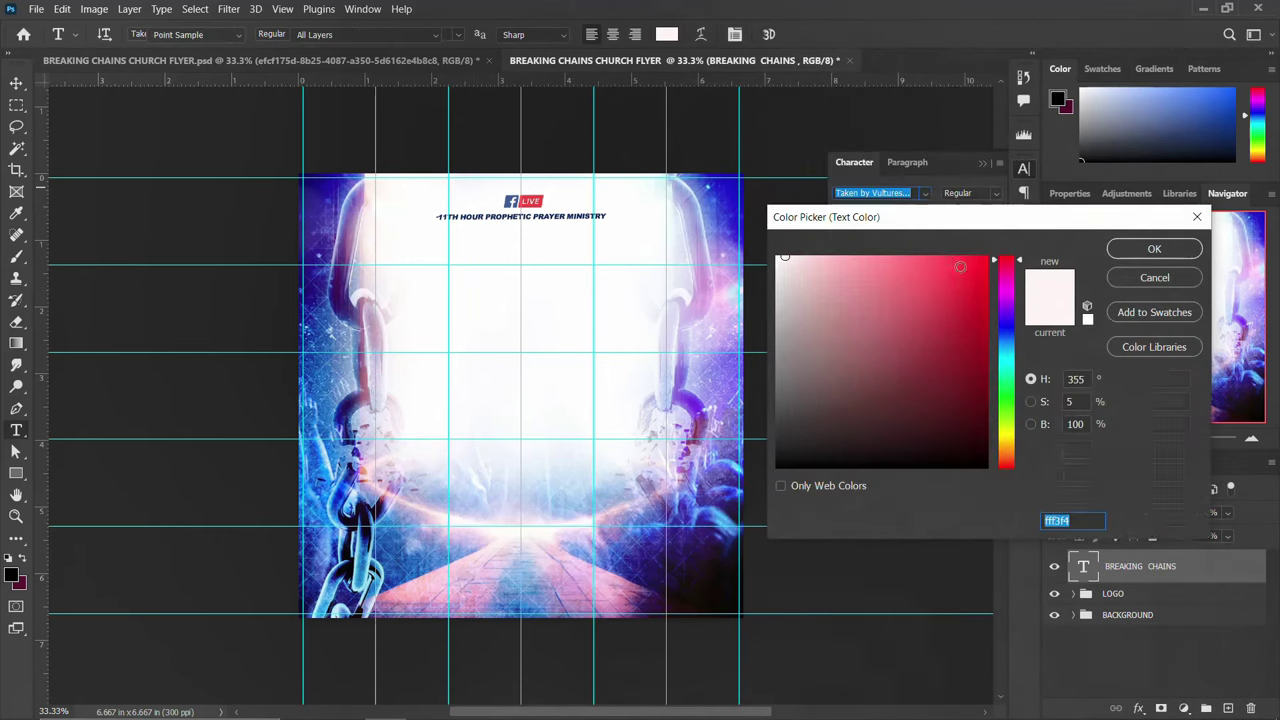
pyautogui.moveTo(832, 391); pyautogui.dragTo(777, 467)
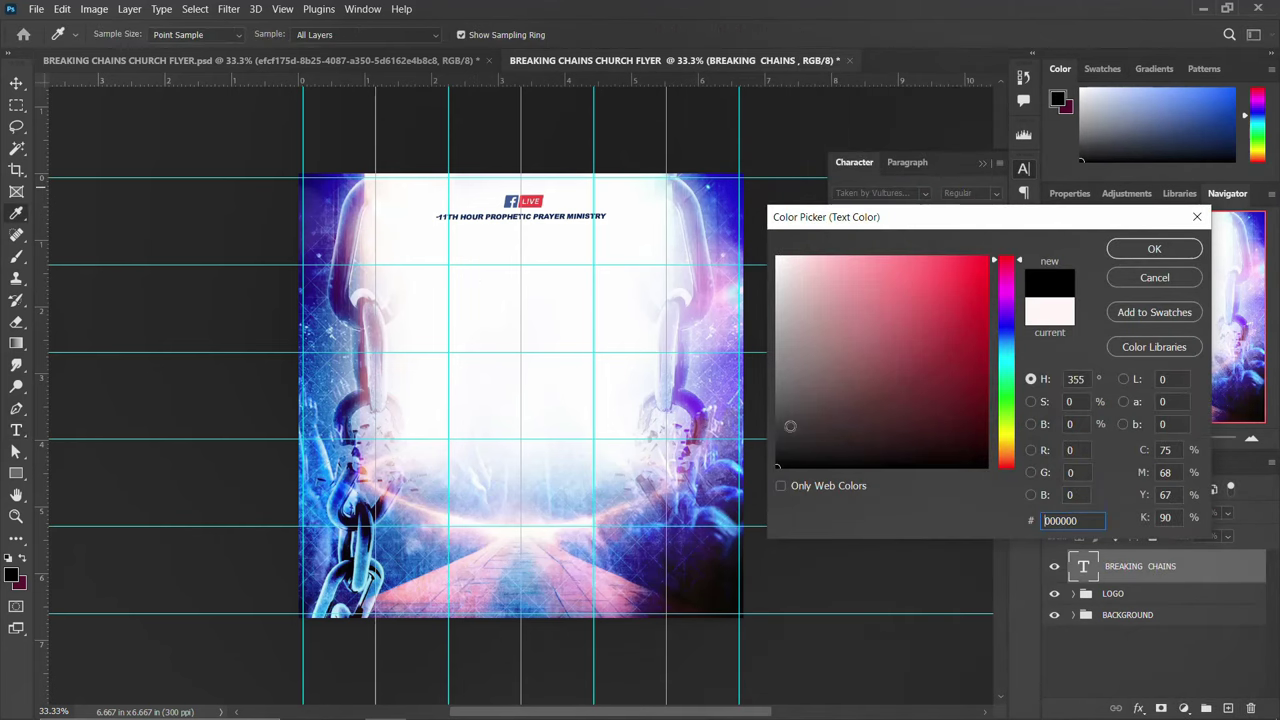
pyautogui.click(1155, 249)
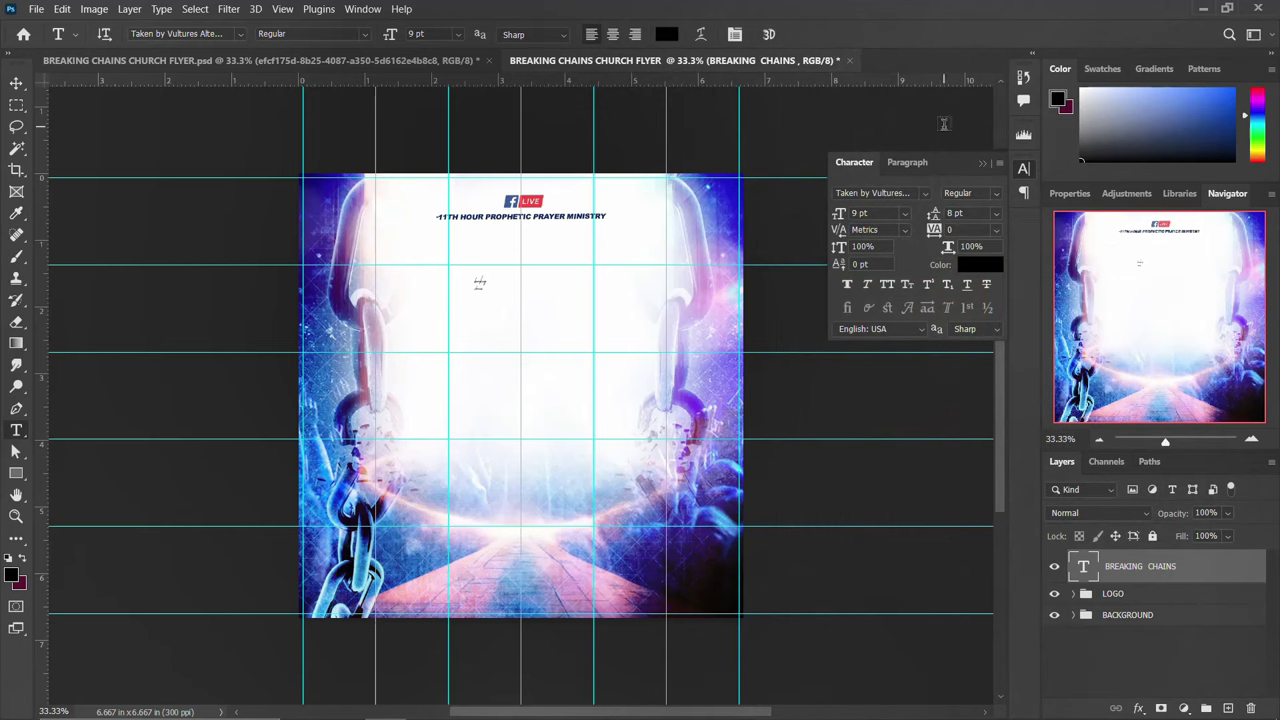
# Copy the font name from the notes and apply Aldo the Apache Regular to the title
pyautogui.click(508, 703)
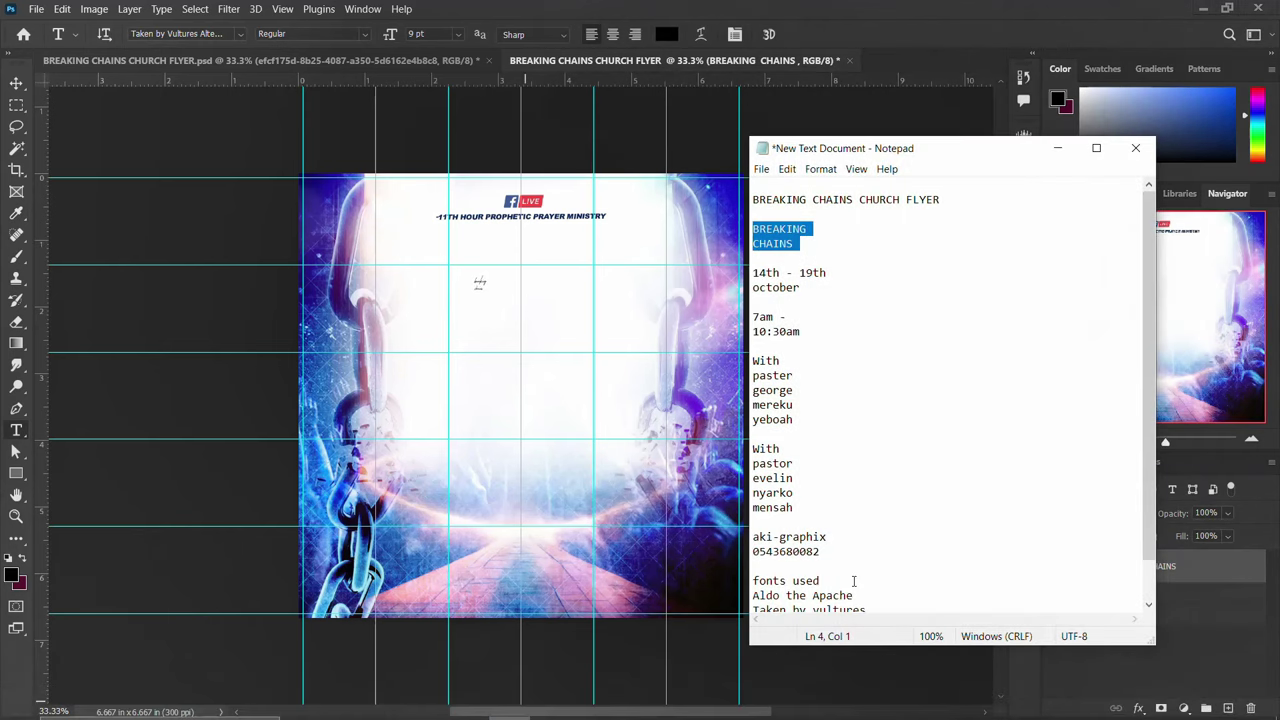
pyautogui.scroll(-1, 852, 572)
pyautogui.moveTo(866, 549); pyautogui.dragTo(738, 551)
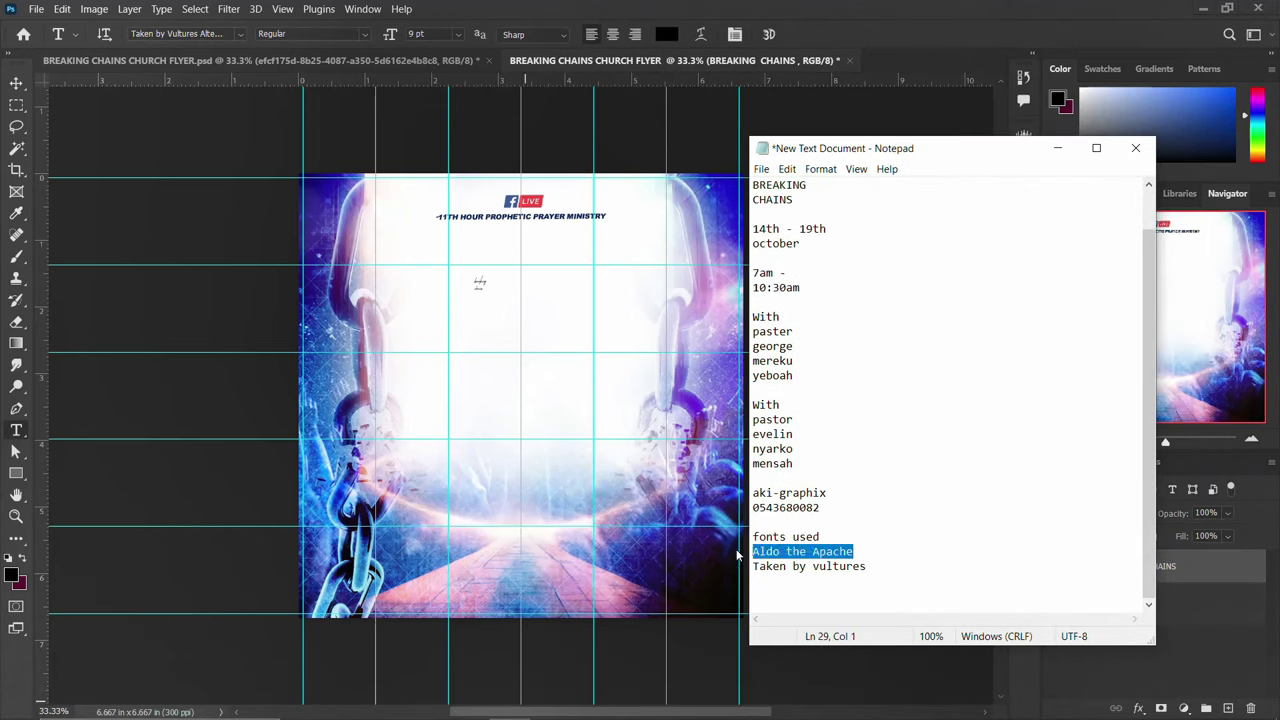
pyautogui.hotkey('alt', 'Tab')
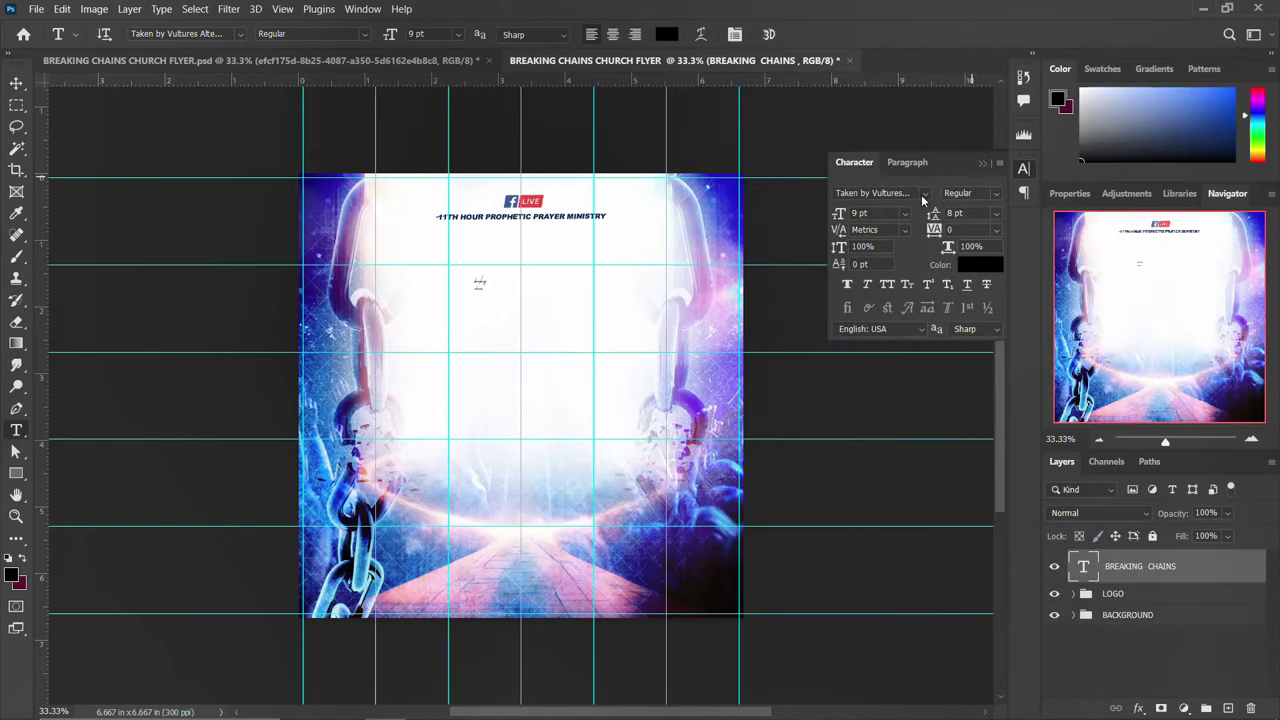
pyautogui.click(921, 195)
pyautogui.write('Aldo the Apache')
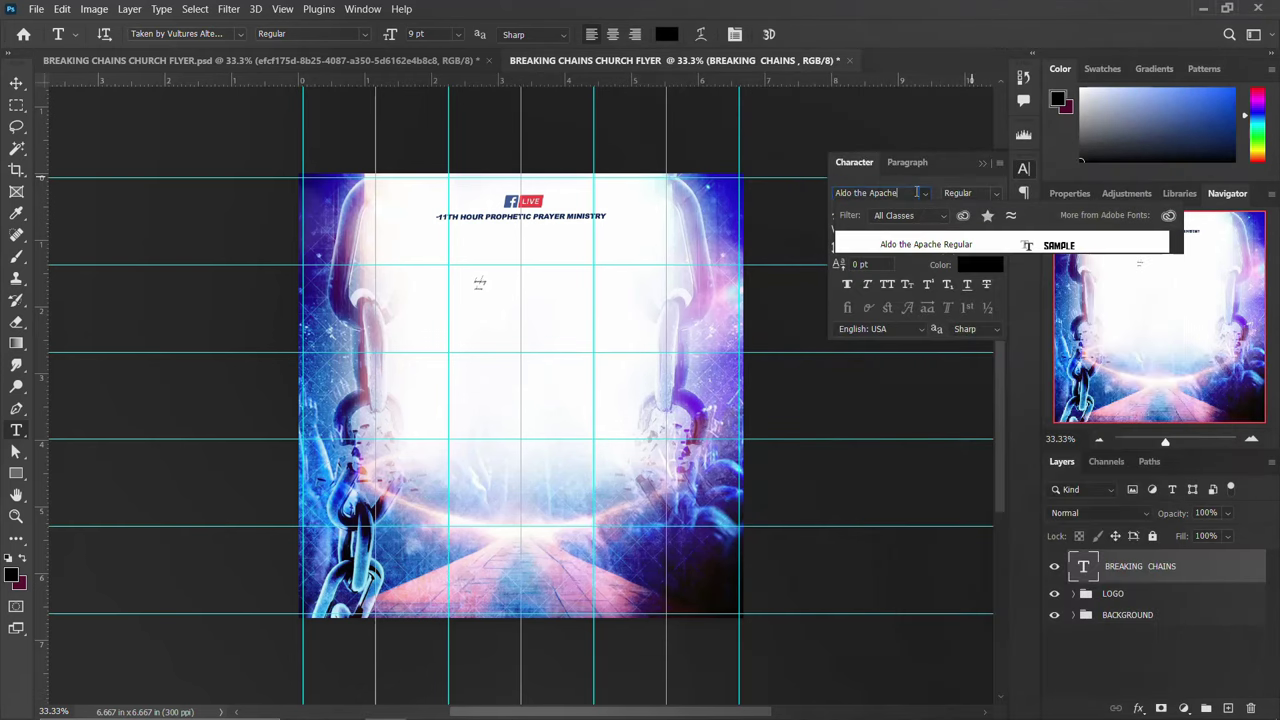
pyautogui.click(922, 248)
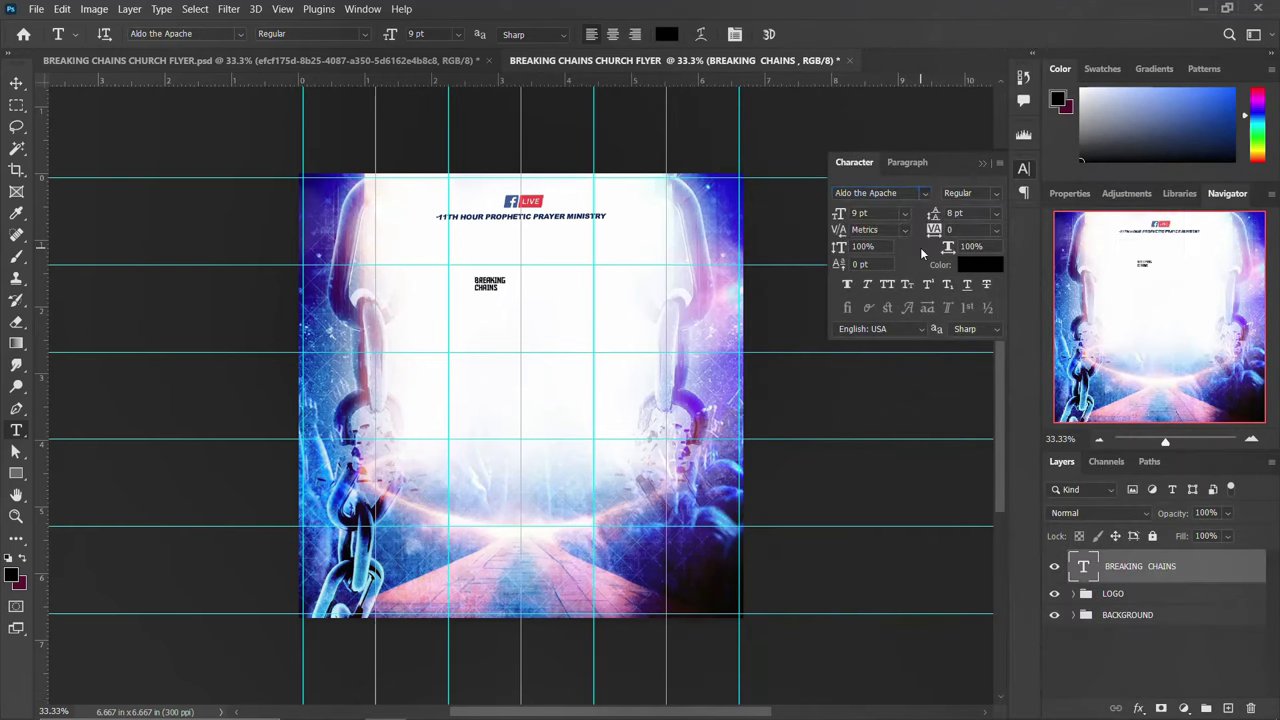
# Enlarge the BREAKING CHAINS title and nudge it slightly right and down
pyautogui.click(1024, 170)
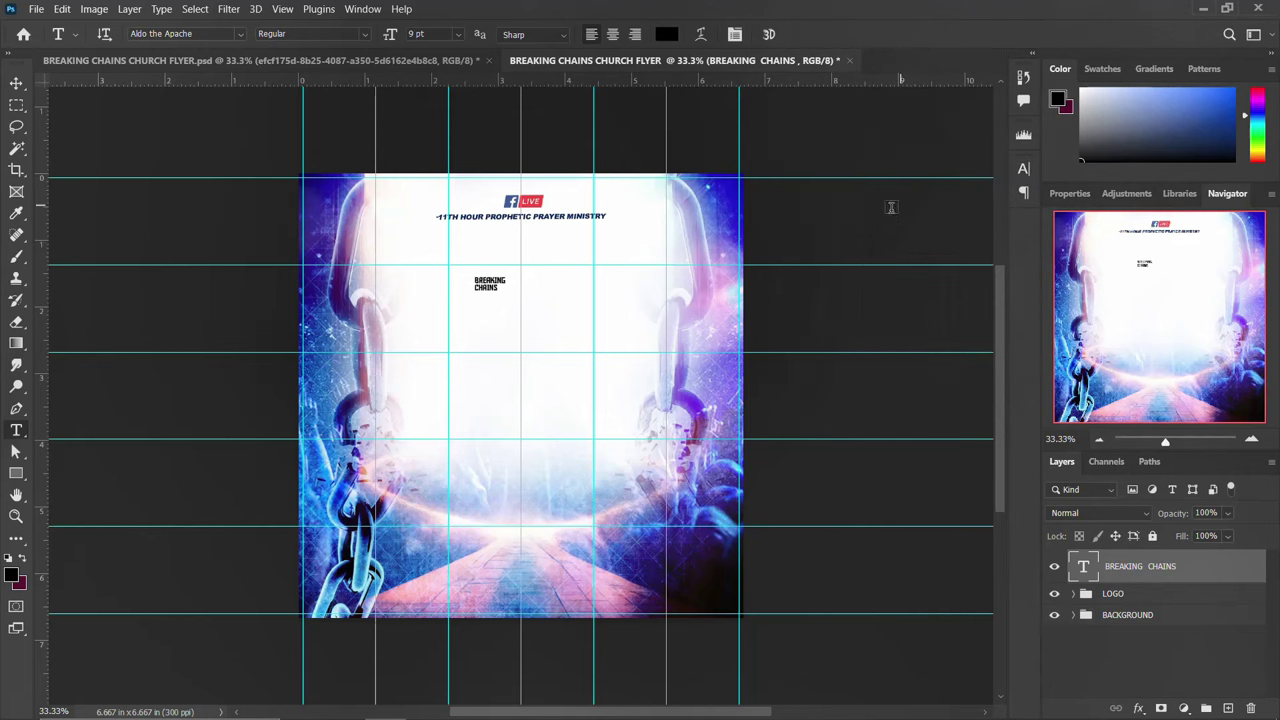
pyautogui.hotkey('ctrl', 't')
pyautogui.moveTo(510, 291); pyautogui.dragTo(599, 358)
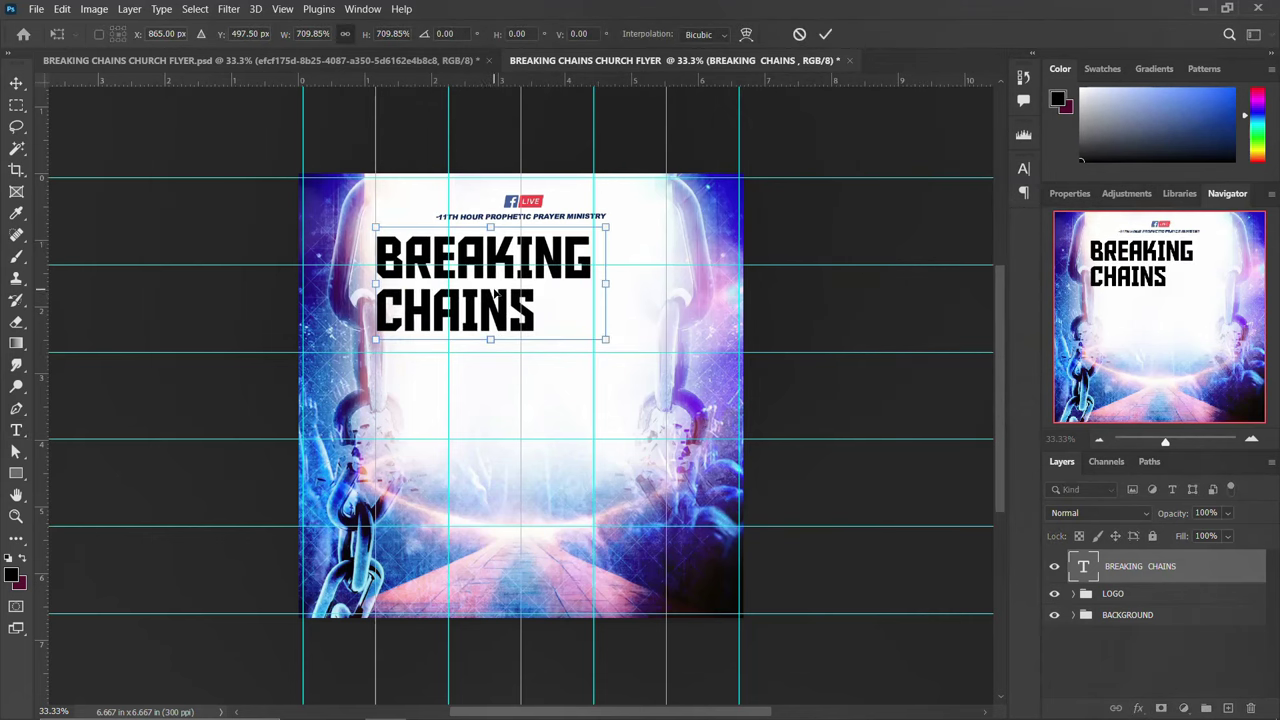
pyautogui.moveTo(492, 297); pyautogui.dragTo(518, 317)
pyautogui.press('Return')
# Delete the word CHAINS so the layer reads only BREAKING
pyautogui.press('t')
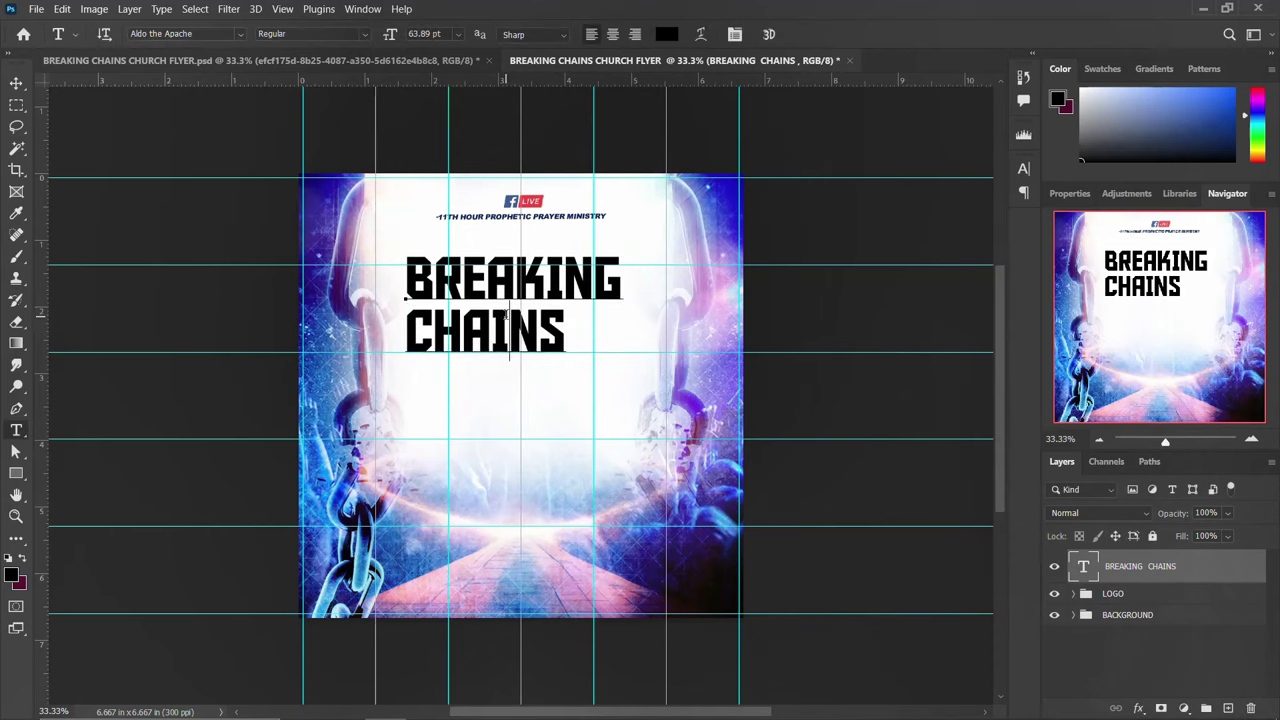
pyautogui.doubleClick(510, 330)
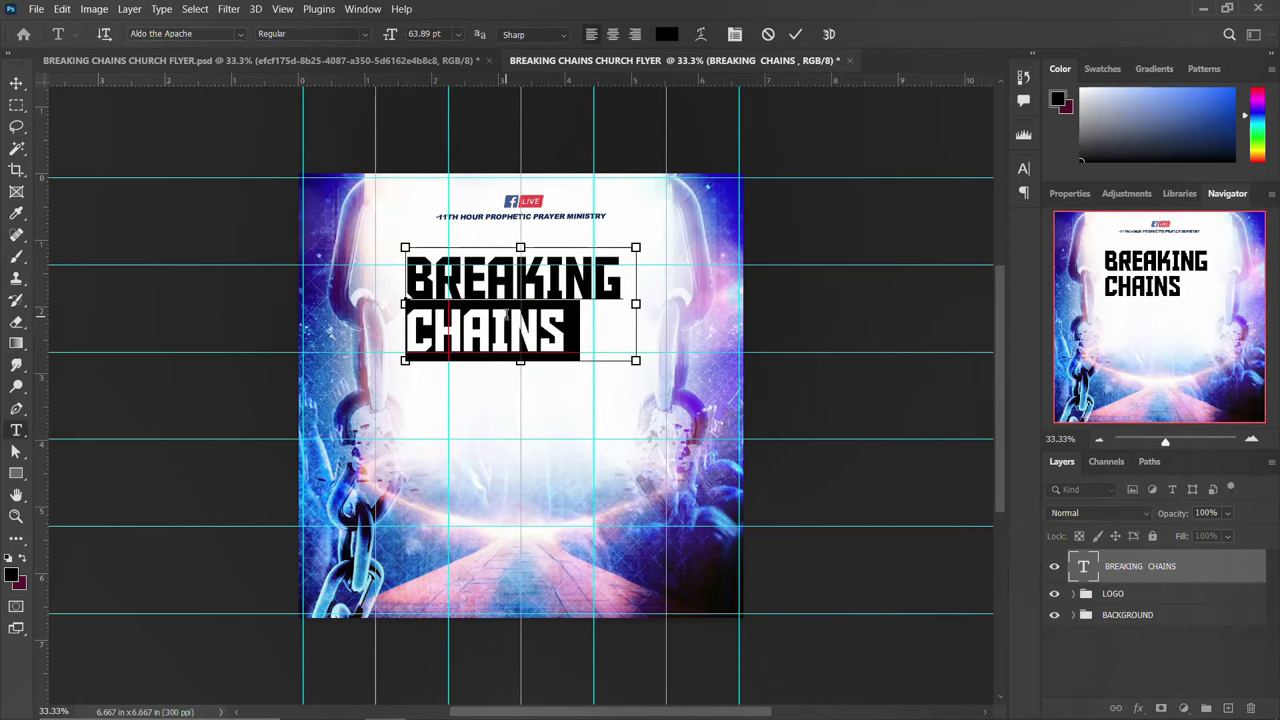
pyautogui.press('BackSpace')
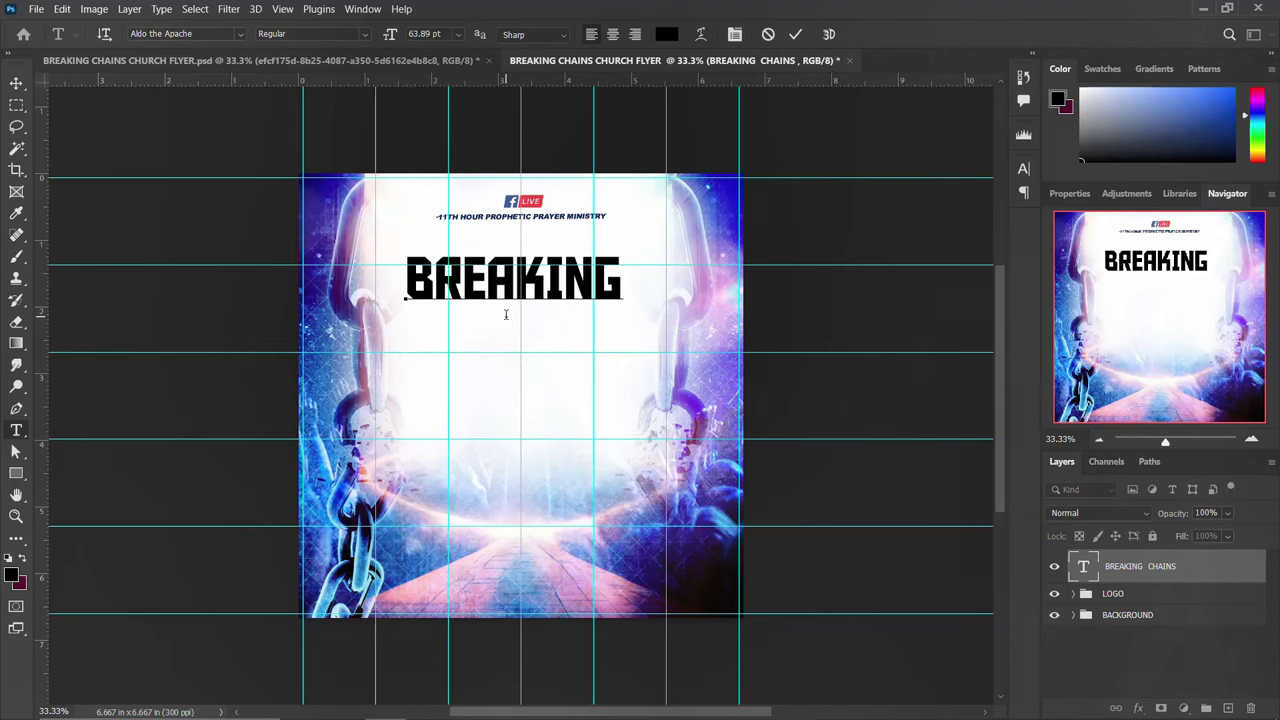
pyautogui.hotkey('ctrl', 'Return')
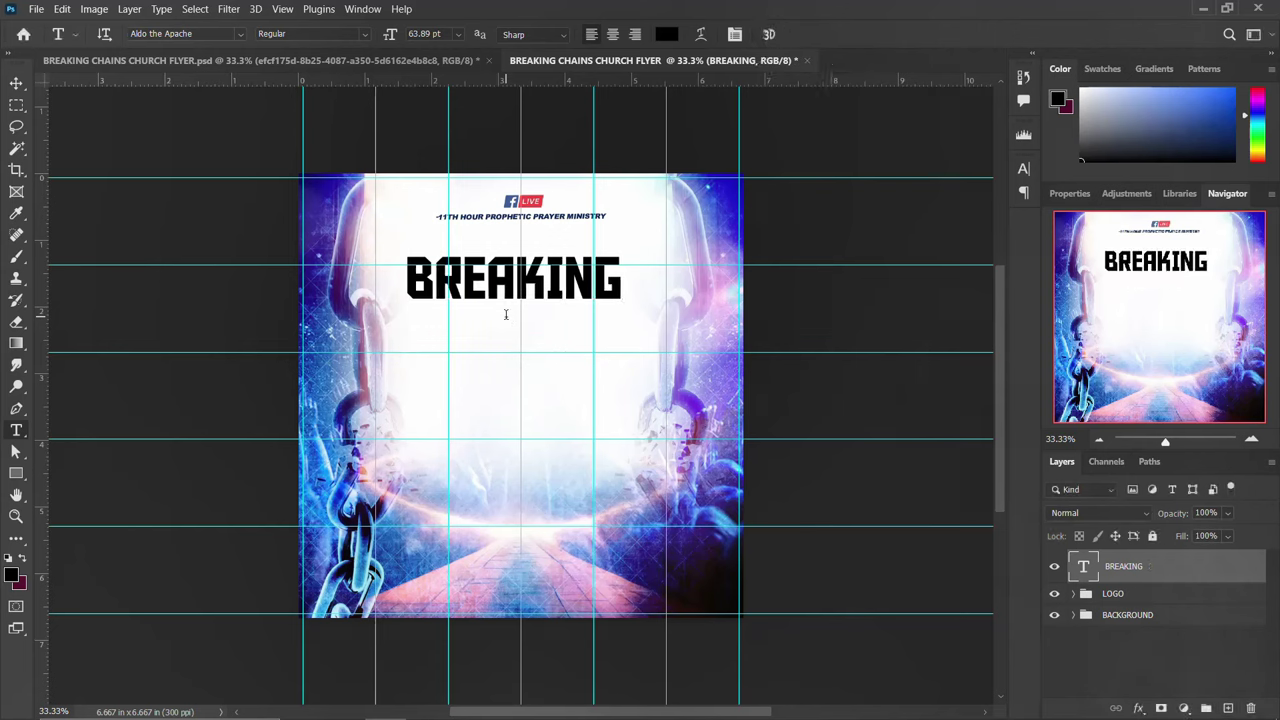
# Duplicate BREAKING onto a second line below and change its text to CHAINS
pyautogui.hotkey('ctrl', 'j')
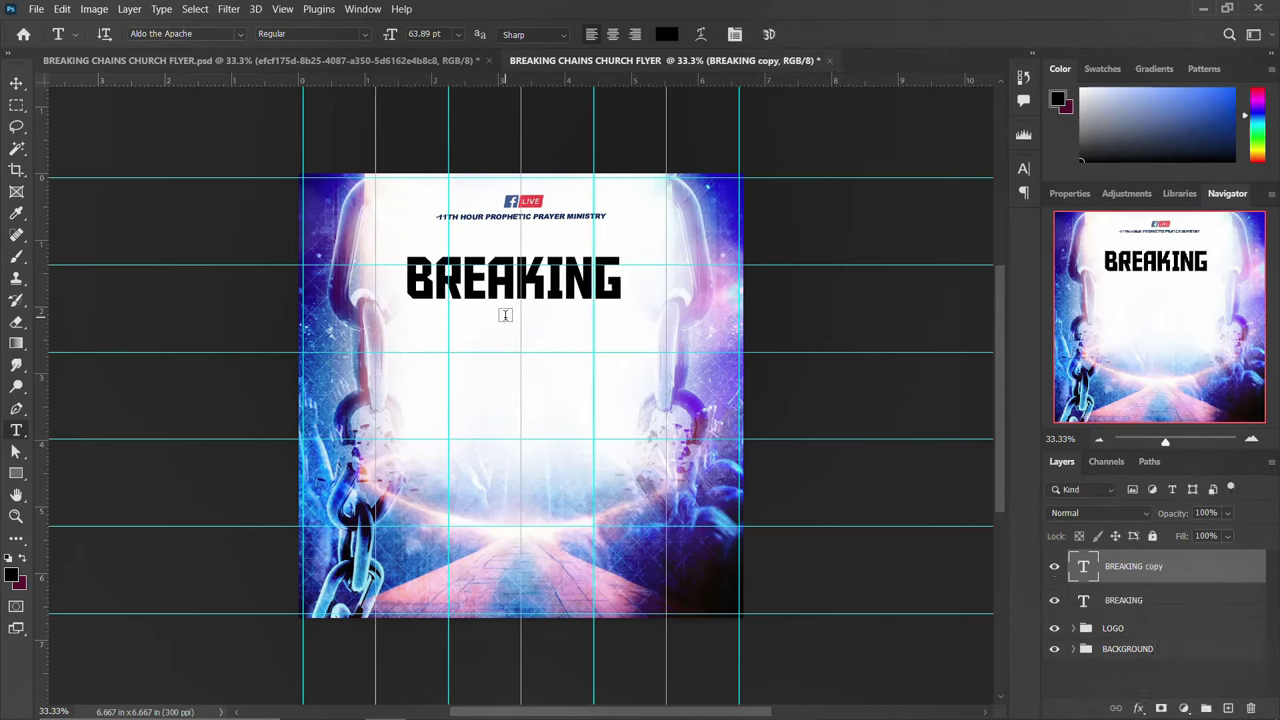
pyautogui.press('v')
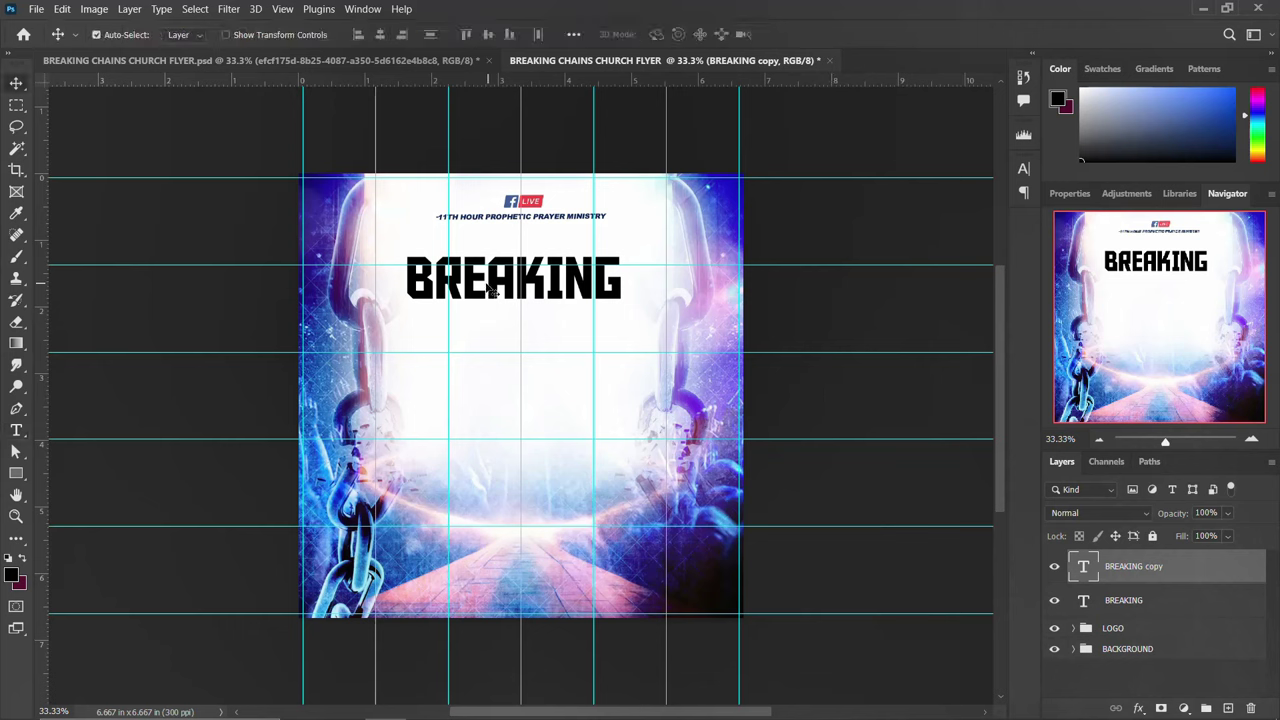
pyautogui.click(492, 304)
pyautogui.moveTo(492, 304); pyautogui.dragTo(497, 336)
pyautogui.press('t')
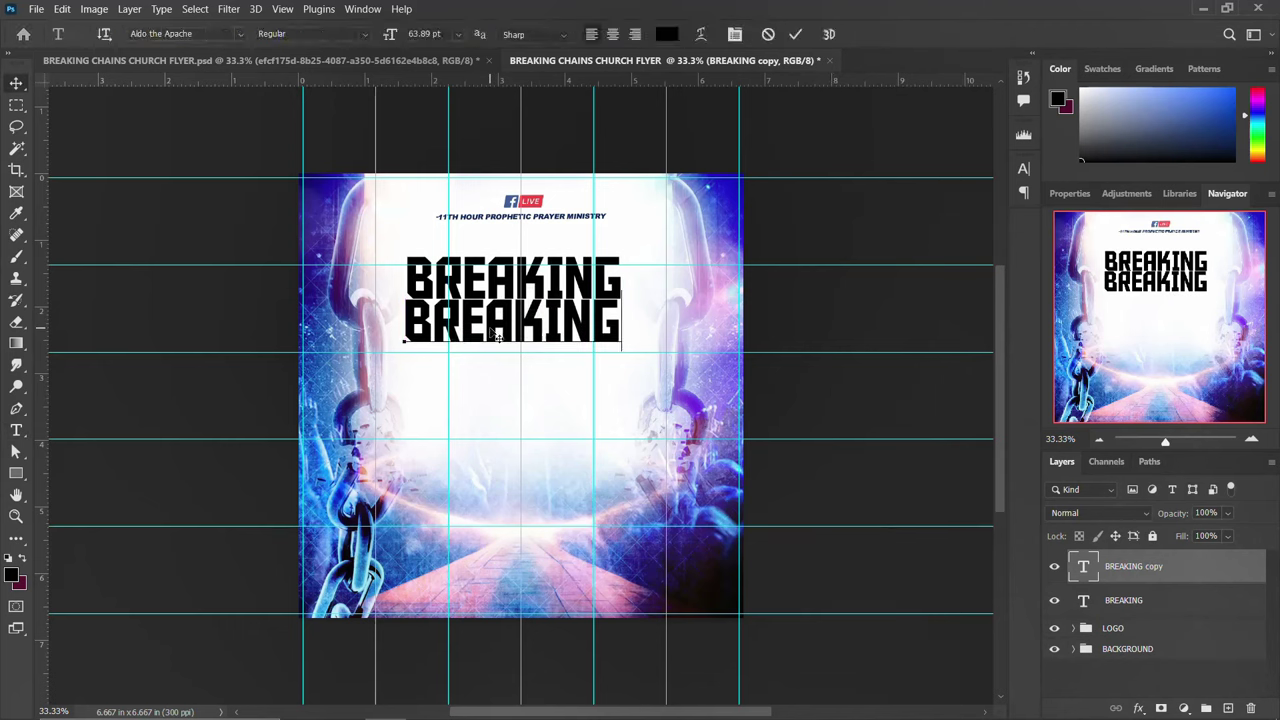
pyautogui.doubleClick(497, 336)
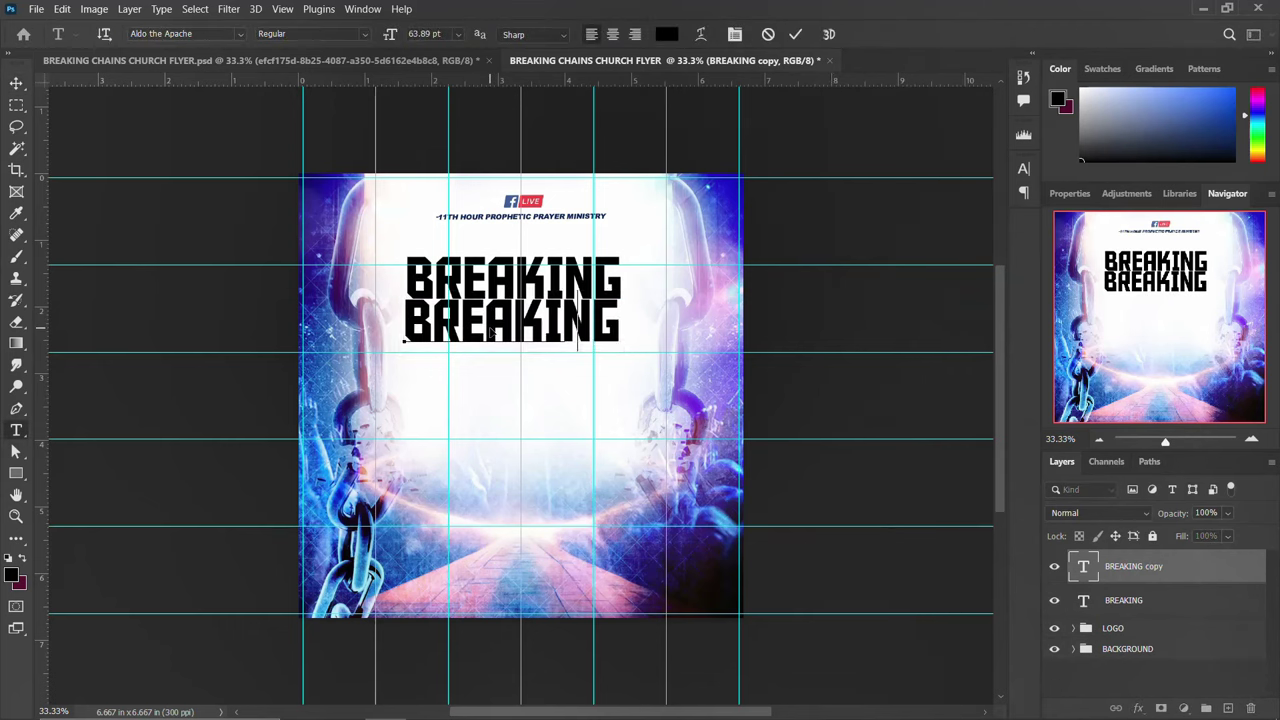
pyautogui.write('CHAINS')
pyautogui.hotkey('ctrl', 'Return')
# Scale the CHAINS layer up to about 138%
pyautogui.press('v')
pyautogui.hotkey('ctrl', 't')
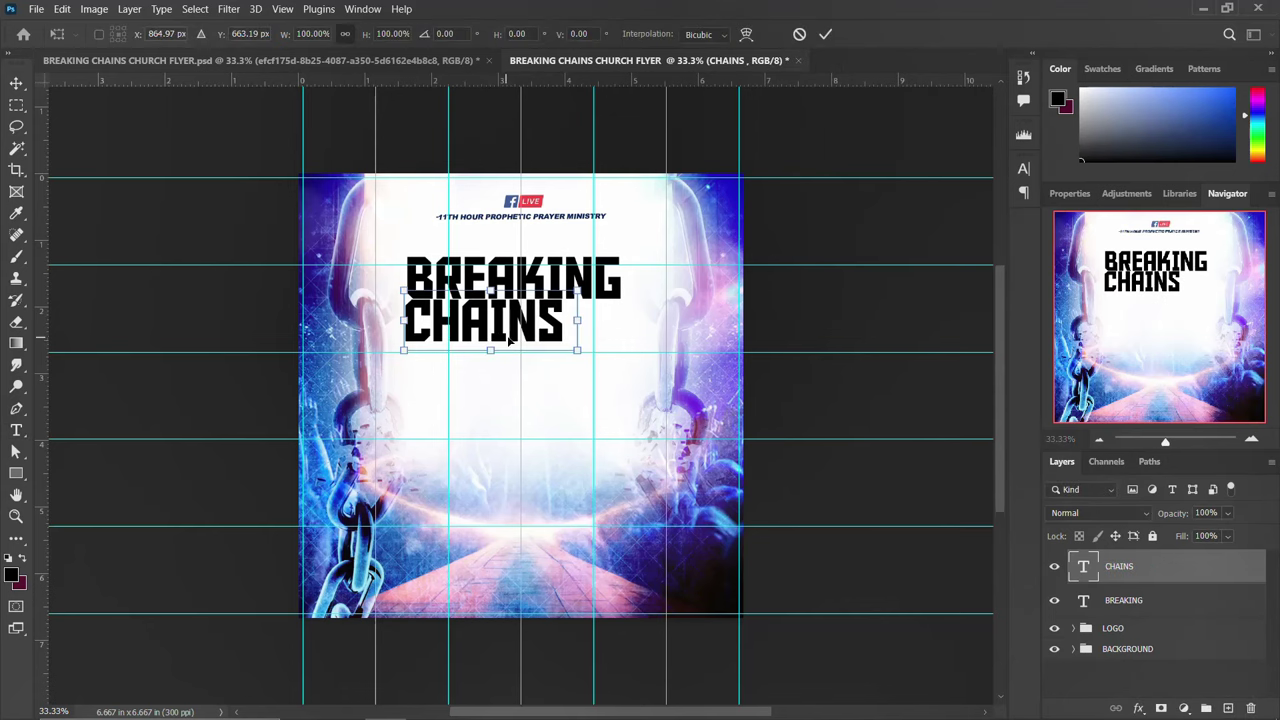
pyautogui.moveTo(577, 352); pyautogui.dragTo(594, 330)
pyautogui.press('Return')
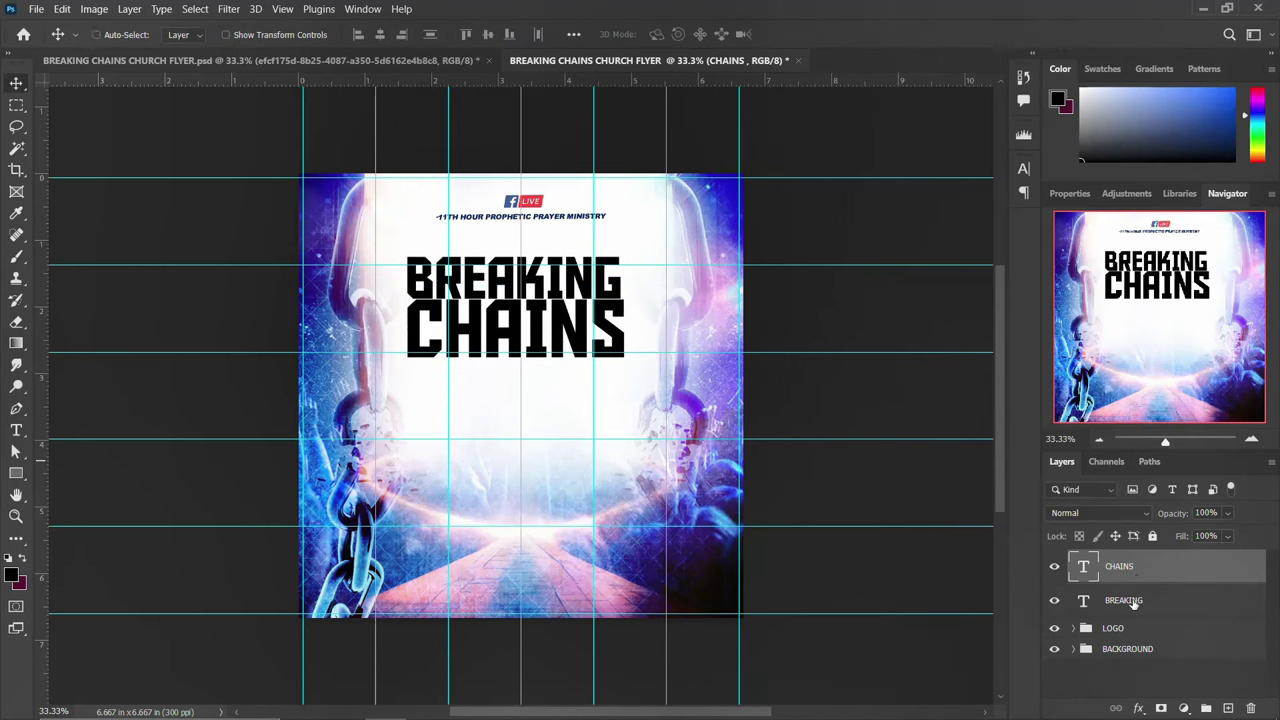
# Scale both title layers to about 116%, shift them up and right, and group them
pyautogui.hotkey('alt', 'shift', '[')
pyautogui.hotkey('ctrl', 't')
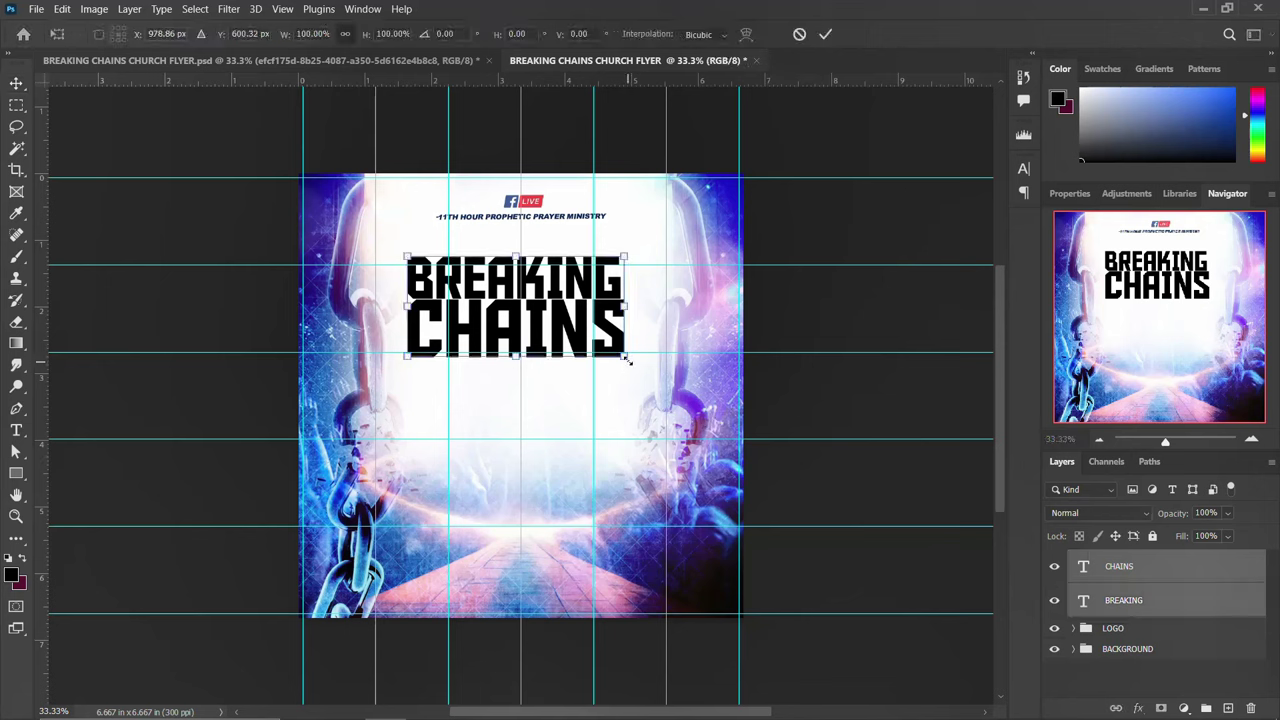
pyautogui.moveTo(629, 362); pyautogui.dragTo(644, 367)
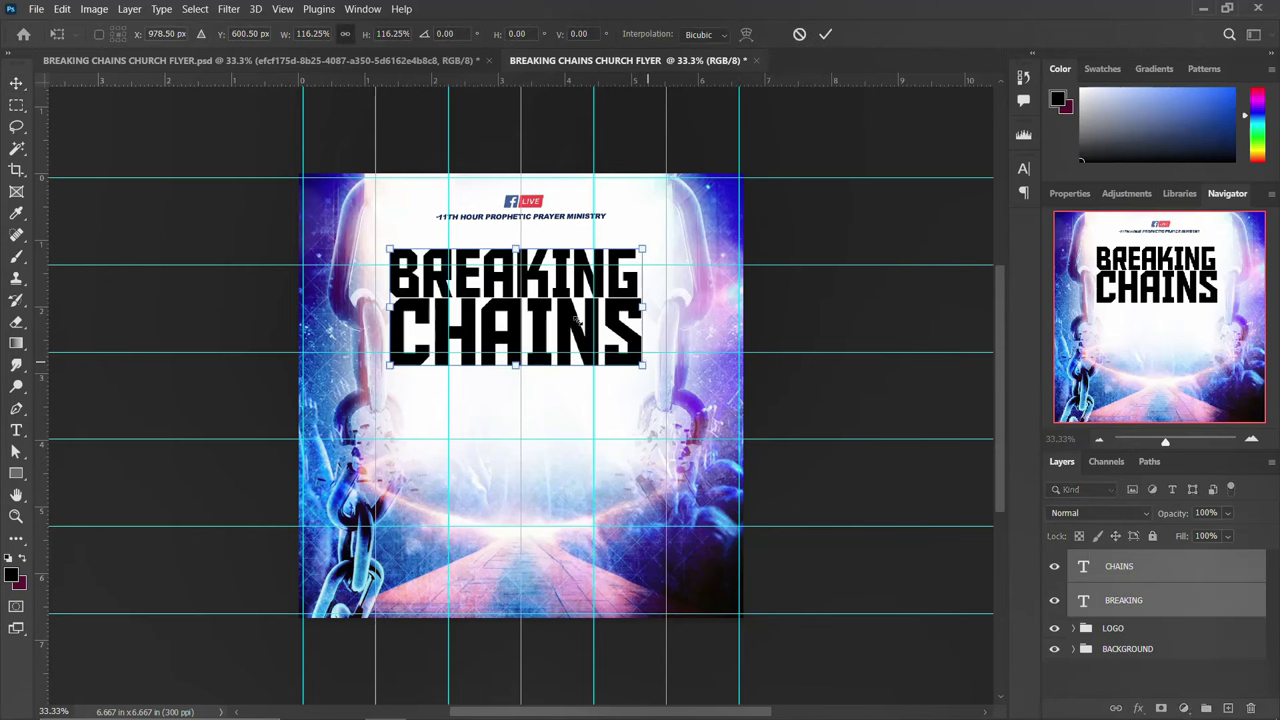
pyautogui.moveTo(567, 327); pyautogui.dragTo(576, 322)
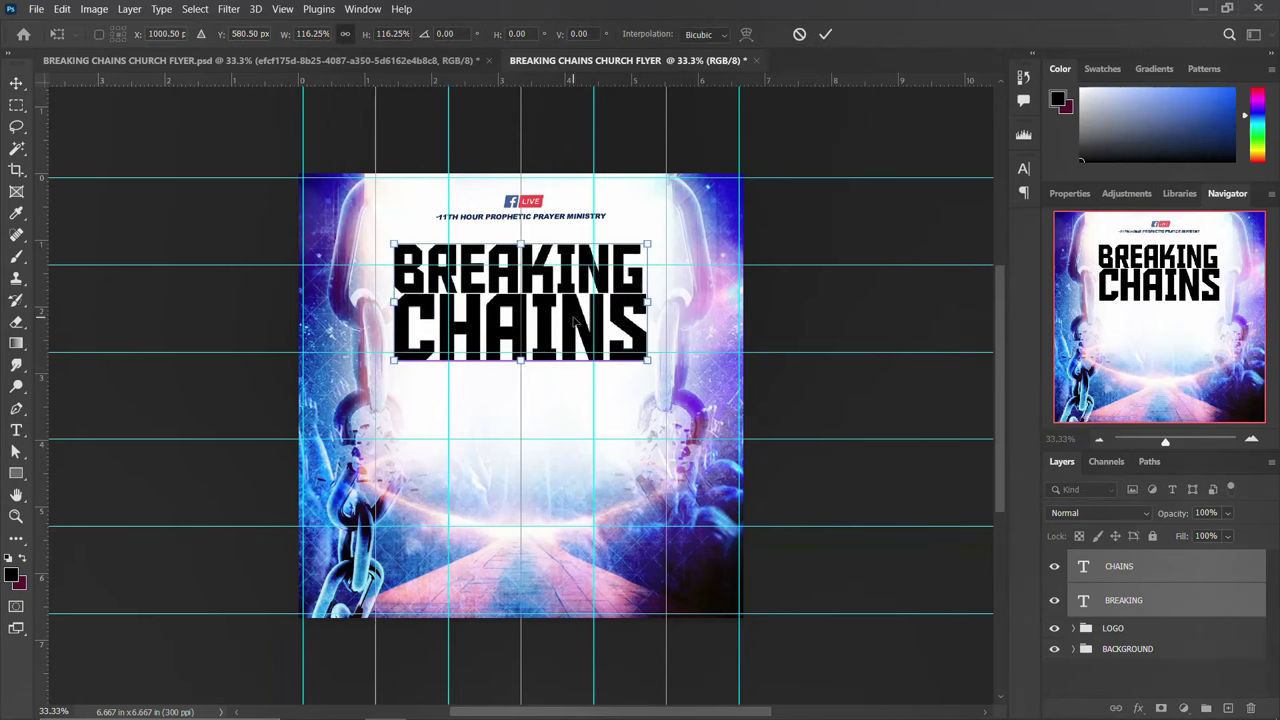
pyautogui.press('Return')
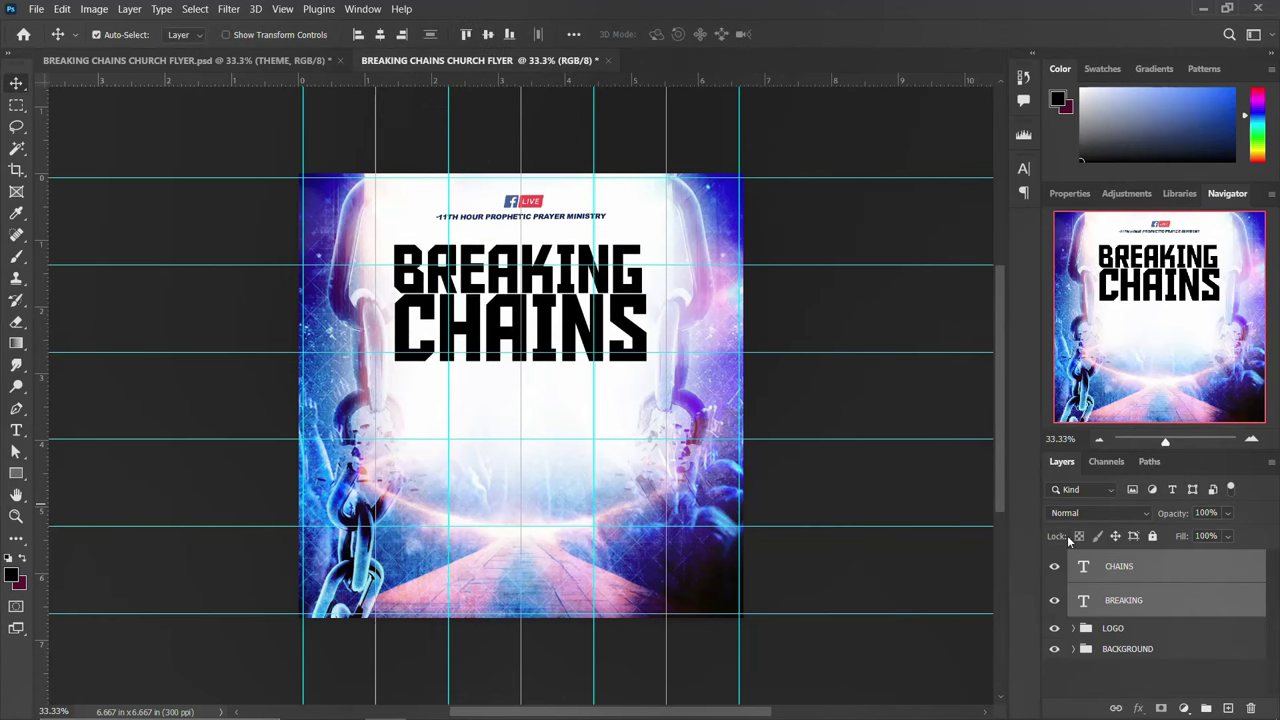
pyautogui.hotkey('ctrl', 'g')
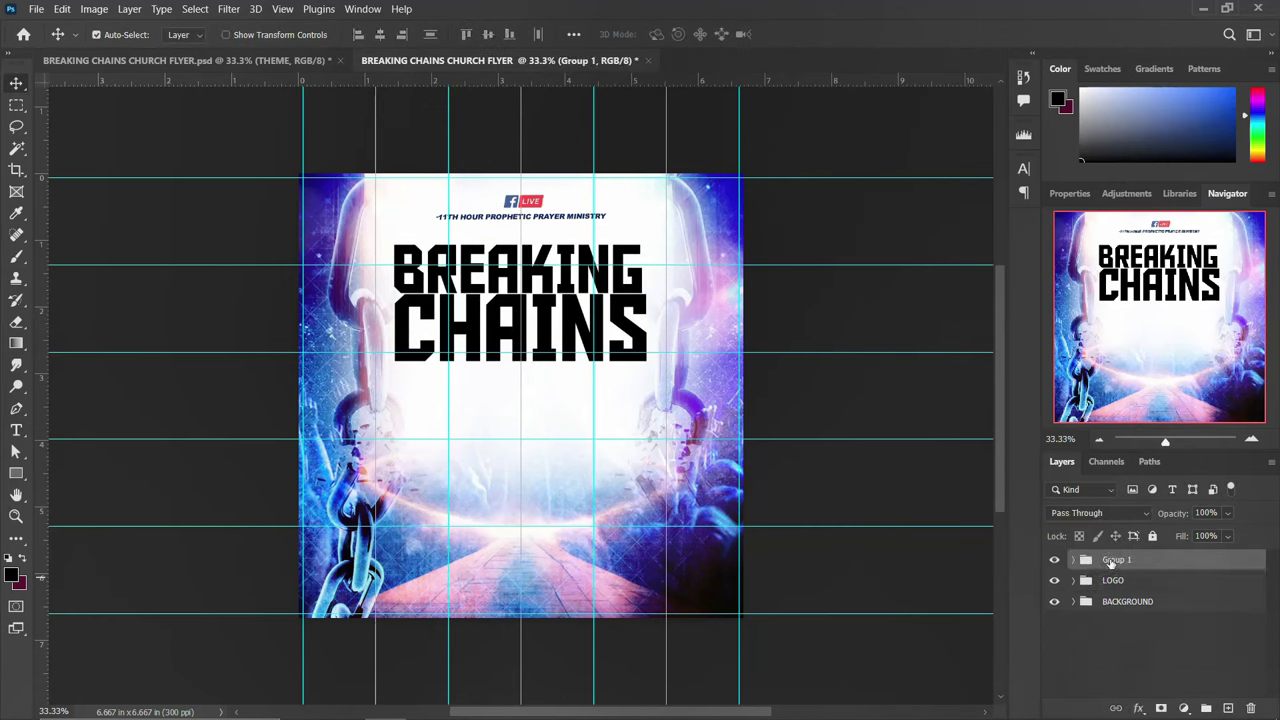
# Rename the title group THEME and paste the copied gradient overlay style onto it
pyautogui.doubleClick(1113, 560)
pyautogui.write('THEME')
pyautogui.press('Return')
pyautogui.rightClick(1117, 560)
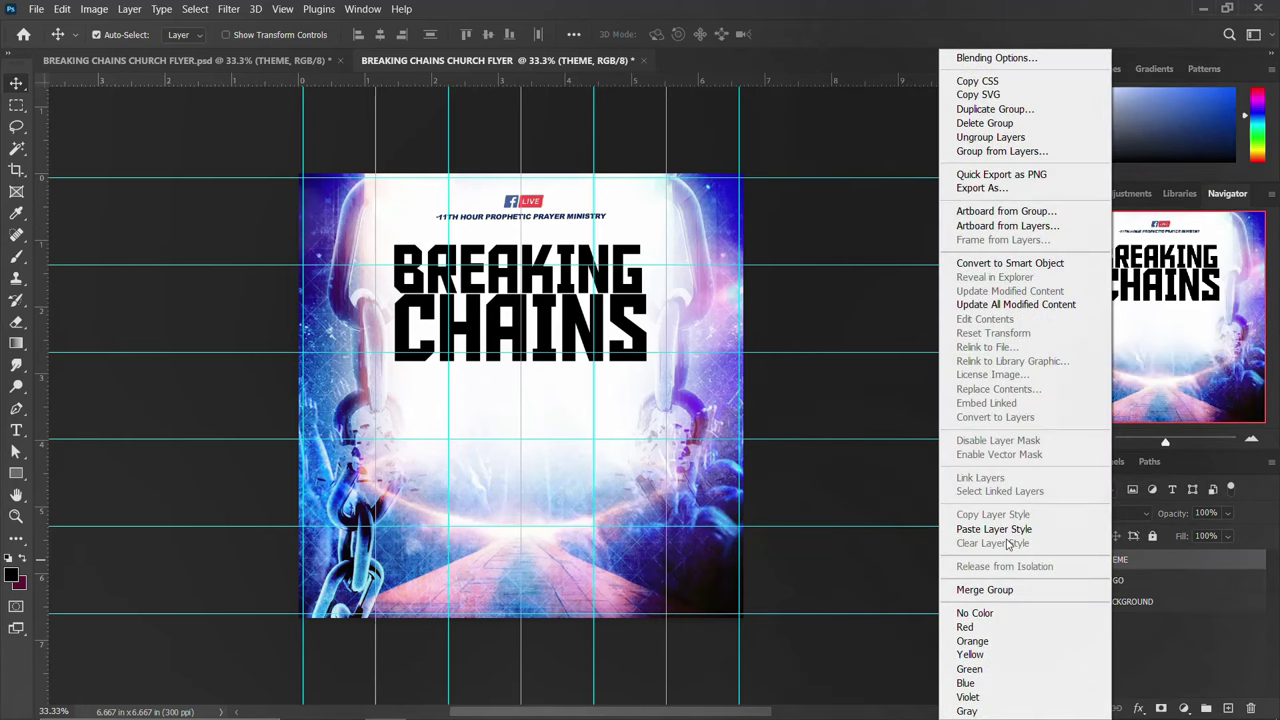
pyautogui.click(1010, 530)
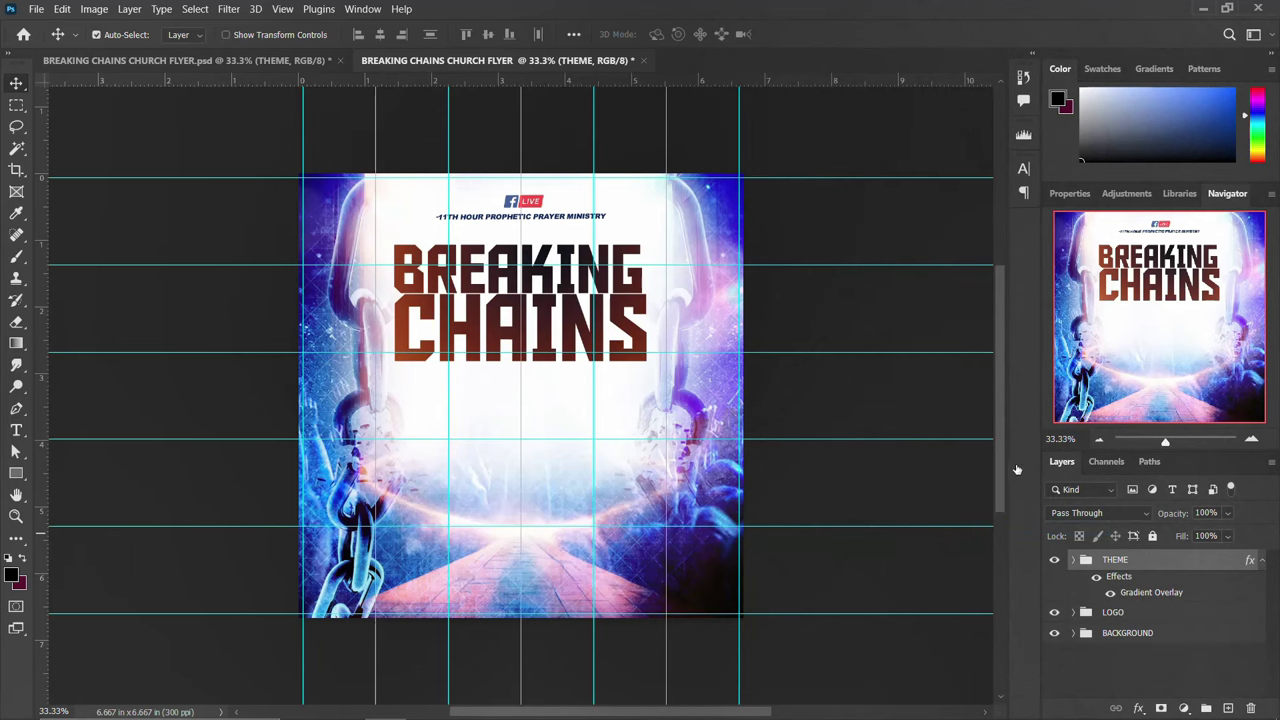
# In THEME's Gradient Overlay editor, set the leftmost stop to near-black
pyautogui.doubleClick(1126, 593)
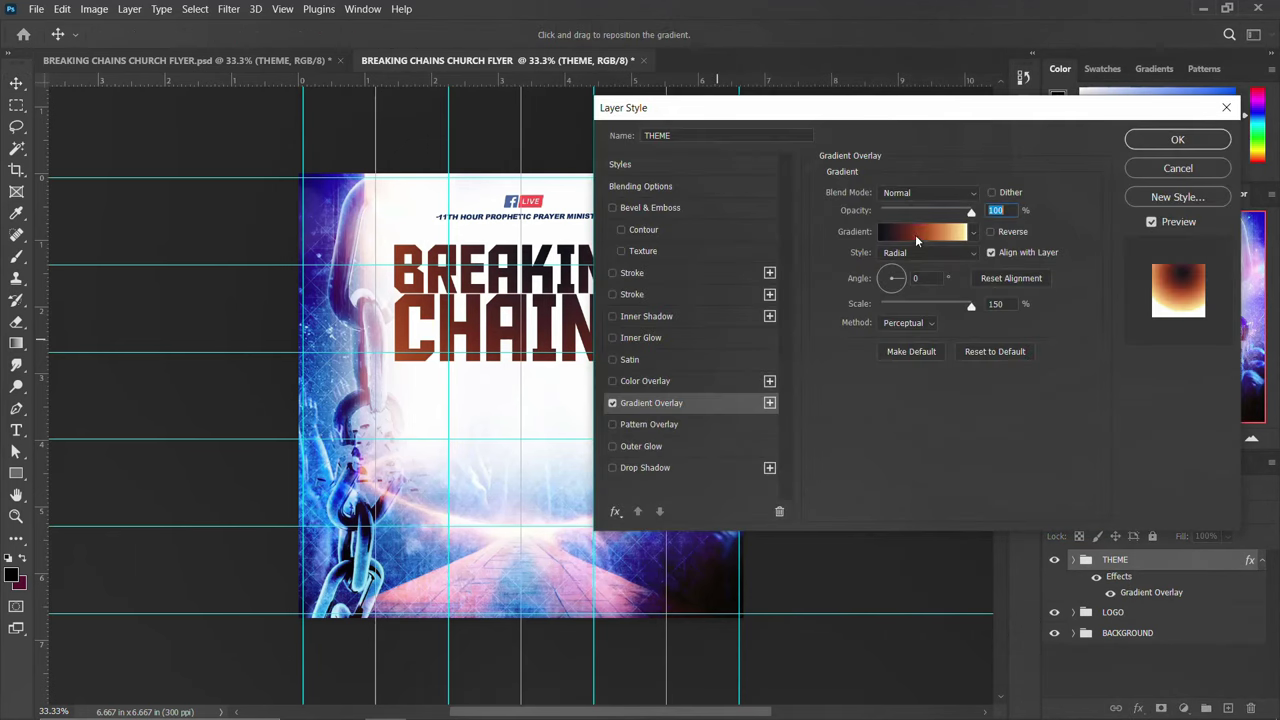
pyautogui.click(917, 238)
pyautogui.click(800, 416)
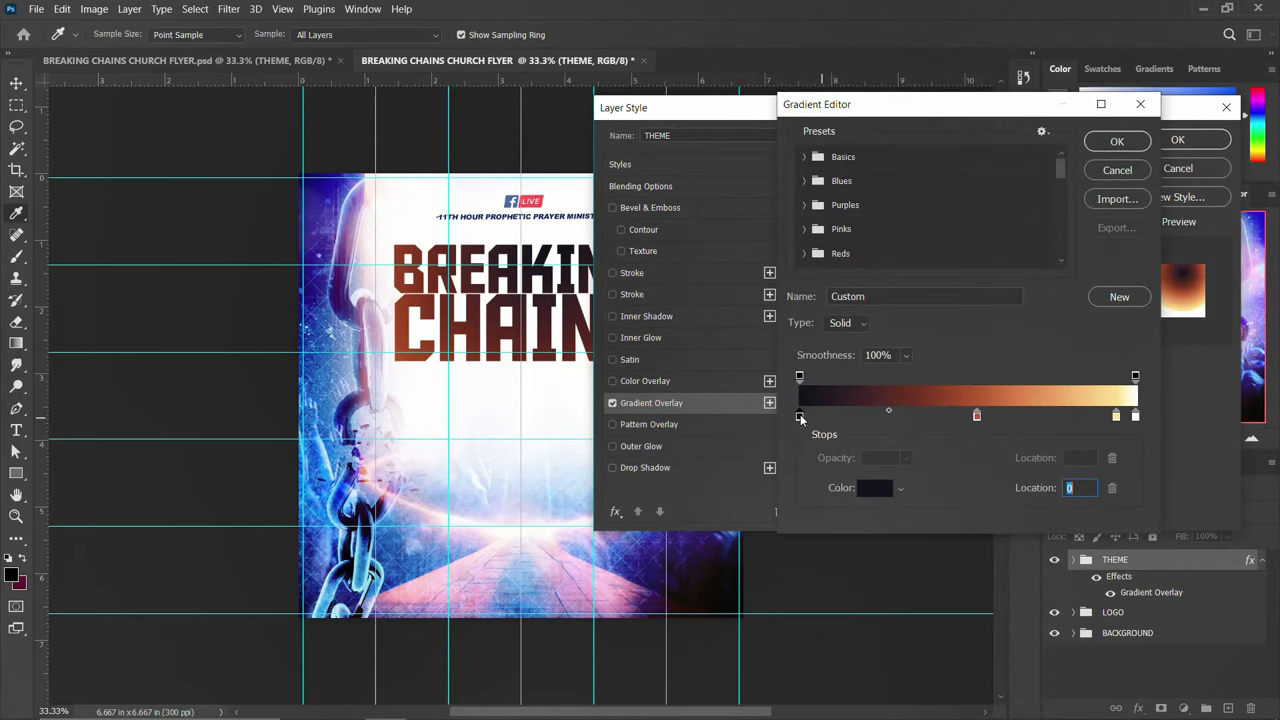
pyautogui.doubleClick(800, 416)
pyautogui.moveTo(1076, 521); pyautogui.dragTo(1030, 522)
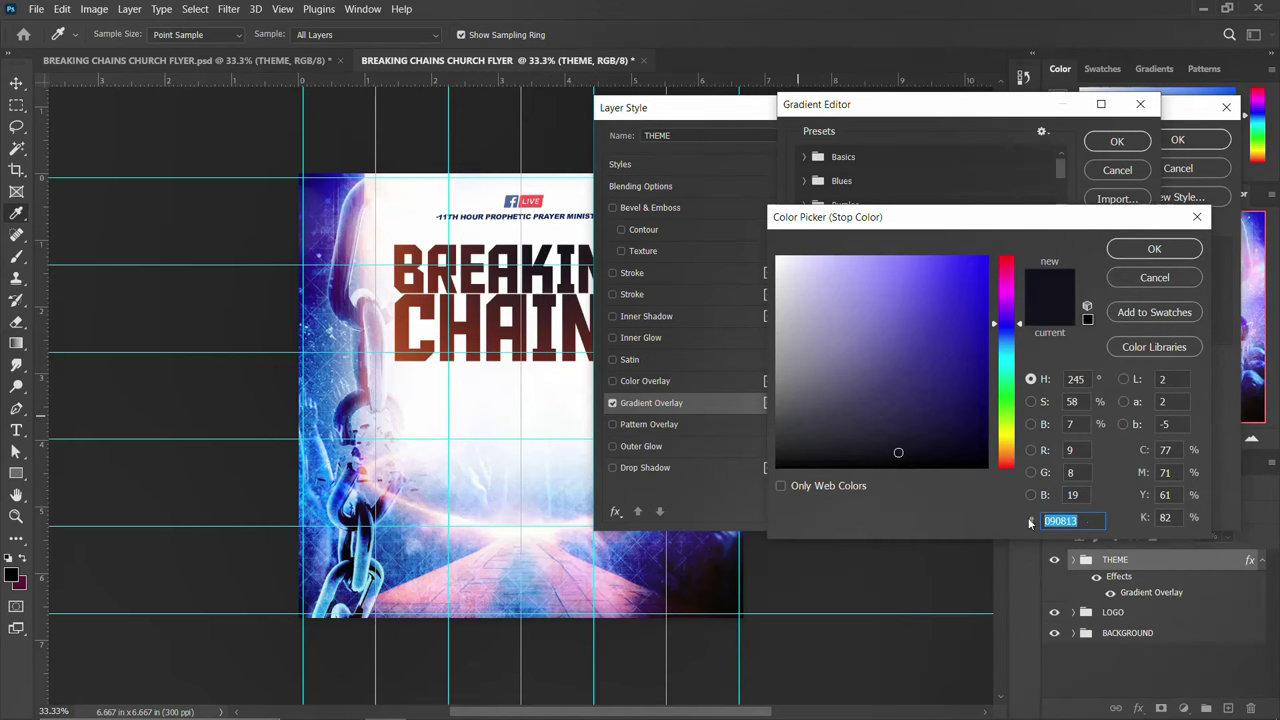
pyautogui.click(1151, 250)
# Set the remaining stops to orange, pale yellow and white, and apply the gradient
pyautogui.click(977, 417)
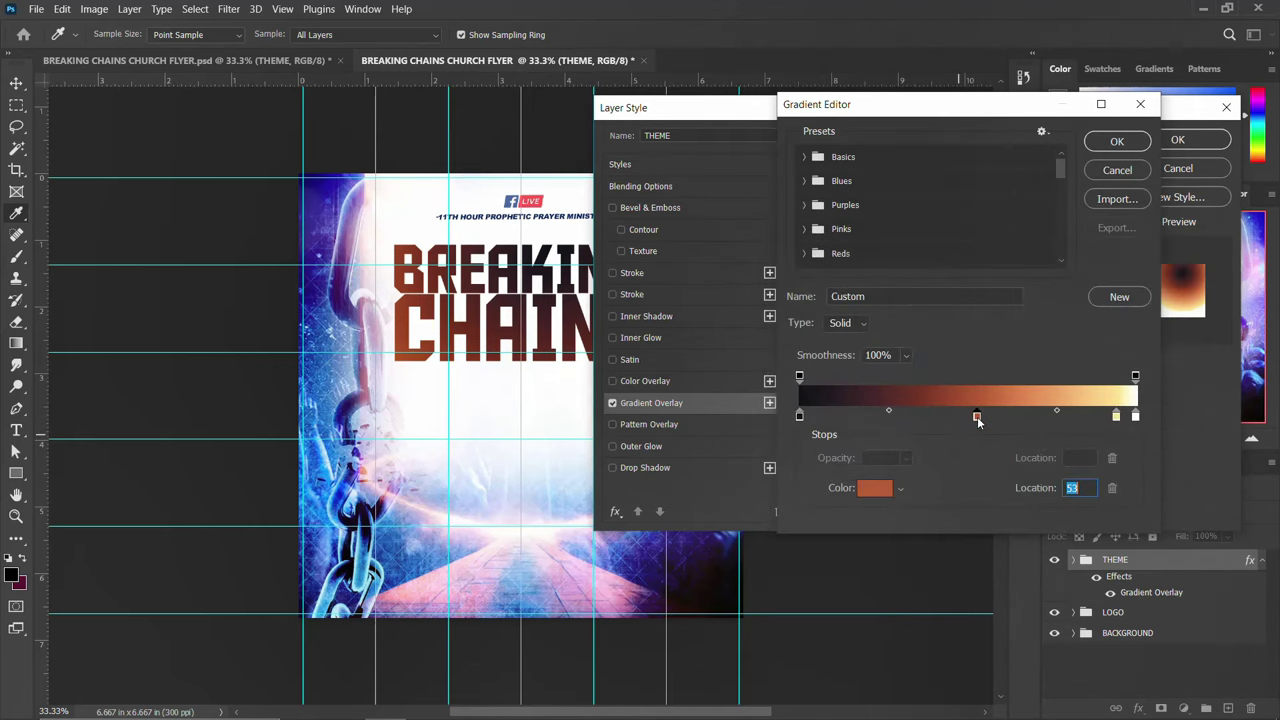
pyautogui.doubleClick(977, 417)
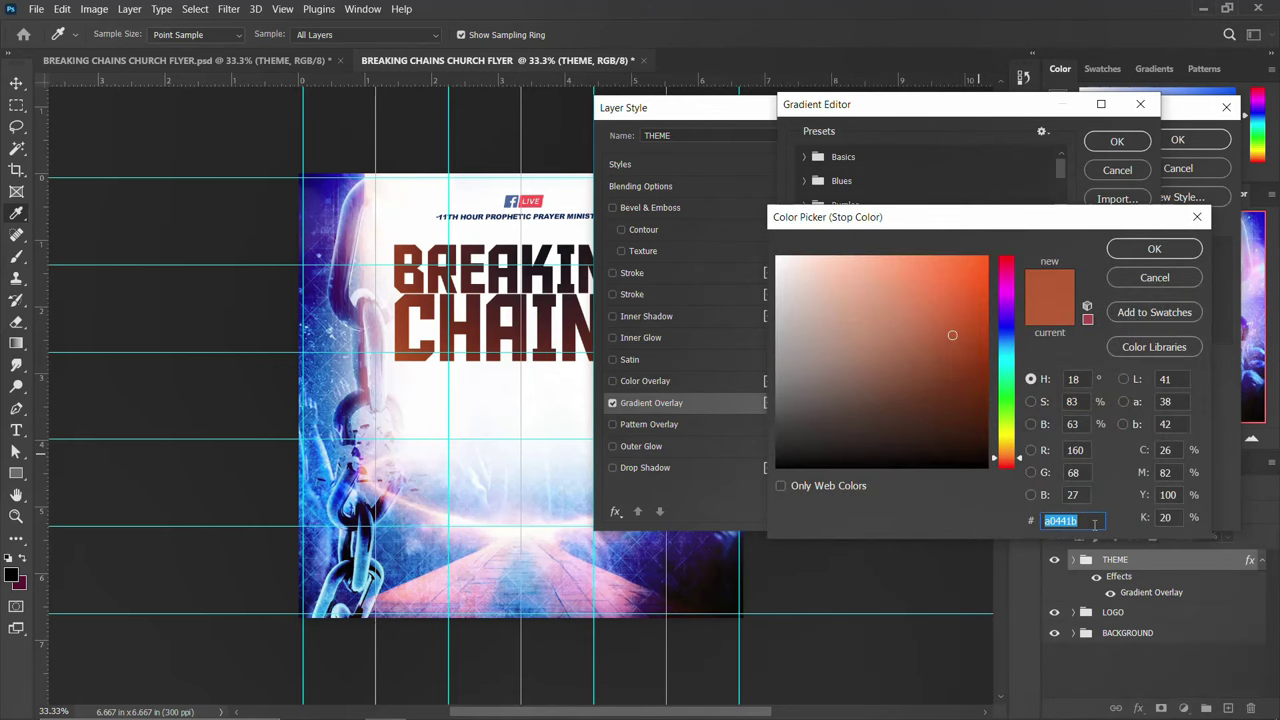
pyautogui.click(1155, 250)
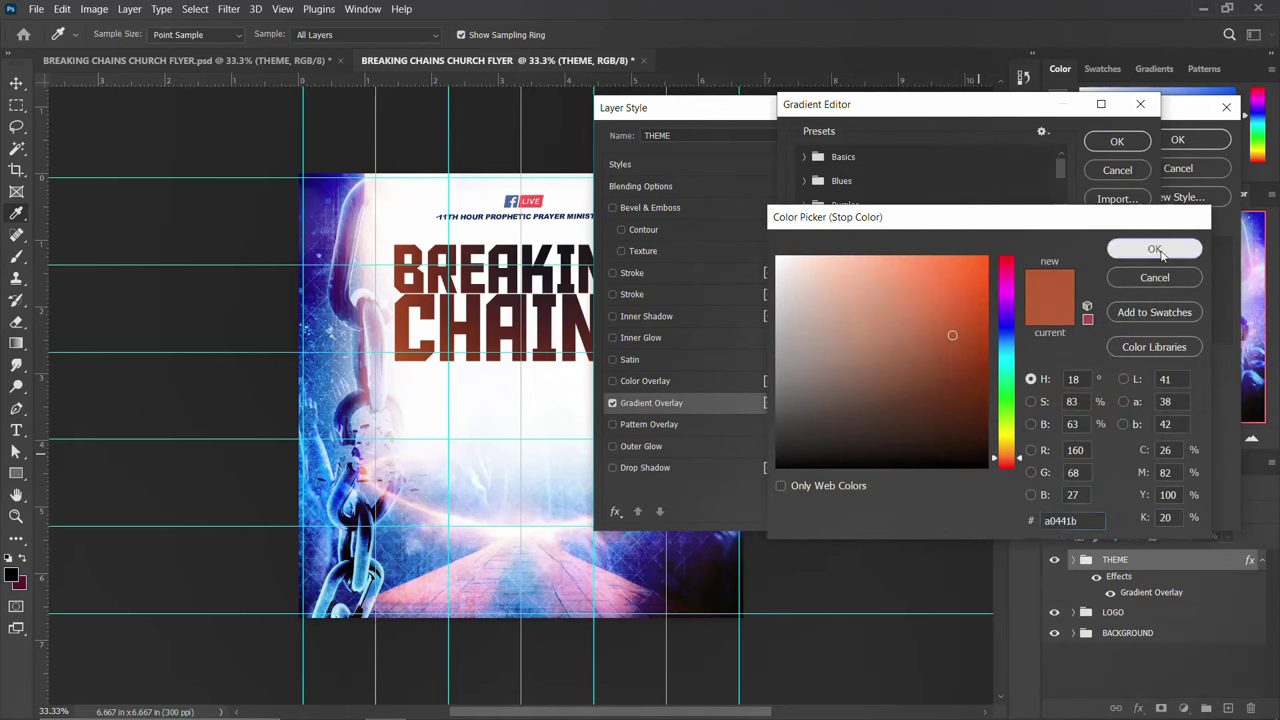
pyautogui.click(1117, 416)
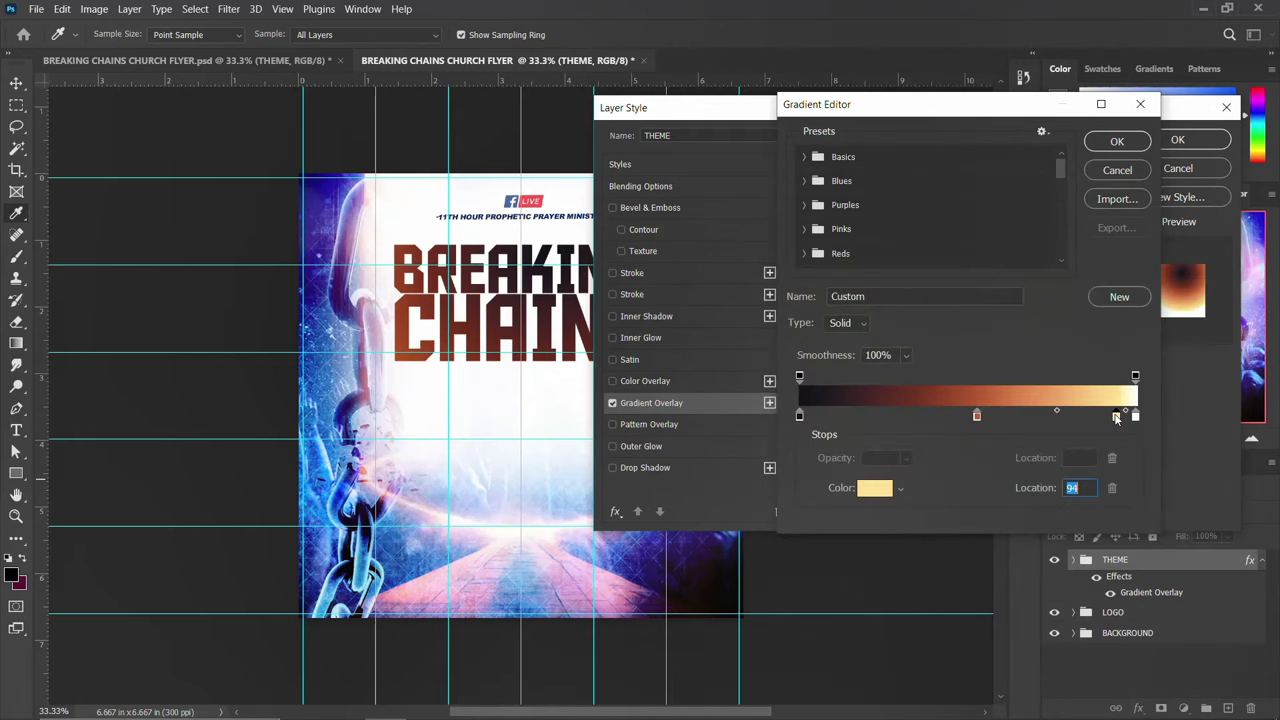
pyautogui.doubleClick(1117, 416)
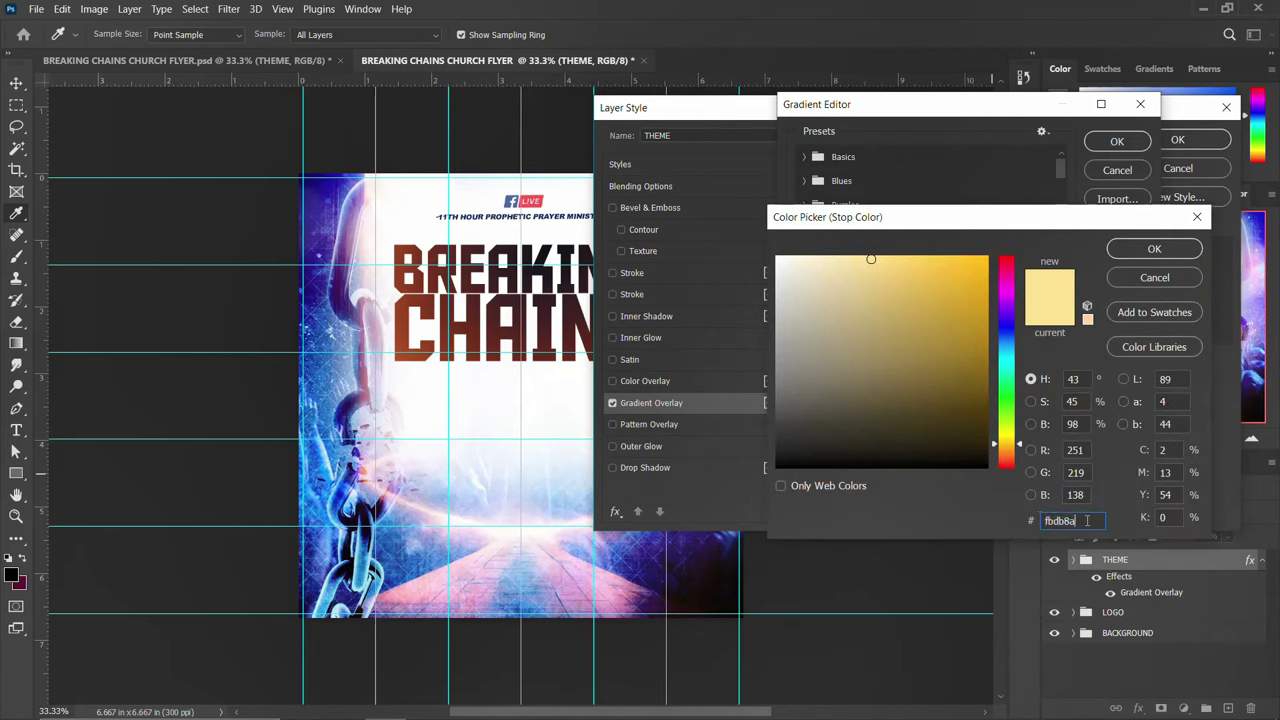
pyautogui.click(1155, 250)
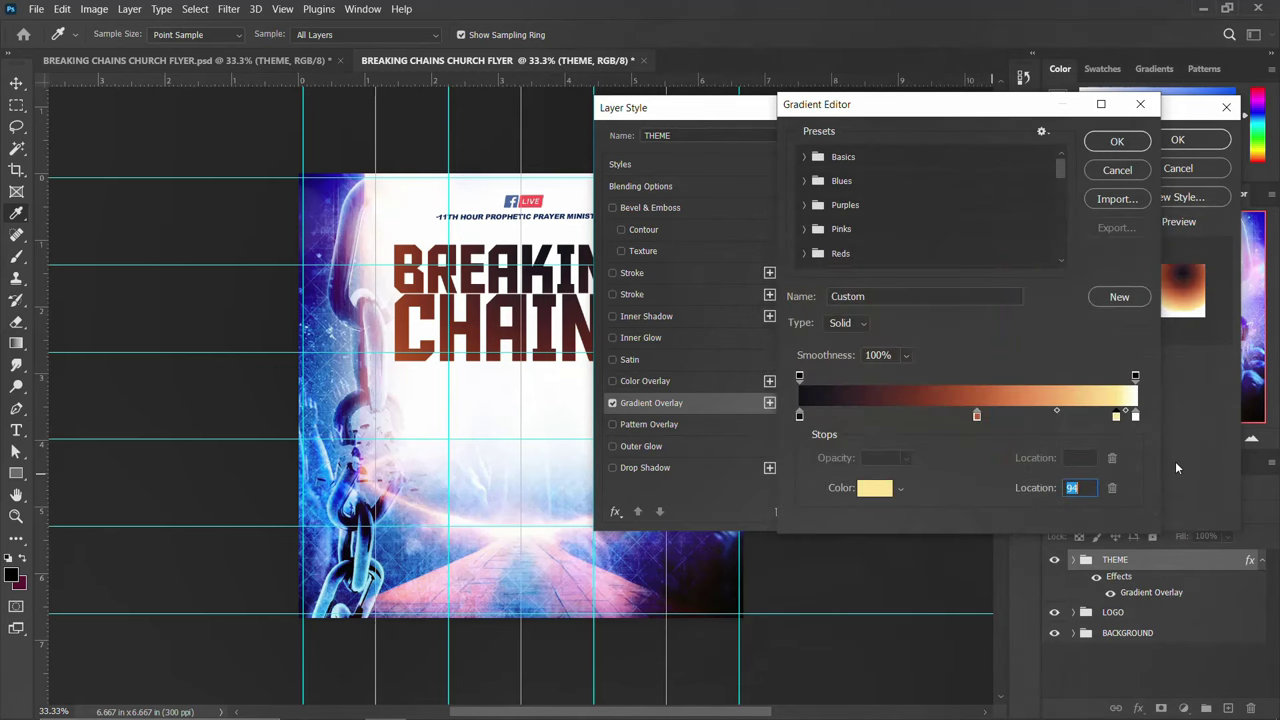
pyautogui.click(1134, 417)
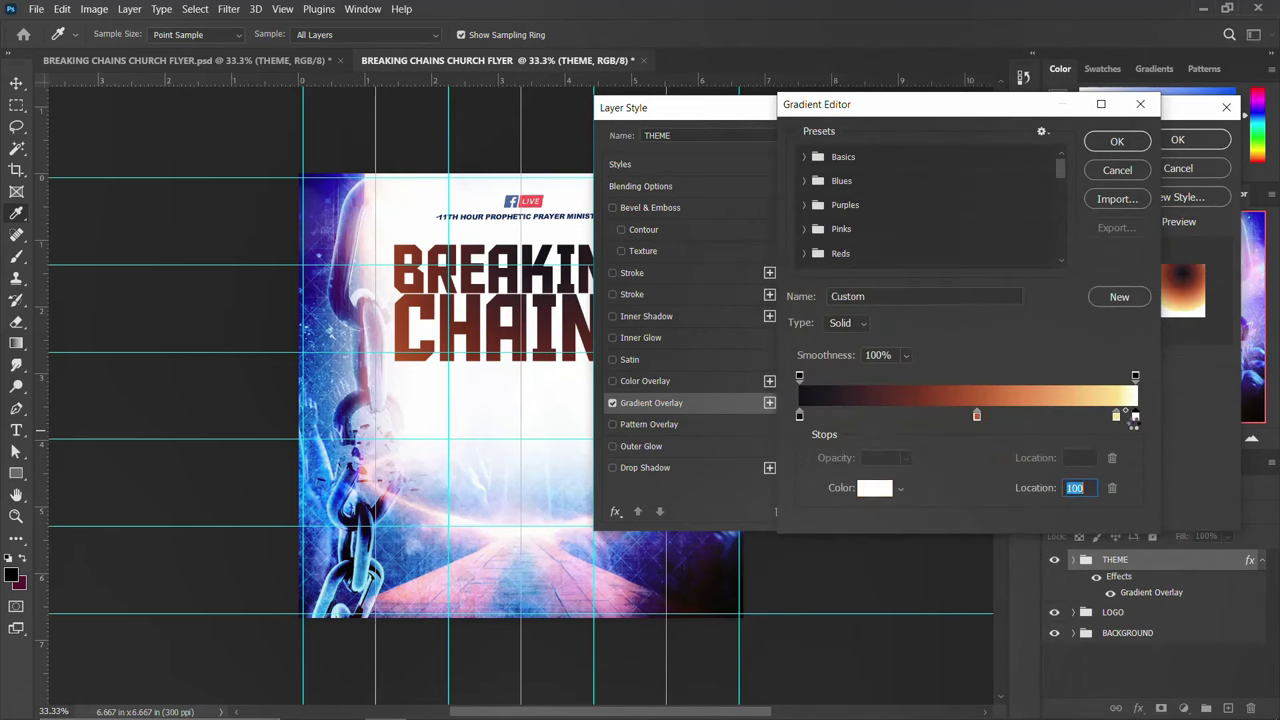
pyautogui.doubleClick(1134, 417)
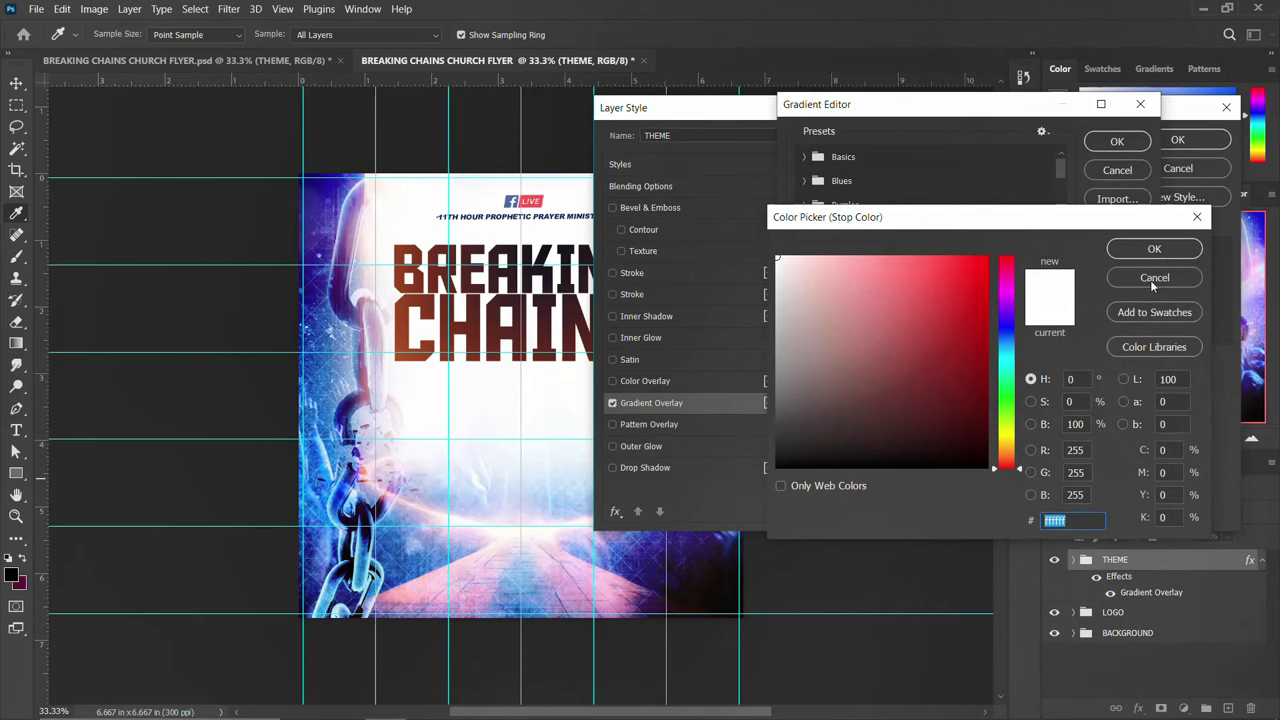
pyautogui.click(1160, 252)
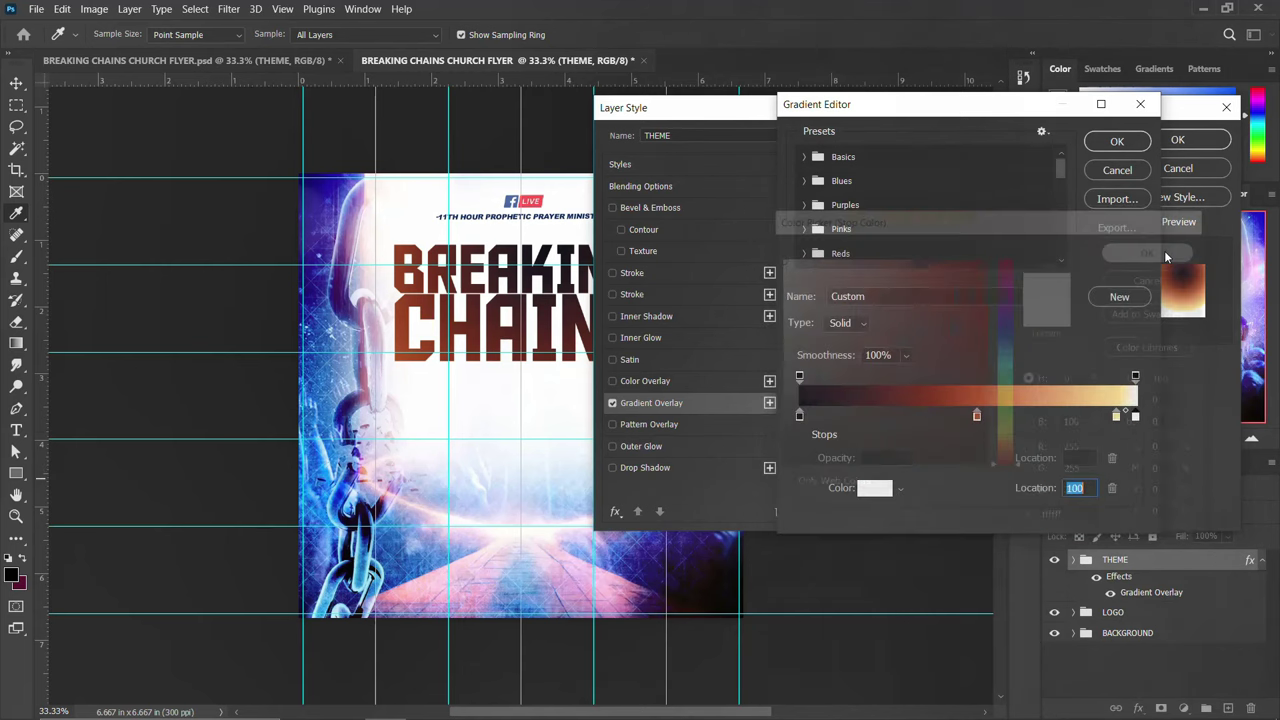
pyautogui.click(1135, 145)
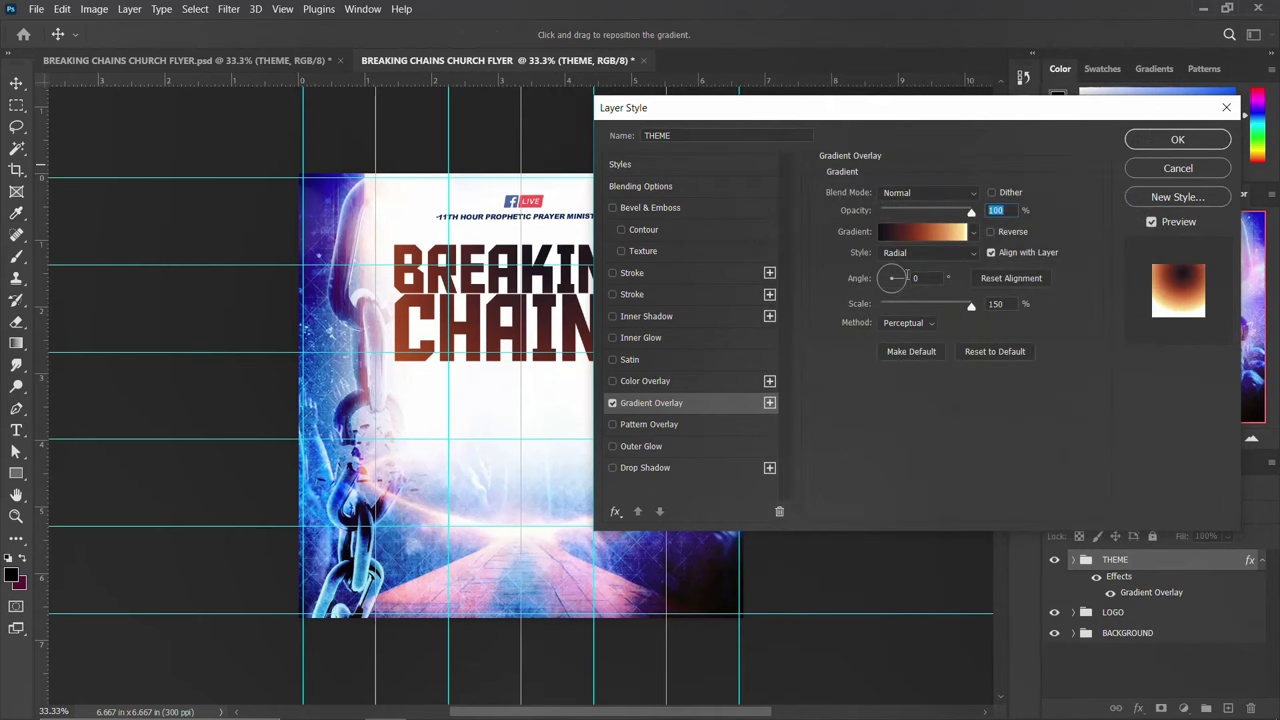
# Keep the overlay style Radial and confirm the Gradient Overlay settings
pyautogui.click(918, 257)
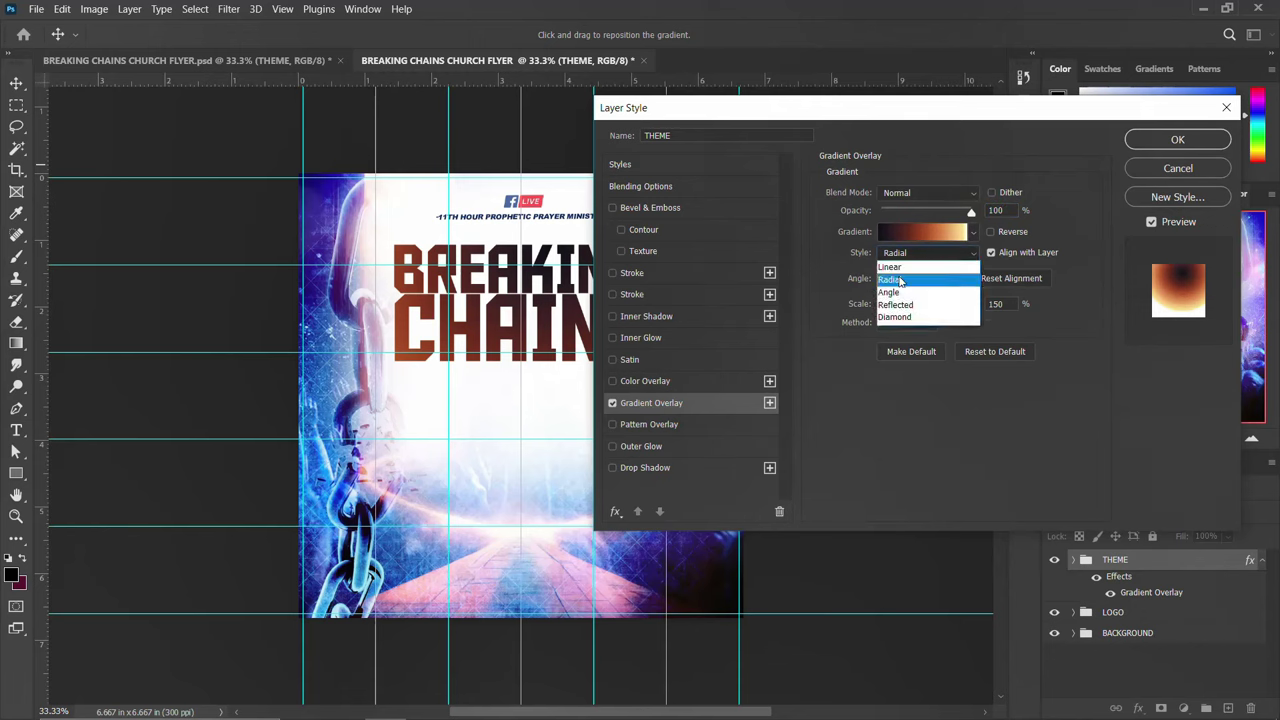
pyautogui.click(900, 281)
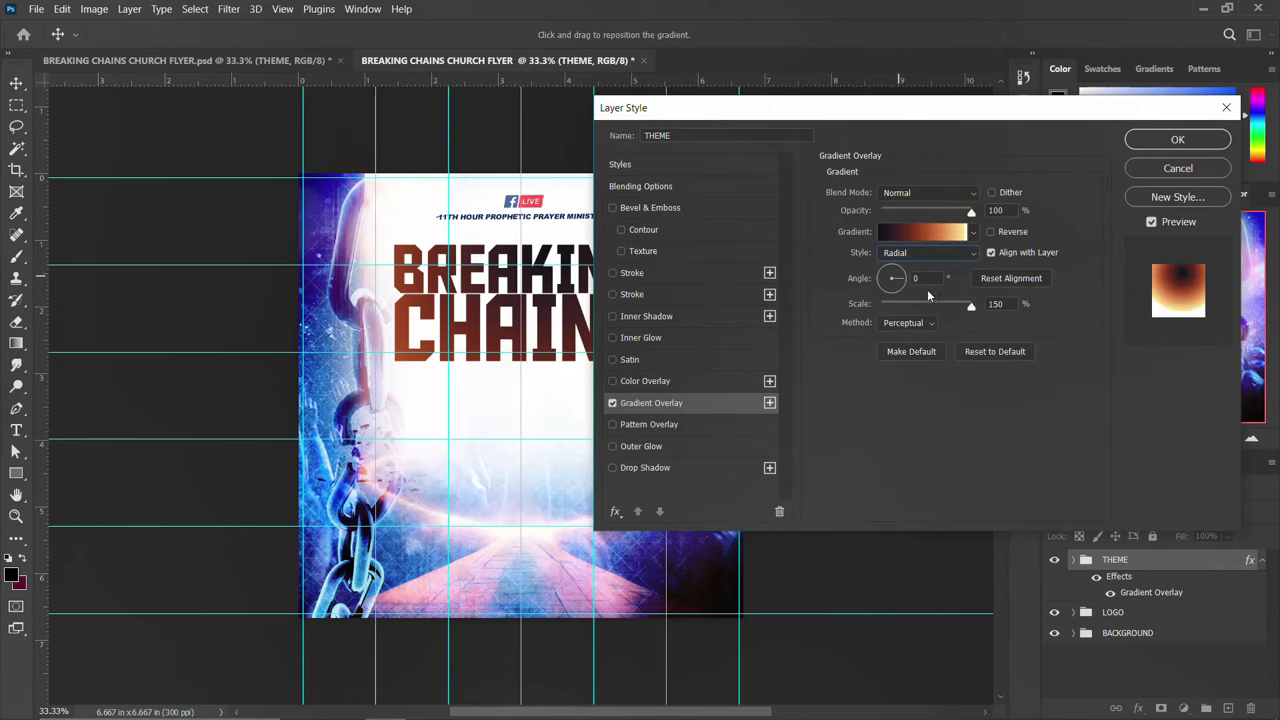
pyautogui.click(925, 267)
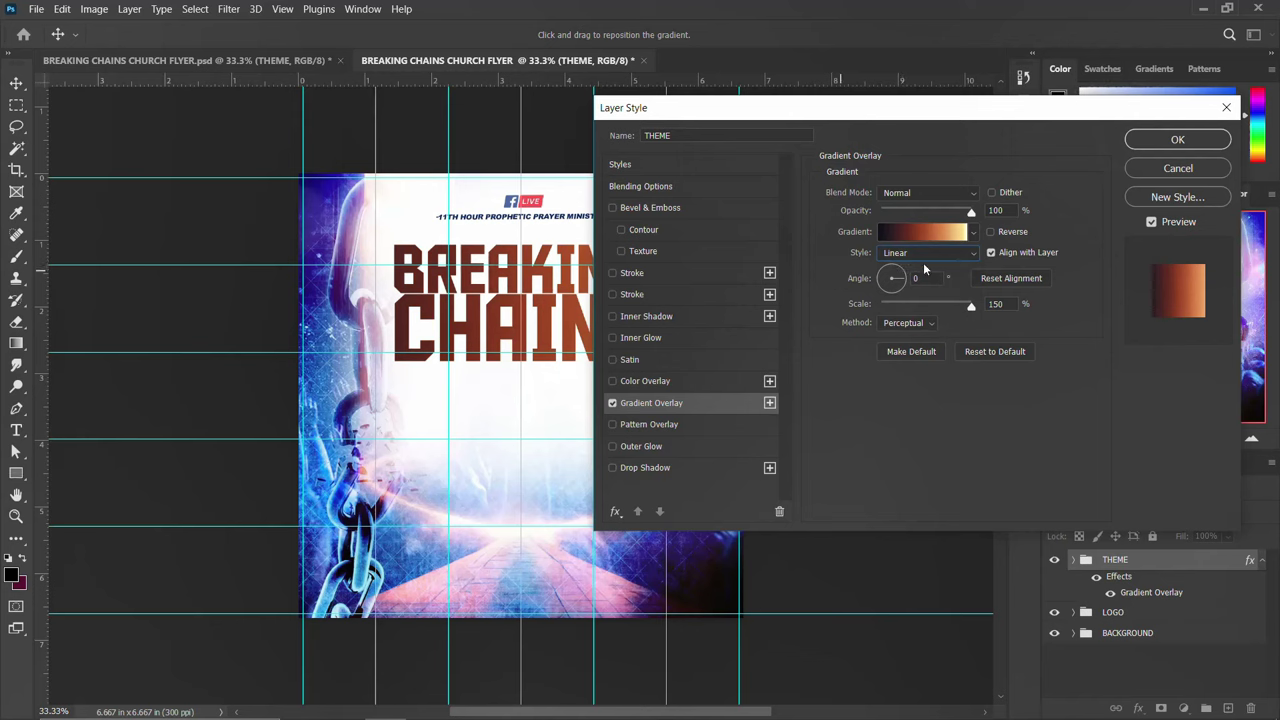
pyautogui.click(931, 257)
pyautogui.click(925, 267)
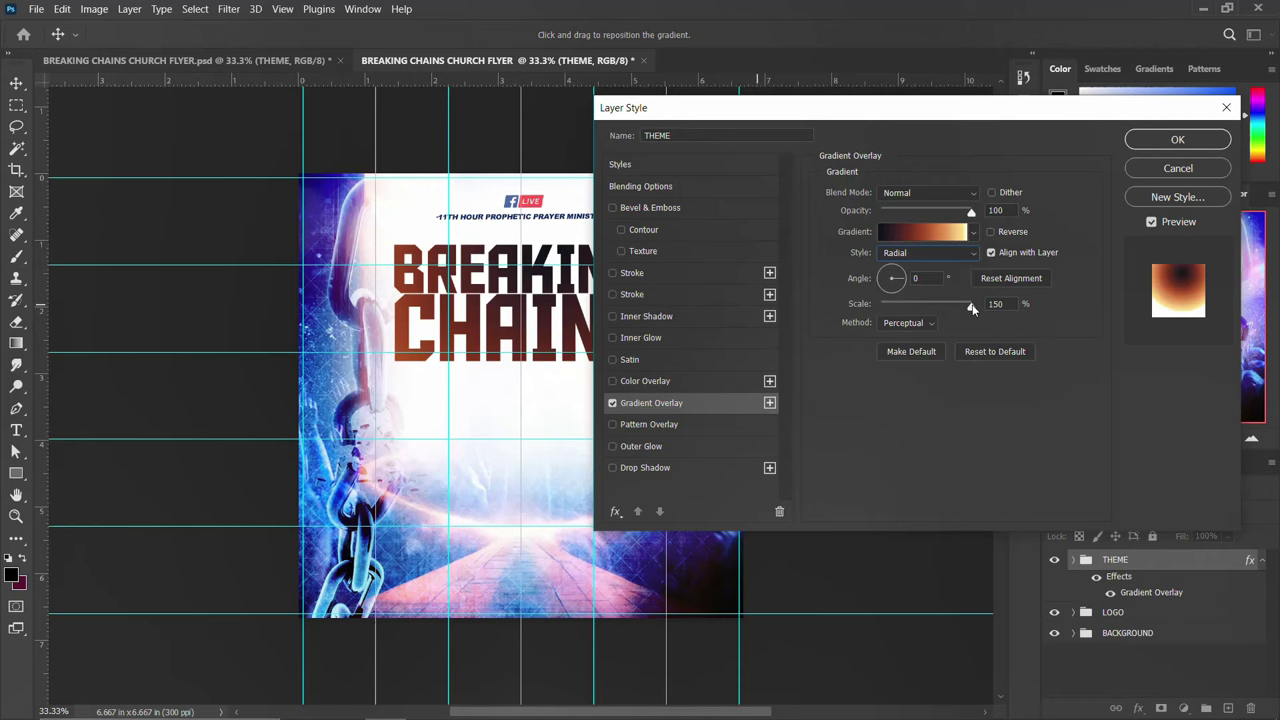
pyautogui.click(1147, 142)
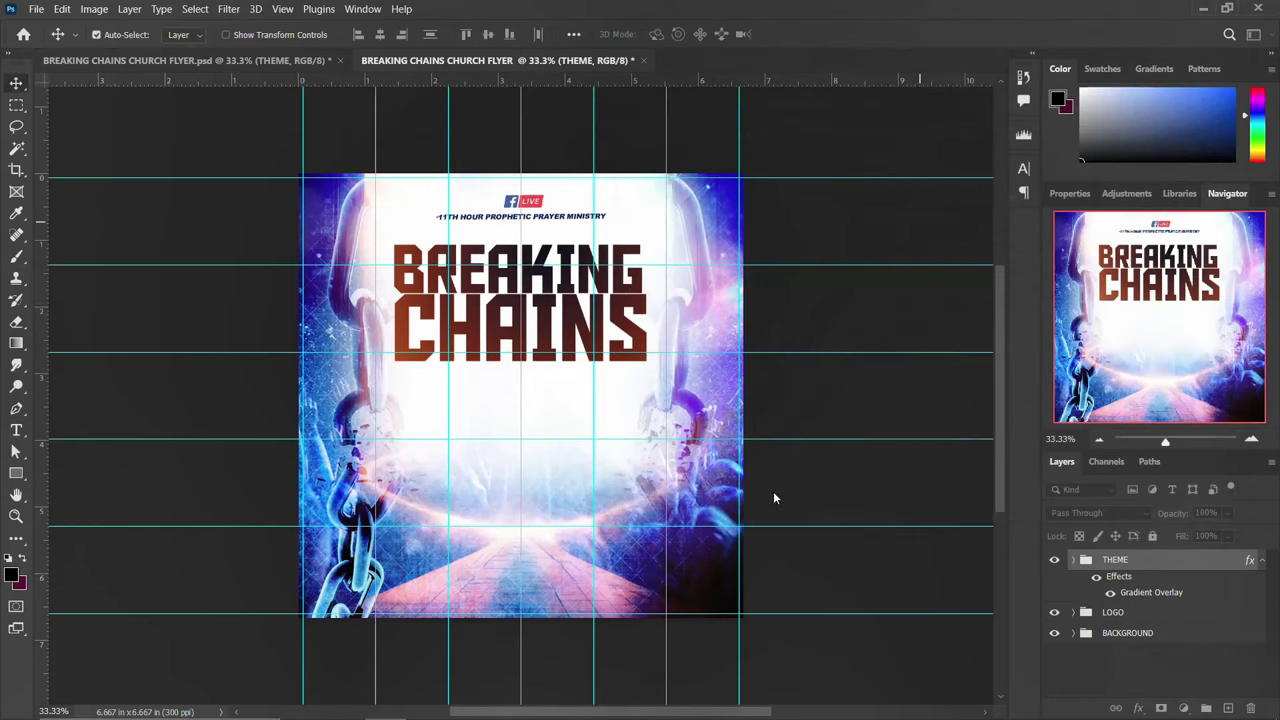
pyautogui.click(1262, 561)
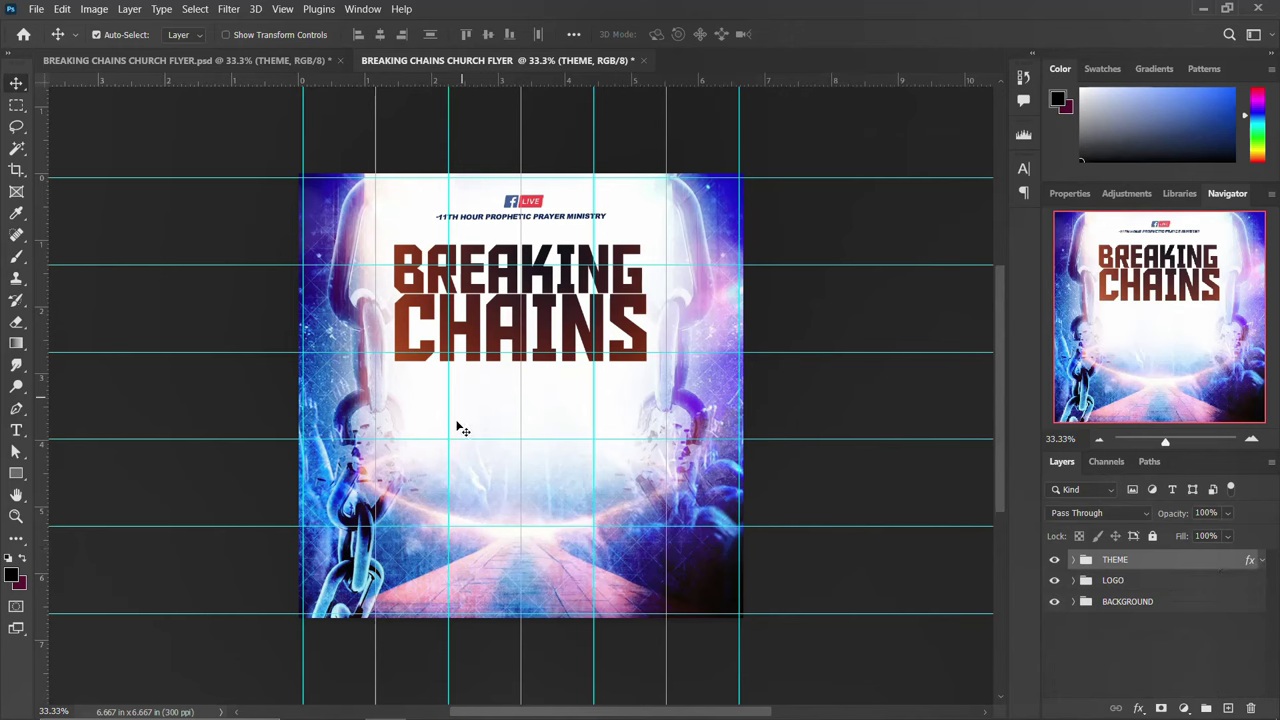
pyautogui.click(508, 703)
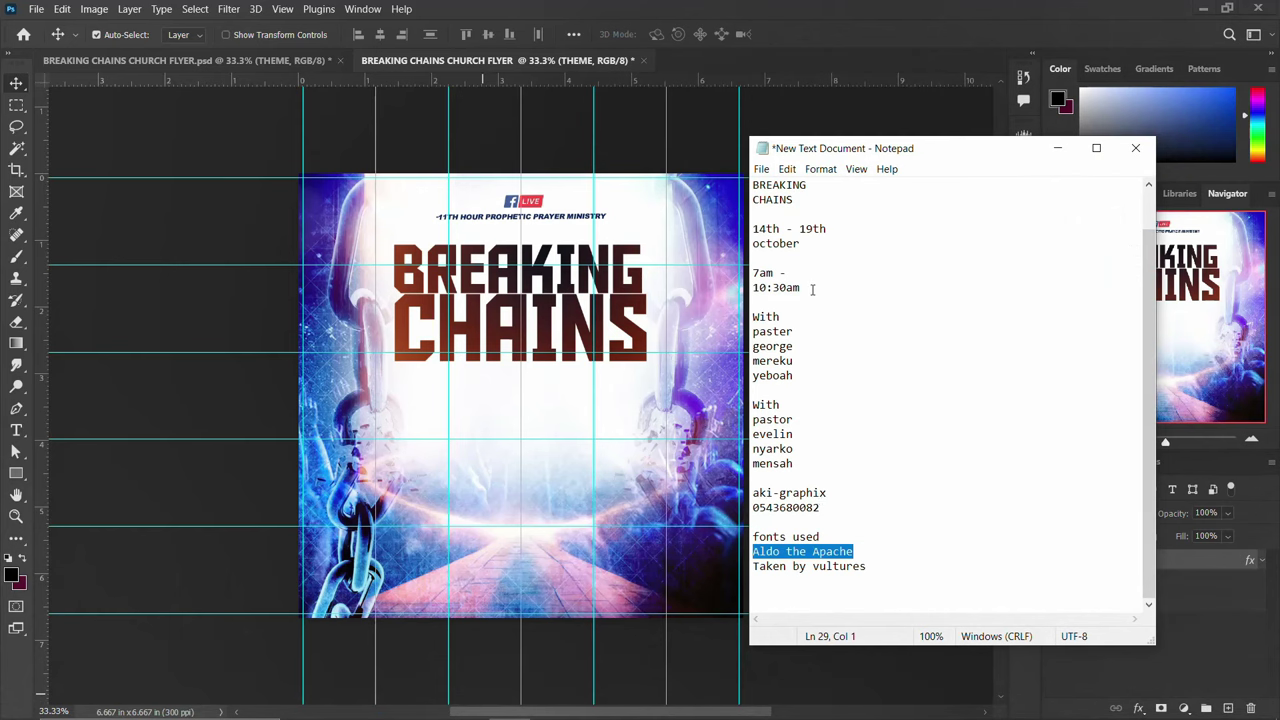
pyautogui.moveTo(812, 289); pyautogui.dragTo(750, 274)
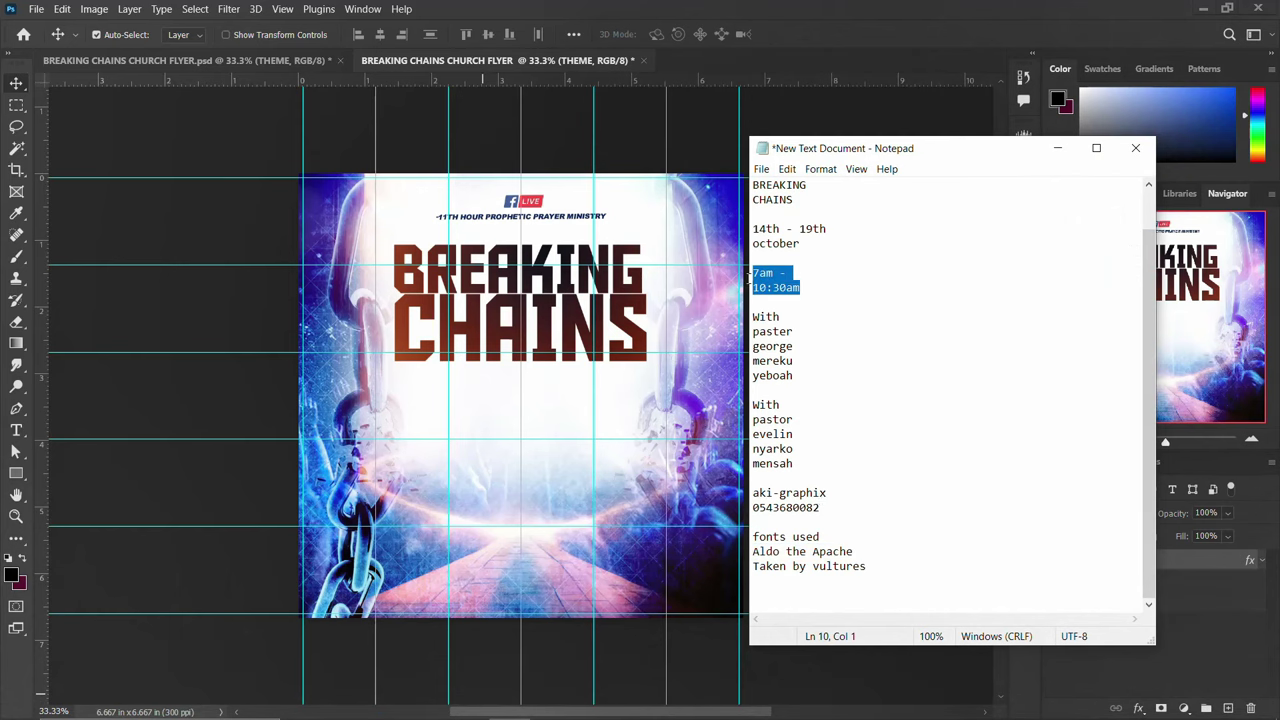
pyautogui.click(546, 396)
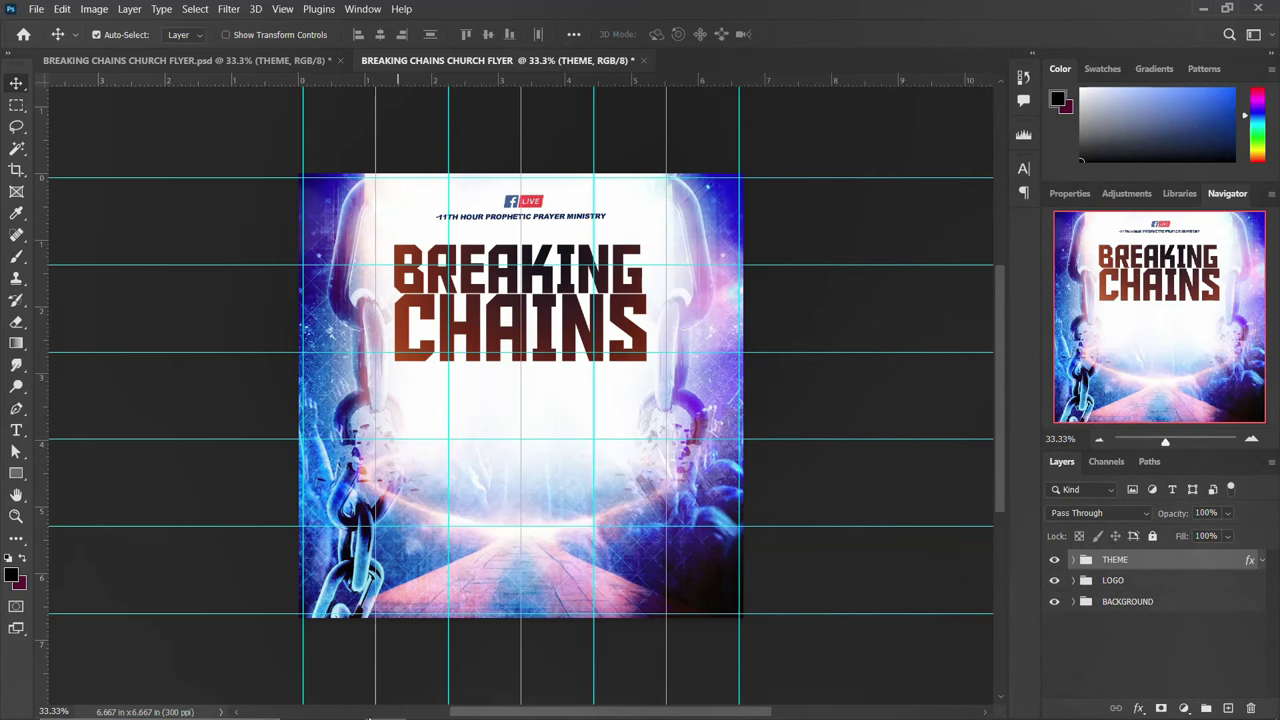
# Drag both speaker portraits from the BREAKING CHAINS FLYER folder onto the flyer canvas
pyautogui.click(343, 713)
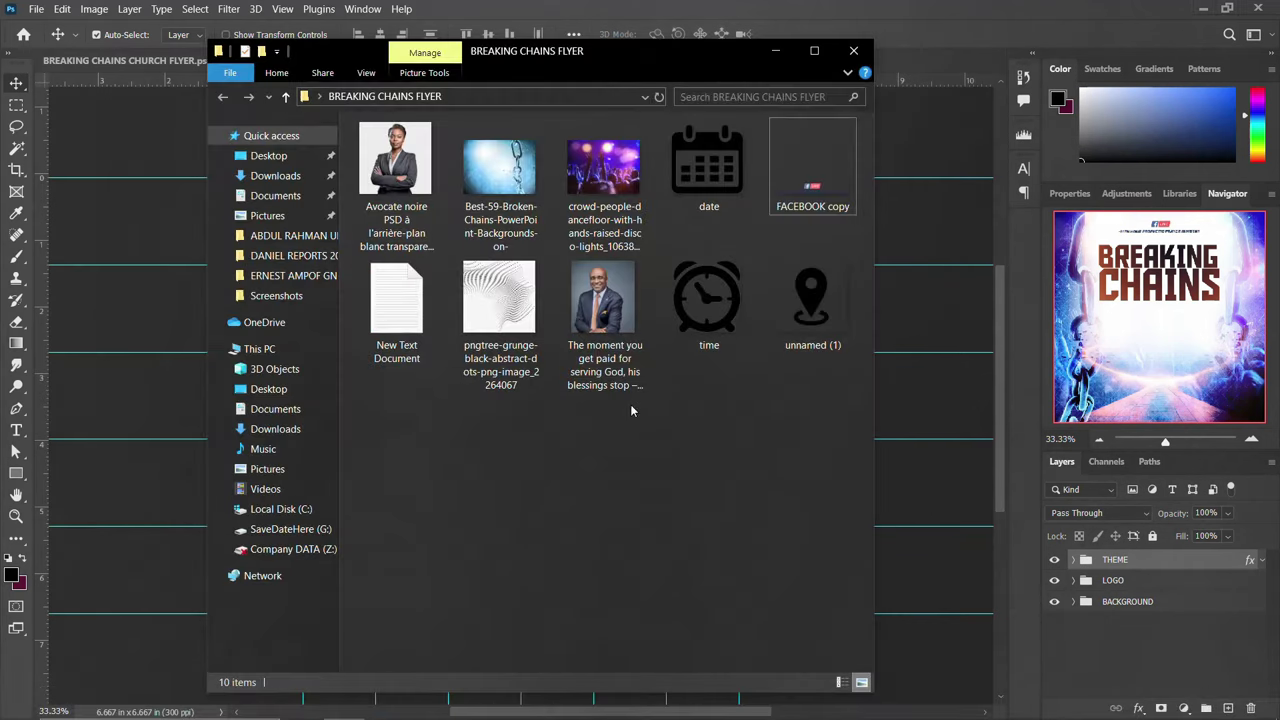
pyautogui.click(601, 330)
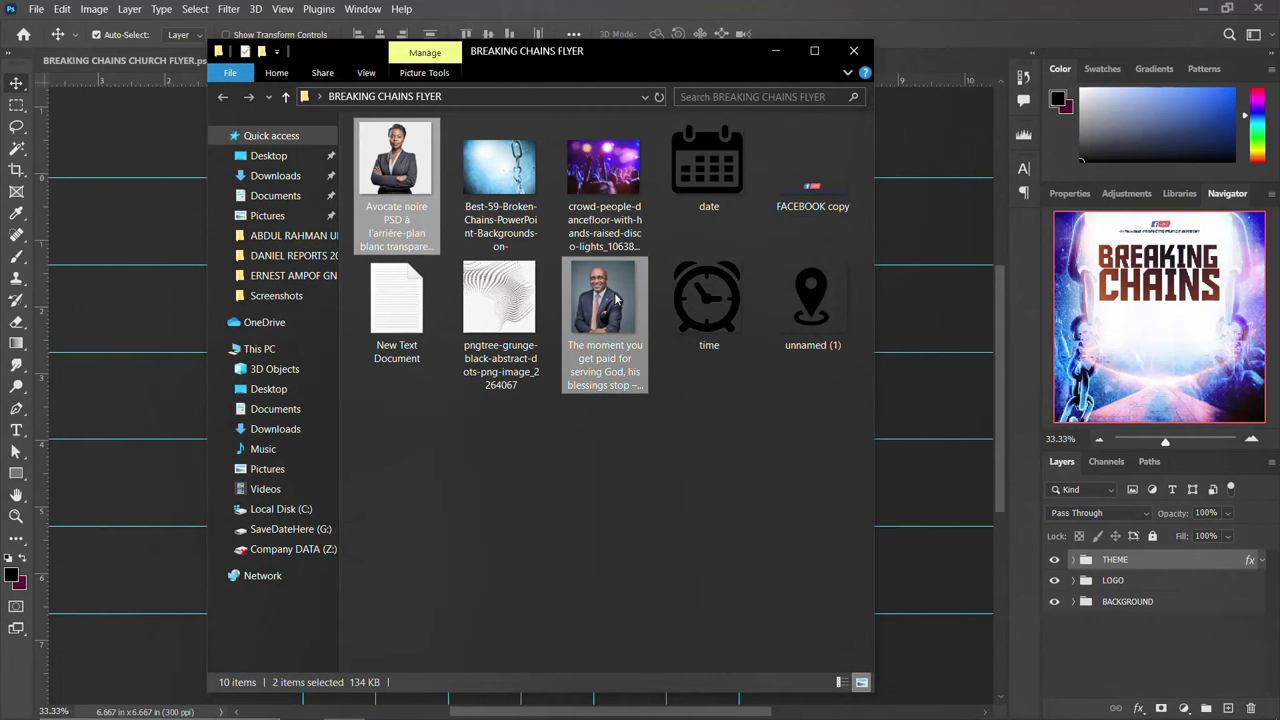
pyautogui.moveTo(608, 295); pyautogui.dragTo(141, 366)
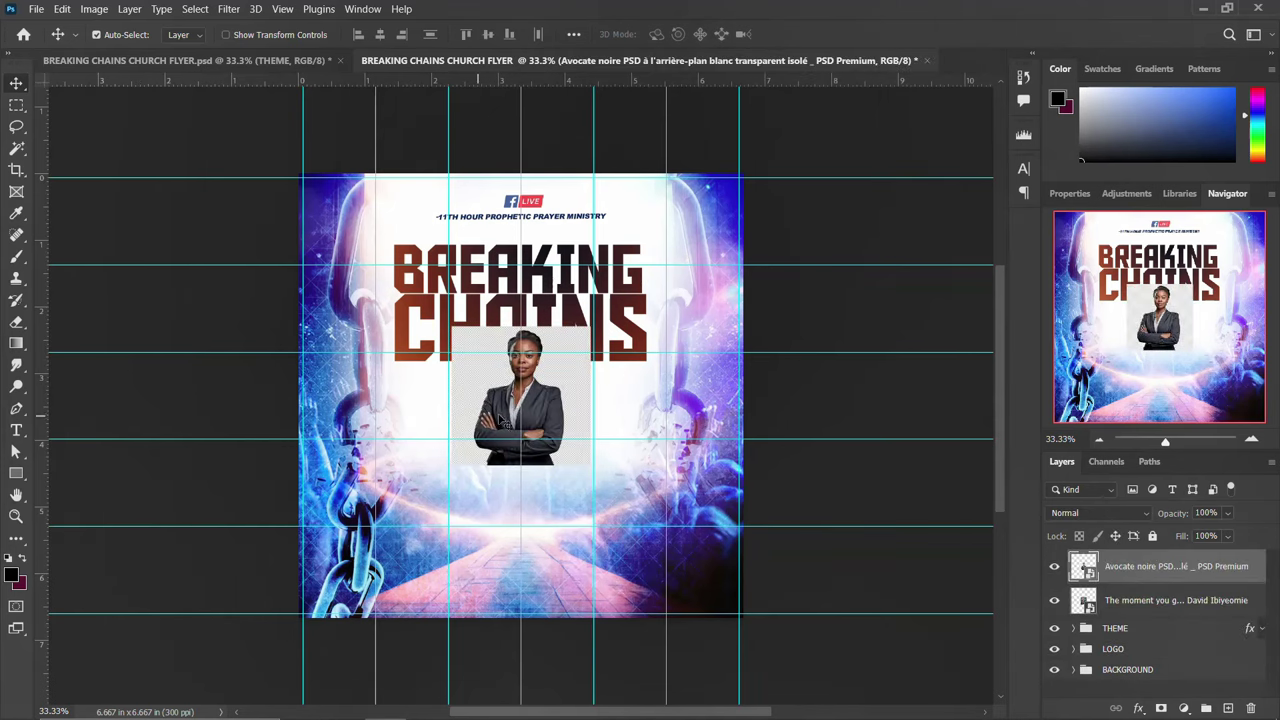
# Scale both portrait layers together to about 225%, then briefly toggle the woman's layer to check
pyautogui.click(1150, 600)
pyautogui.keyDown('shift'); pyautogui.click(1152, 574); pyautogui.keyUp('shift')
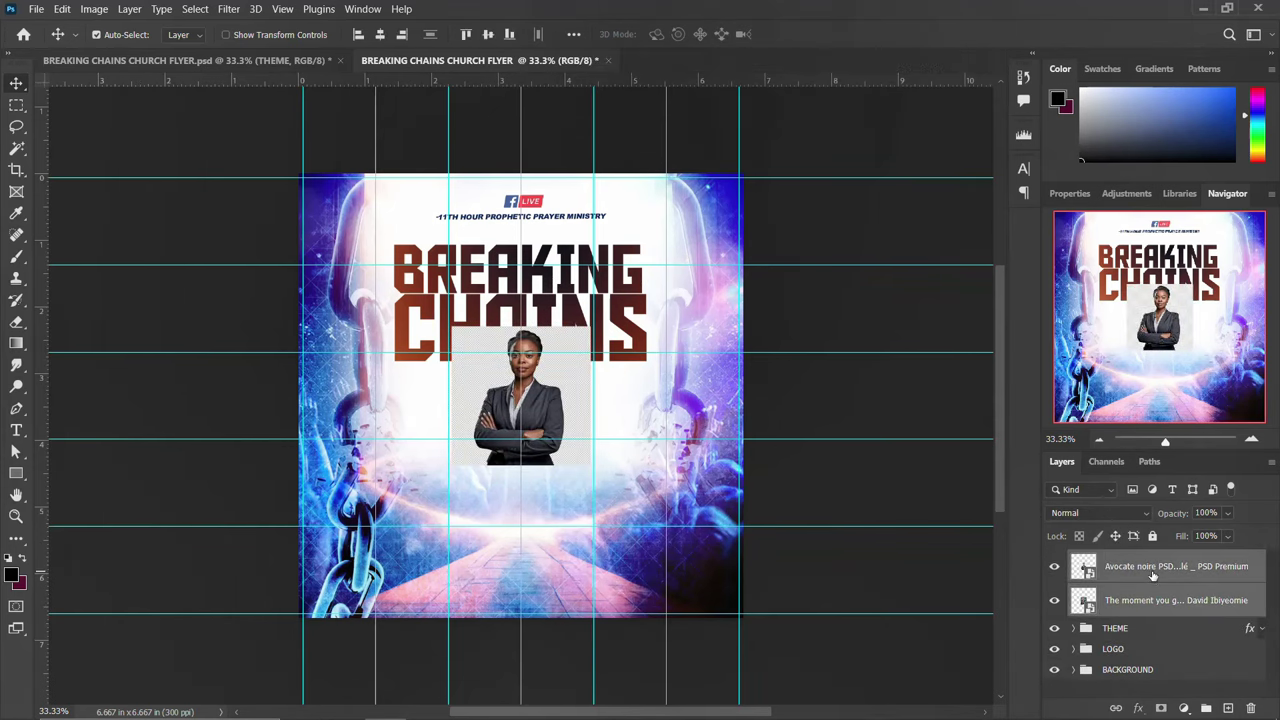
pyautogui.hotkey('ctrl', 't')
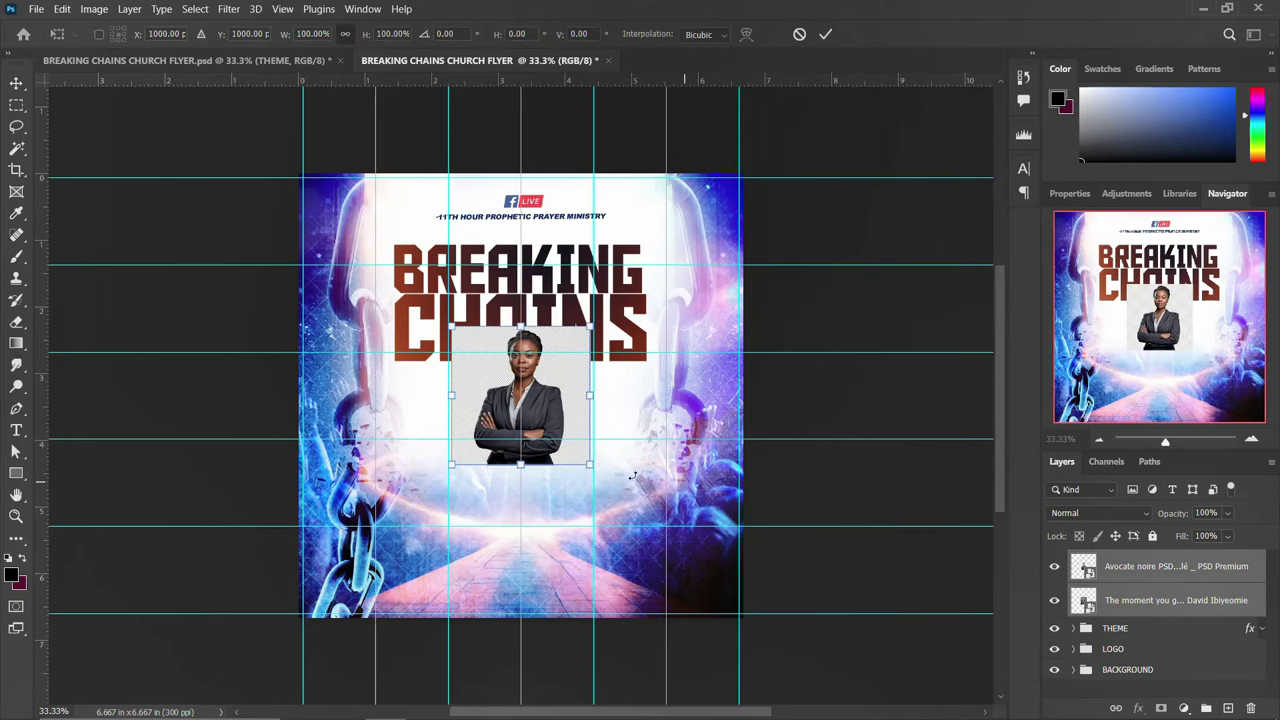
pyautogui.moveTo(590, 463); pyautogui.dragTo(692, 560)
pyautogui.press('Return')
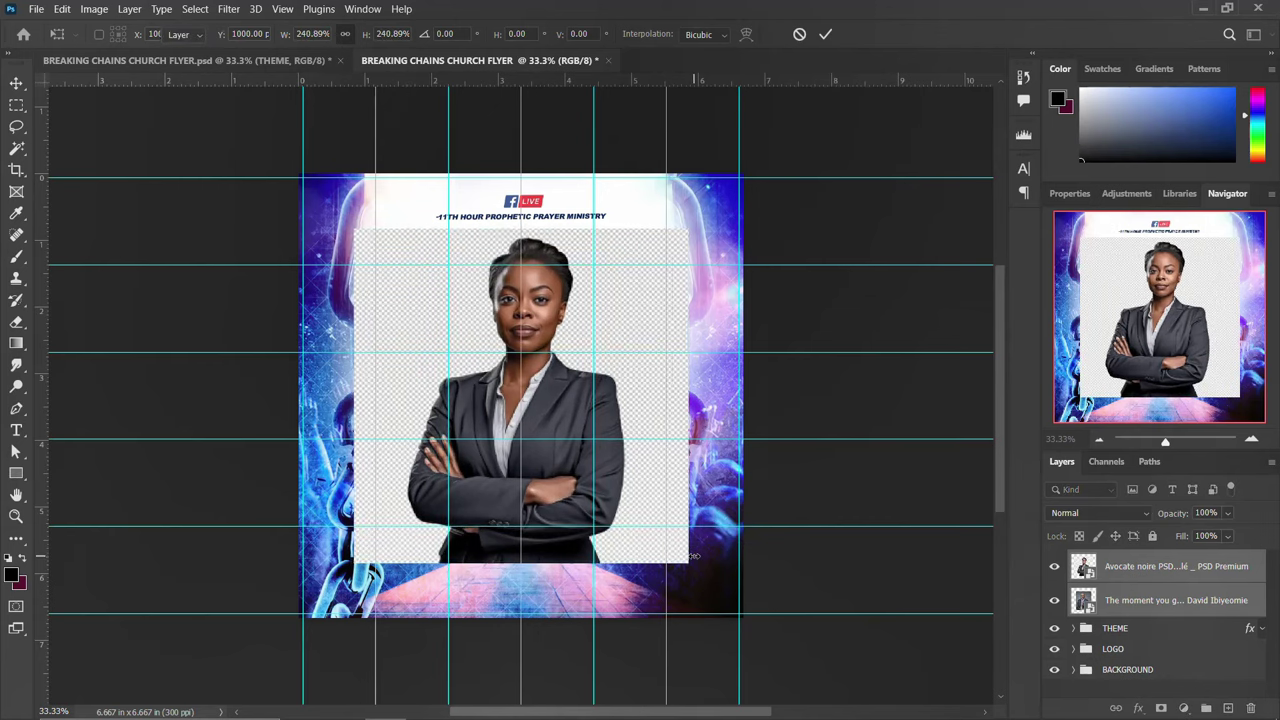
pyautogui.click(1055, 567)
pyautogui.click(1055, 567)
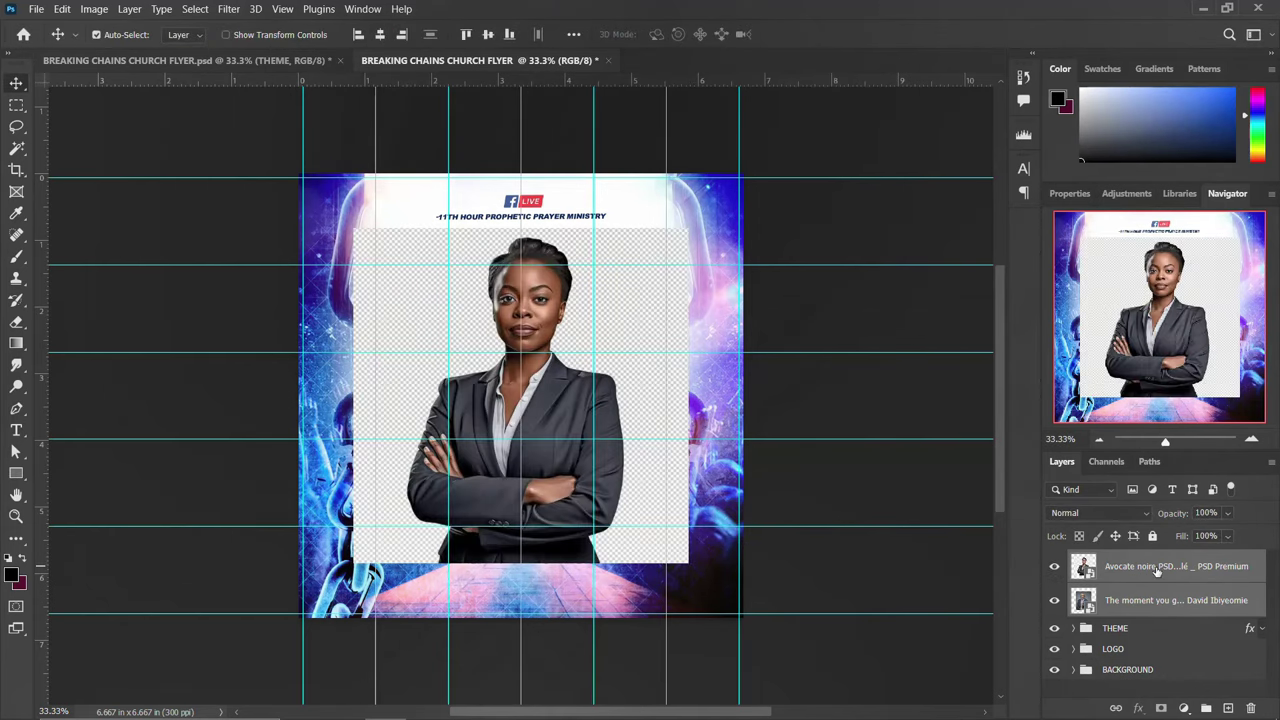
pyautogui.click(1157, 568)
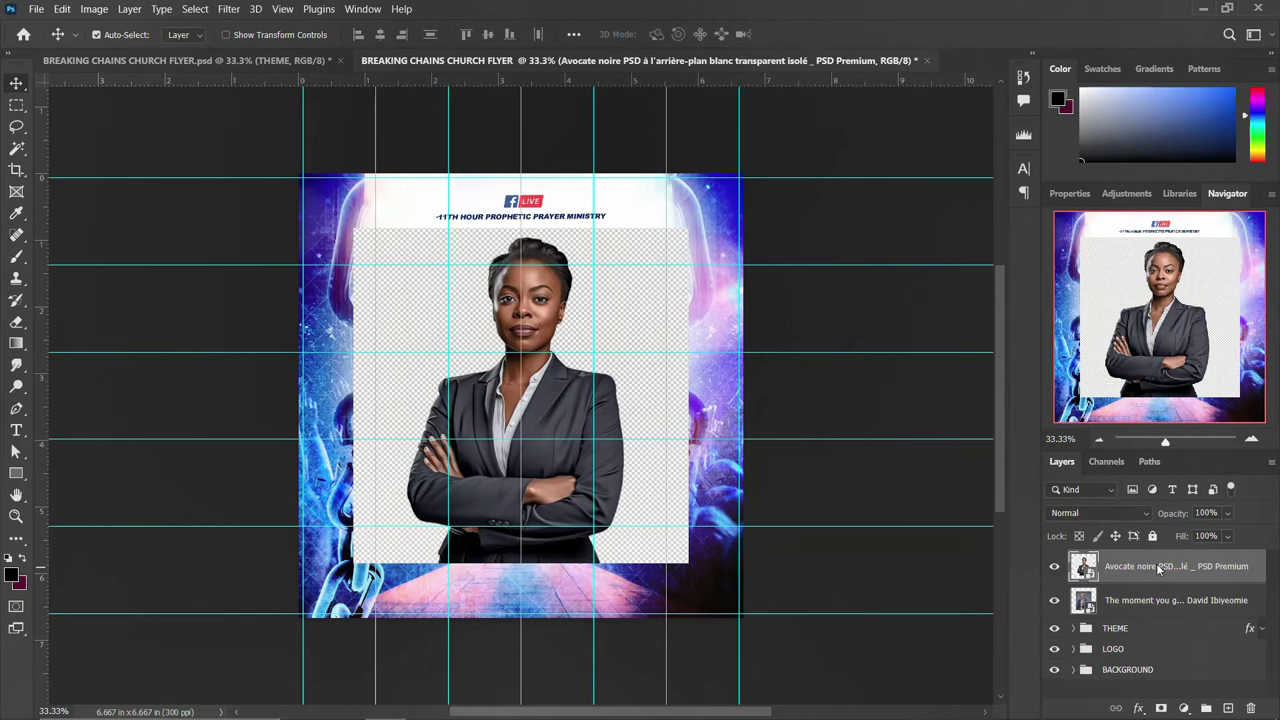
# Rasterize the woman's photo, Select Subject, copy her to Layer 1, and delete the original
pyautogui.rightClick(1159, 568)
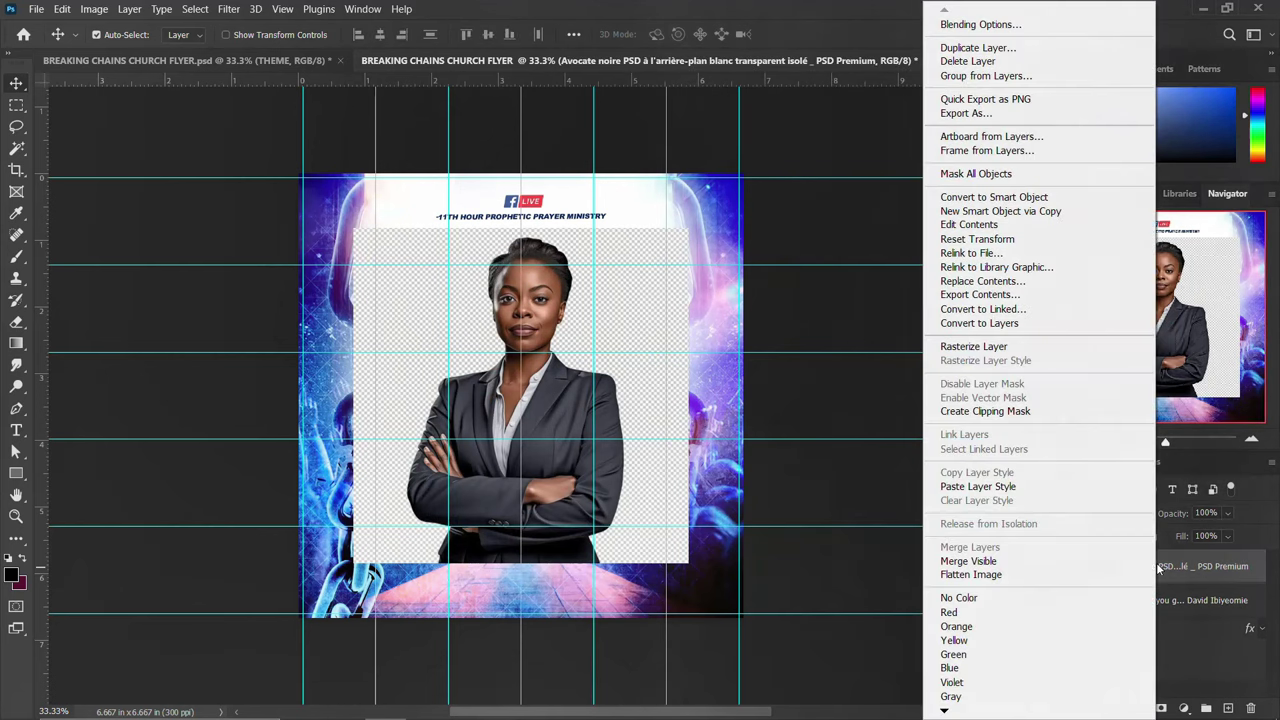
pyautogui.click(990, 348)
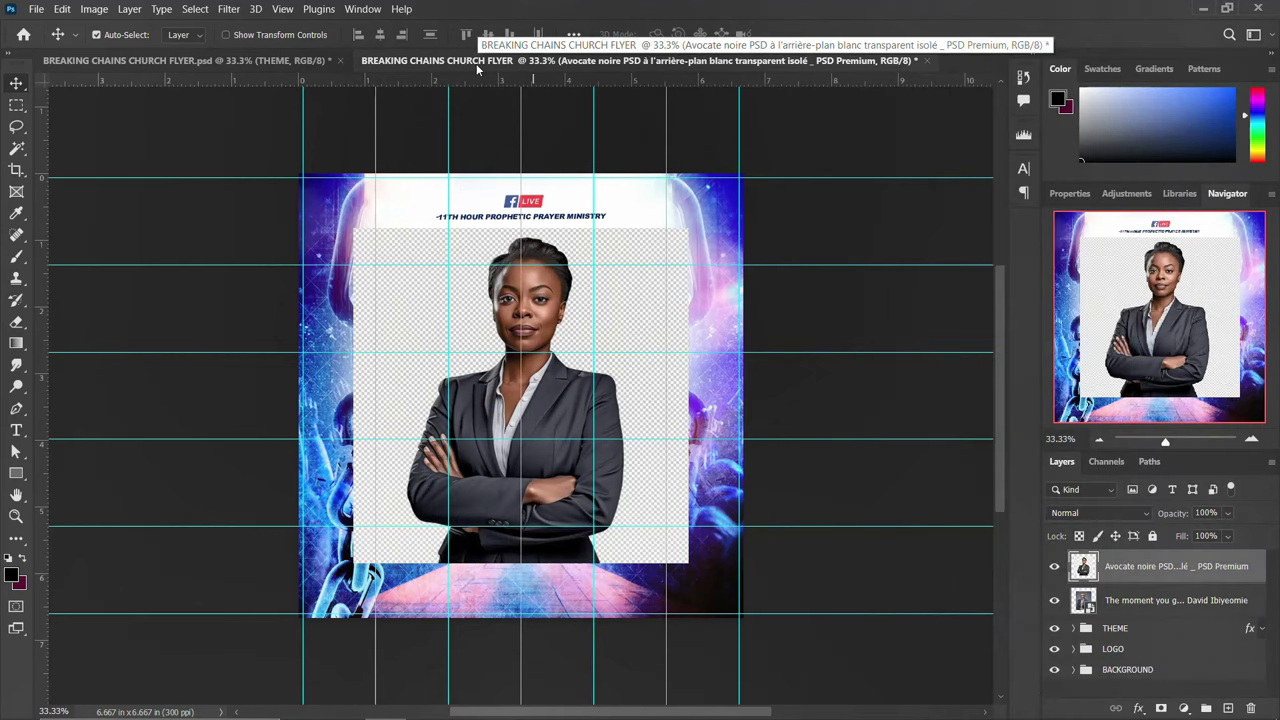
pyautogui.press('w')
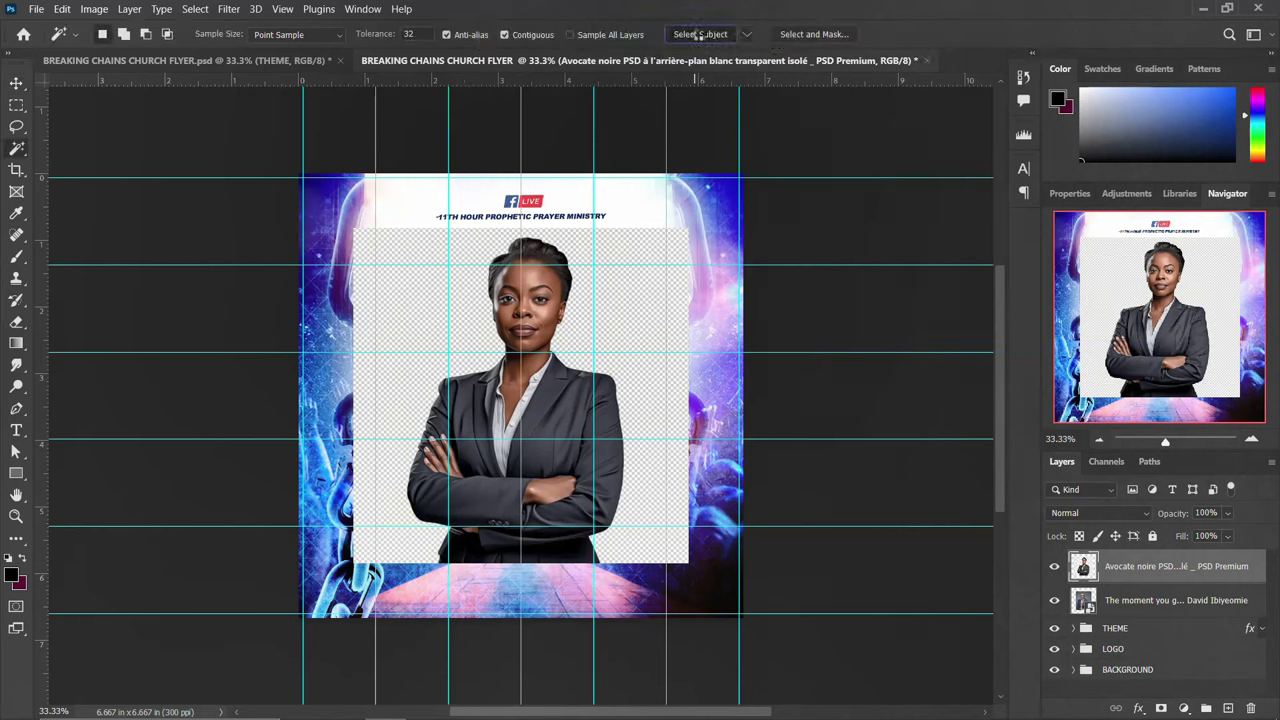
pyautogui.click(708, 36)
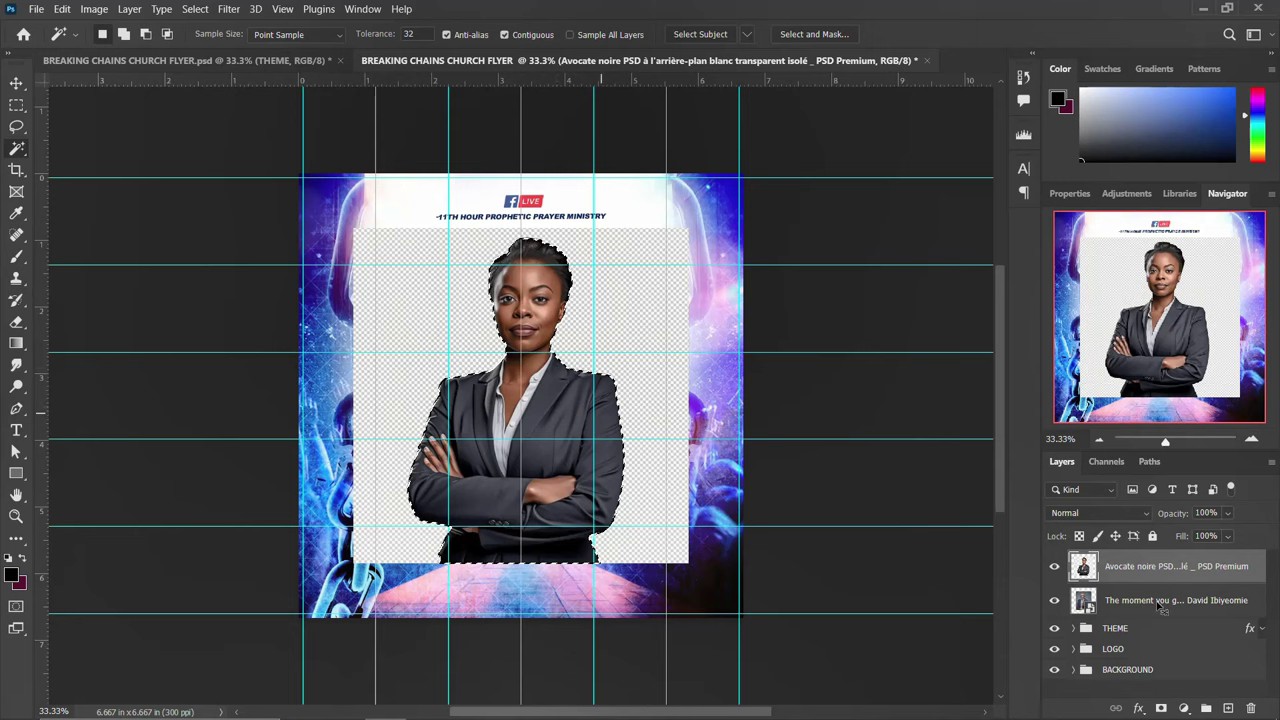
pyautogui.hotkey('ctrl', 'j')
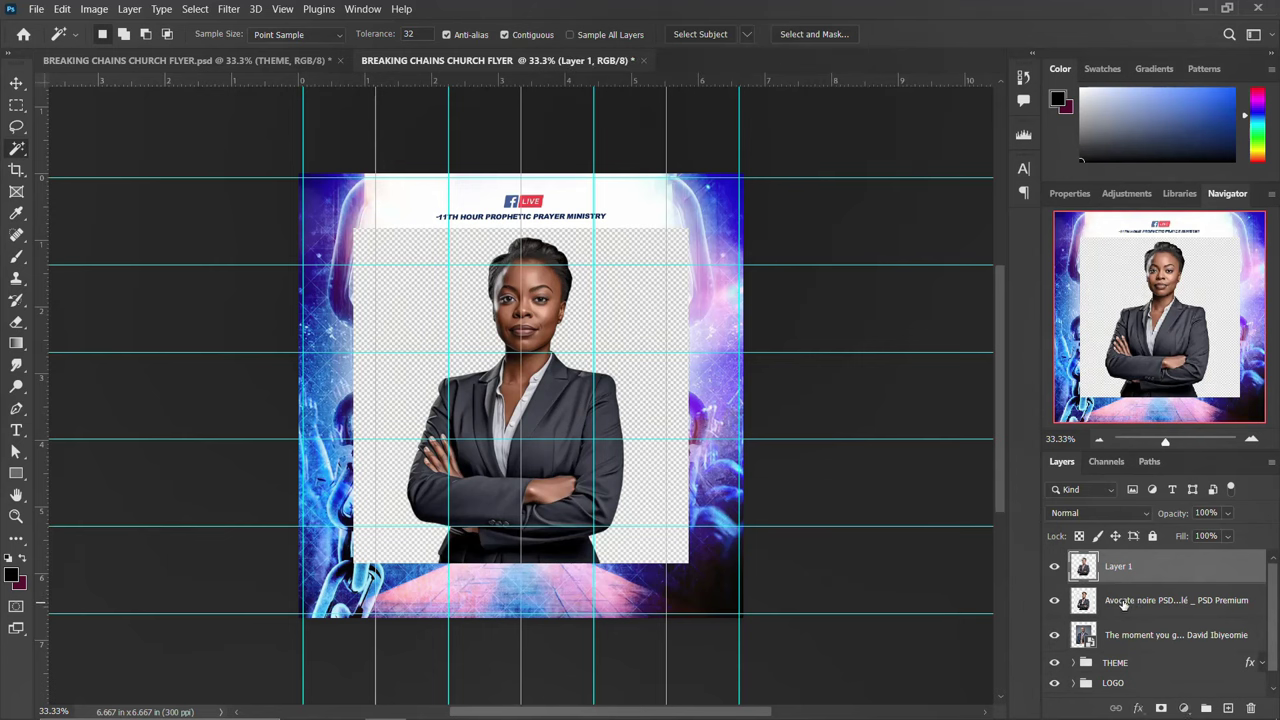
pyautogui.click(1123, 604)
pyautogui.press('Delete')
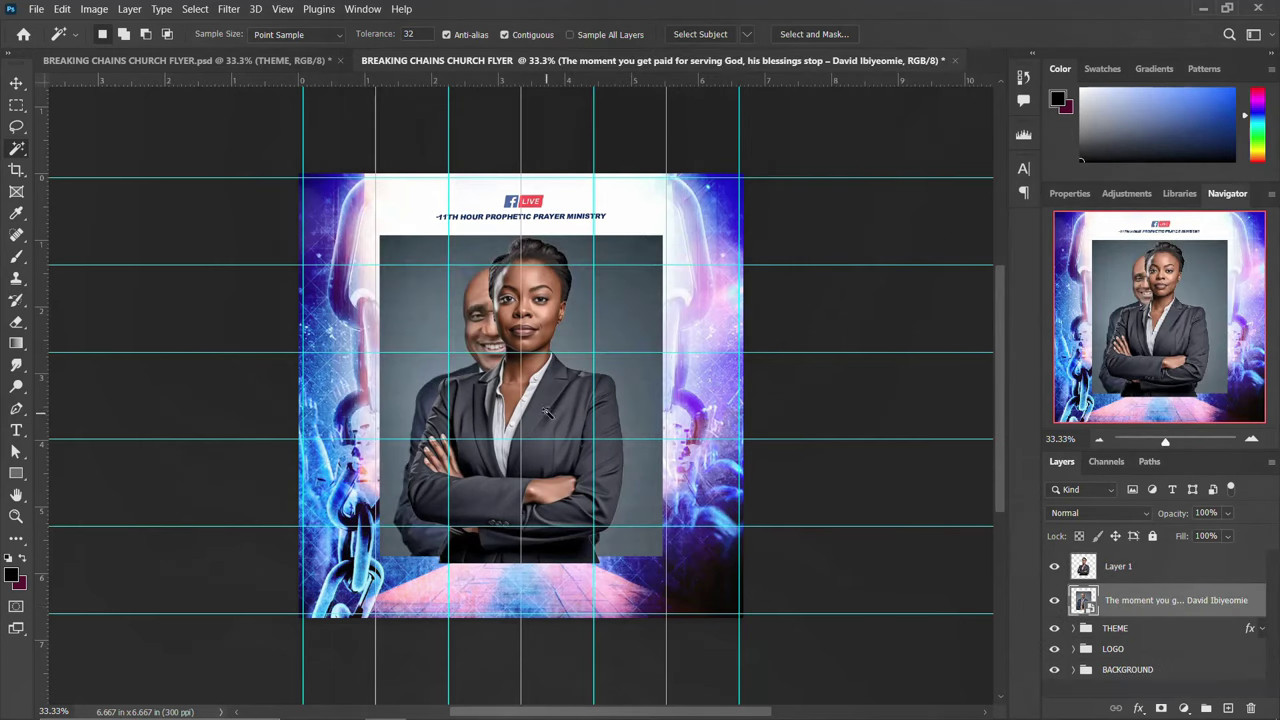
# Rasterize the man's photo, Select Subject, copy him to Layer 2, and delete the original
pyautogui.rightClick(1156, 608)
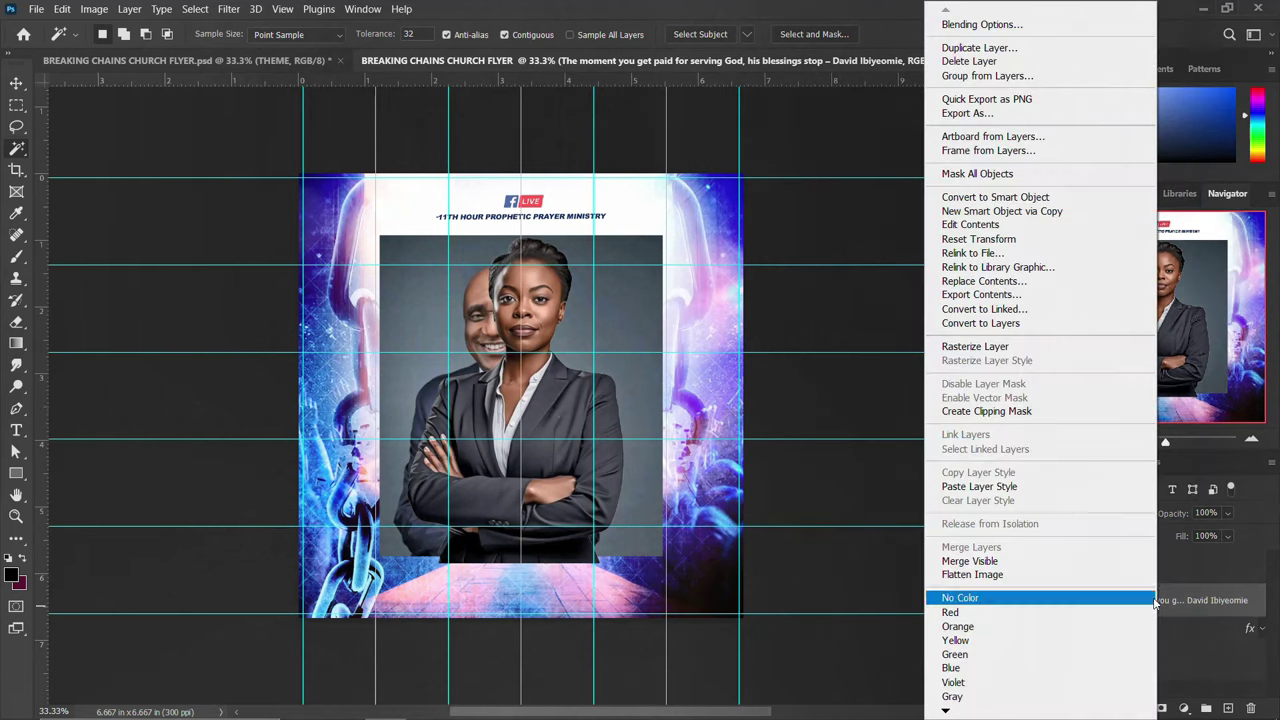
pyautogui.click(995, 346)
pyautogui.click(689, 36)
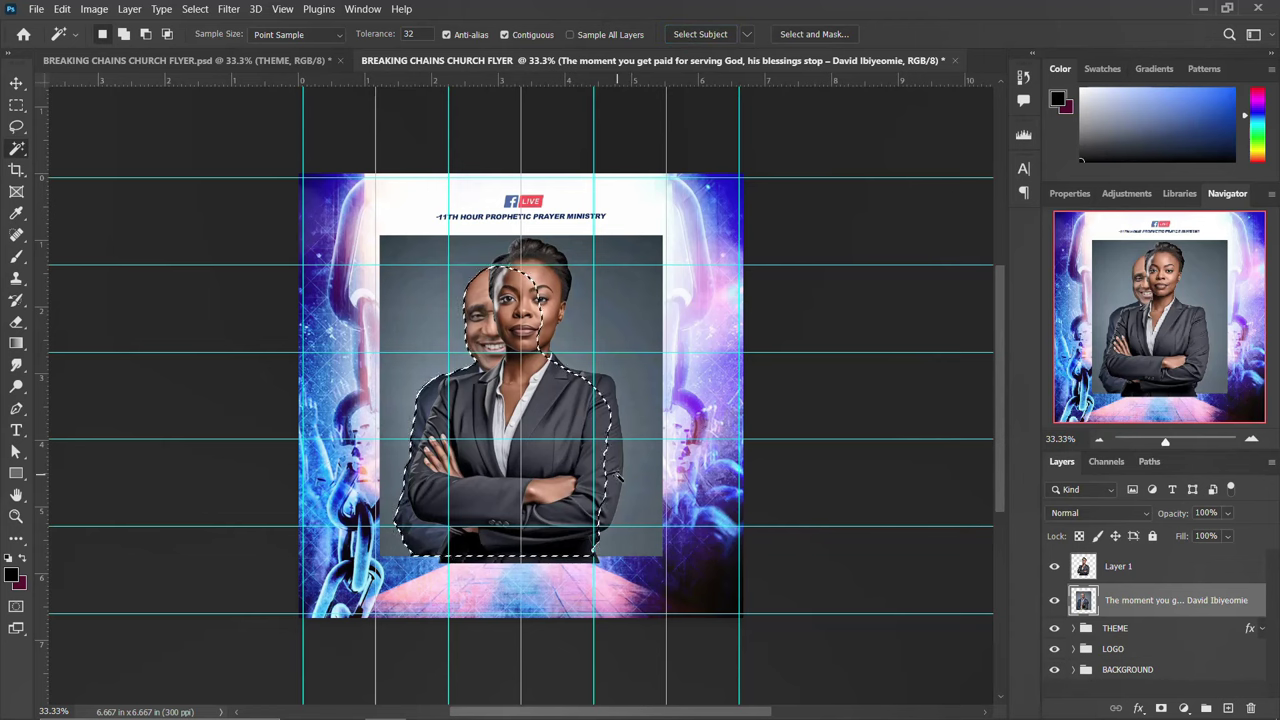
pyautogui.hotkey('ctrl', 'j')
pyautogui.click(1140, 636)
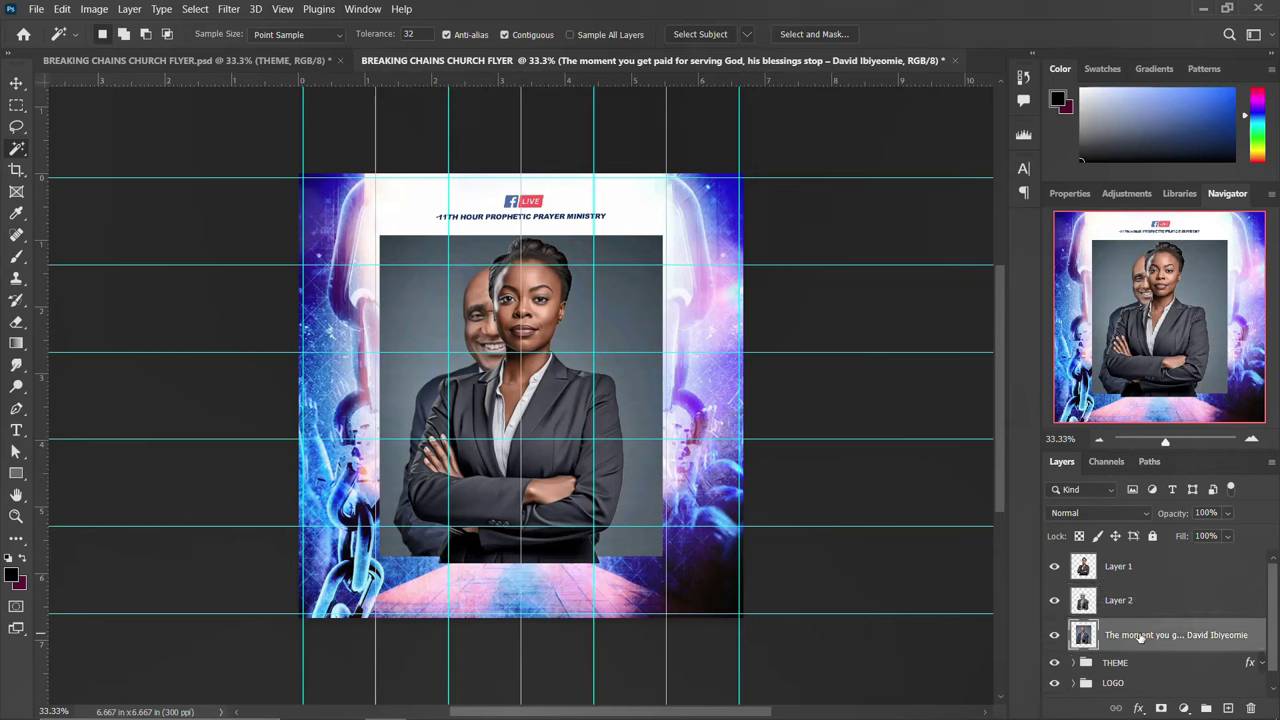
pyautogui.press('Delete')
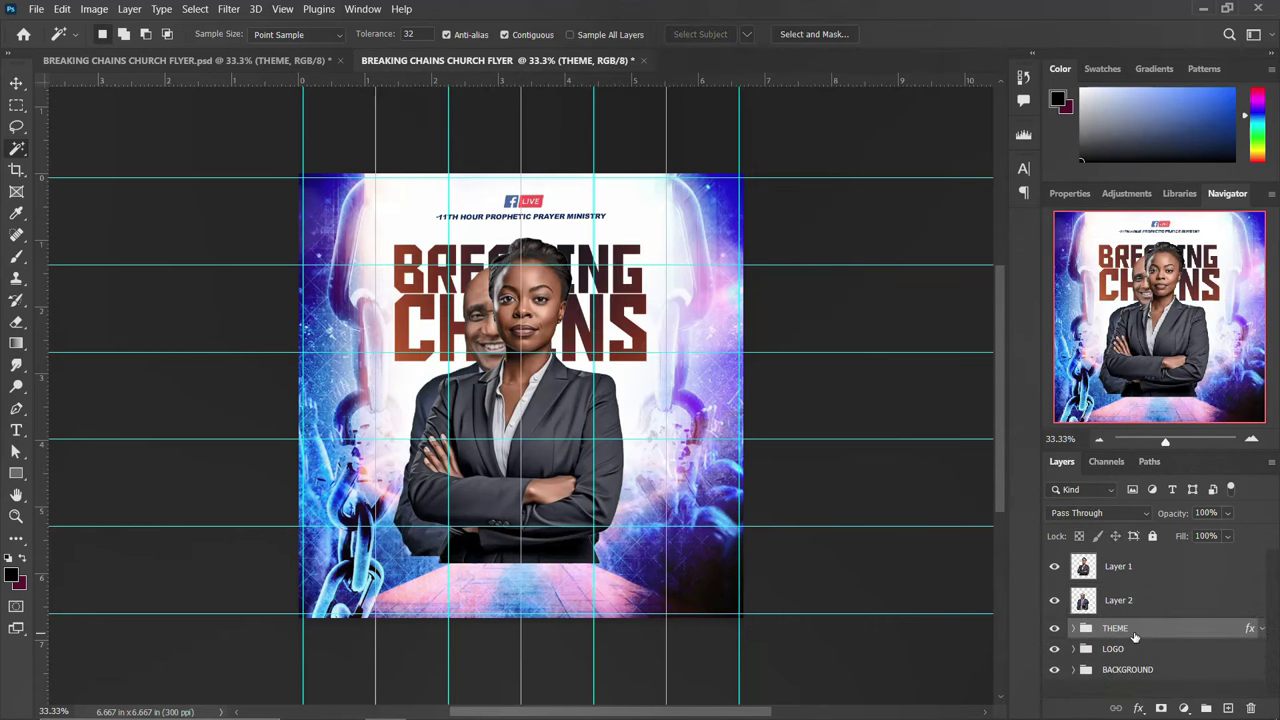
# Set the woman beside the man, lower both to the bottom, and add a 2.857 in guide
pyautogui.click(18, 86)
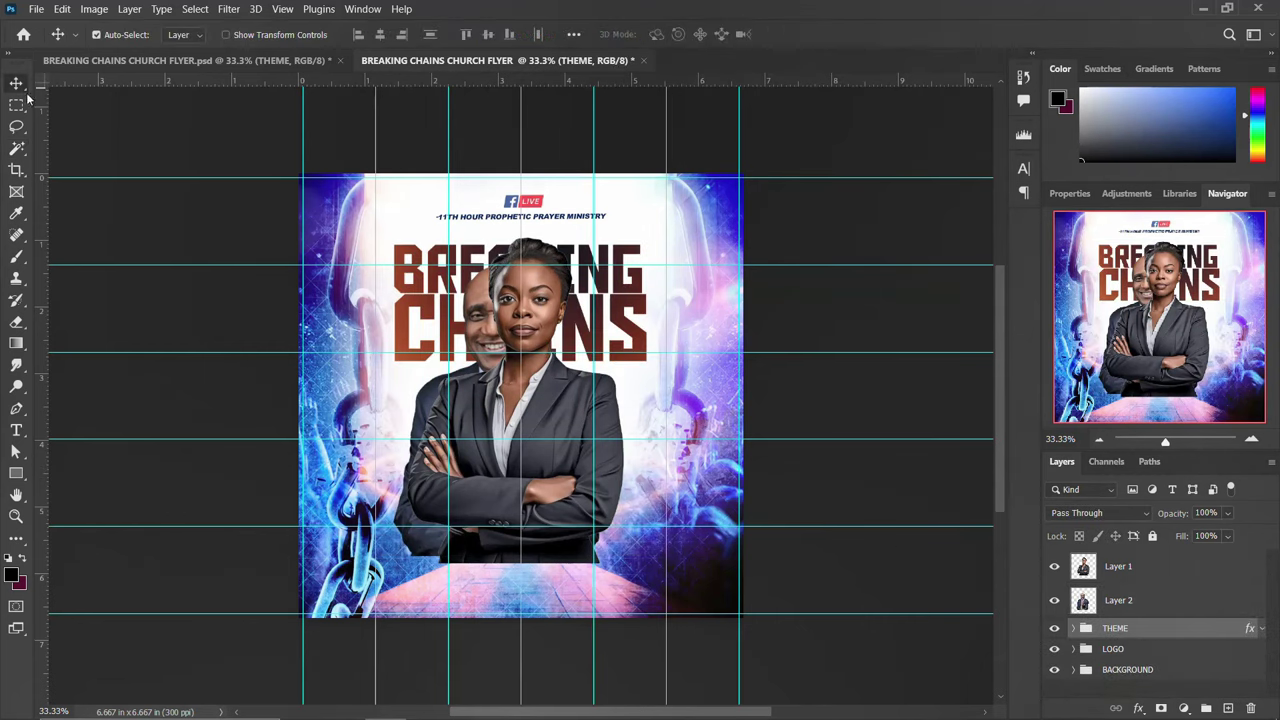
pyautogui.moveTo(500, 406); pyautogui.dragTo(553, 433)
pyautogui.keyDown('ctrl'); pyautogui.click(1120, 601); pyautogui.keyUp('ctrl')
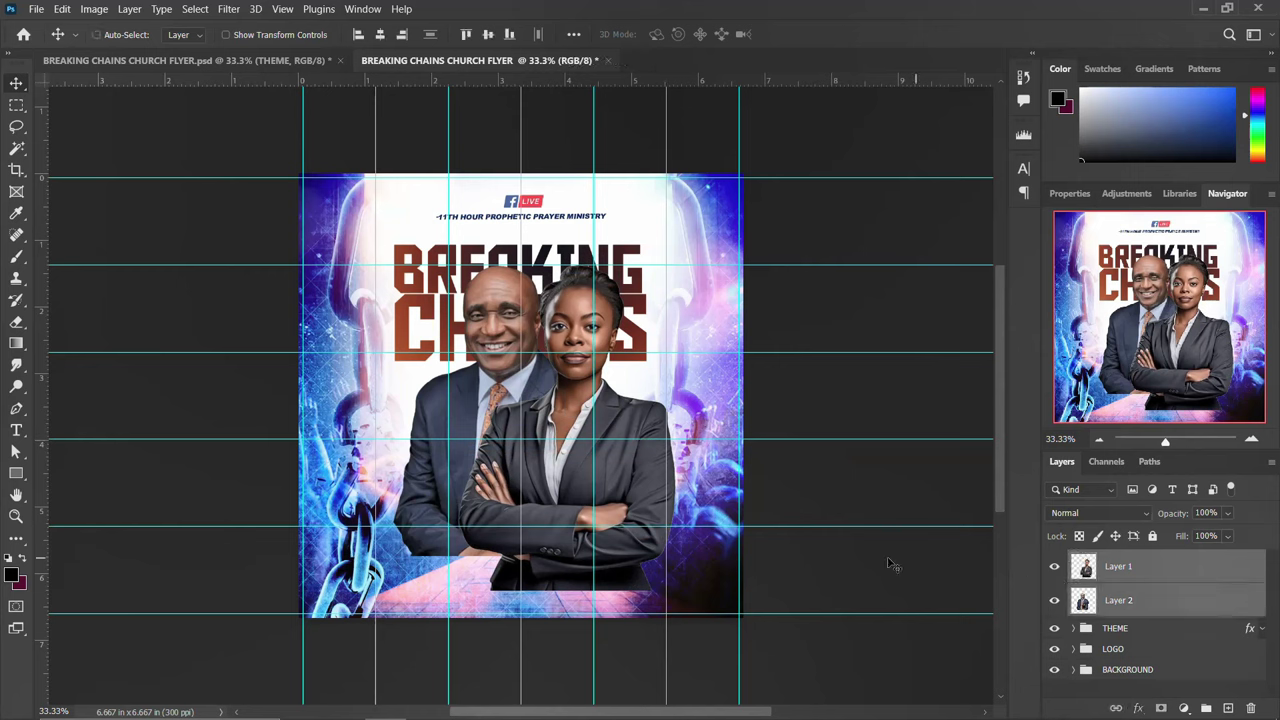
pyautogui.hotkey('ctrl', 't')
pyautogui.moveTo(561, 418); pyautogui.dragTo(543, 450)
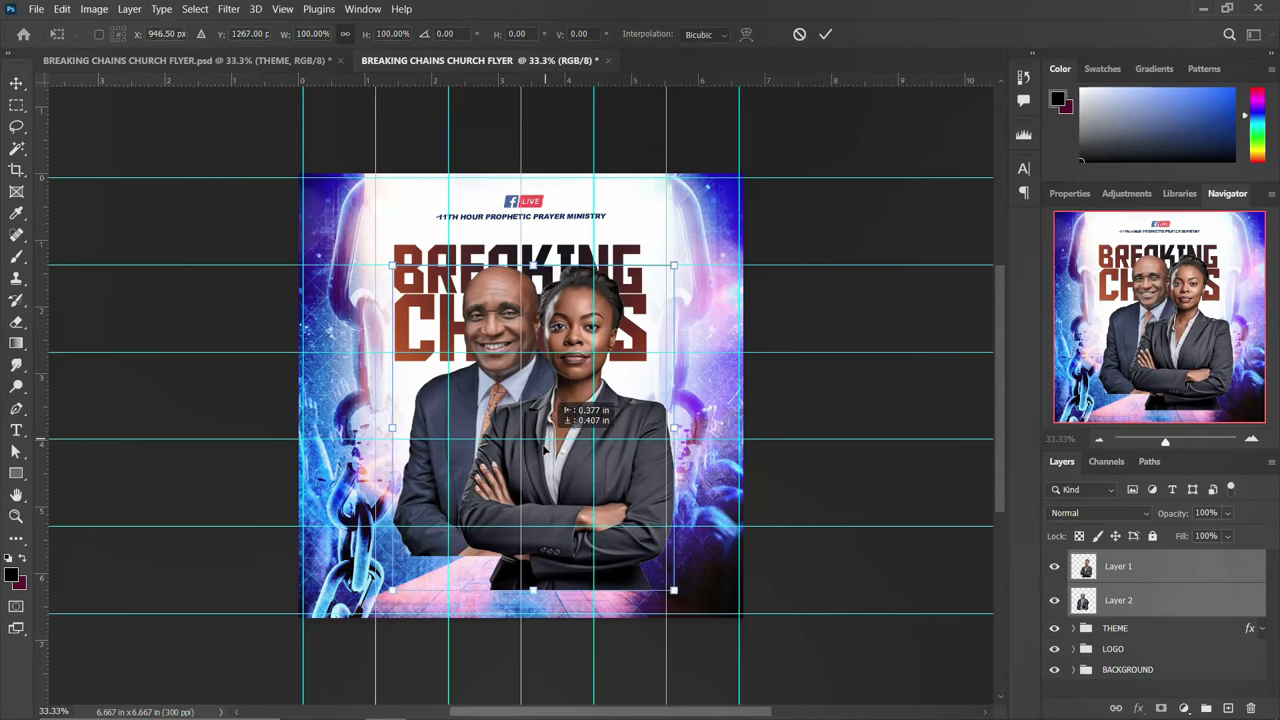
pyautogui.moveTo(545, 452); pyautogui.dragTo(554, 518)
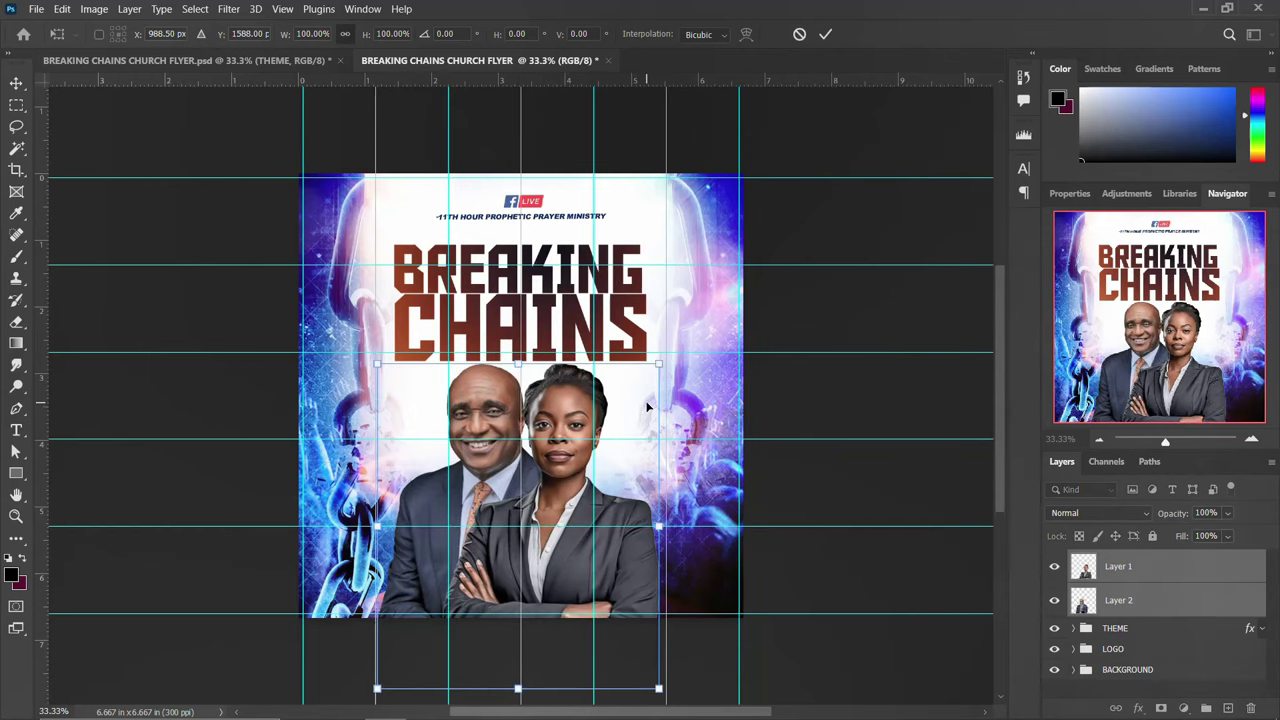
pyautogui.press('Return')
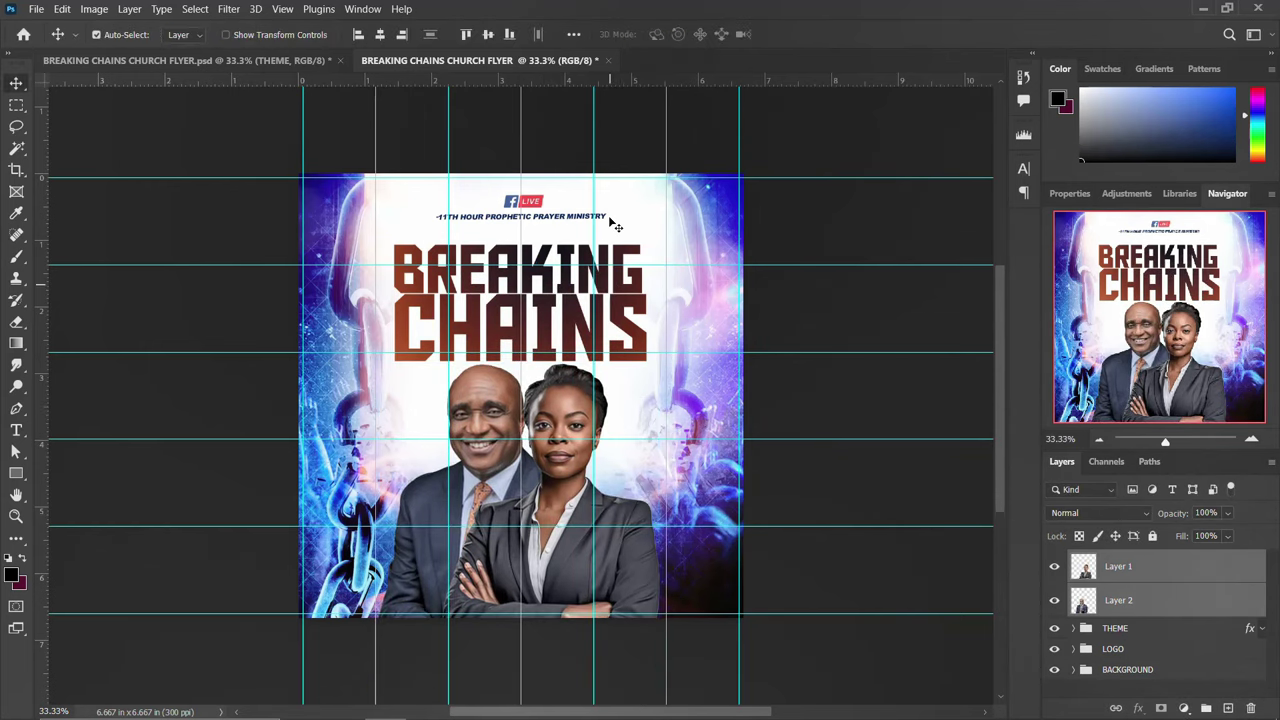
pyautogui.moveTo(666, 84); pyautogui.dragTo(643, 367)
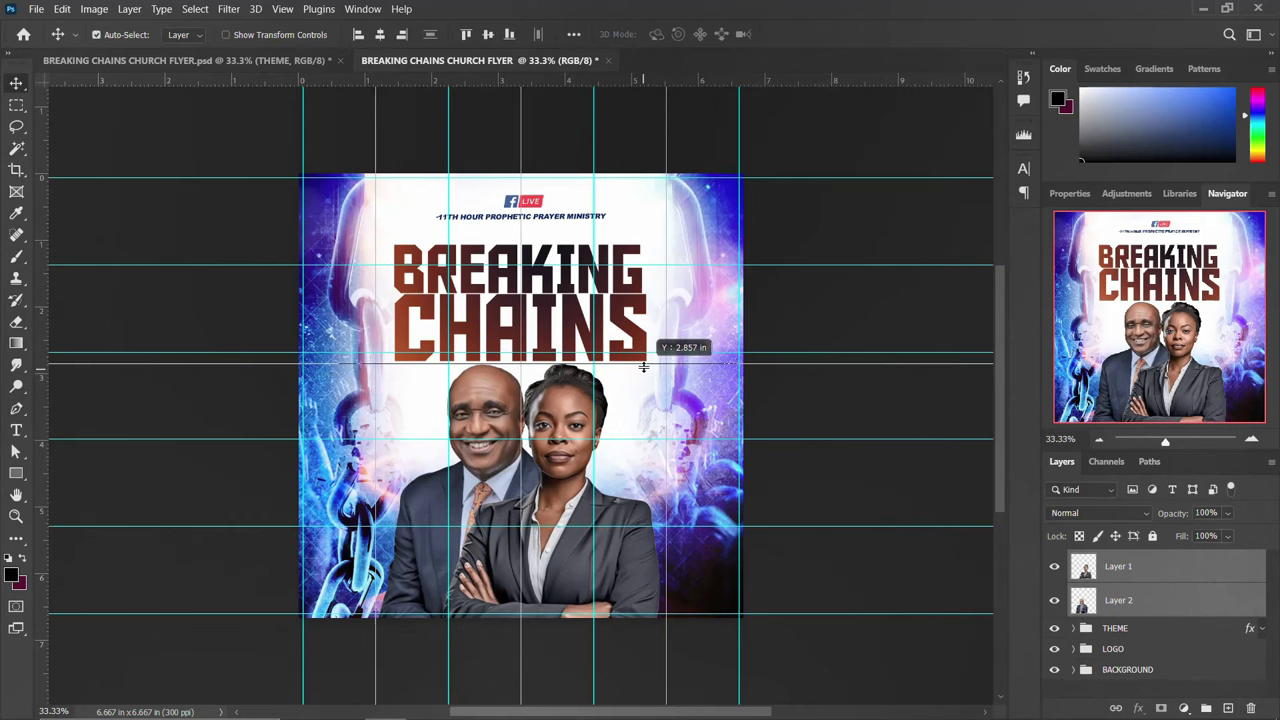
pyautogui.moveTo(643, 367); pyautogui.dragTo(643, 366)
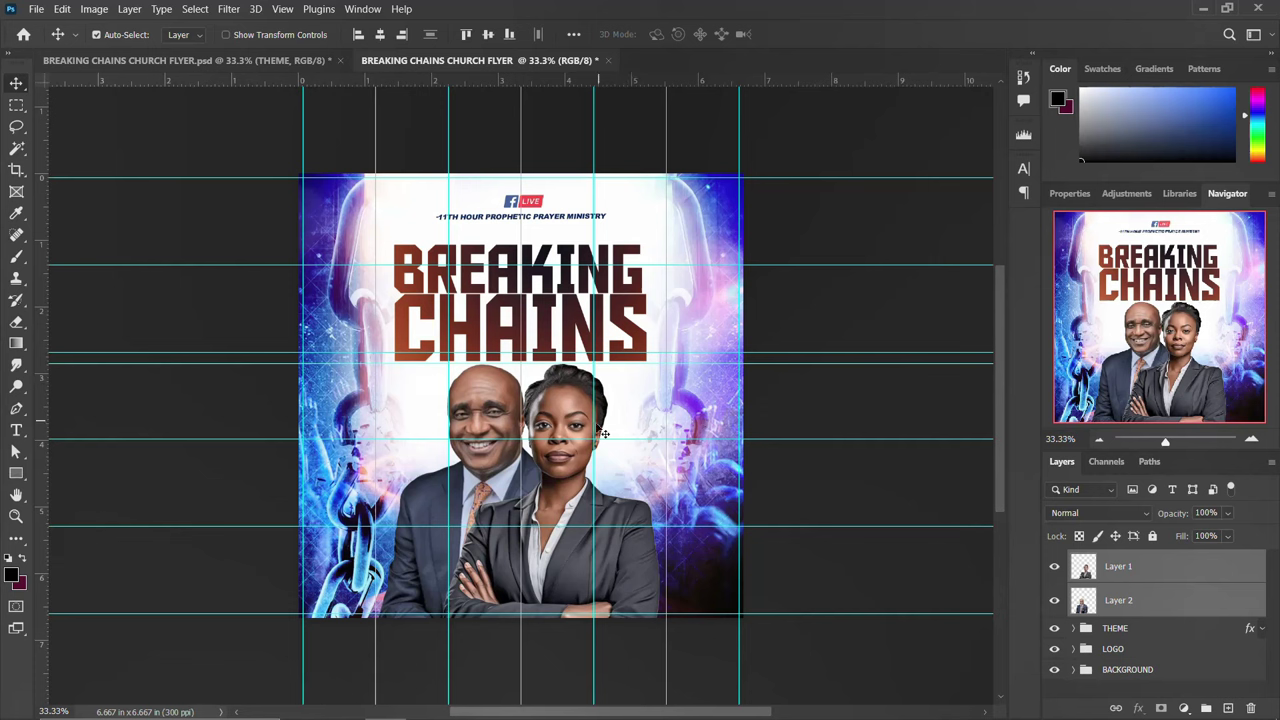
# Combine both speaker layers into one smart object for Camera Raw filtering
pyautogui.rightClick(1183, 599)
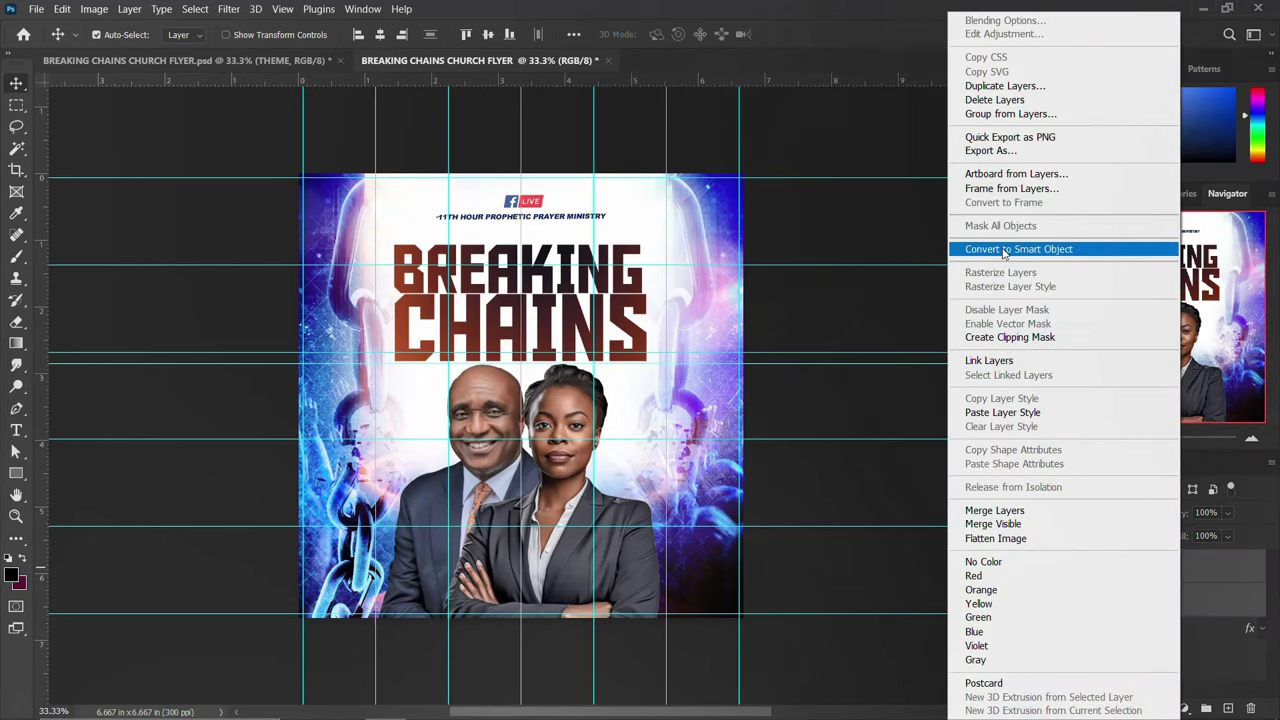
pyautogui.click(1050, 247)
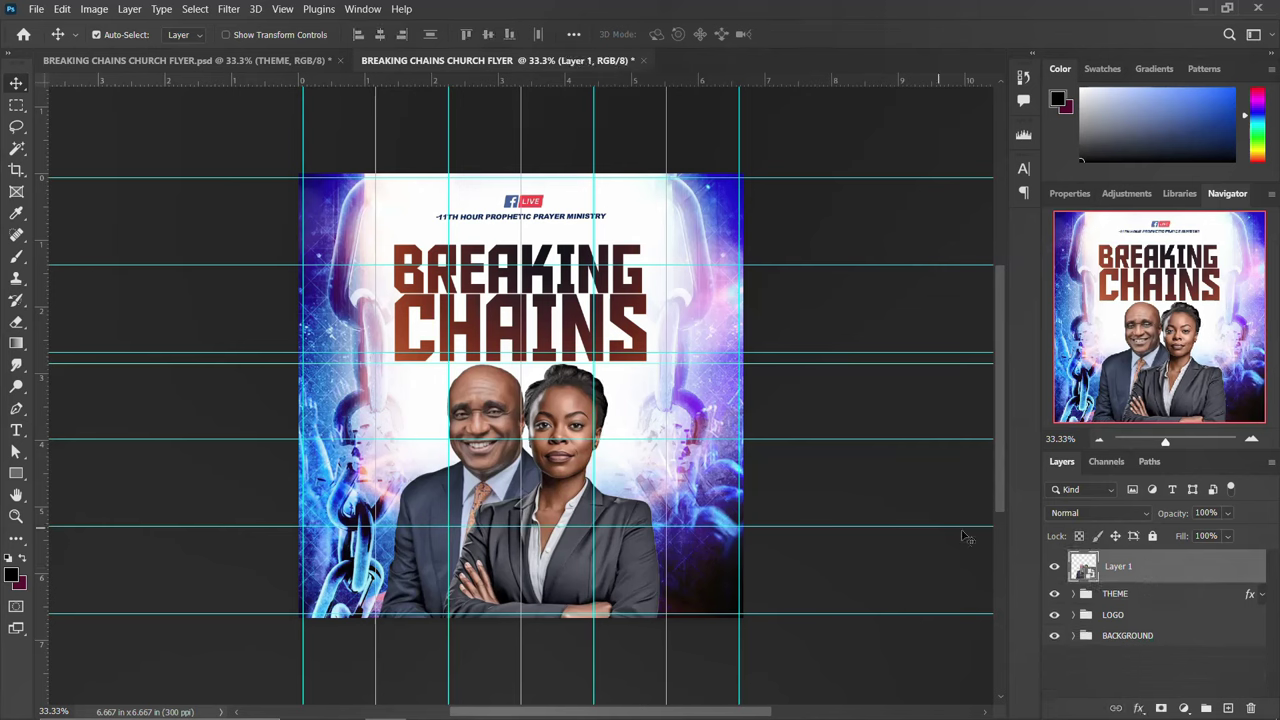
pyautogui.click(229, 10)
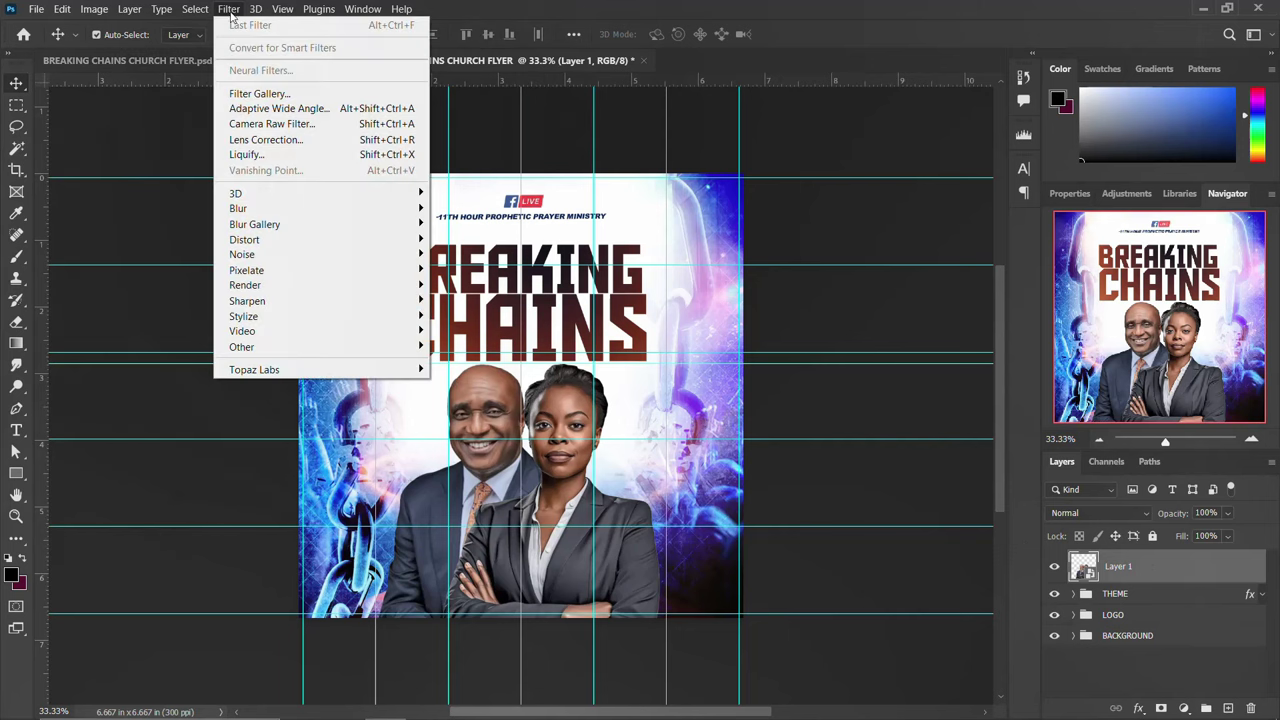
pyautogui.click(300, 124)
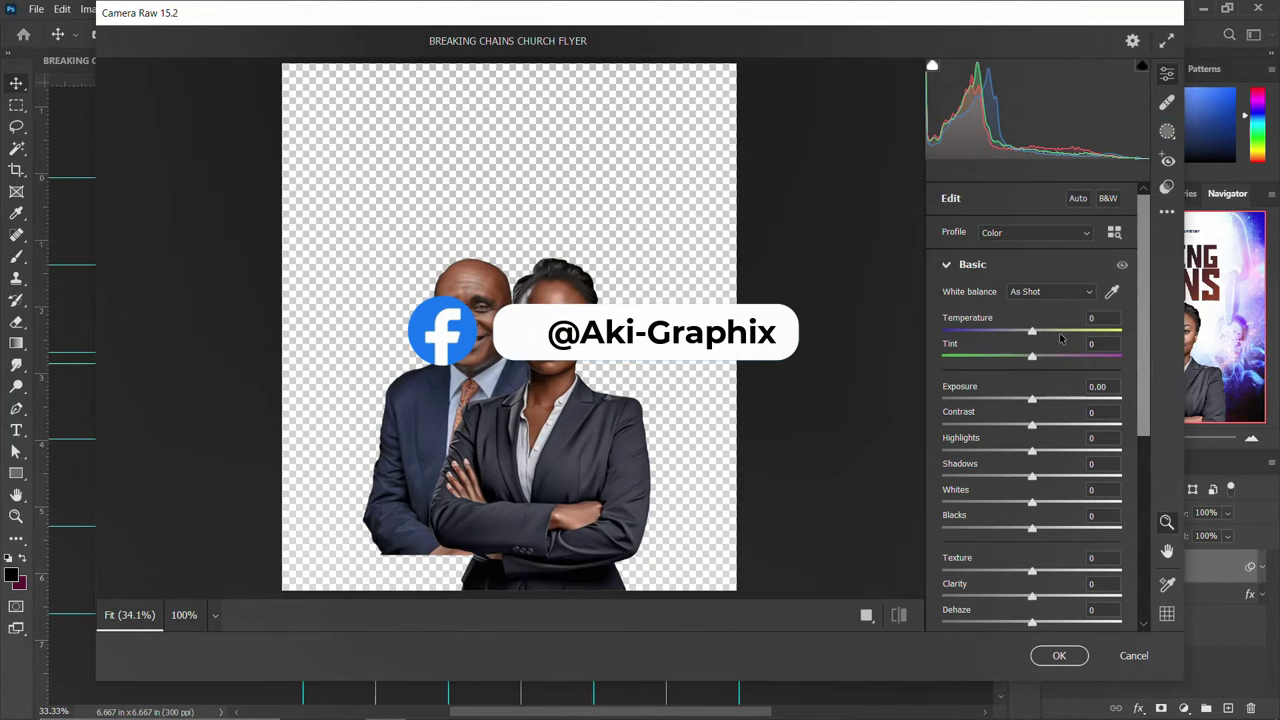
# Grade with Temperature +23, Tint +27, Contrast +48, Blacks -44, Texture +36, Saturation +9, and apply
pyautogui.moveTo(1040, 338)
pyautogui.mouseDown()
pyautogui.moveTo(1014, 338)
pyautogui.moveTo(1053, 338)
pyautogui.mouseUp()
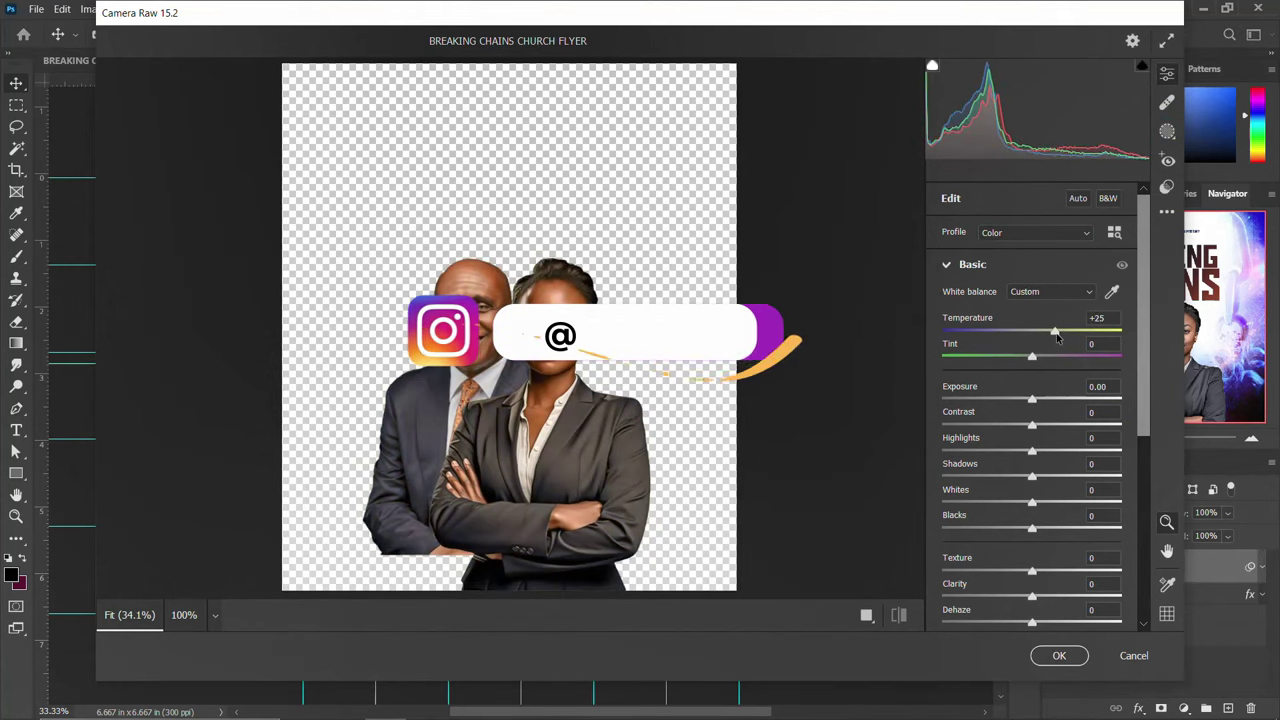
pyautogui.moveTo(1034, 355)
pyautogui.mouseDown()
pyautogui.moveTo(996, 360)
pyautogui.moveTo(1053, 358)
pyautogui.mouseUp()
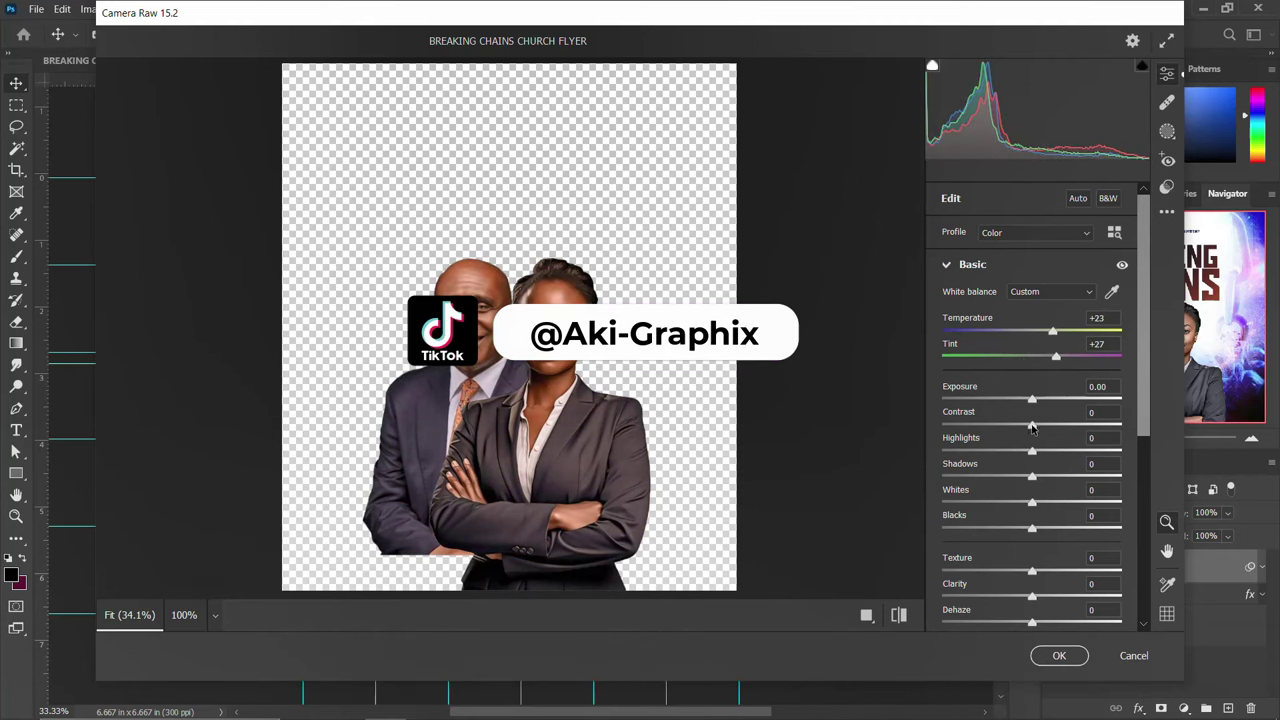
pyautogui.moveTo(1032, 426); pyautogui.dragTo(1000, 431)
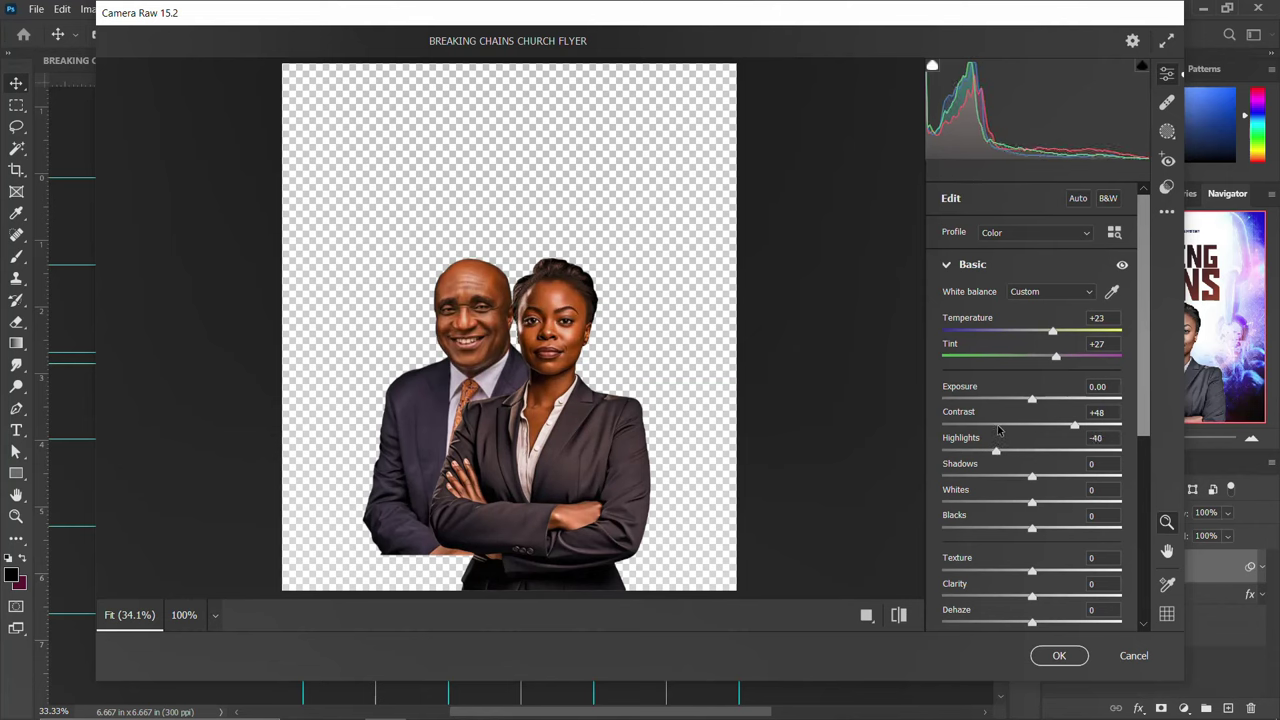
pyautogui.moveTo(1032, 528); pyautogui.dragTo(992, 528)
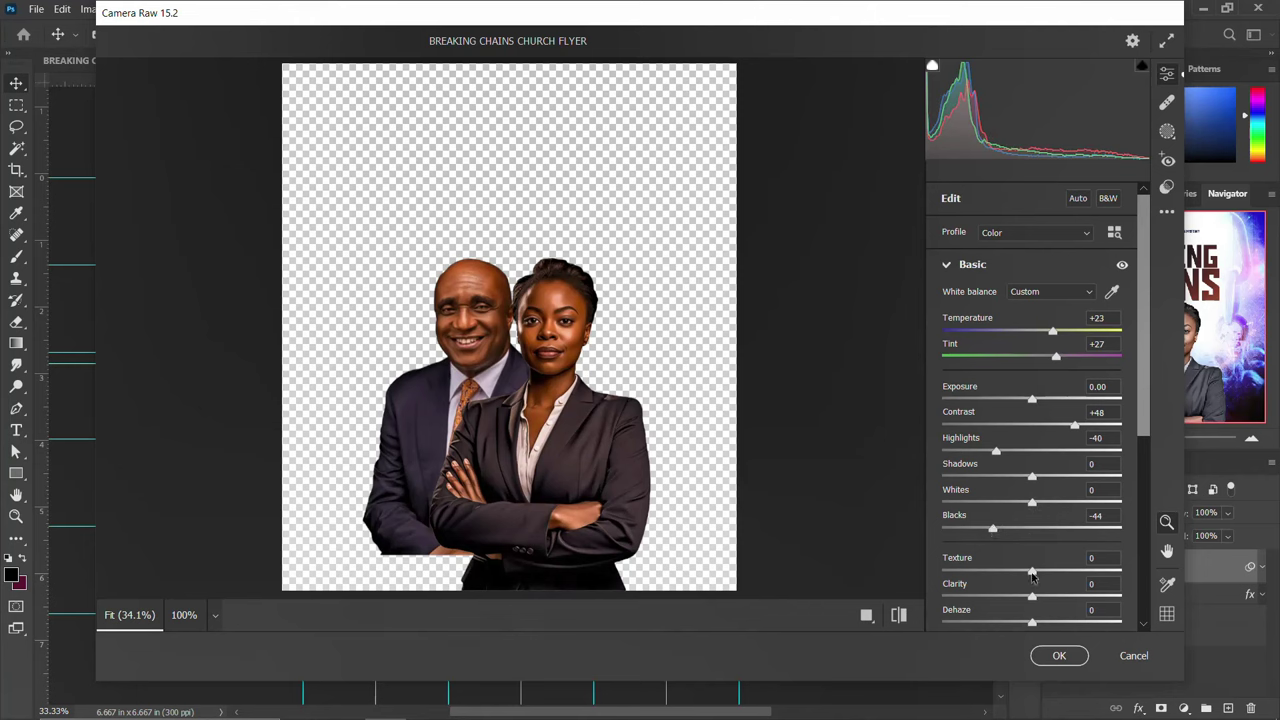
pyautogui.moveTo(1032, 572); pyautogui.dragTo(1037, 598)
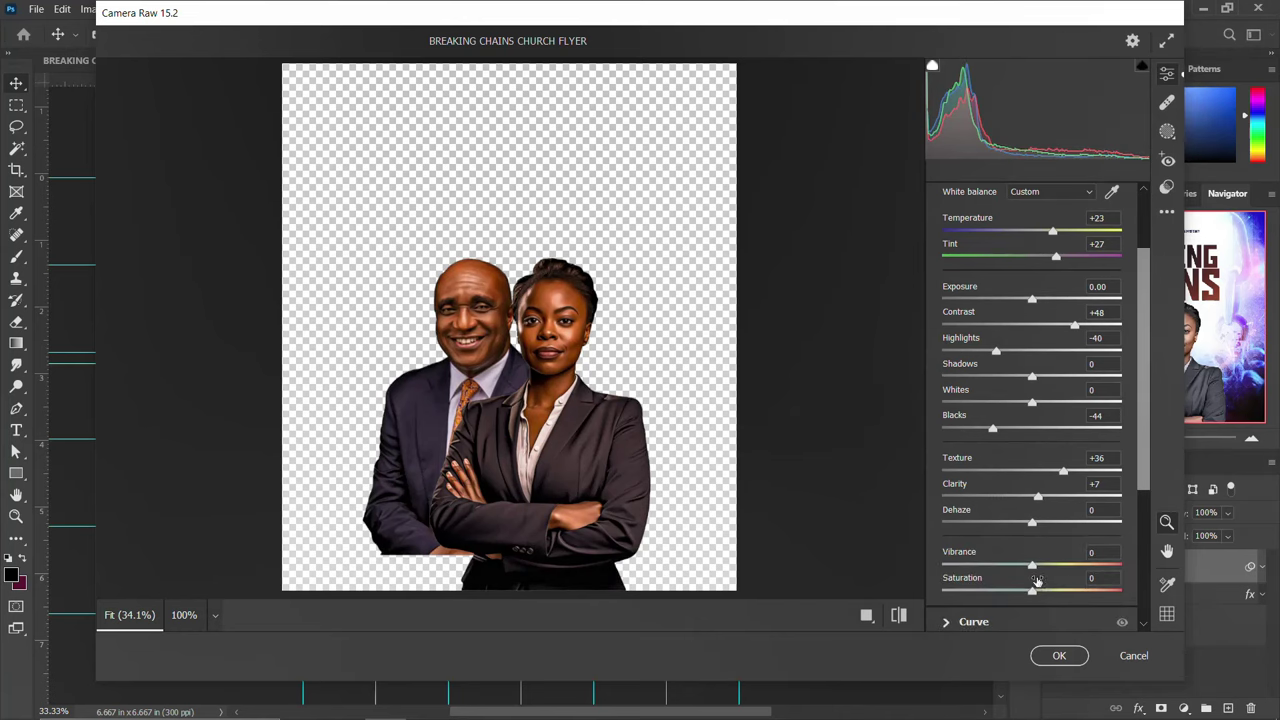
pyautogui.moveTo(1031, 567); pyautogui.dragTo(1040, 593)
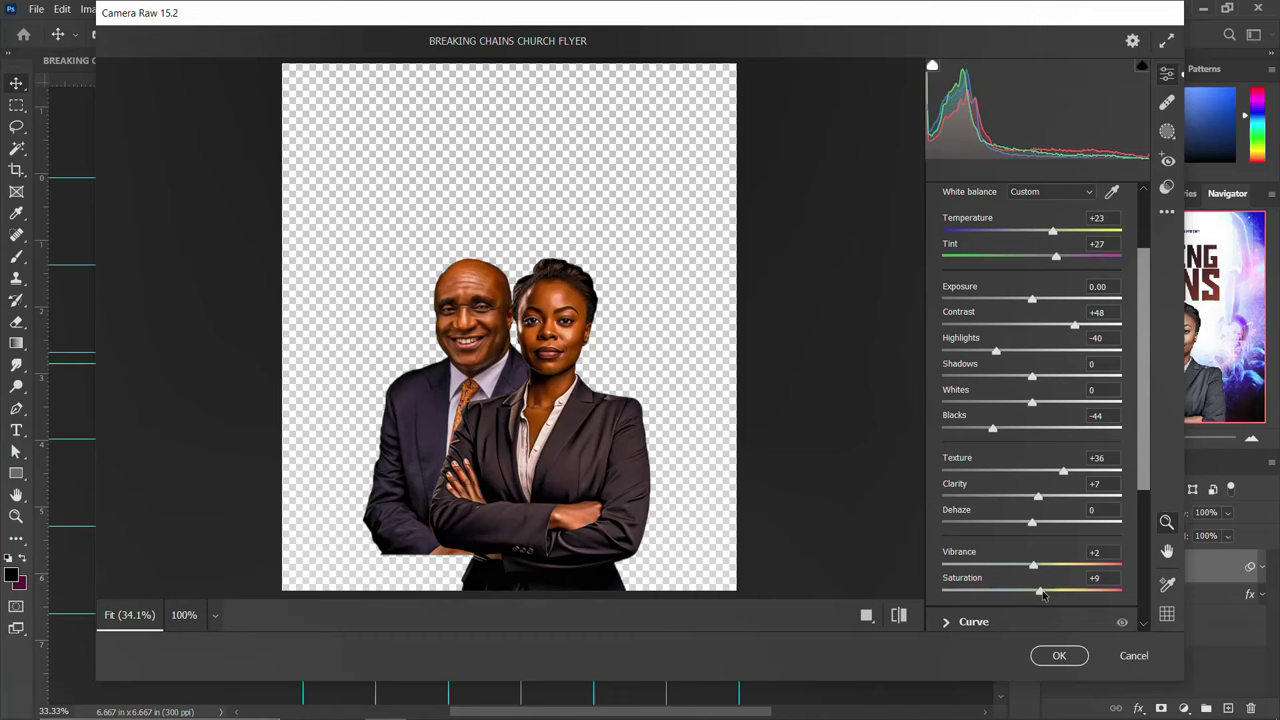
pyautogui.click(868, 614)
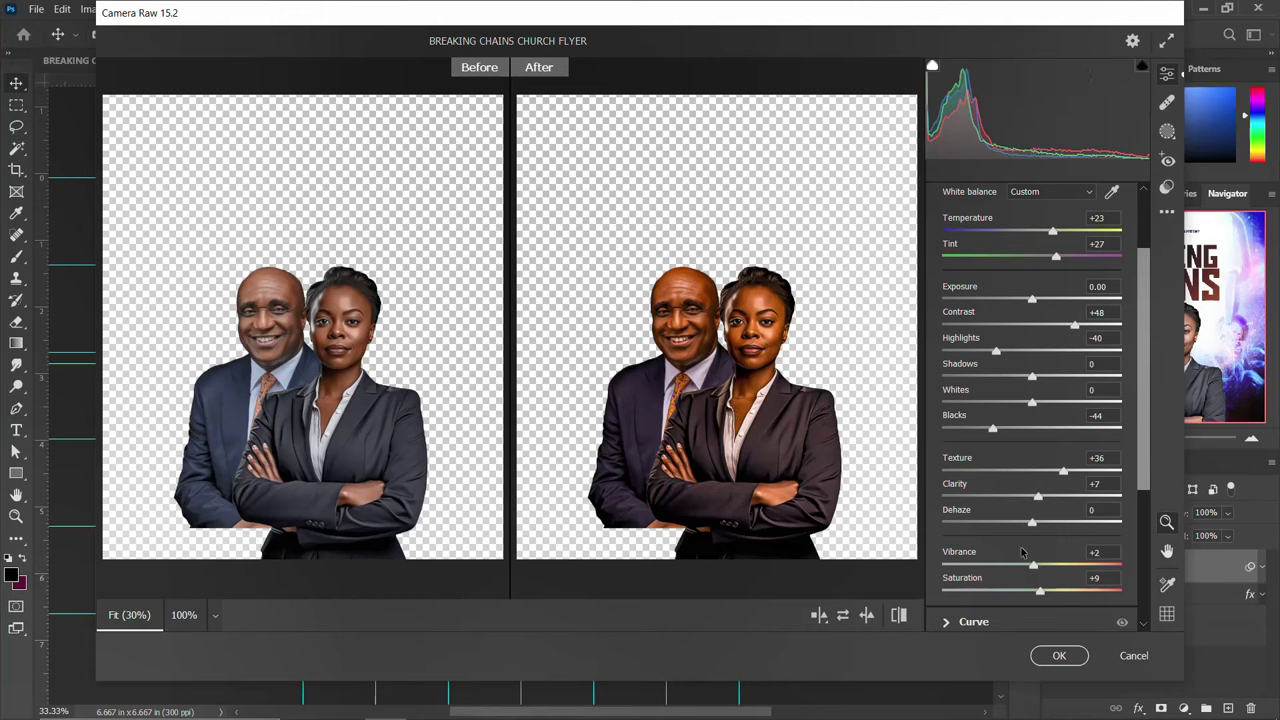
pyautogui.click(1058, 655)
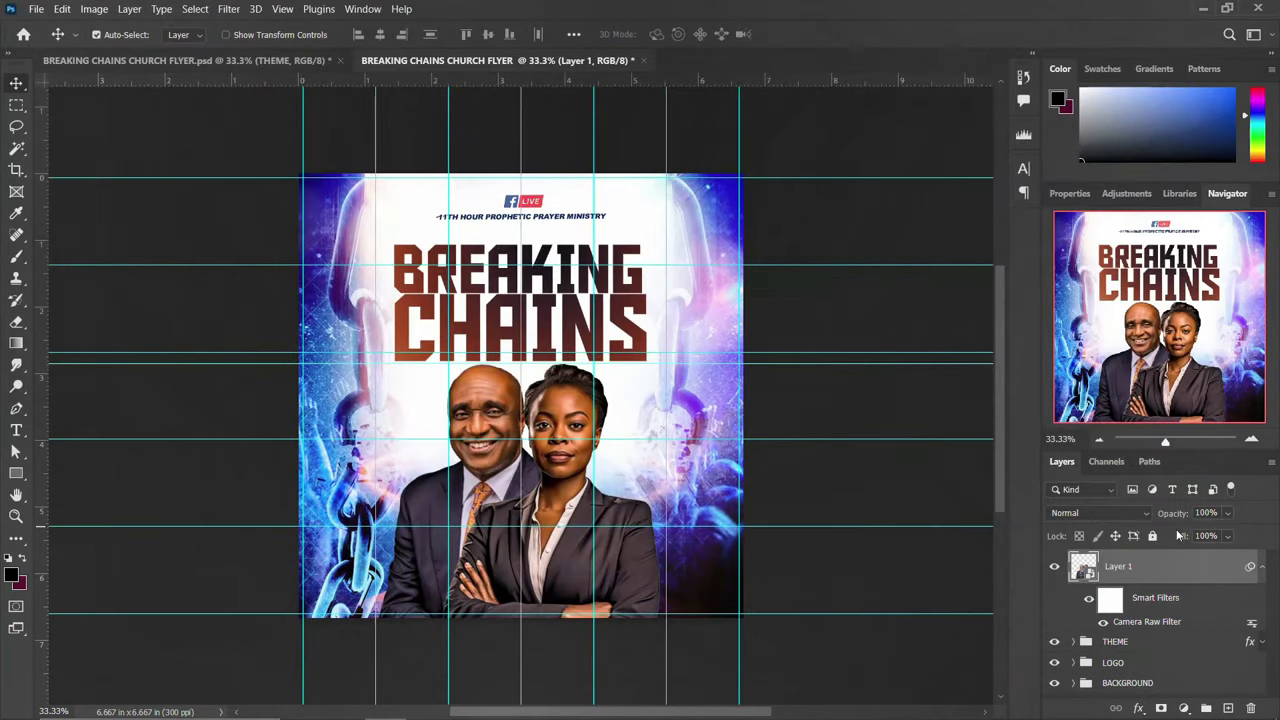
# Copy 'With' from the notes and add it as a new text layer on the man's jacket
pyautogui.click(1261, 568)
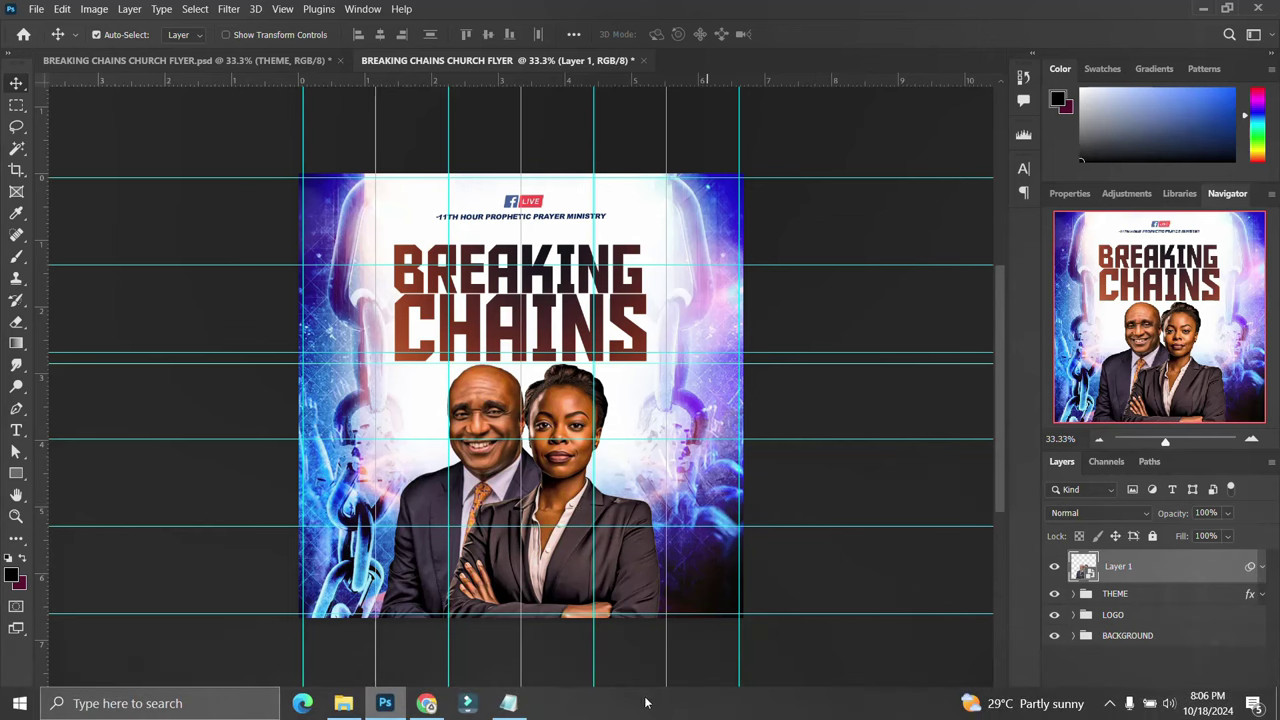
pyautogui.click(511, 703)
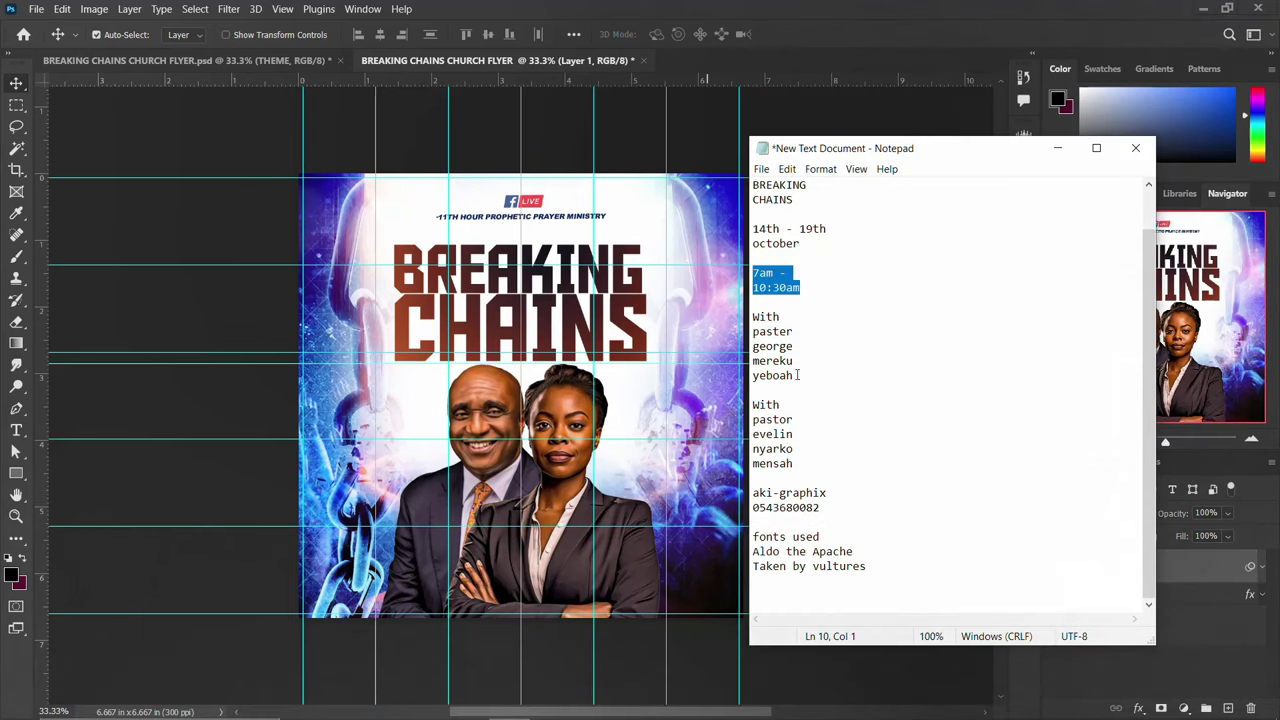
pyautogui.moveTo(787, 315); pyautogui.dragTo(714, 318)
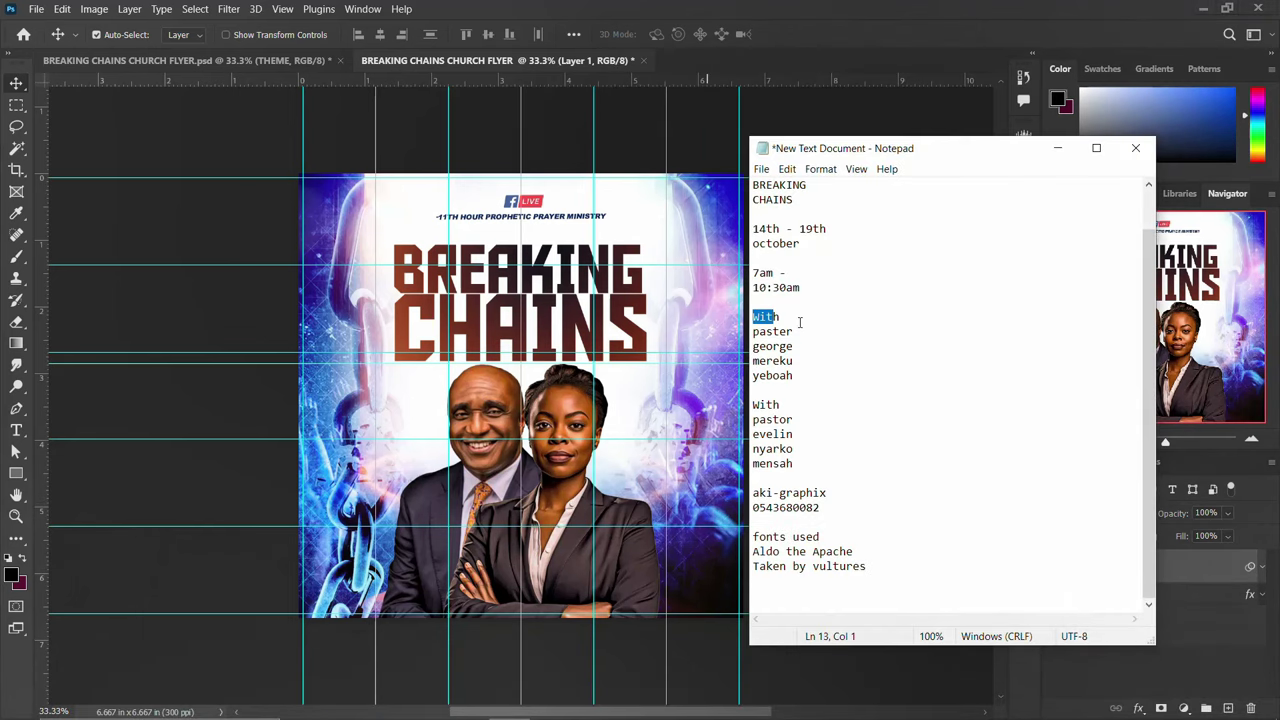
pyautogui.moveTo(800, 321); pyautogui.dragTo(734, 314)
pyautogui.click(481, 432)
pyautogui.press('t')
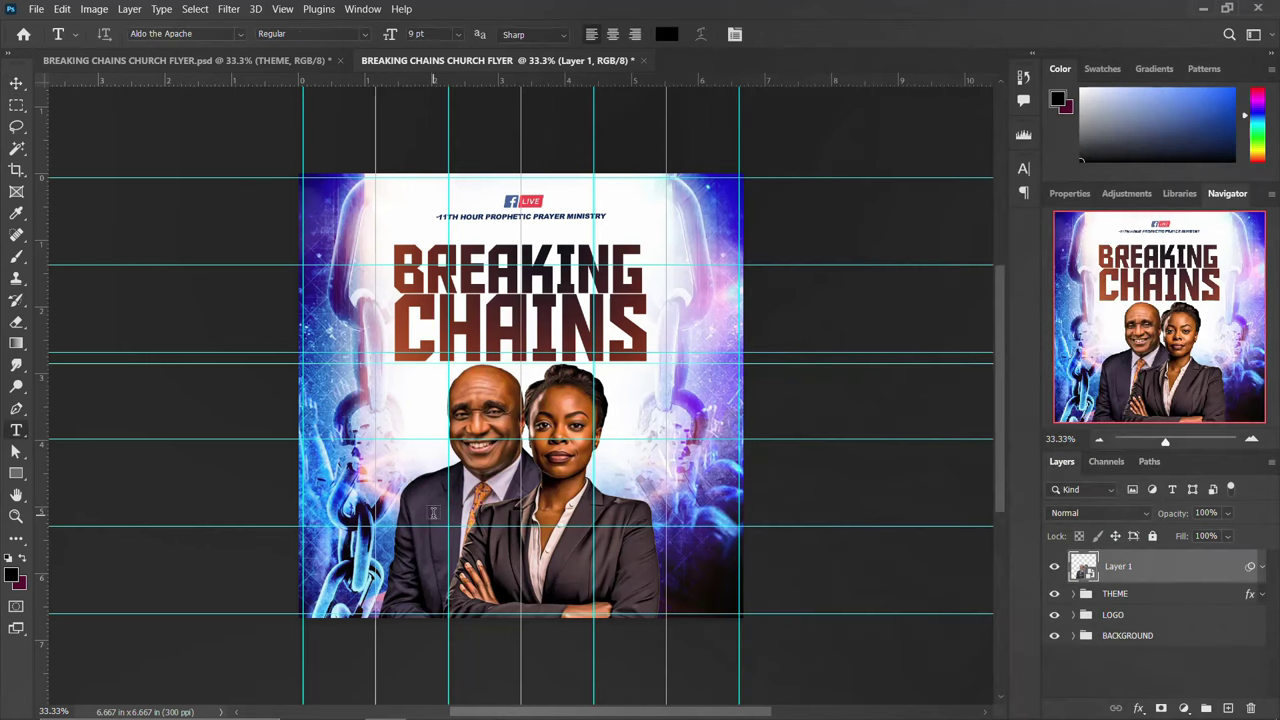
pyautogui.click(433, 513)
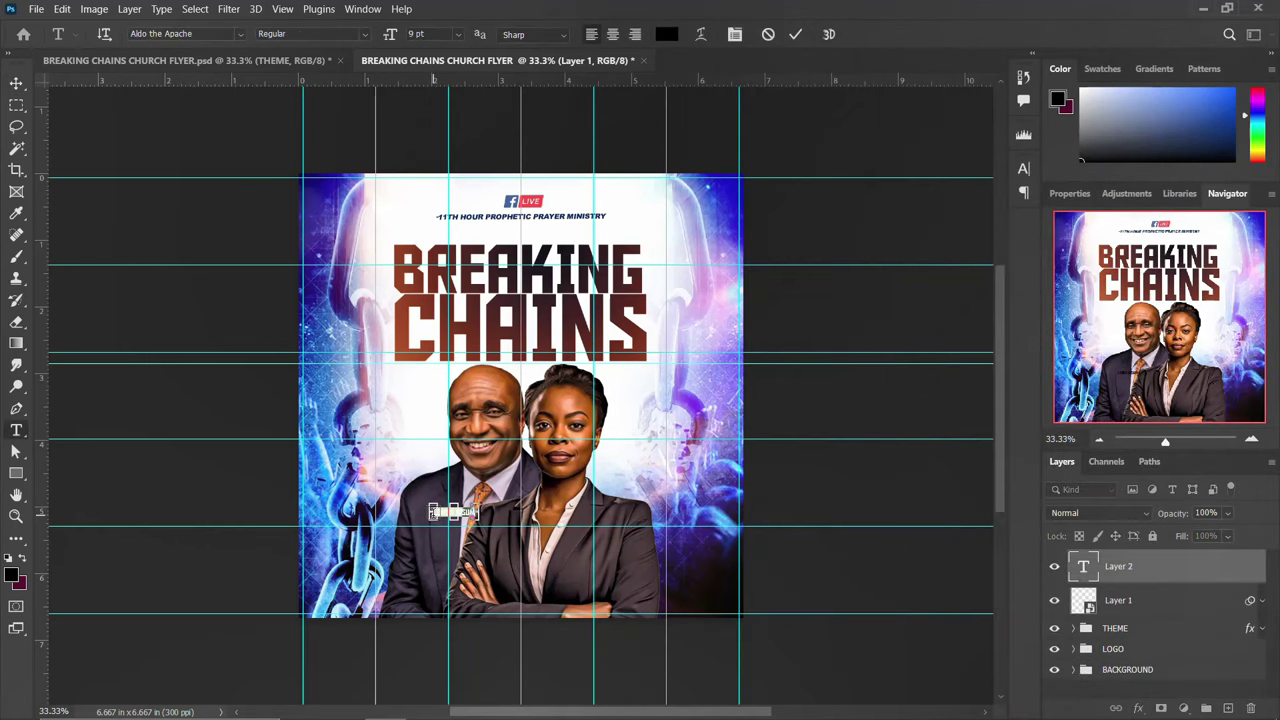
pyautogui.press('BackSpace')
pyautogui.write('With')
pyautogui.hotkey('ctrl', 'Return')
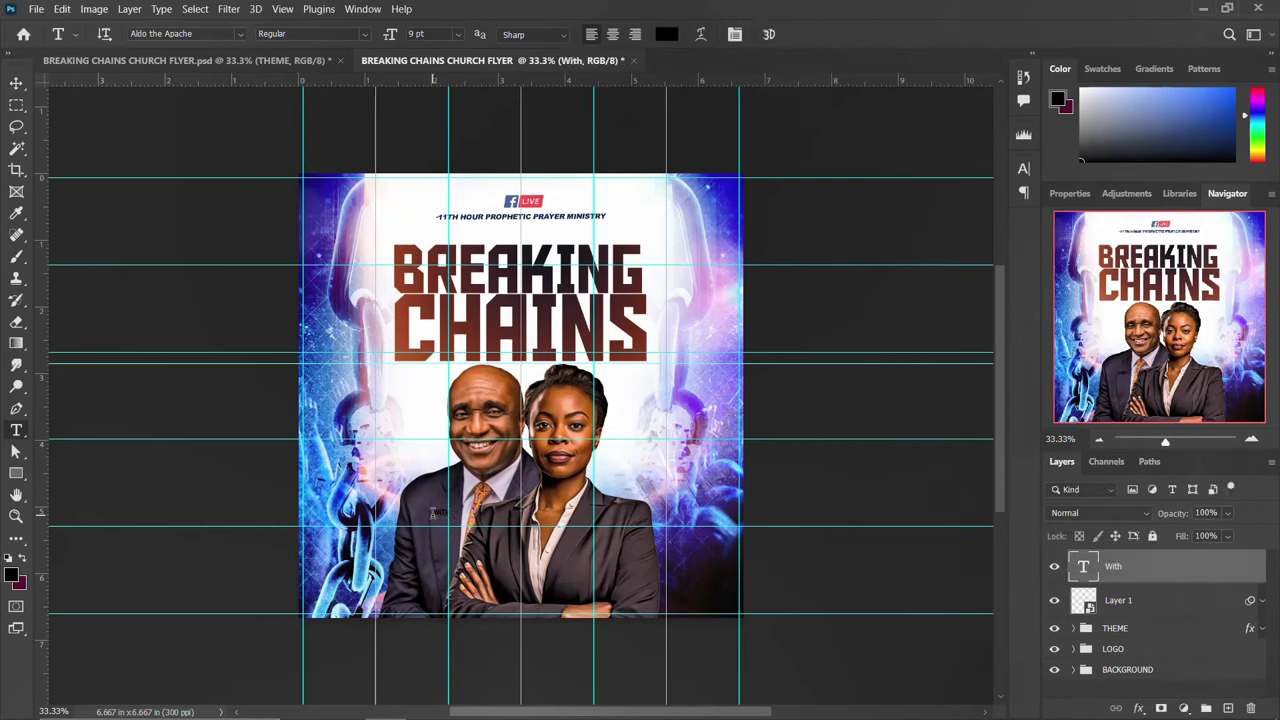
# Format the 'With' text in Taken by Vultures, colour #ffffff, 20 pt
pyautogui.click(1023, 168)
pyautogui.click(911, 192)
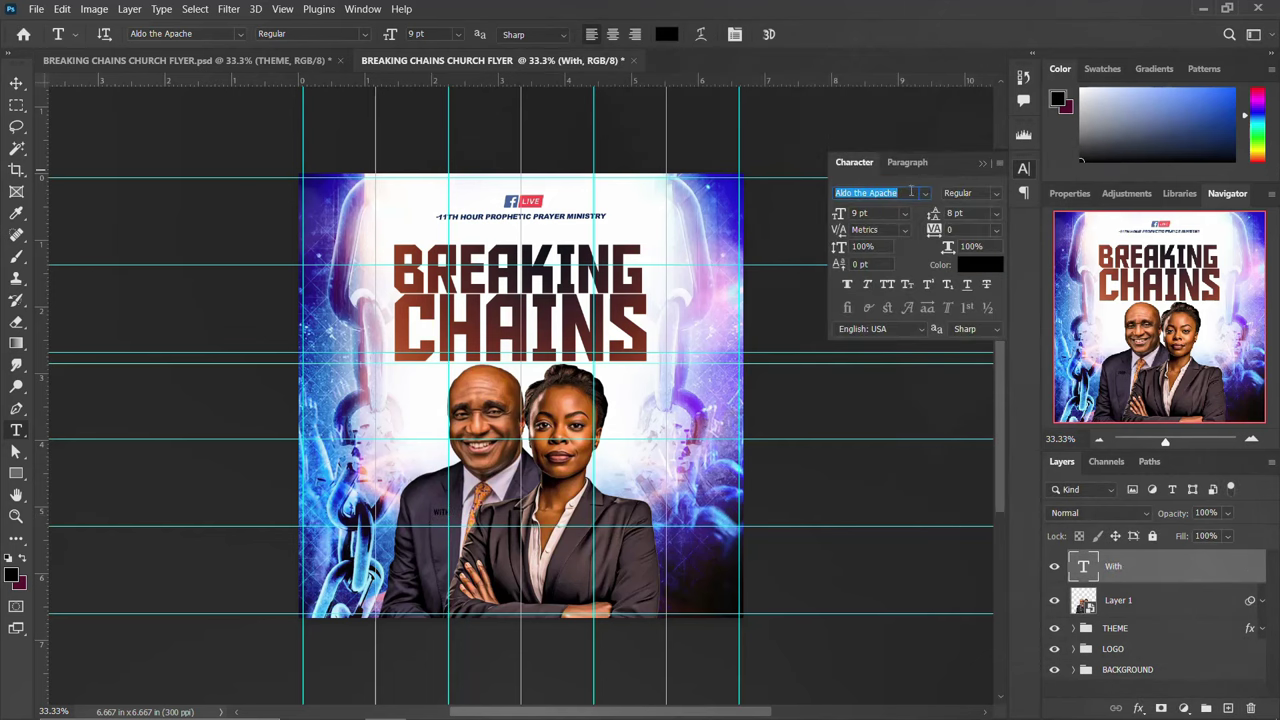
pyautogui.click(926, 194)
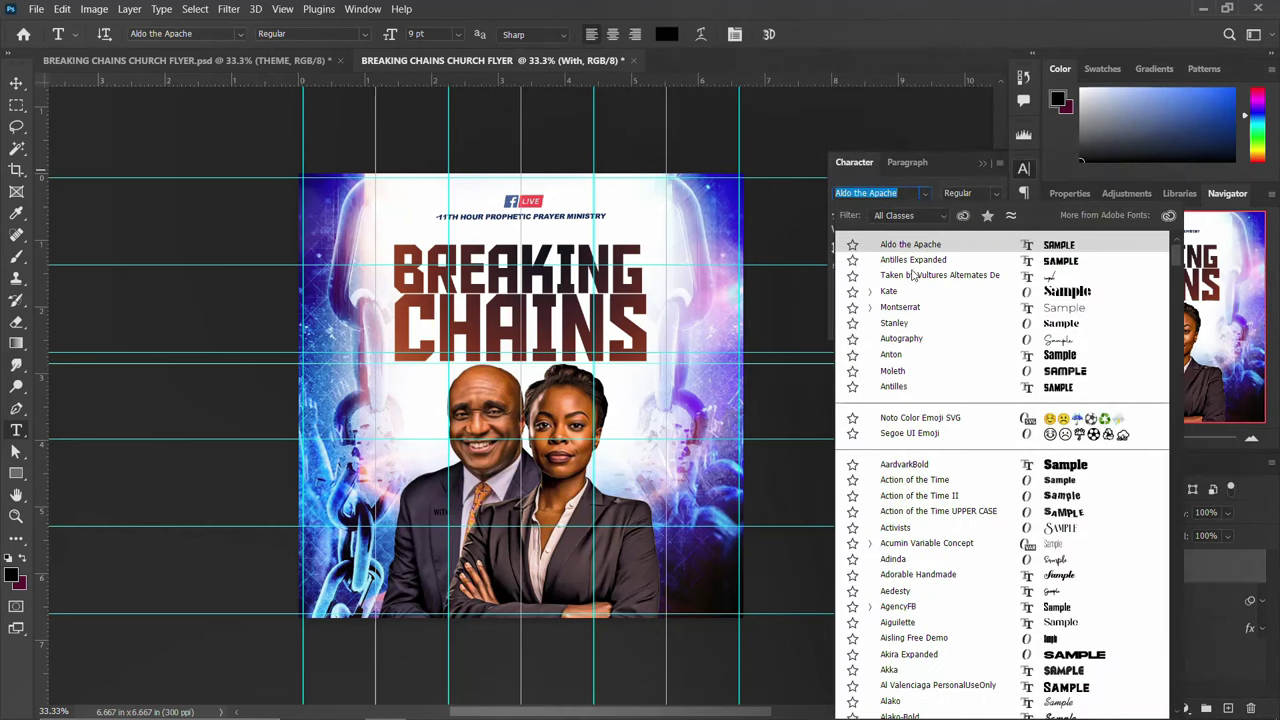
pyautogui.click(915, 283)
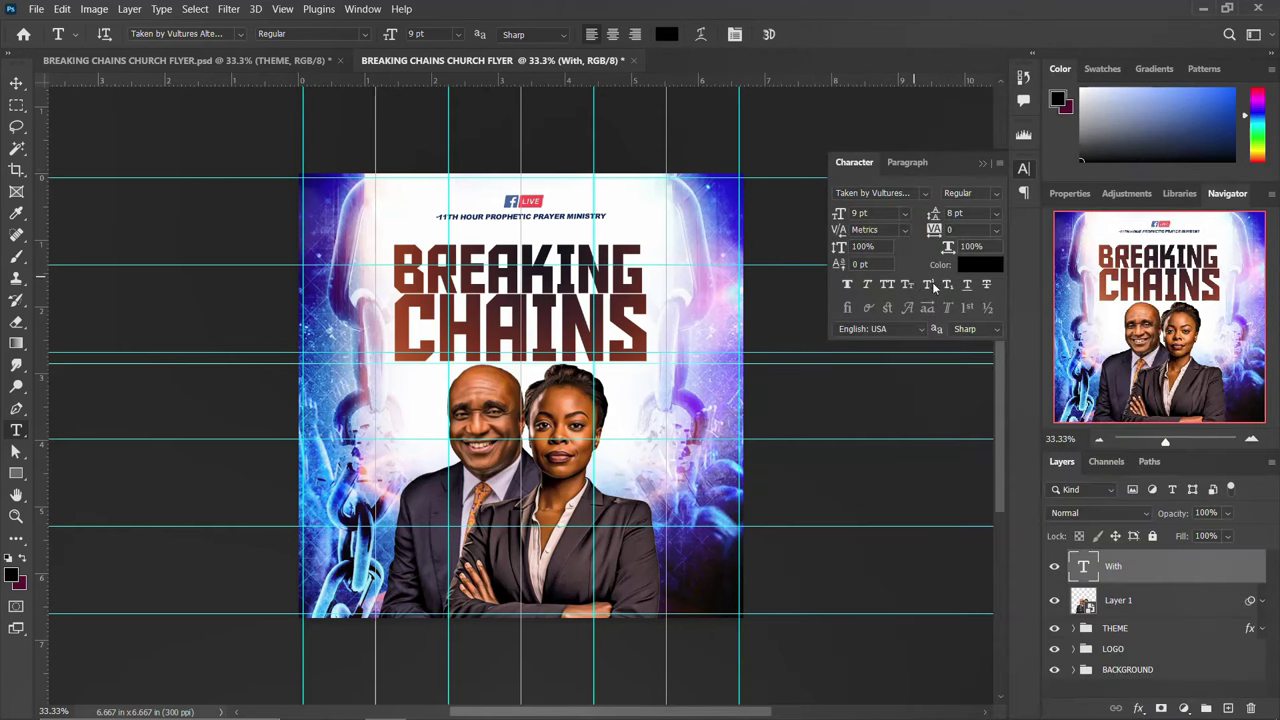
pyautogui.click(980, 266)
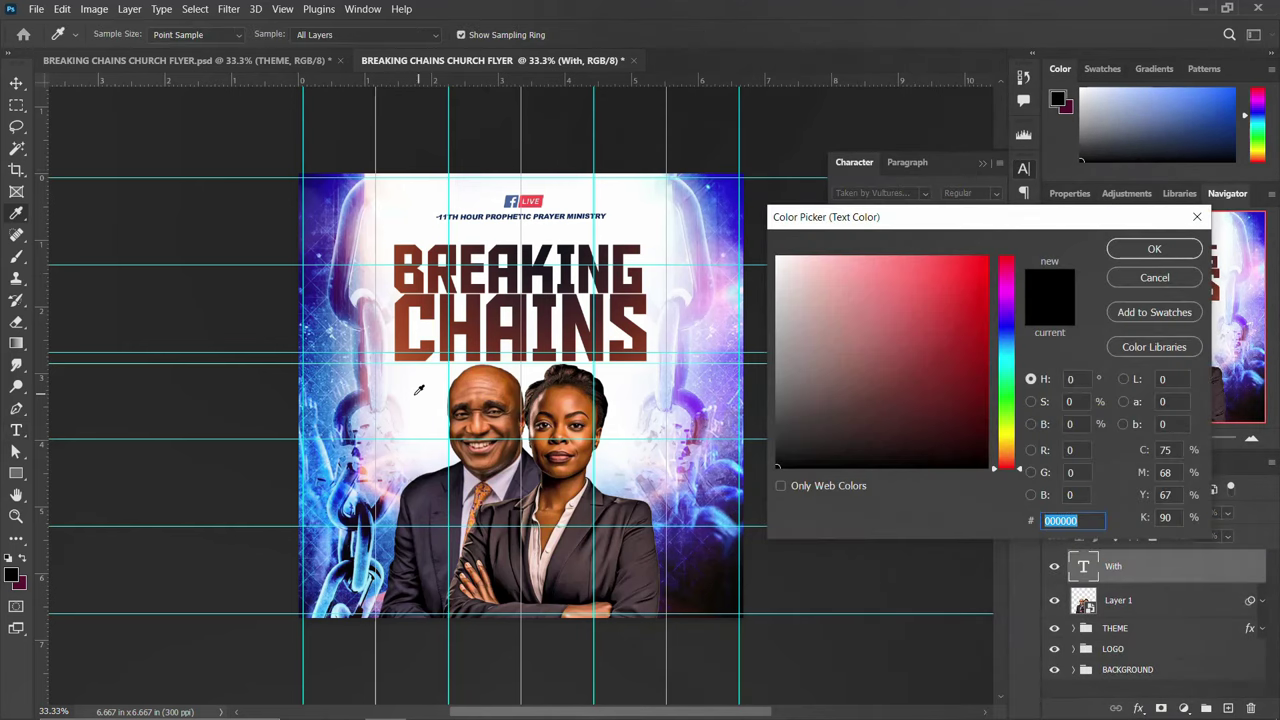
pyautogui.write('ffffff')
pyautogui.click(1155, 250)
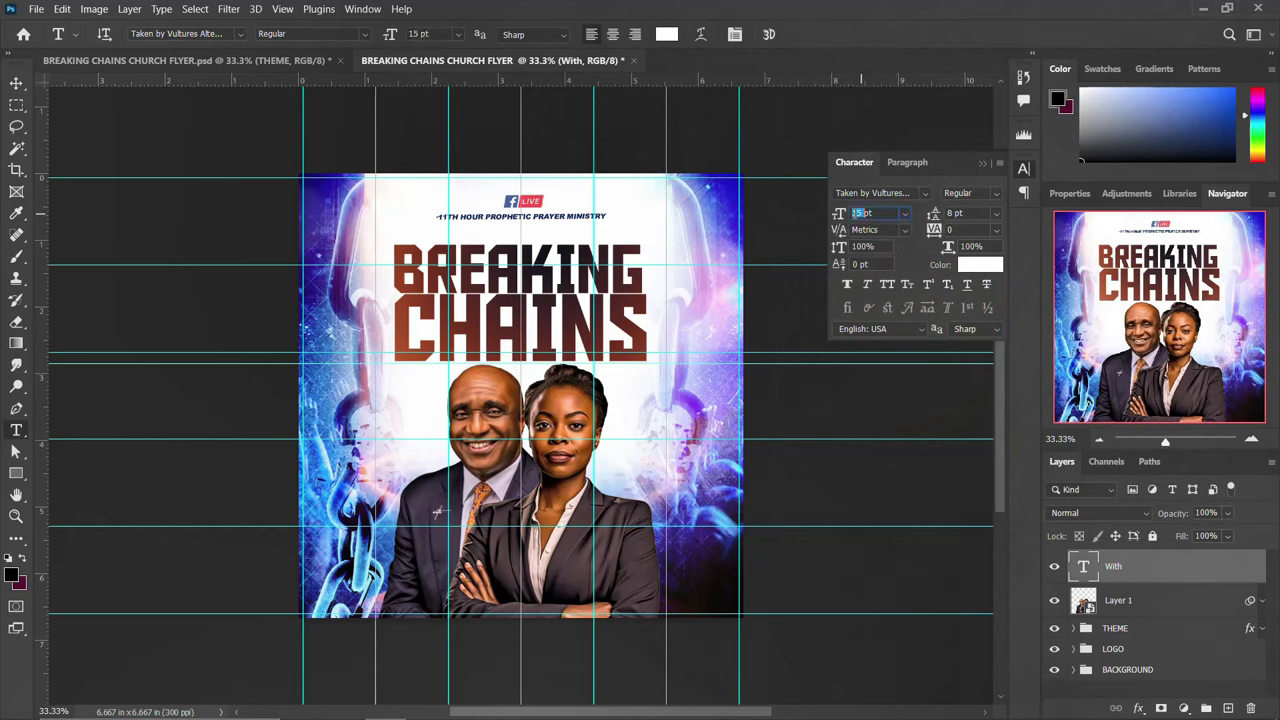
pyautogui.write('20')
pyautogui.click(1024, 168)
# Copy the first speaker's name from the notes into a new text layer below 'With'
pyautogui.moveTo(428, 703)
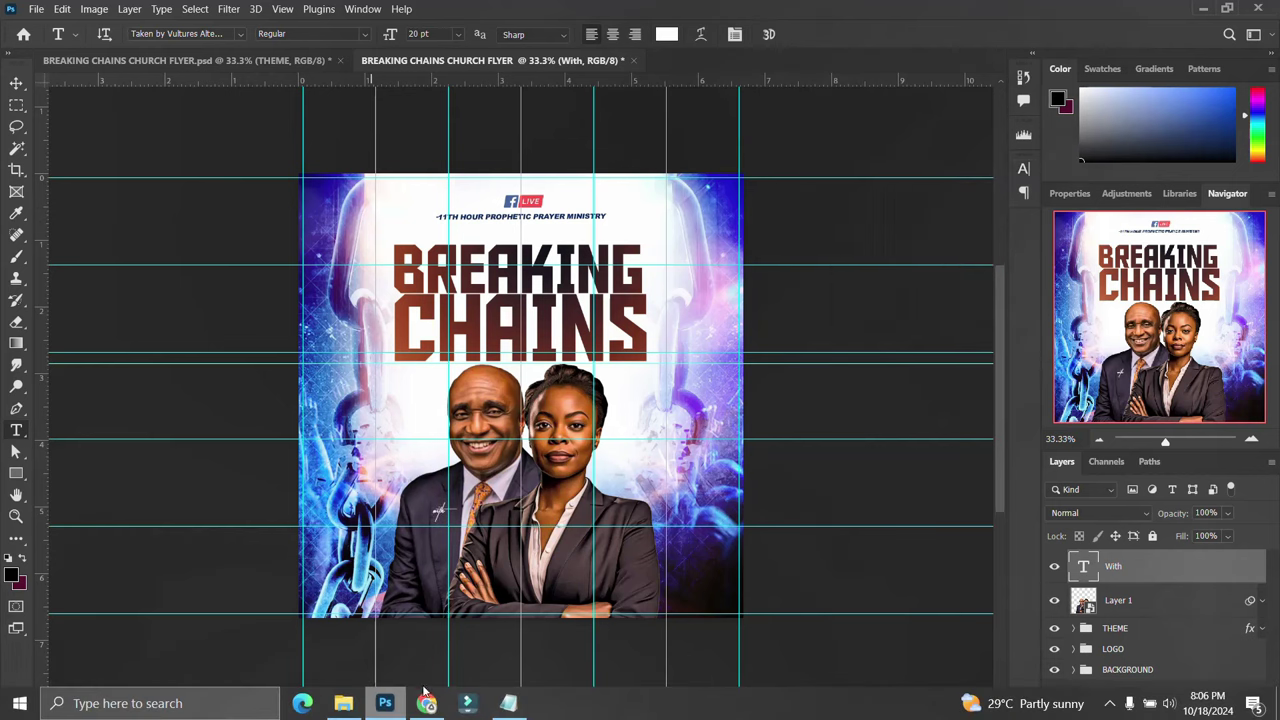
pyautogui.click(510, 703)
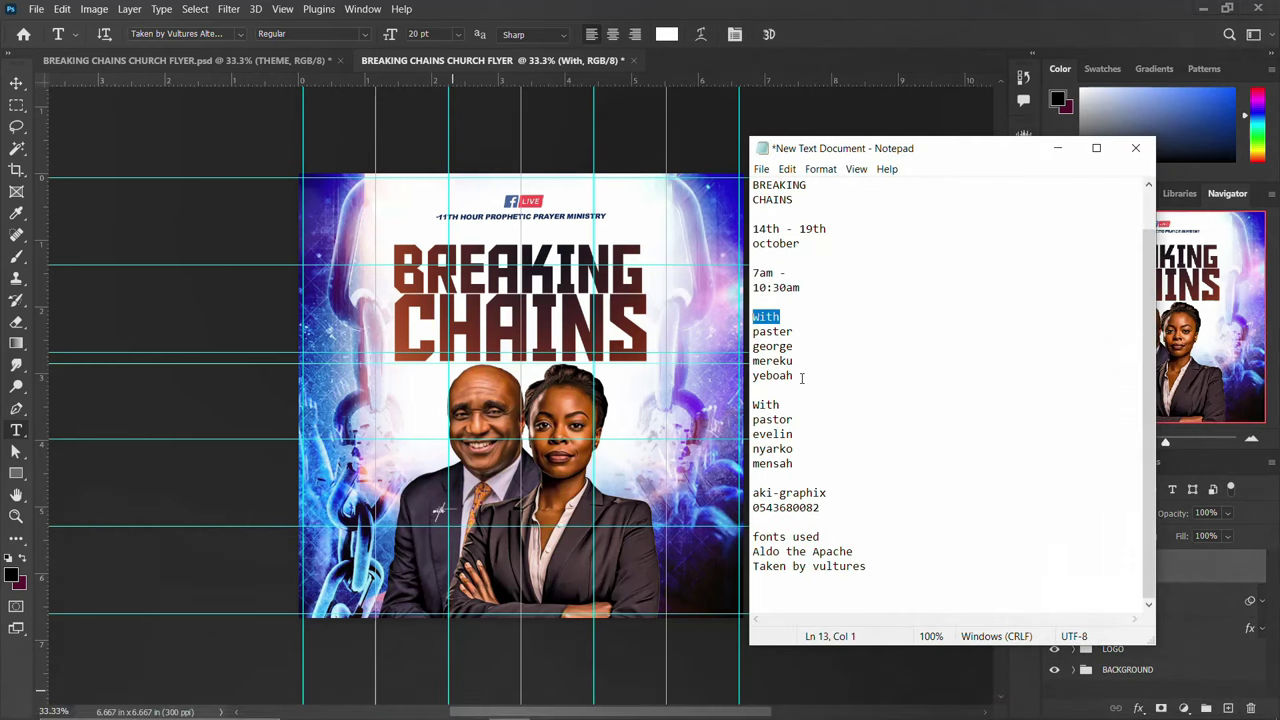
pyautogui.moveTo(800, 378); pyautogui.dragTo(749, 331)
pyautogui.hotkey('ctrl', 'c')
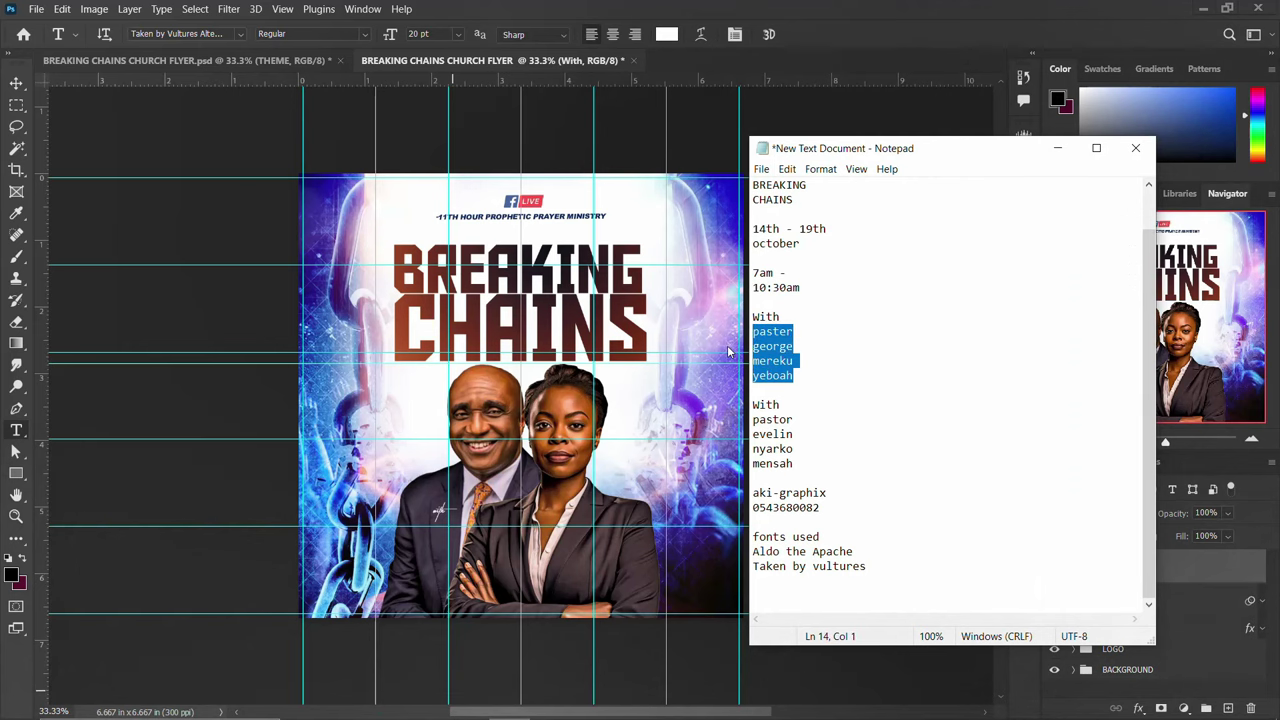
pyautogui.click(817, 108)
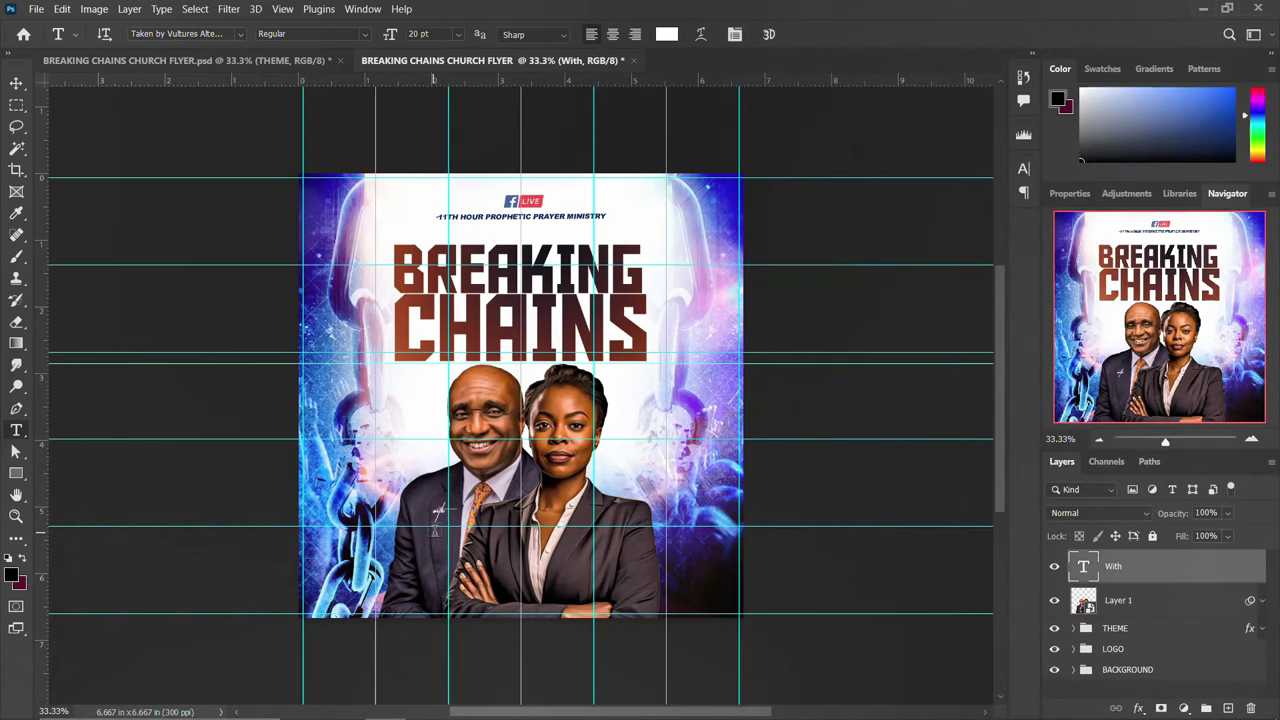
pyautogui.click(442, 537)
pyautogui.hotkey('ctrl', 'v')
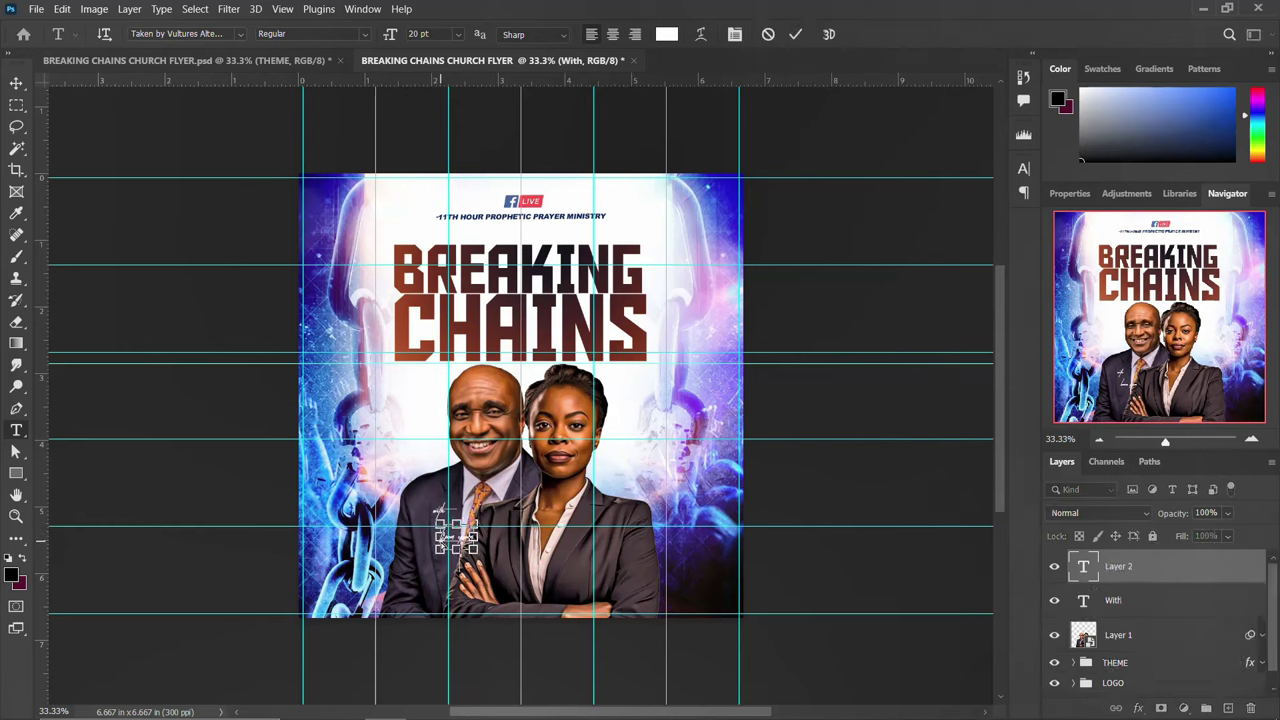
pyautogui.hotkey('ctrl', 'Return')
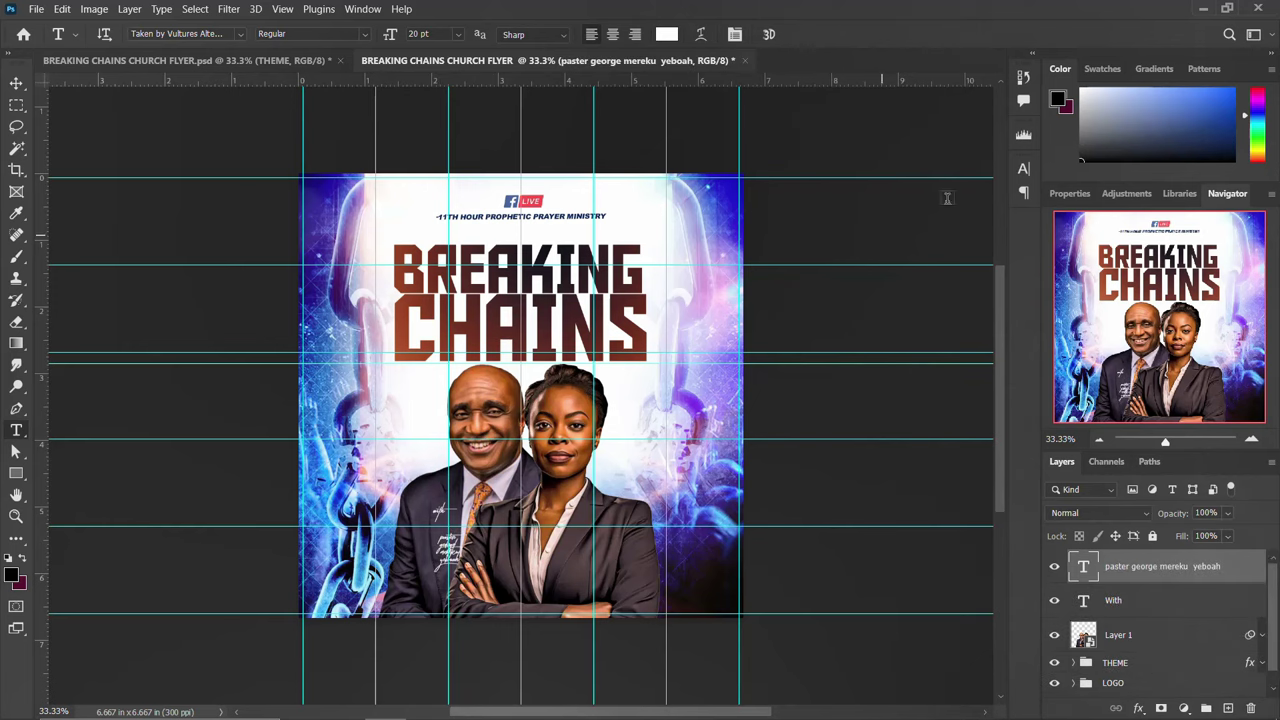
# Set the name text to Aldo the Apache at 10 pt
pyautogui.click(1023, 168)
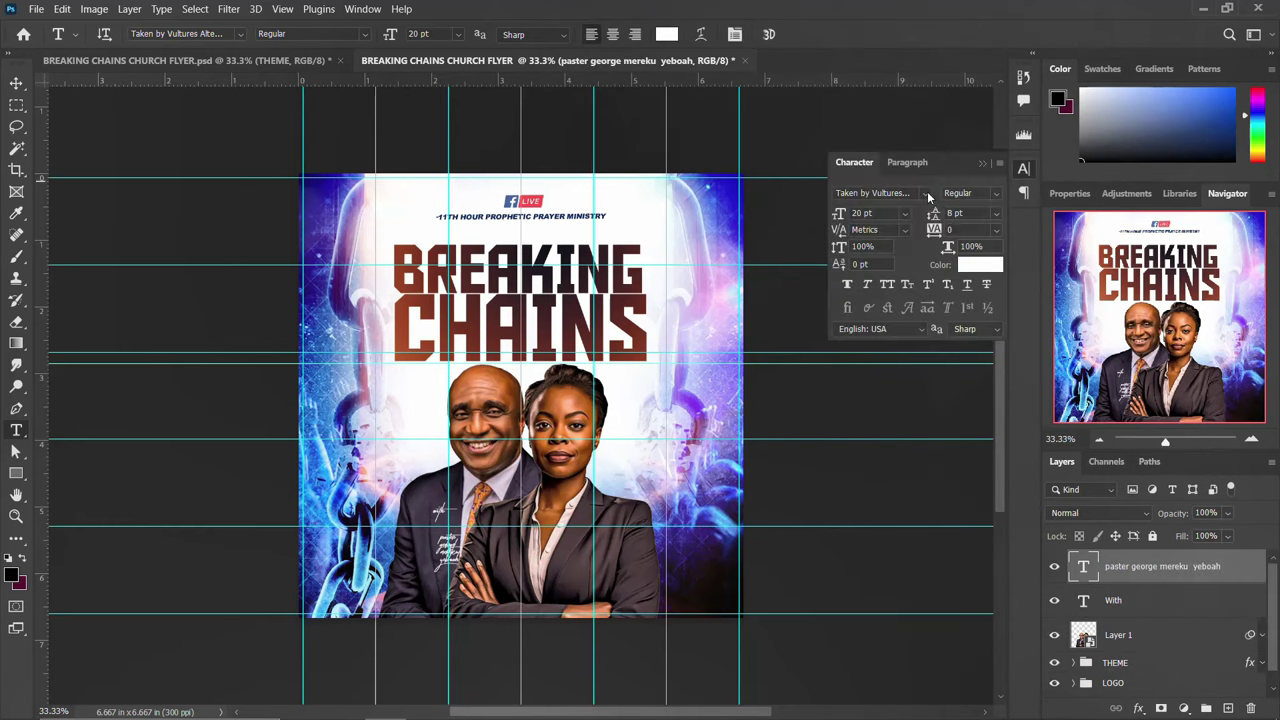
pyautogui.click(927, 193)
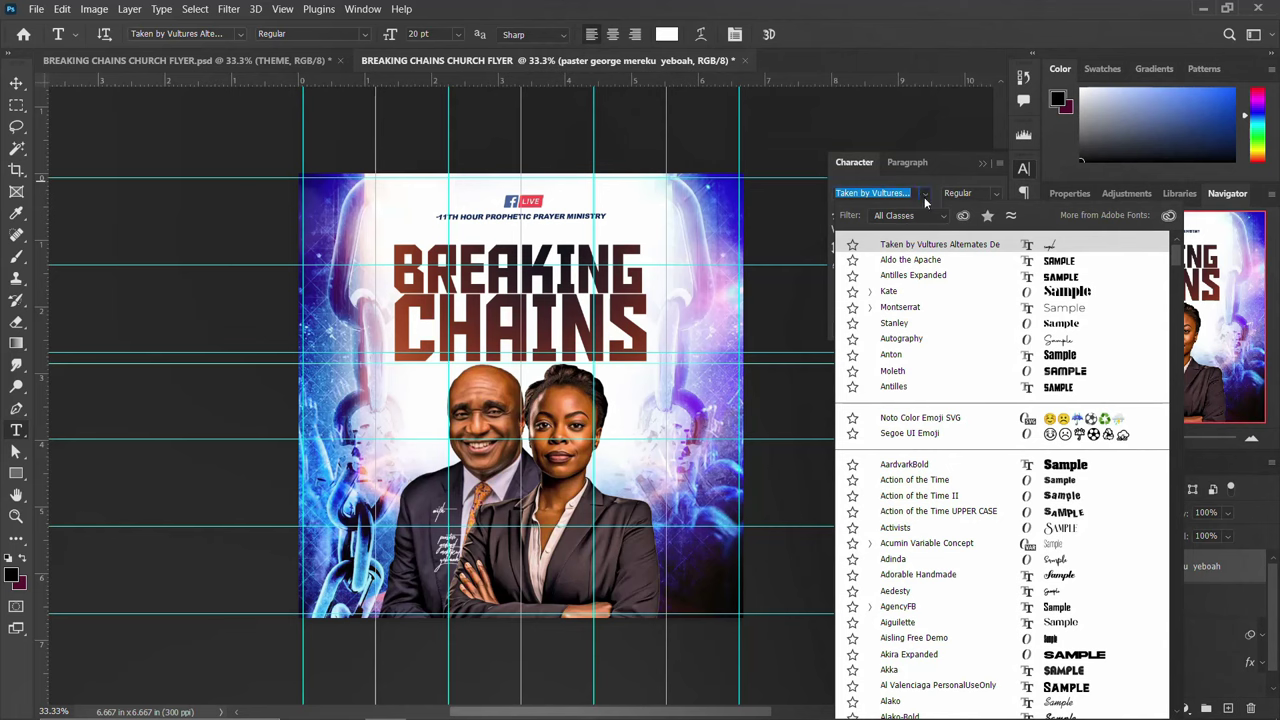
pyautogui.click(909, 260)
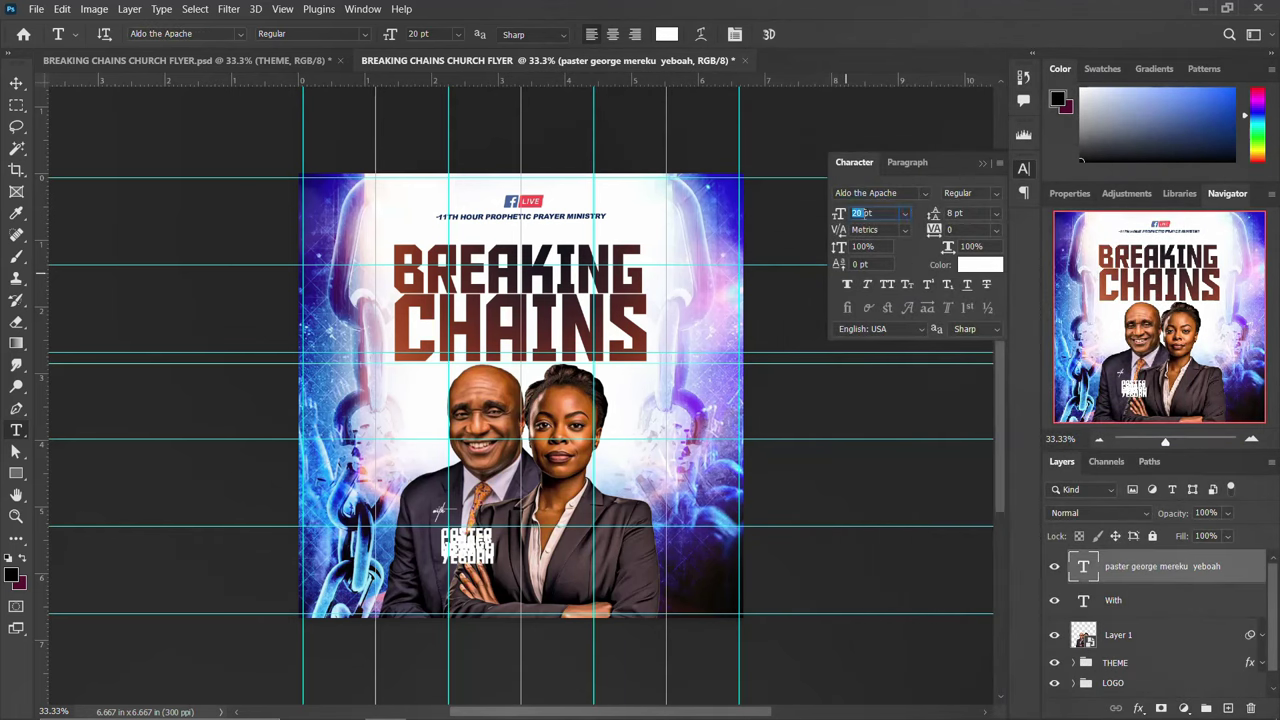
pyautogui.write('10')
pyautogui.press('Return')
pyautogui.click(1024, 170)
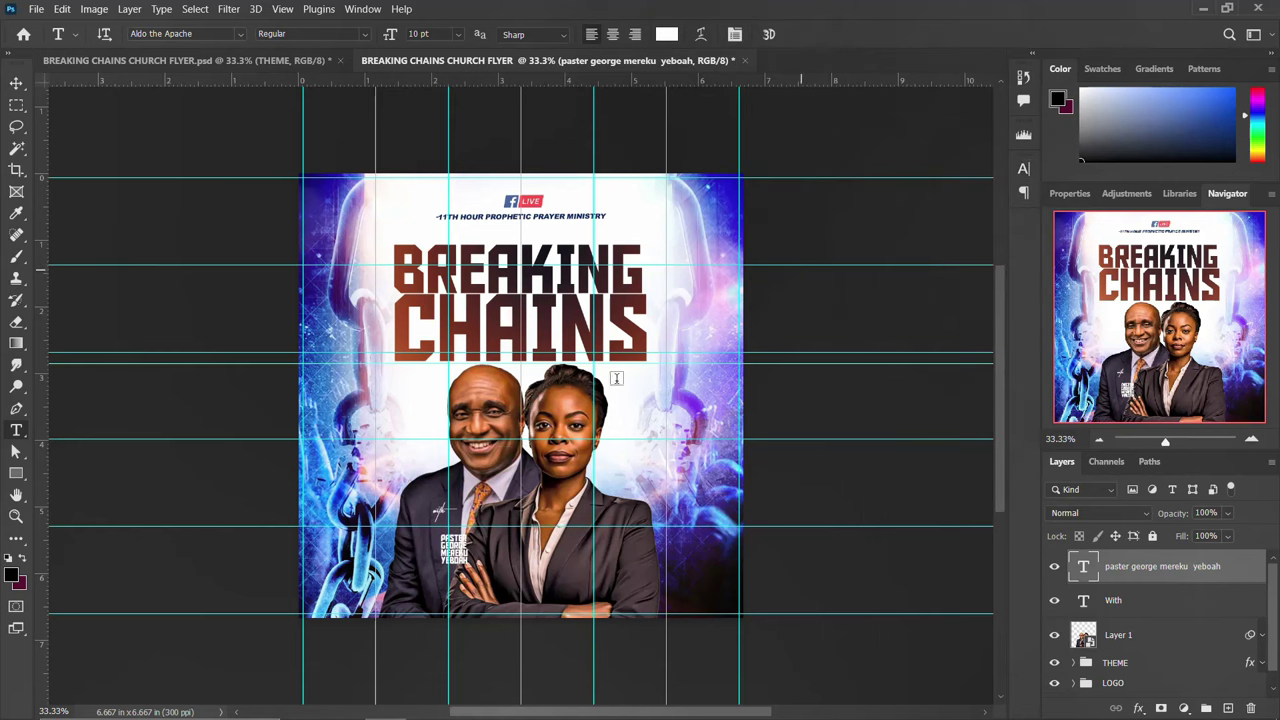
# Move the name up beside 'With' and nudge the 'With' caption to its left
pyautogui.press('v')
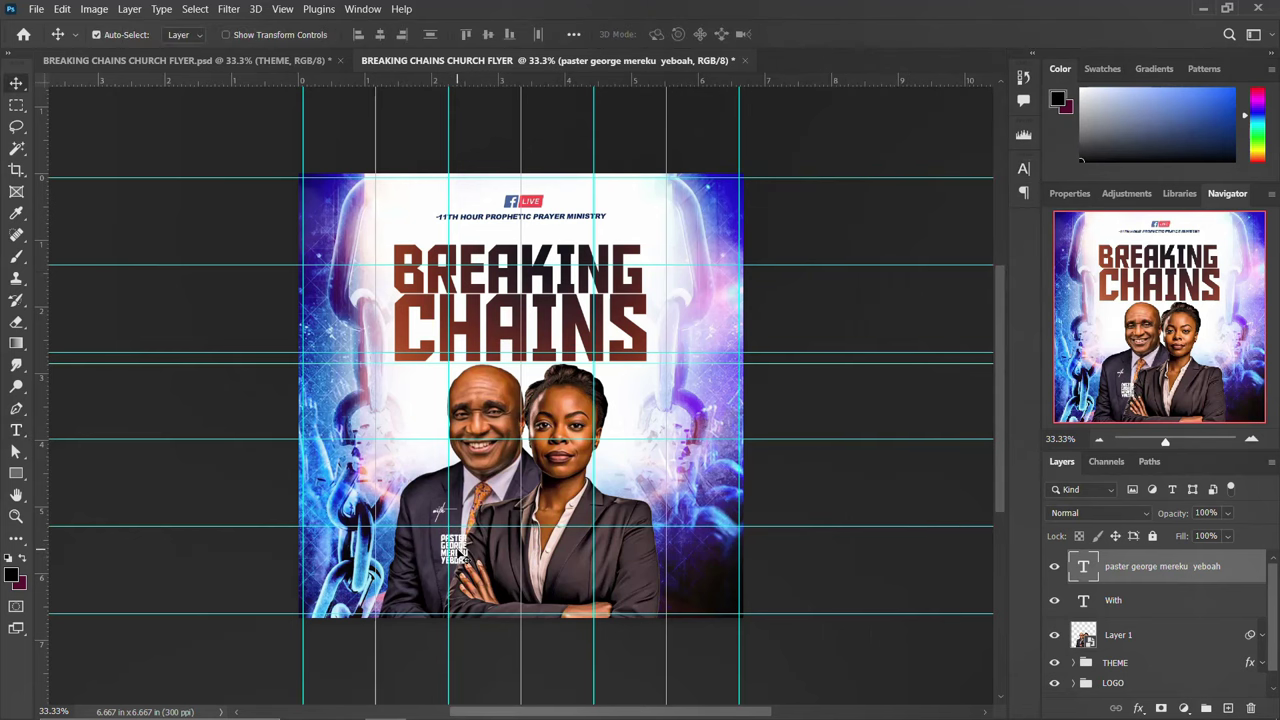
pyautogui.moveTo(438, 510); pyautogui.dragTo(480, 494)
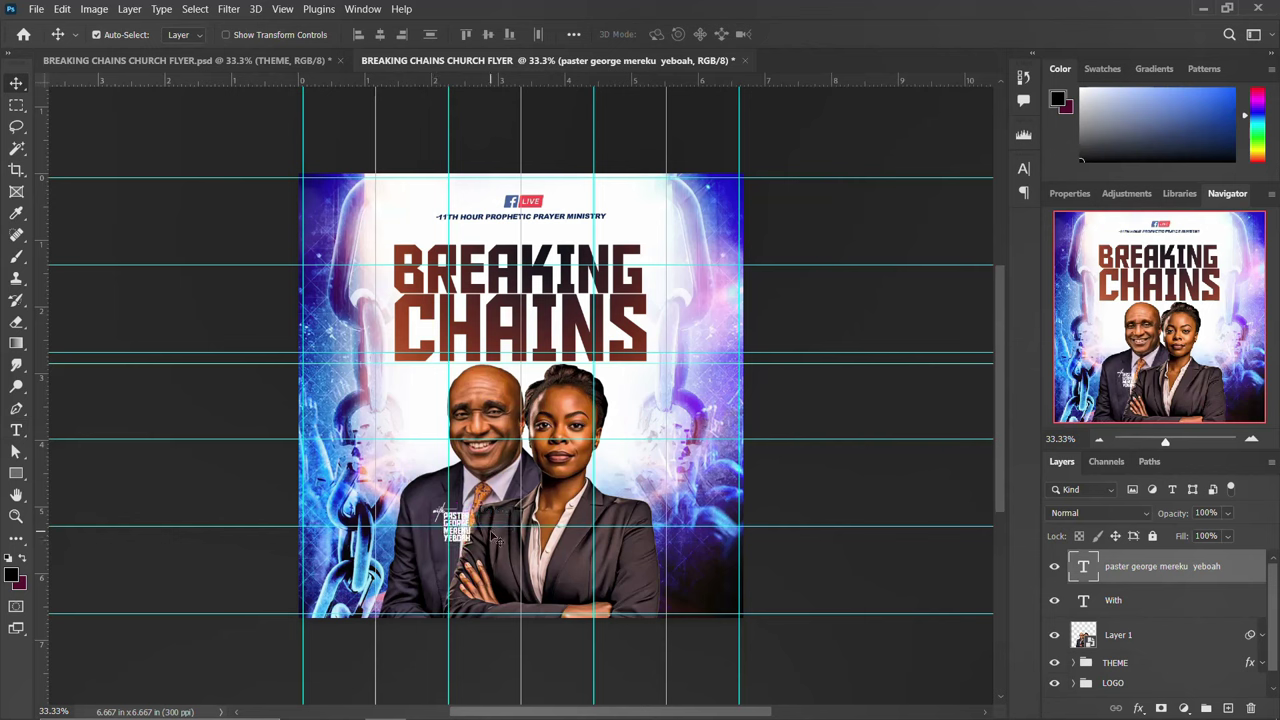
pyautogui.click(1023, 170)
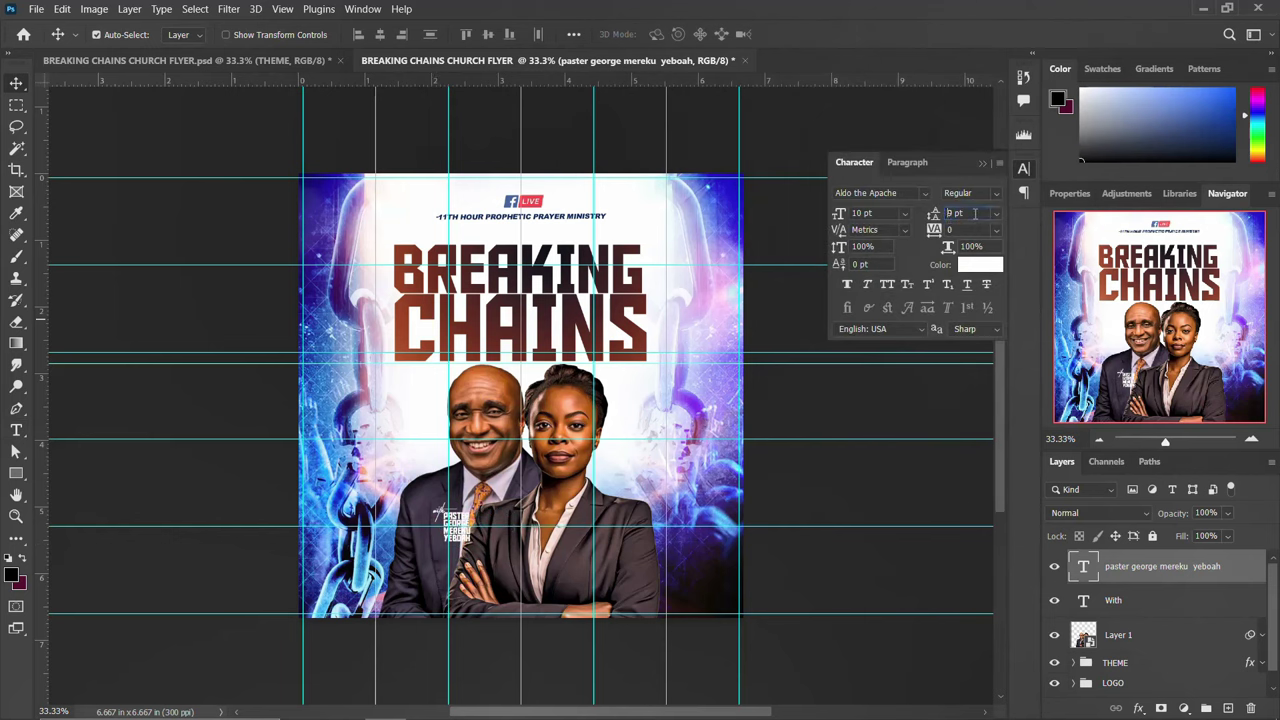
pyautogui.click(974, 213)
pyautogui.click(1023, 170)
pyautogui.hotkey('ctrl', '+')
pyautogui.hotkey('ctrl', '+')
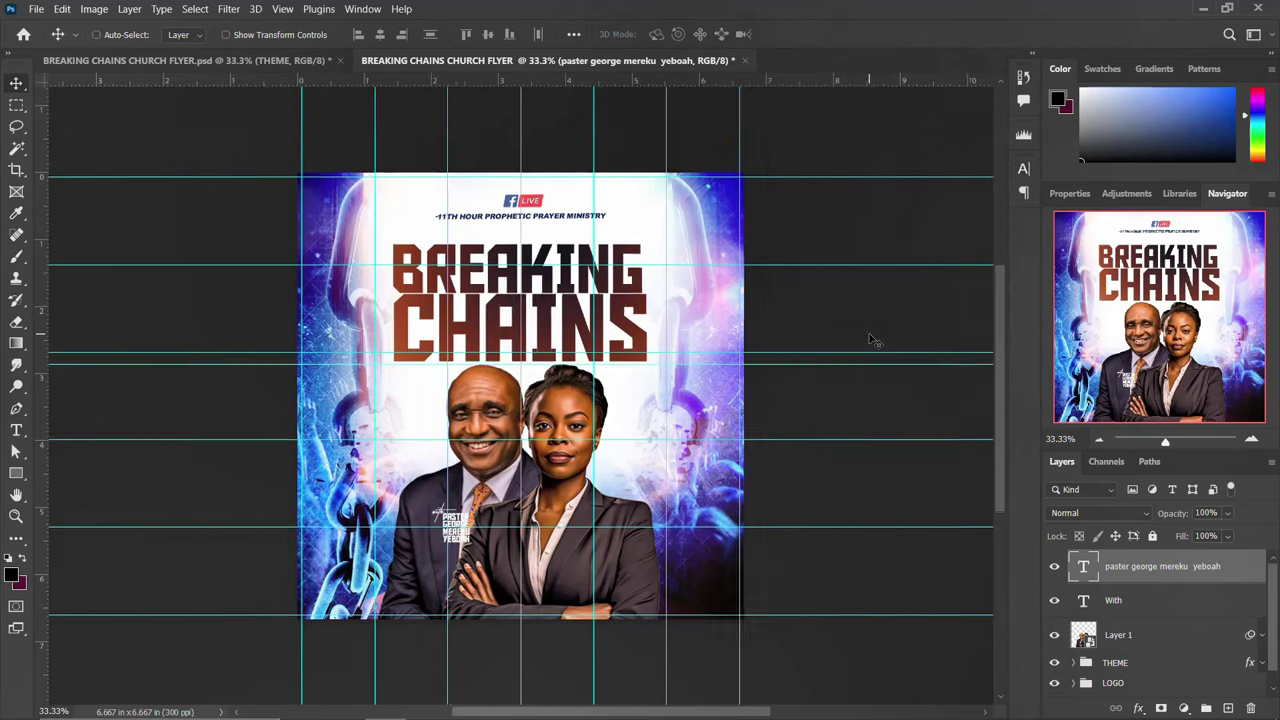
pyautogui.scroll(-4, 630, 431)
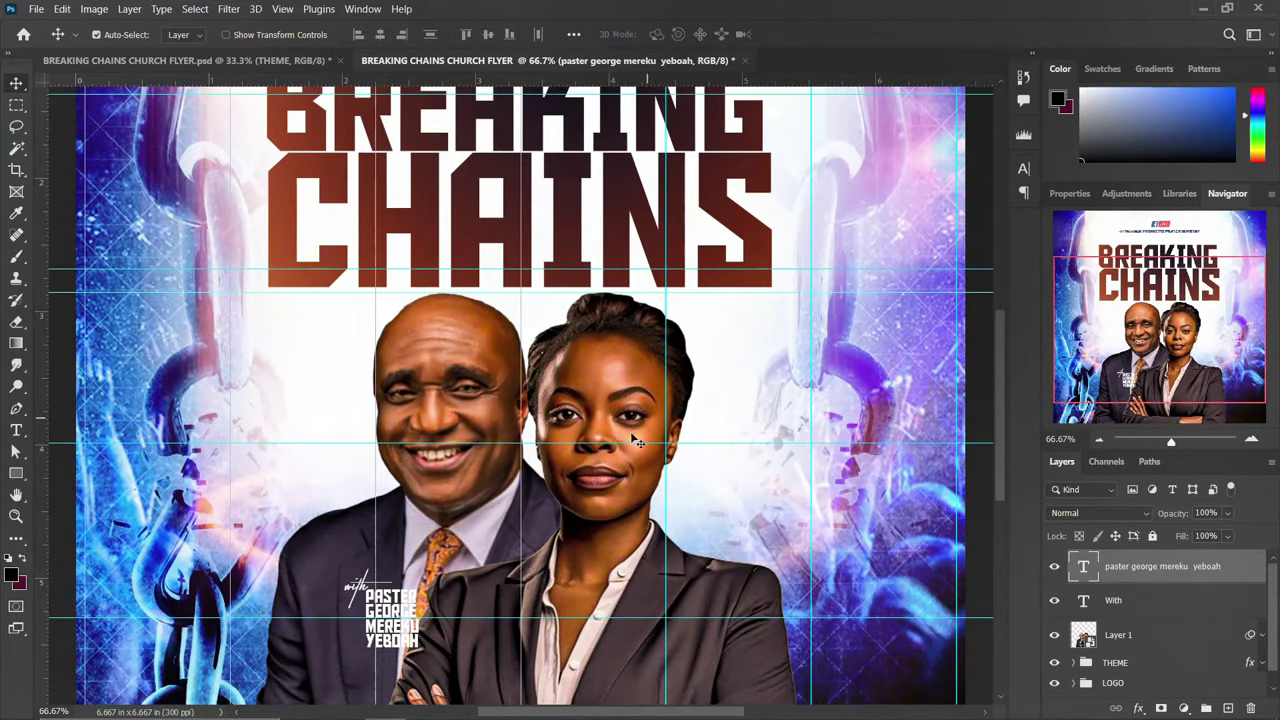
pyautogui.moveTo(366, 477)
pyautogui.mouseDown()
pyautogui.moveTo(339, 479)
pyautogui.moveTo(398, 492)
pyautogui.moveTo(376, 490)
pyautogui.mouseUp()
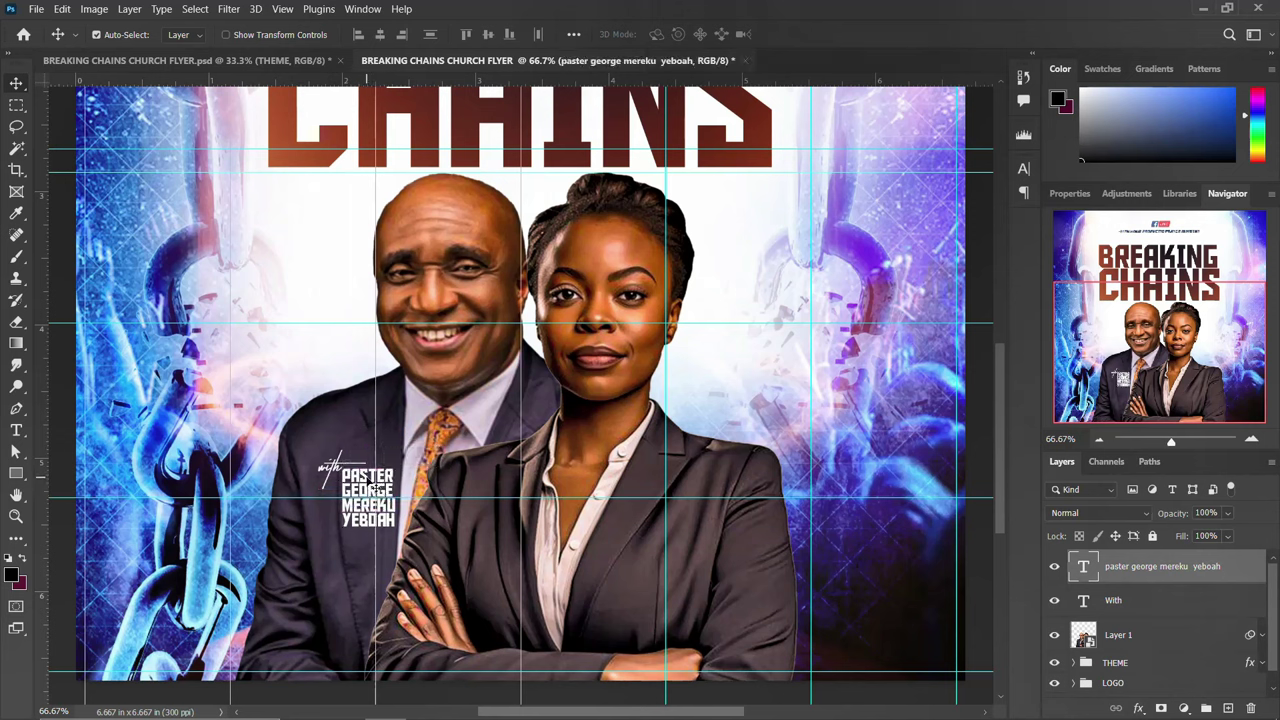
# Recolour the word PASTER in the name caption orange #ff5e00 and commit the edit
pyautogui.press('t')
pyautogui.click(345, 476)
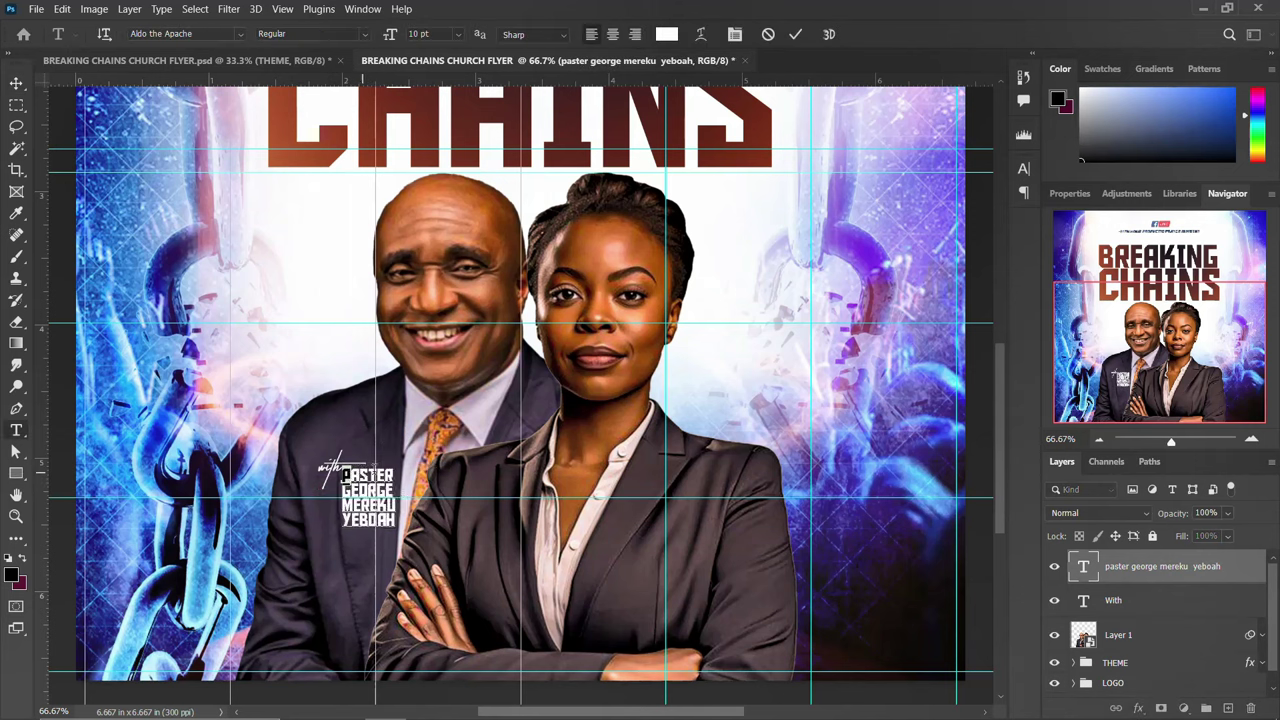
pyautogui.moveTo(345, 476); pyautogui.dragTo(398, 468)
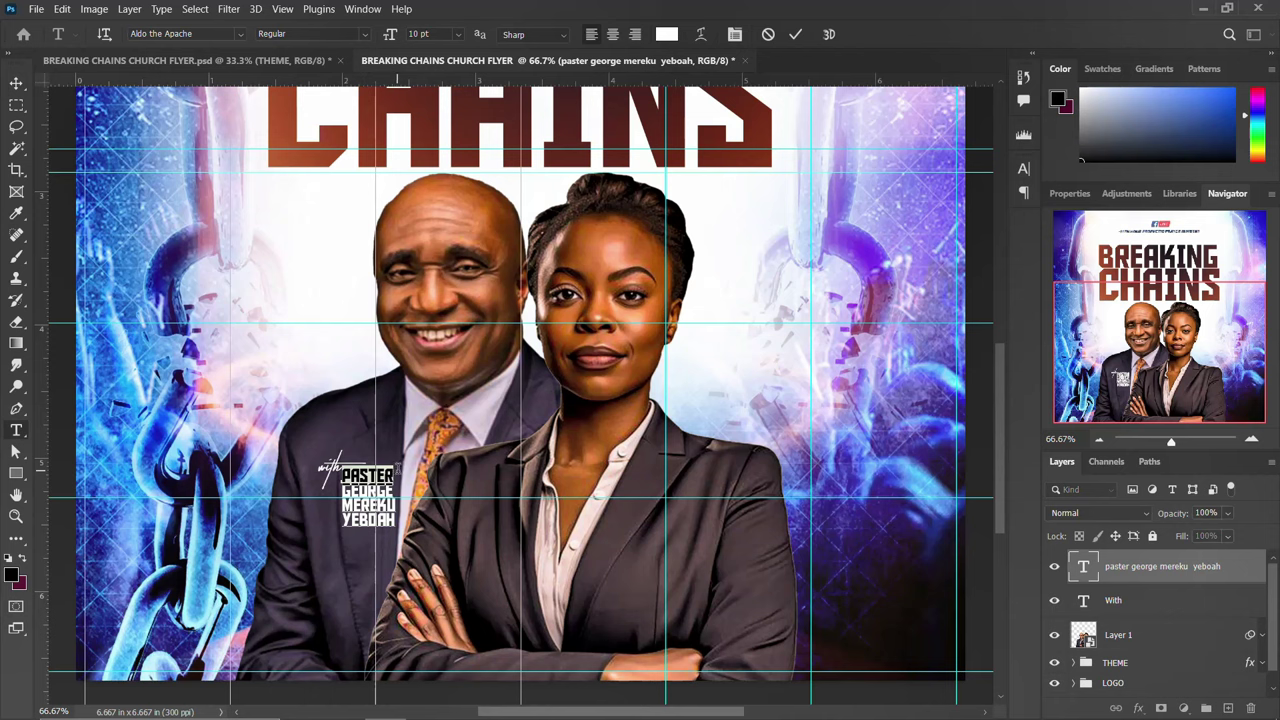
pyautogui.click(1023, 170)
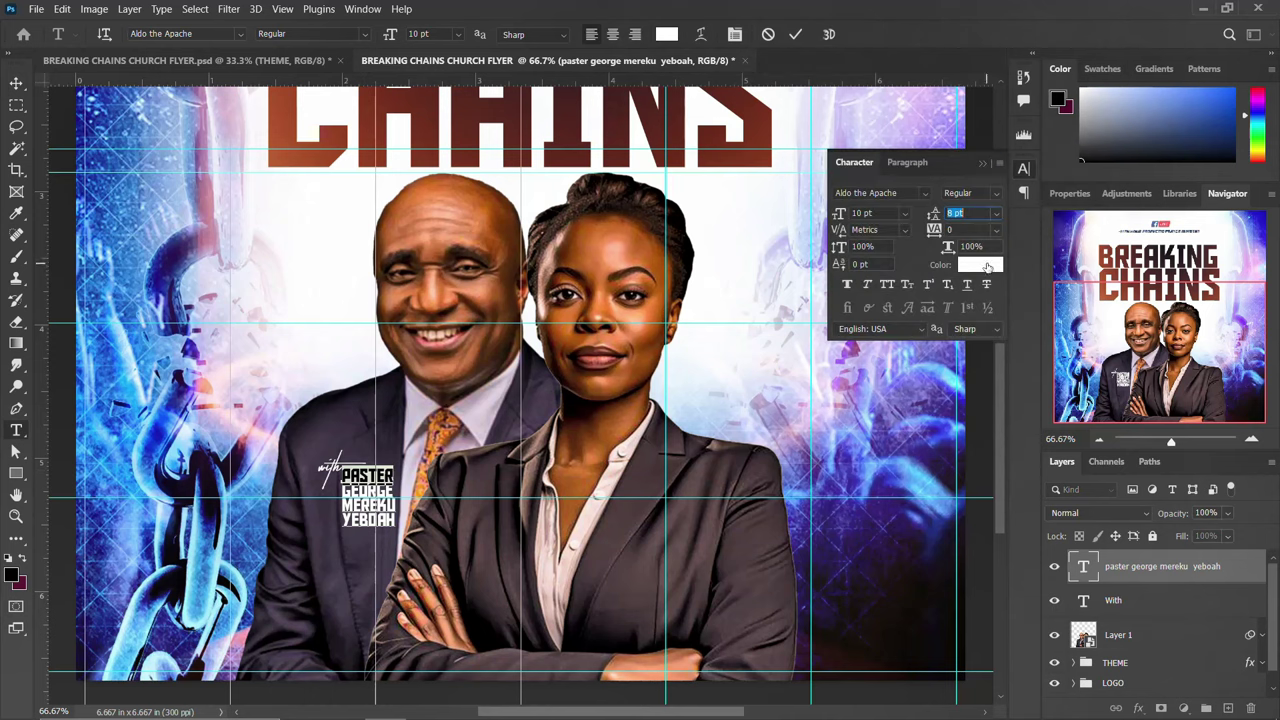
pyautogui.click(987, 266)
pyautogui.write('ffb184')
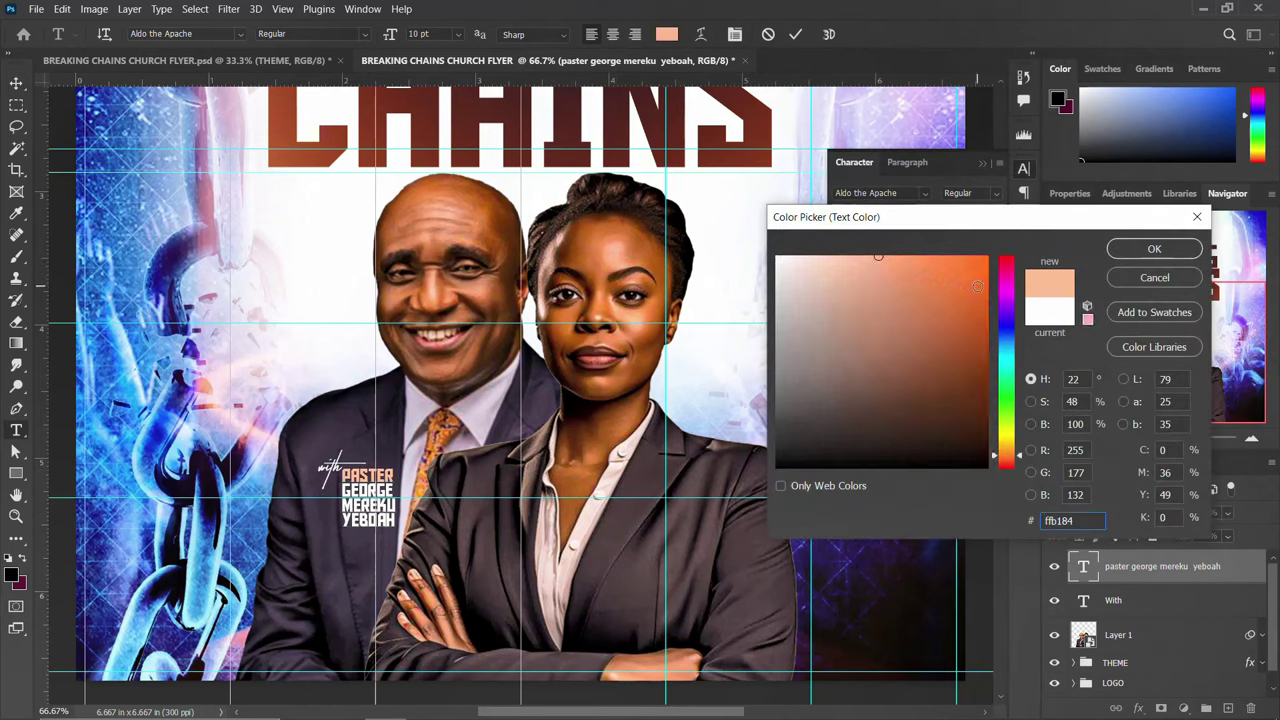
pyautogui.write('ff5e00')
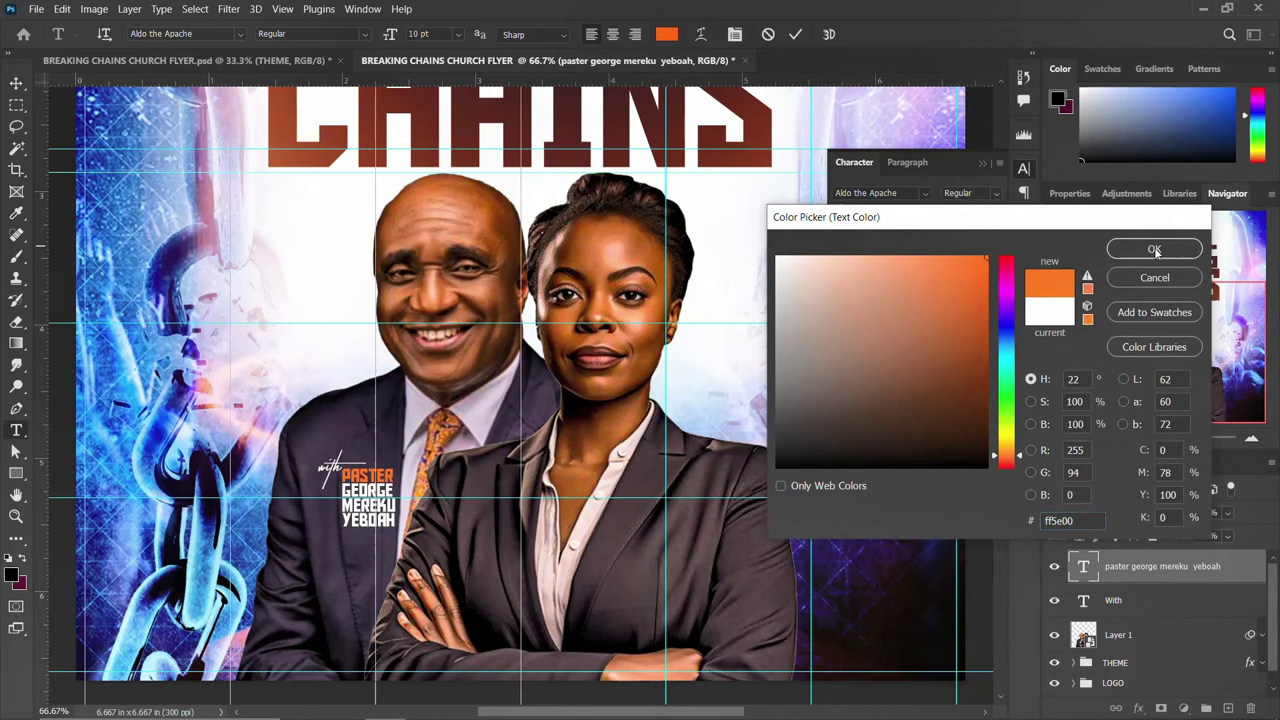
pyautogui.click(1155, 251)
pyautogui.click(1025, 170)
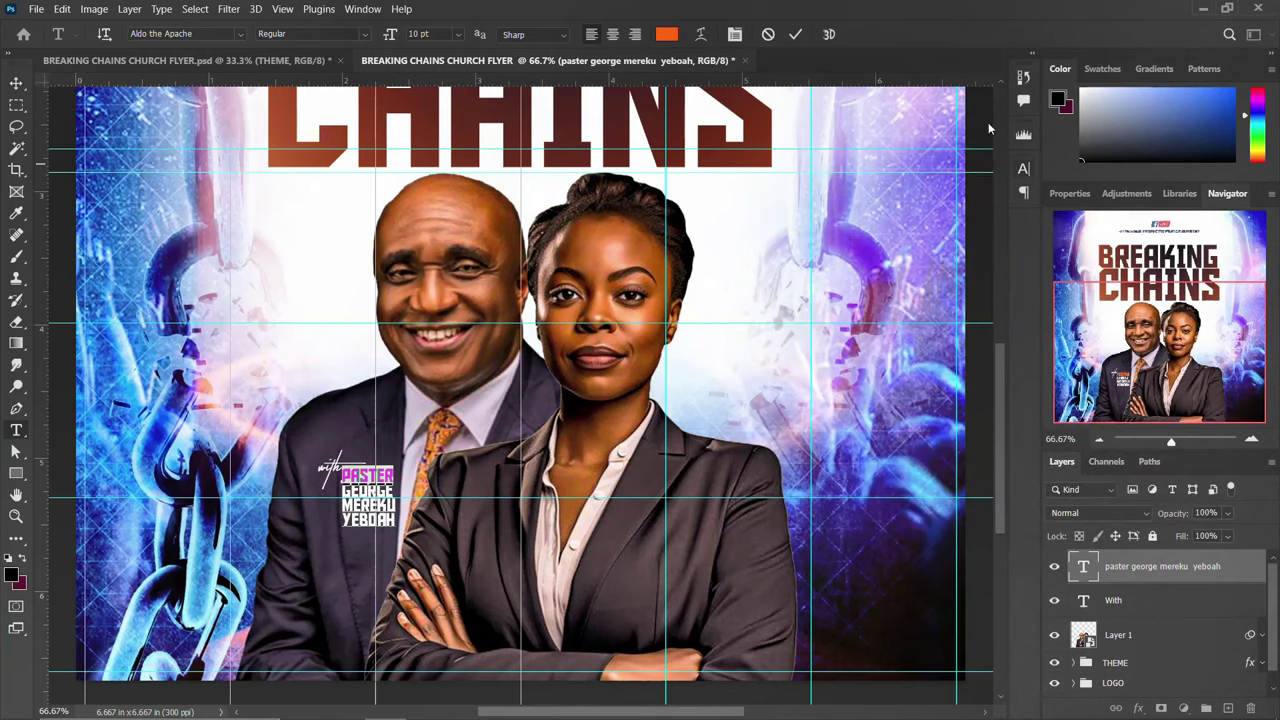
pyautogui.click(796, 33)
pyautogui.press('v')
pyautogui.hotkey('ctrl', '-')
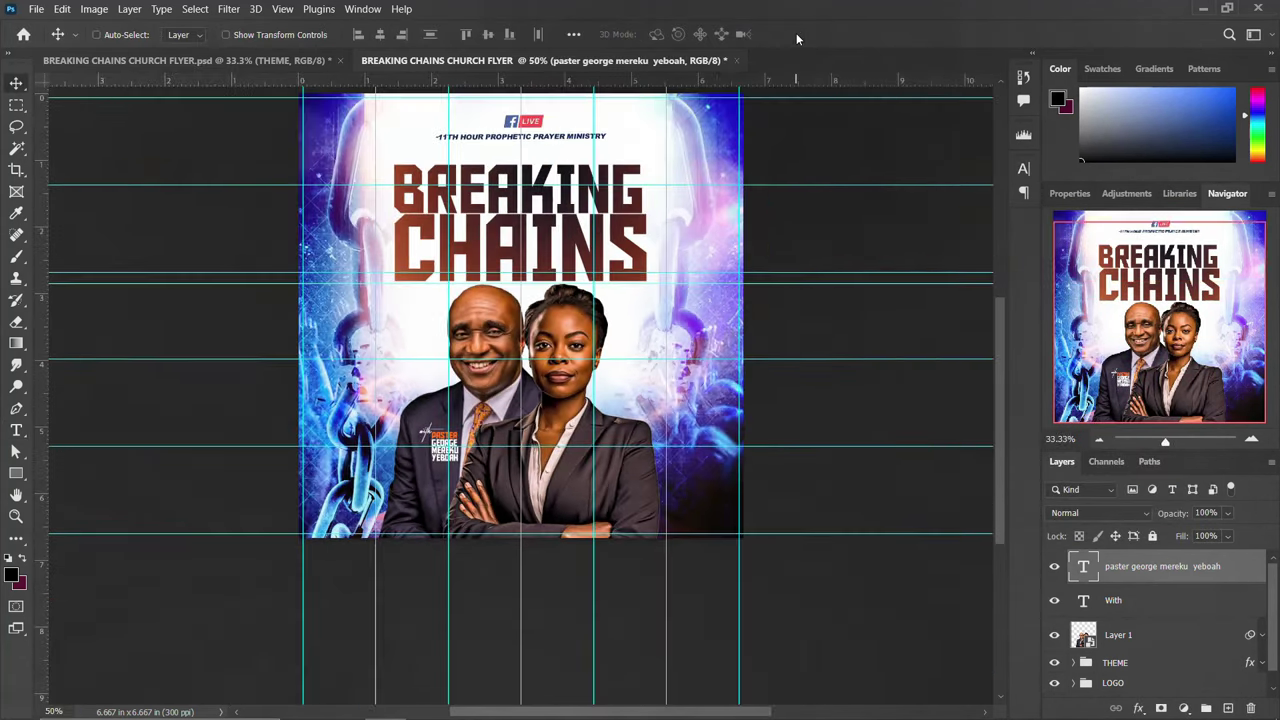
# Duplicate the 'With' and name captions onto the woman's jacket and copy the second speaker's name
pyautogui.keyDown('shift'); pyautogui.click(1095, 604); pyautogui.keyUp('shift')
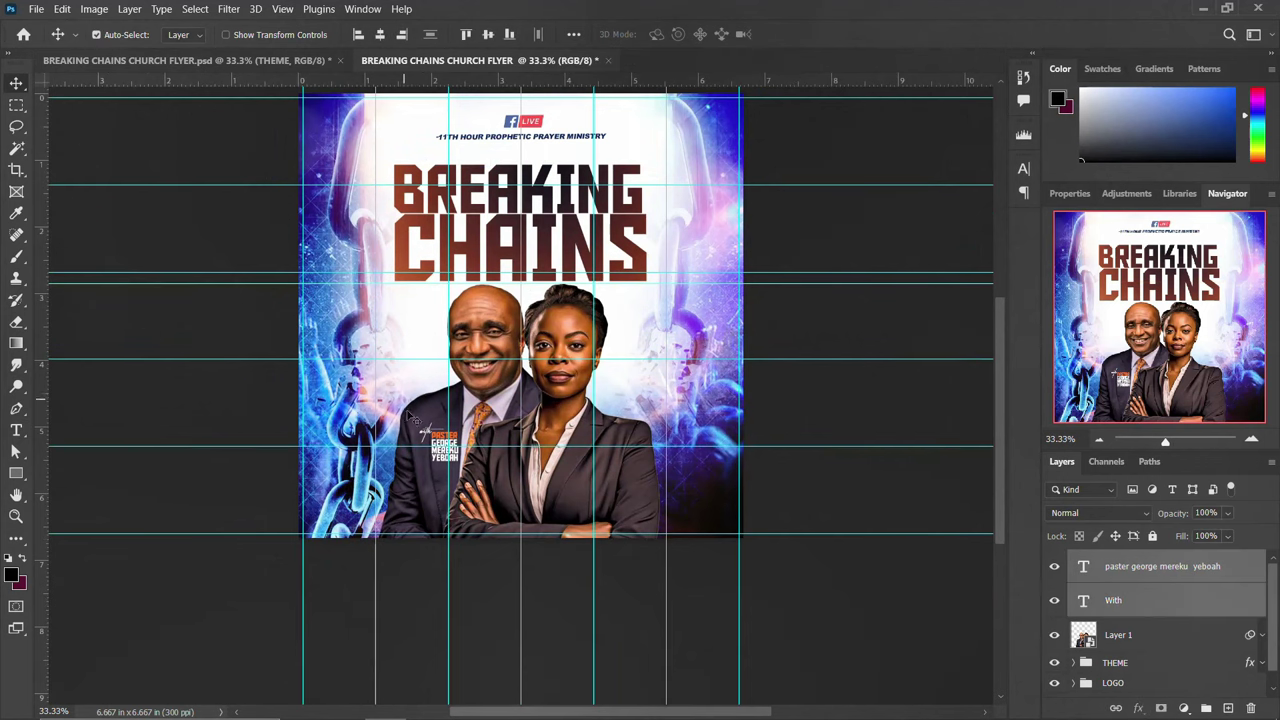
pyautogui.moveTo(445, 455); pyautogui.dragTo(600, 488)
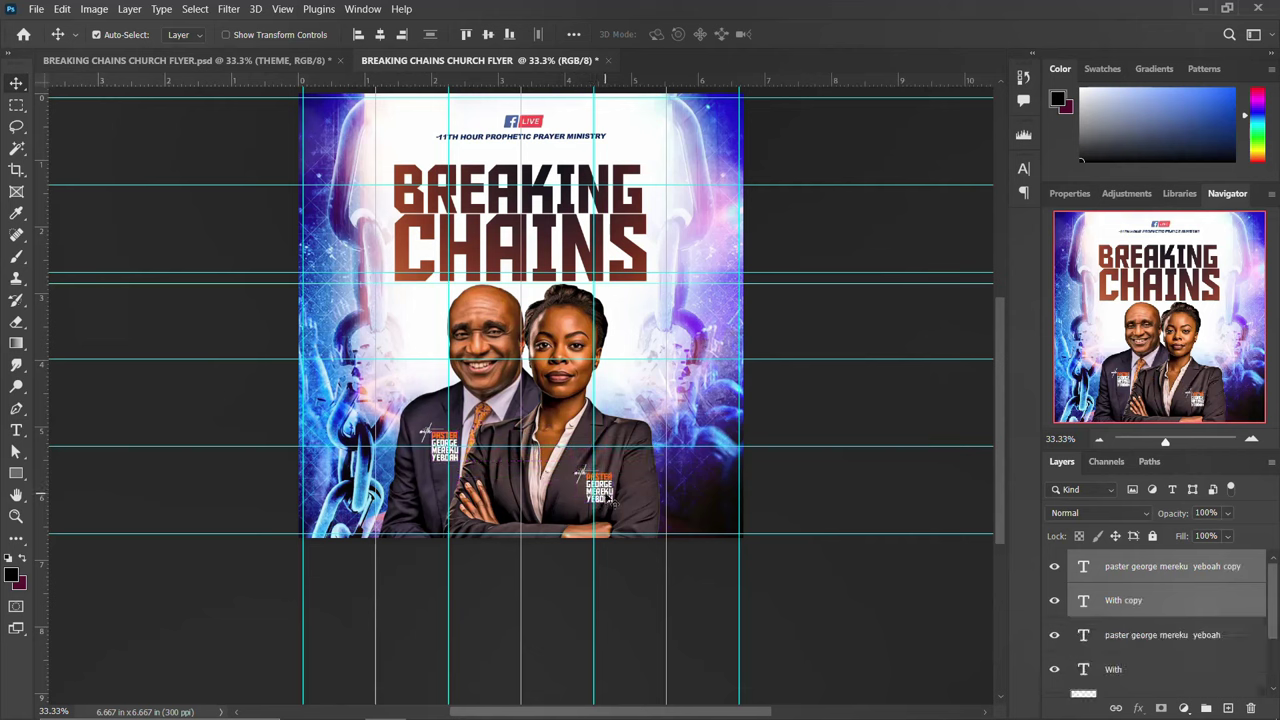
pyautogui.click(1105, 568)
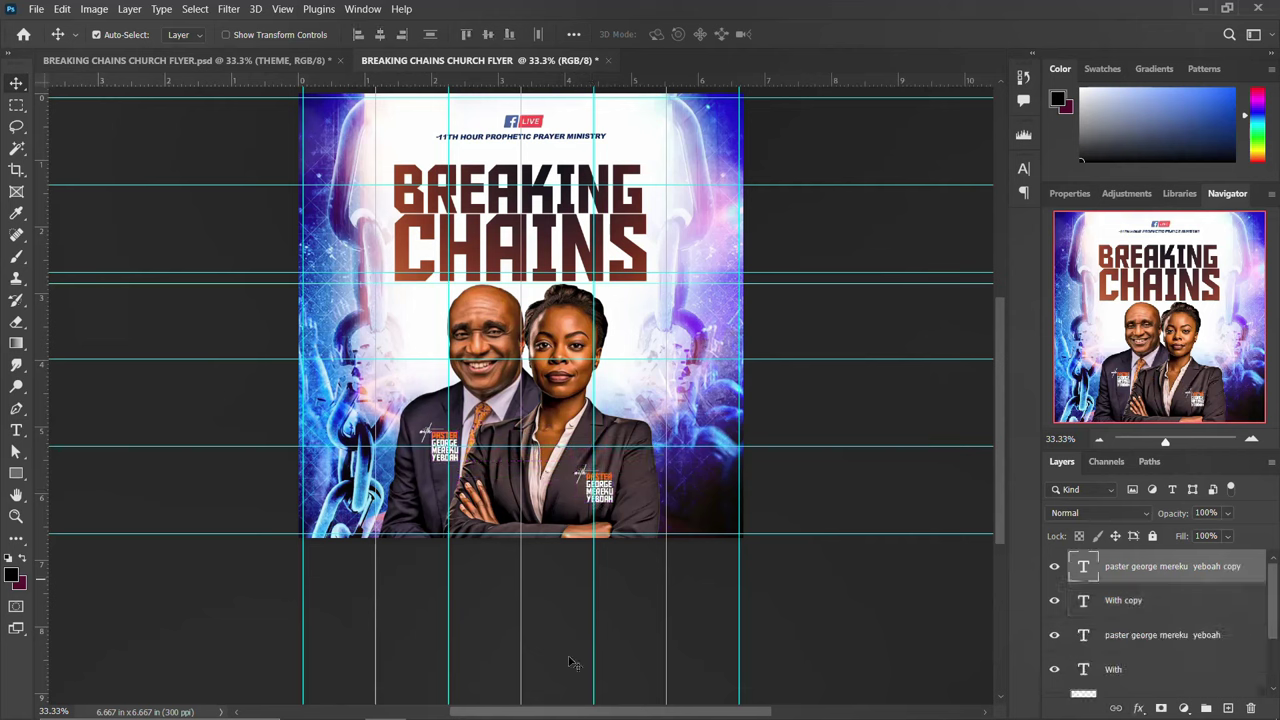
pyautogui.click(509, 703)
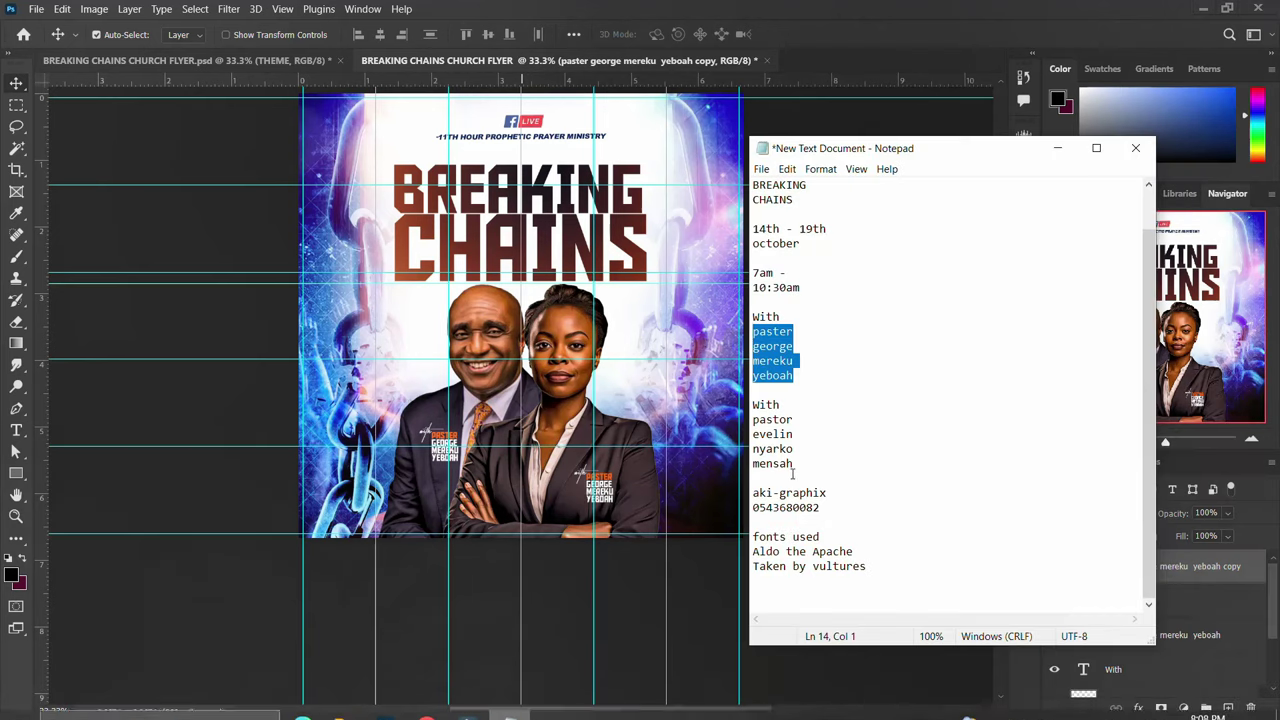
pyautogui.moveTo(753, 478); pyautogui.dragTo(742, 422)
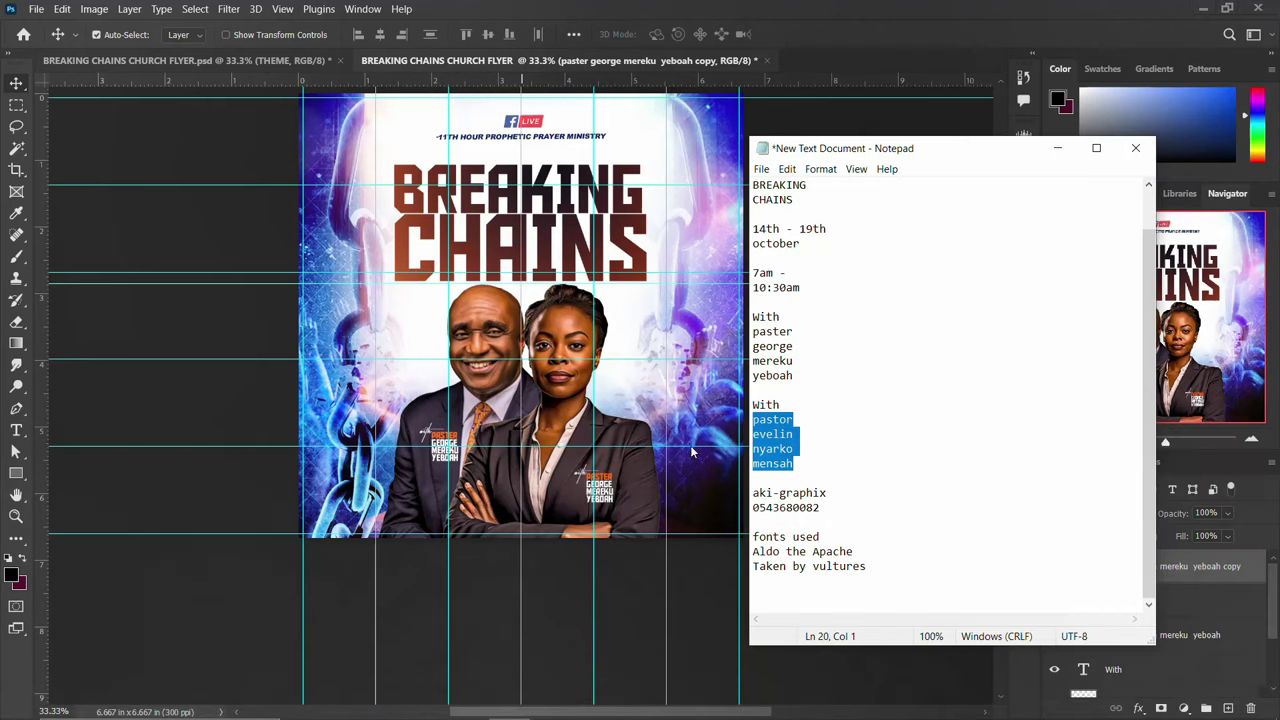
pyautogui.hotkey('alt', 'Tab')
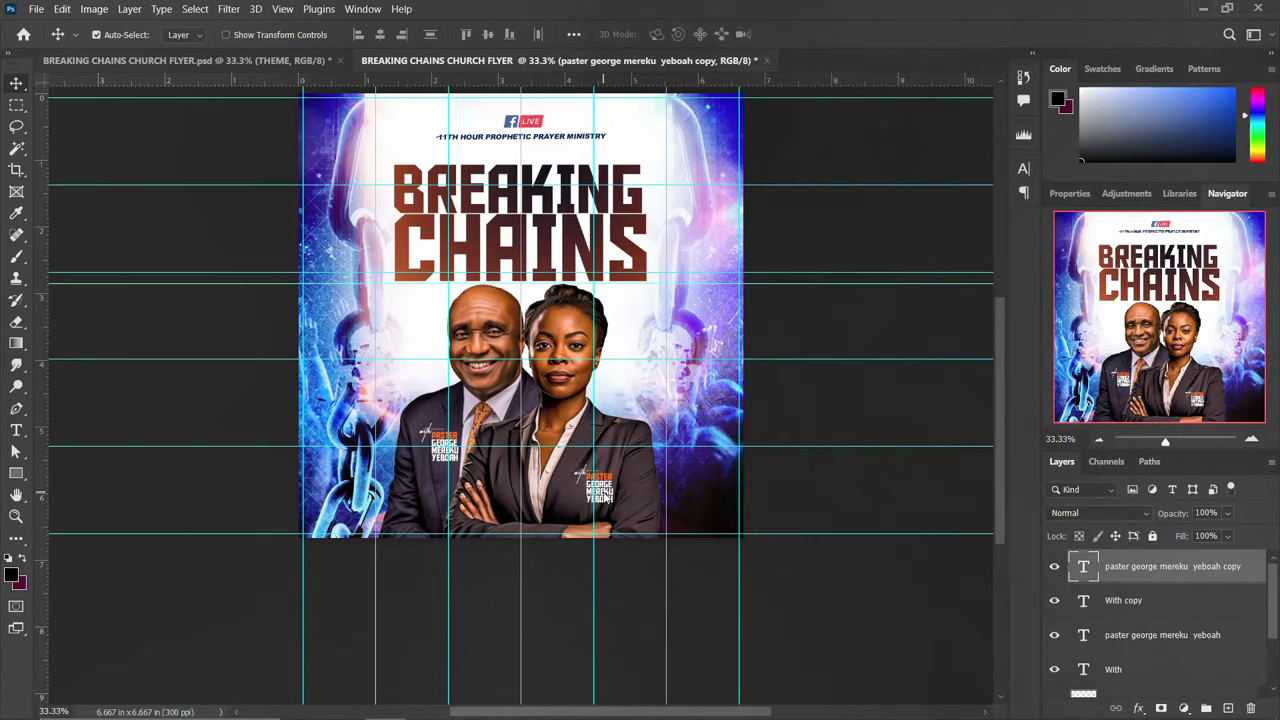
# Replace the copied caption's name with the second speaker's name in white #ffffff
pyautogui.doubleClick(610, 500)
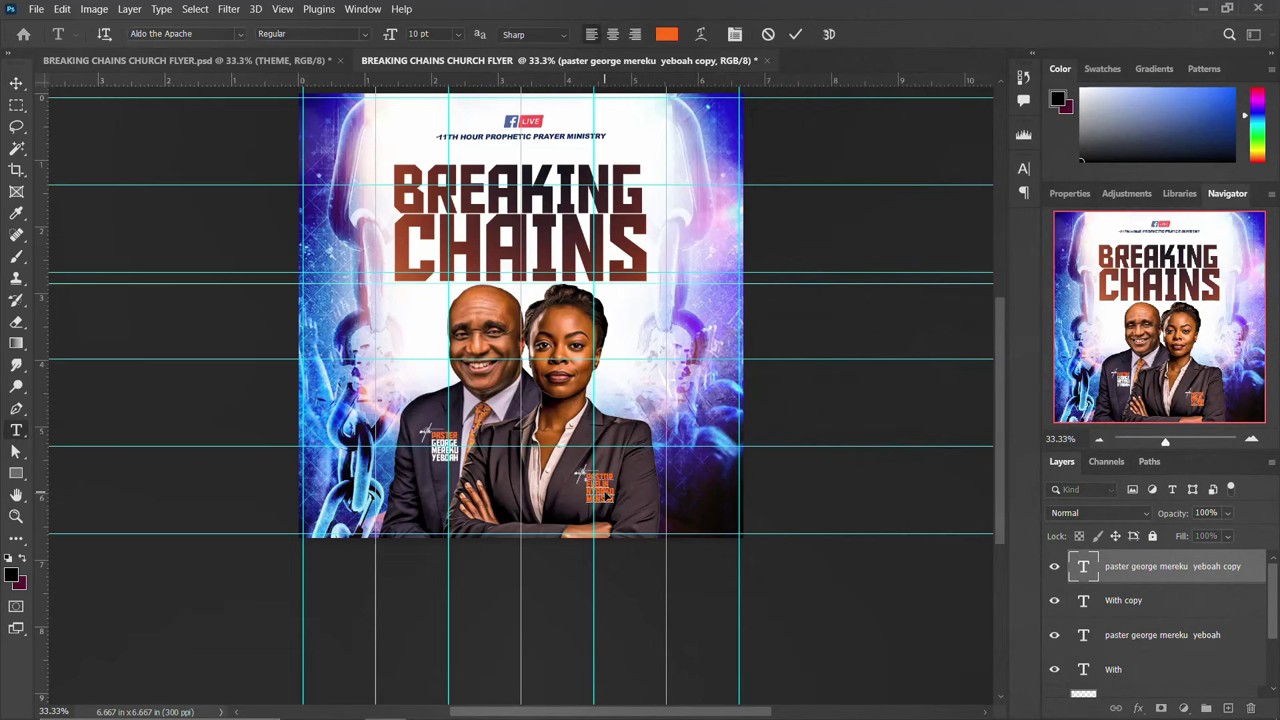
pyautogui.click(1024, 168)
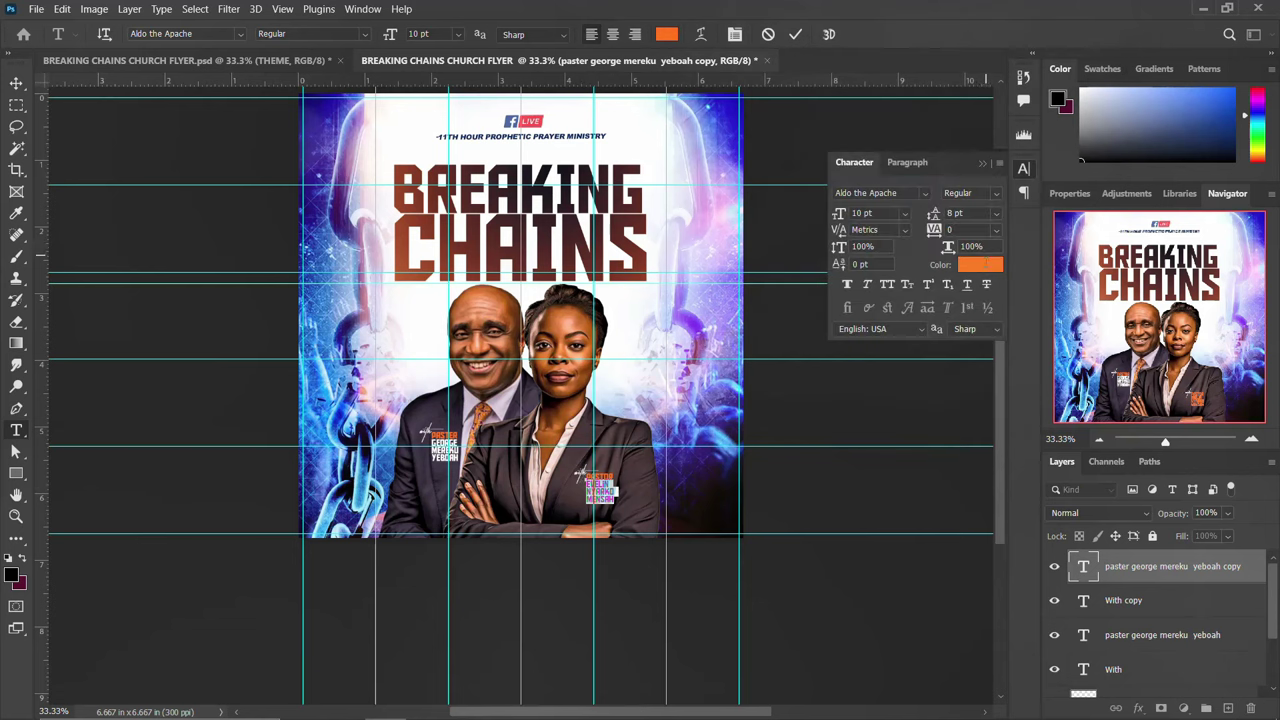
pyautogui.click(986, 270)
pyautogui.write('ffffff')
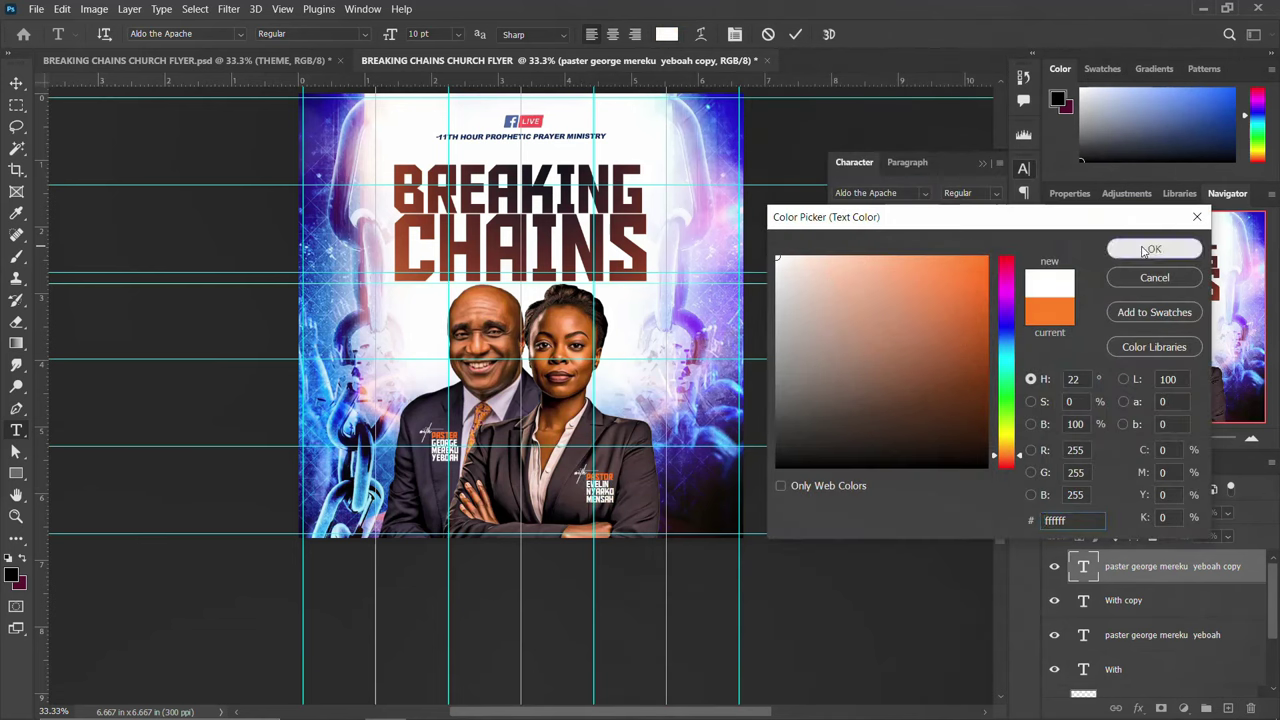
pyautogui.click(1154, 248)
pyautogui.click(1022, 170)
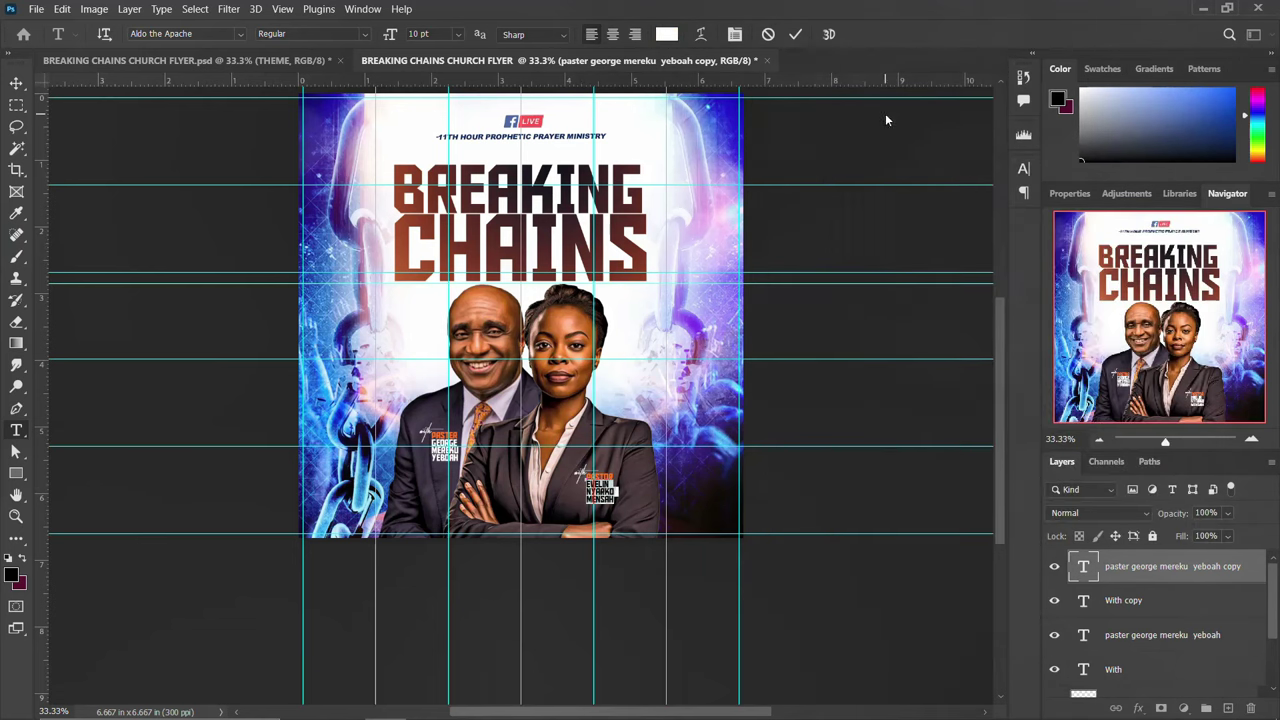
pyautogui.click(795, 34)
pyautogui.press('v')
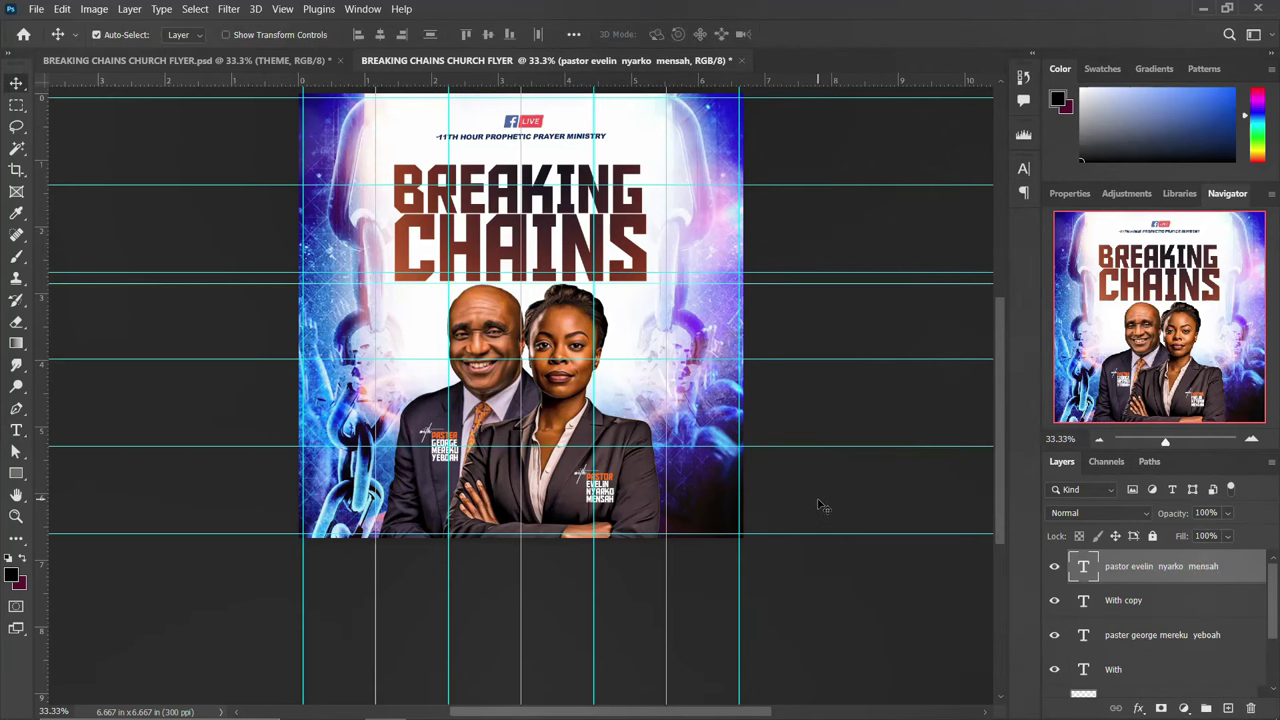
# Group the portrait layer and both name caption layers into a group called NAMES & IMAGES
pyautogui.scroll(2, 820, 508)
pyautogui.scroll(-3, 1108, 625)
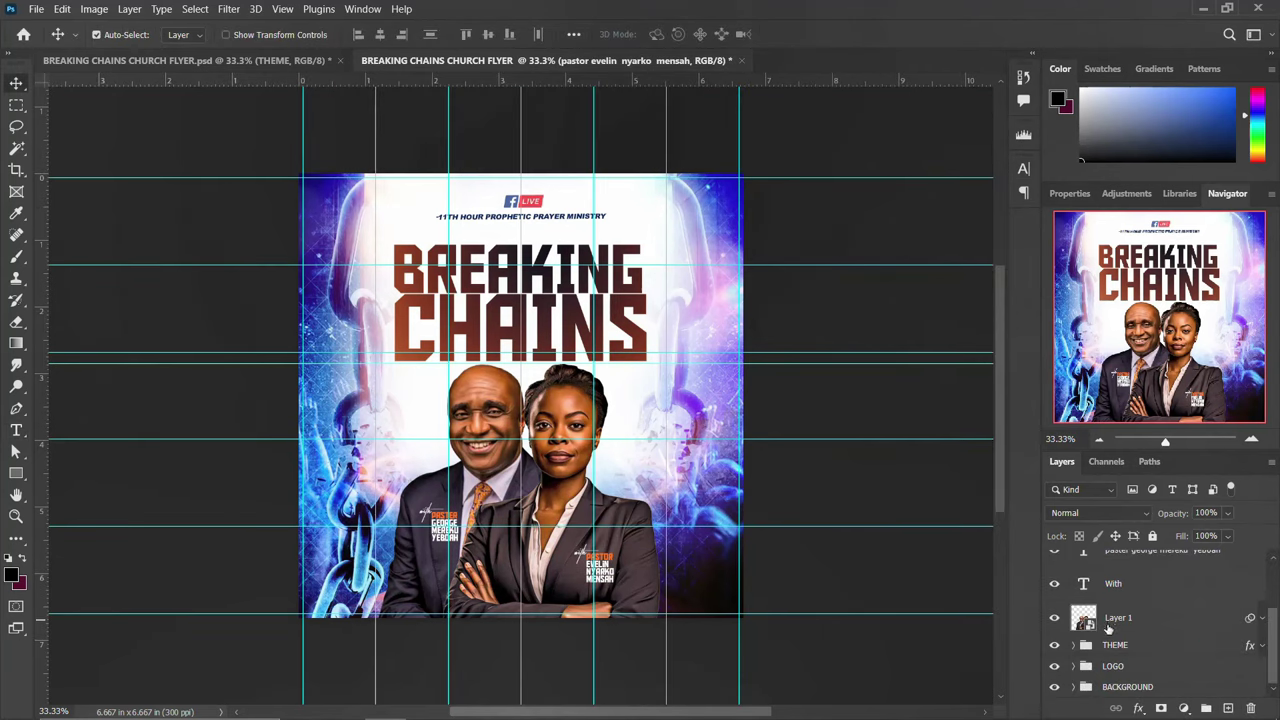
pyautogui.click(1111, 620)
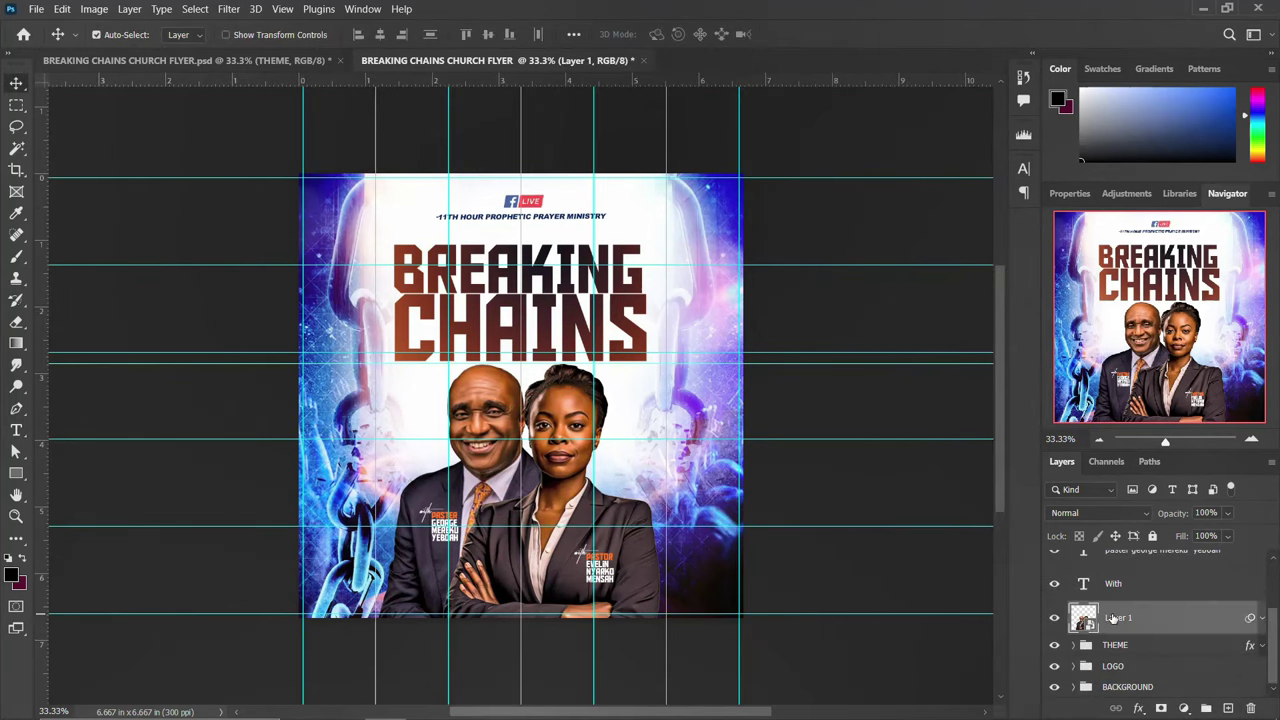
pyautogui.scroll(2, 1113, 619)
pyautogui.keyDown('shift'); pyautogui.click(1113, 570); pyautogui.keyUp('shift')
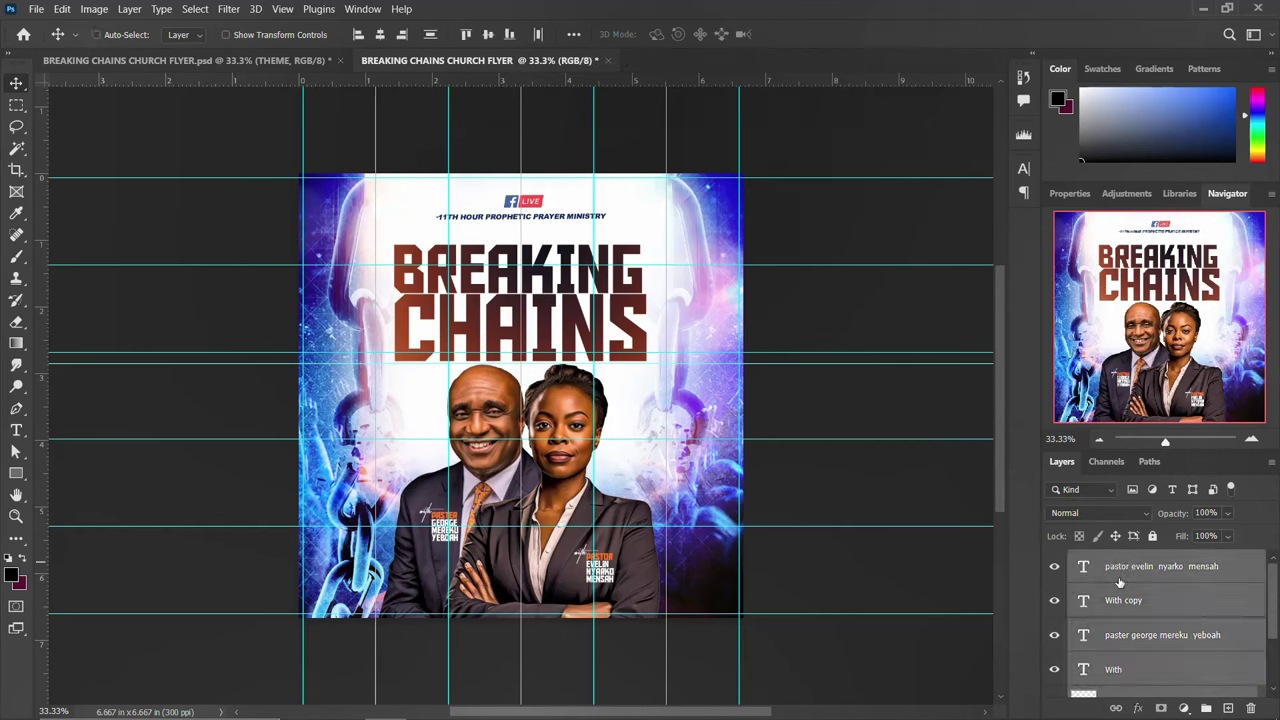
pyautogui.hotkey('ctrl', 'g')
pyautogui.doubleClick(1113, 560)
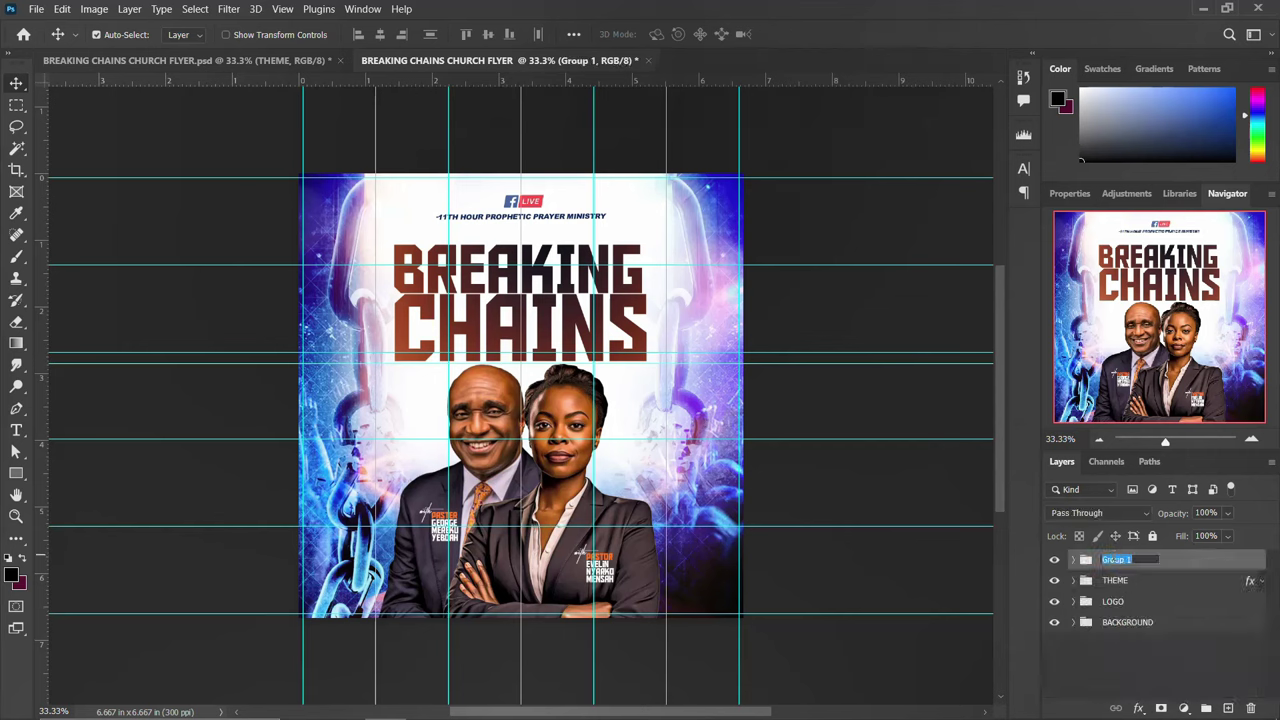
pyautogui.write('NAMES & IMAGES')
pyautogui.press('Return')
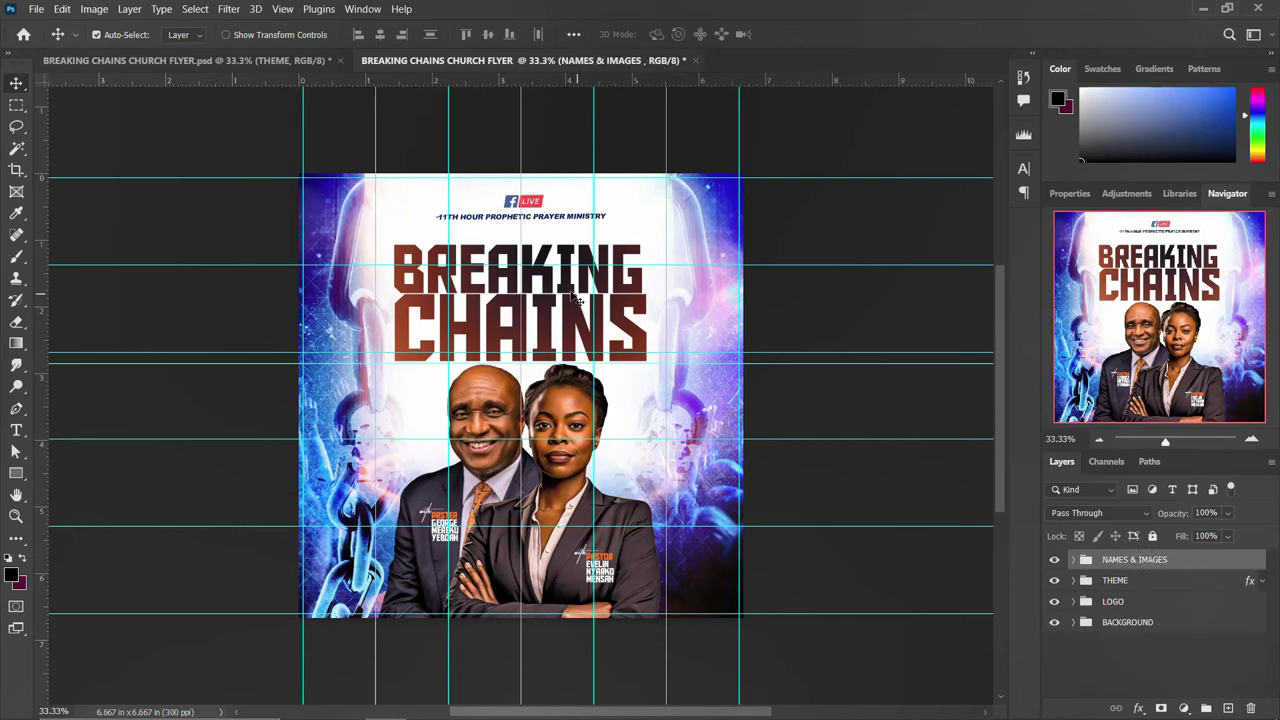
# Show the reference flyer's DATE & TIME layers and drag the date and time layers into the working flyer
pyautogui.click(258, 59)
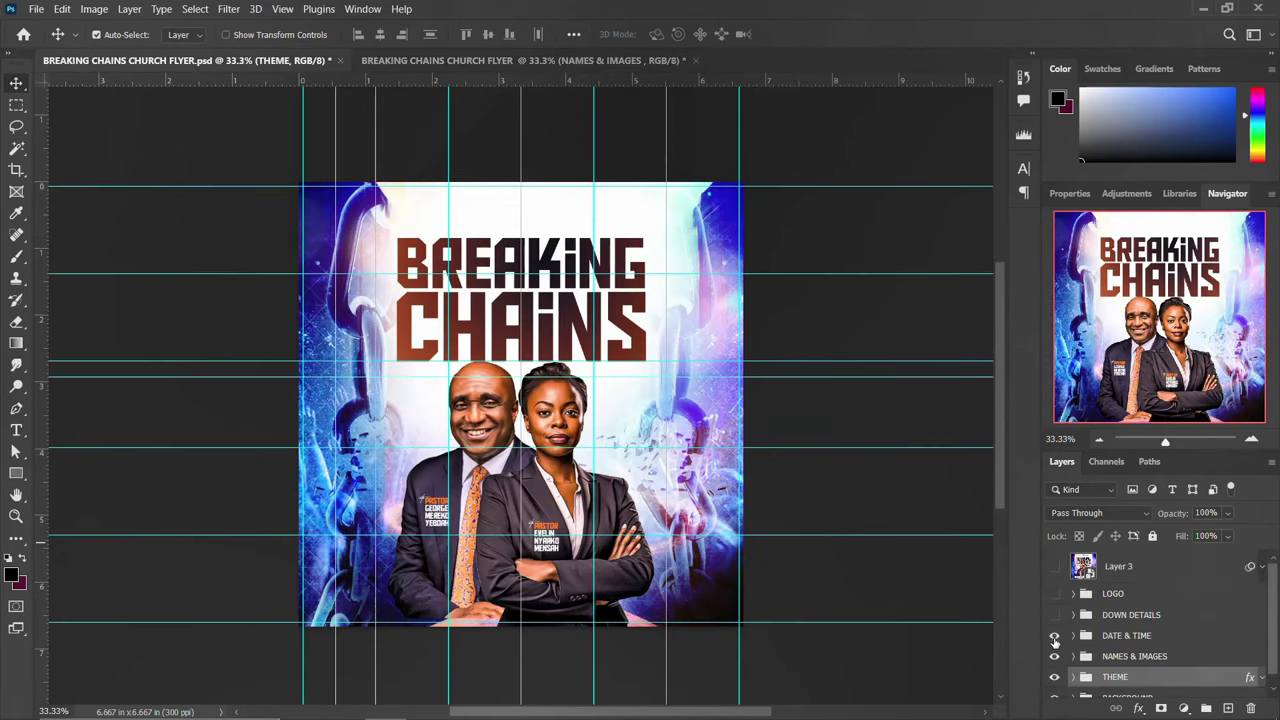
pyautogui.click(1054, 637)
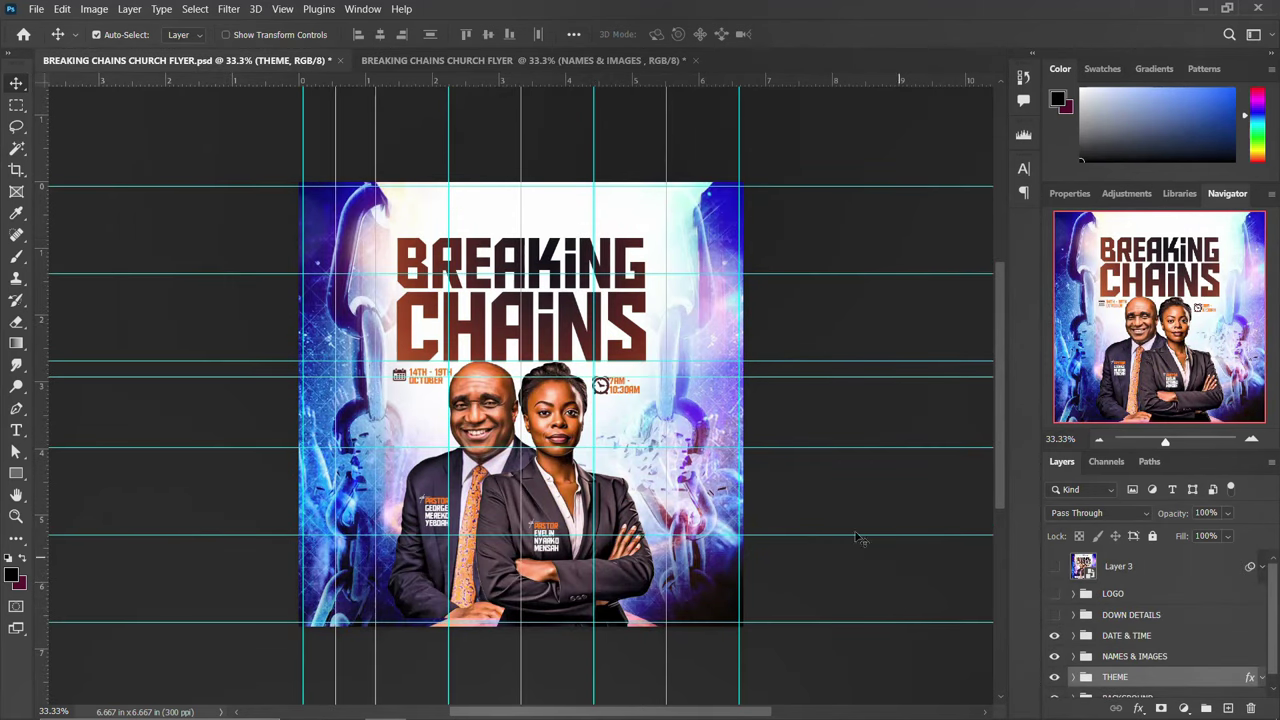
pyautogui.click(1096, 642)
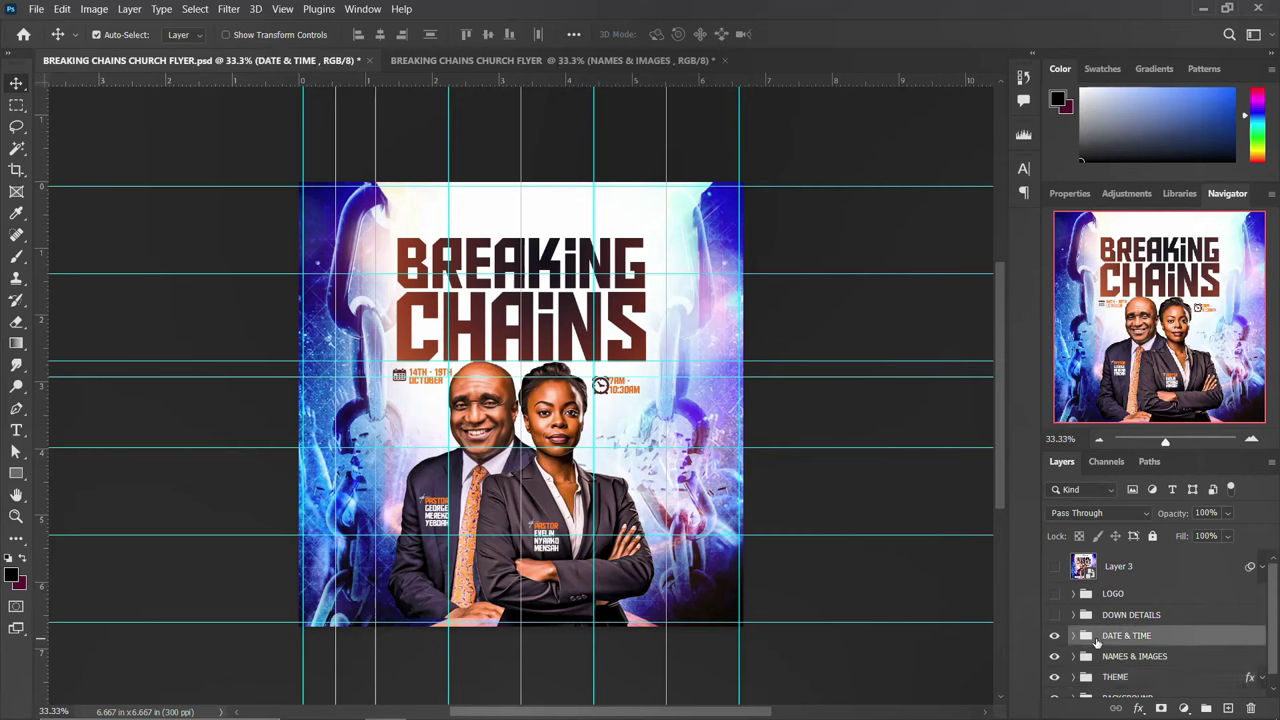
pyautogui.click(1074, 636)
pyautogui.click(1127, 663)
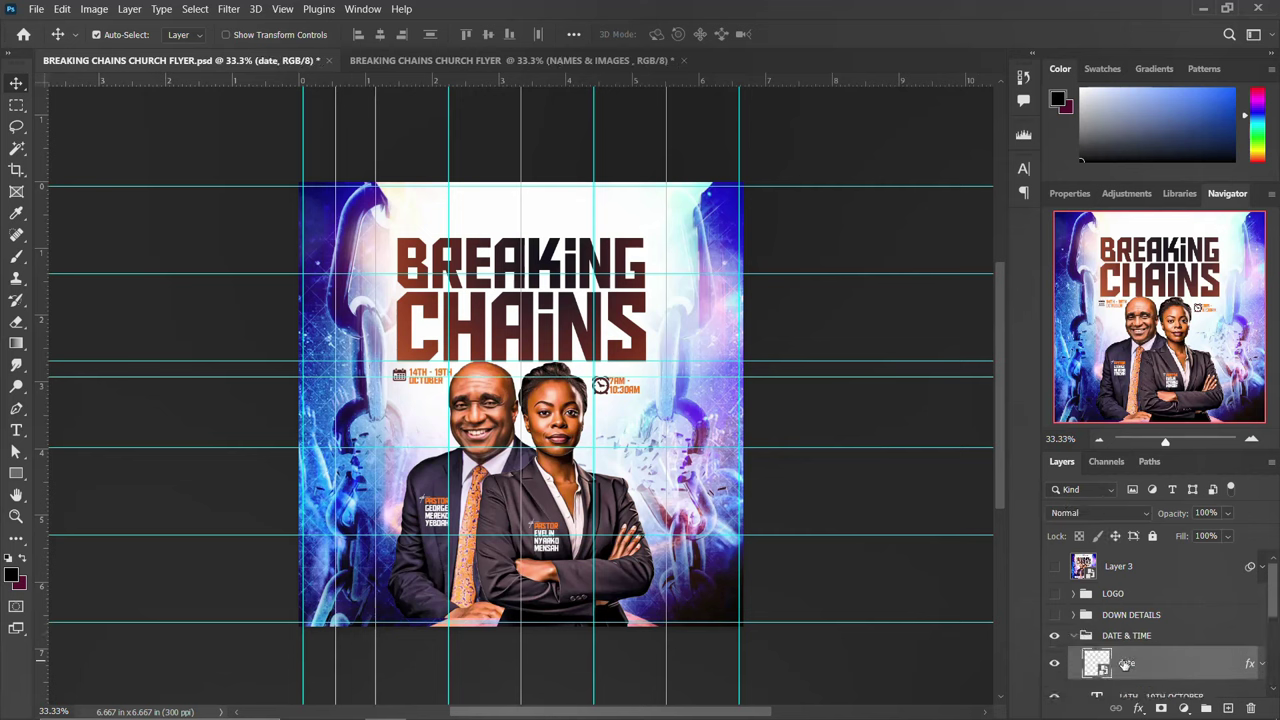
pyautogui.scroll(-4, 1135, 650)
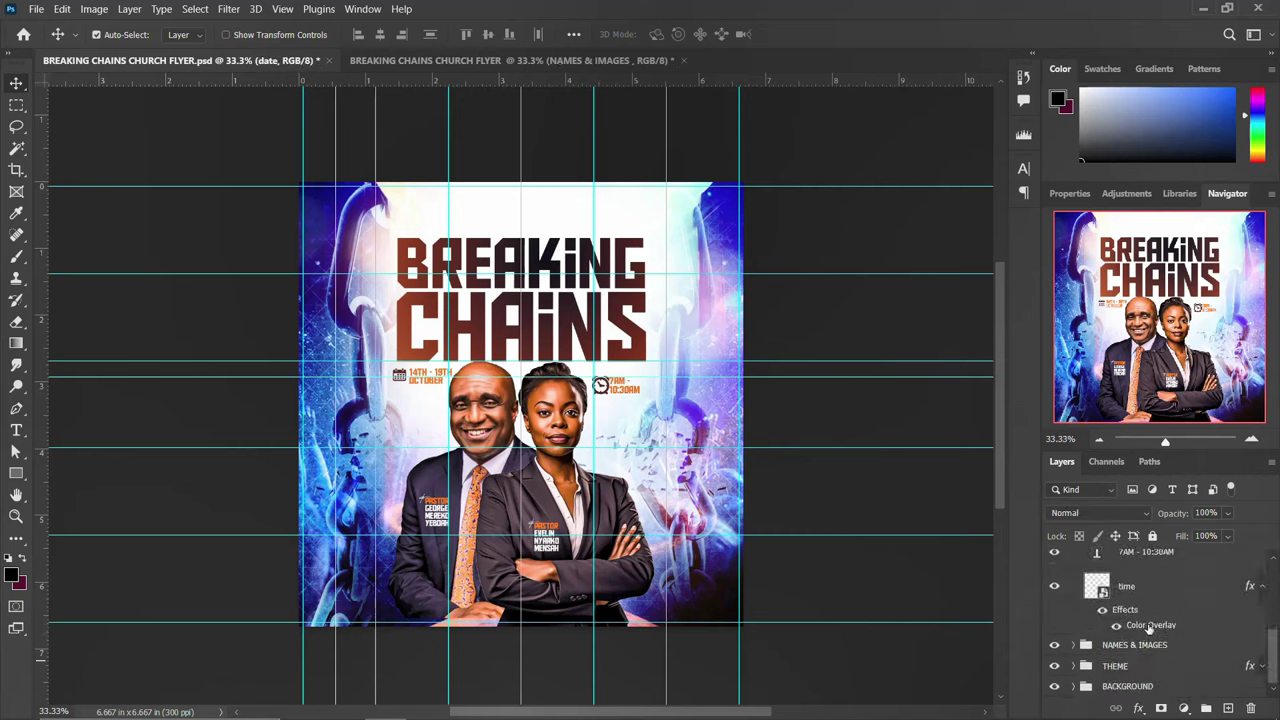
pyautogui.keyDown('shift'); pyautogui.click(1149, 626); pyautogui.keyUp('shift')
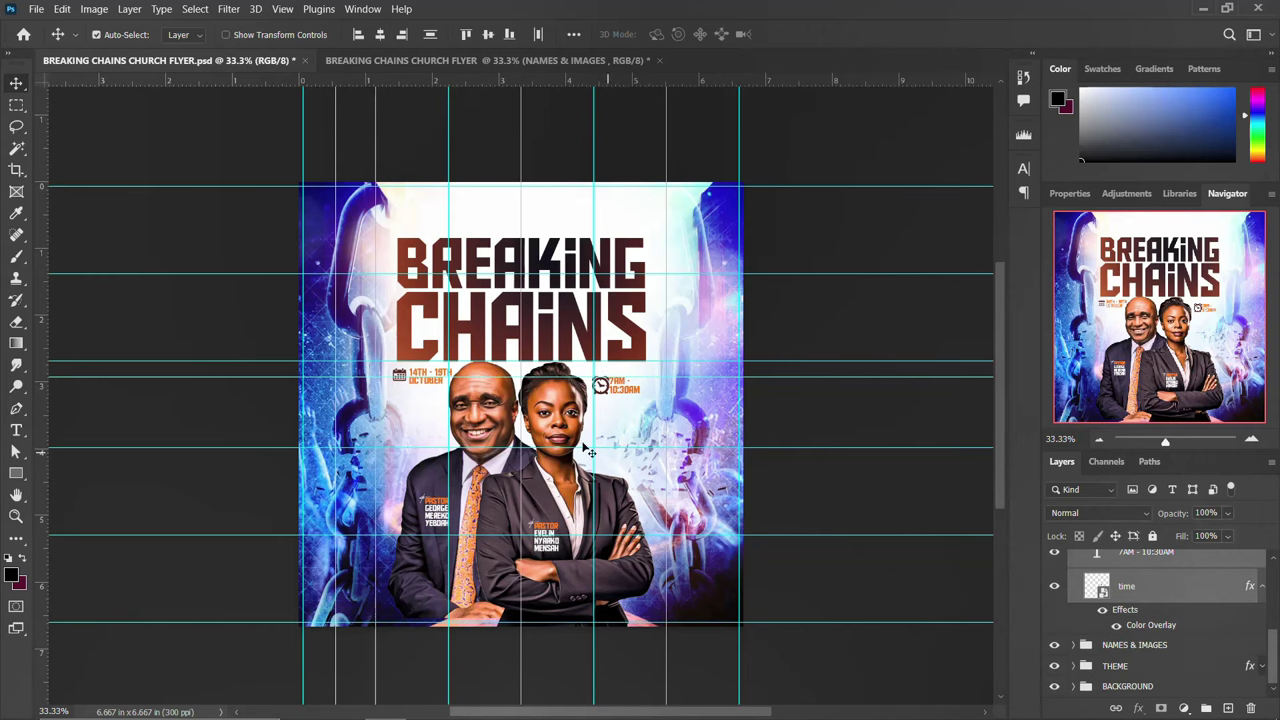
pyautogui.moveTo(630, 392)
pyautogui.mouseDown()
pyautogui.moveTo(596, 62)
pyautogui.moveTo(605, 428)
pyautogui.moveTo(607, 401)
pyautogui.mouseUp()
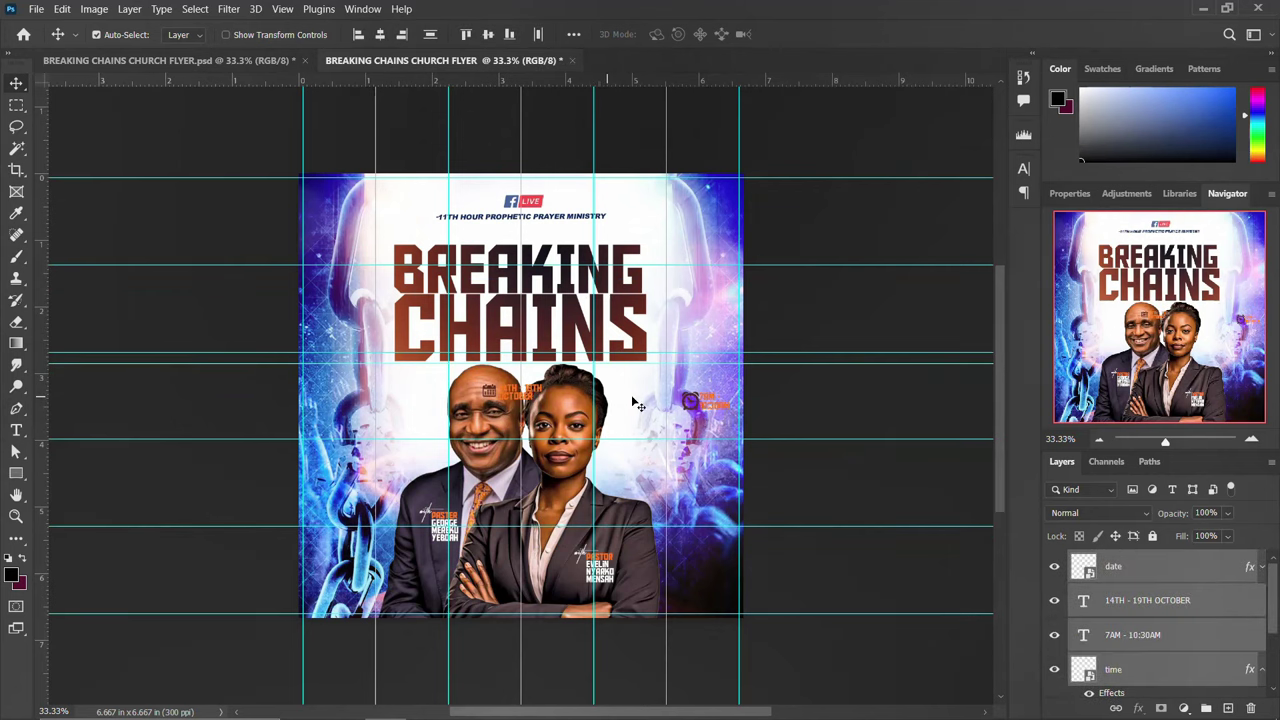
# Place the date and time details above the portraits and fine-tune their position
pyautogui.moveTo(640, 337); pyautogui.dragTo(614, 388)
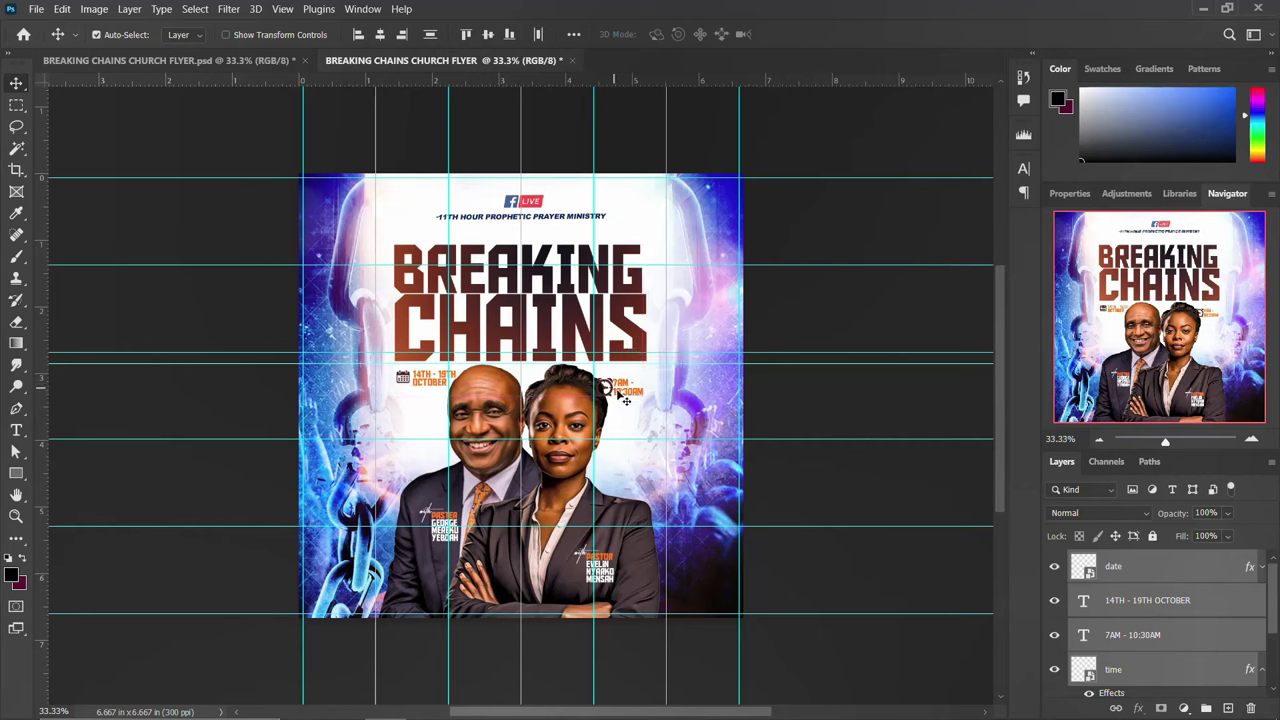
pyautogui.click(1123, 567)
pyautogui.click(1130, 634)
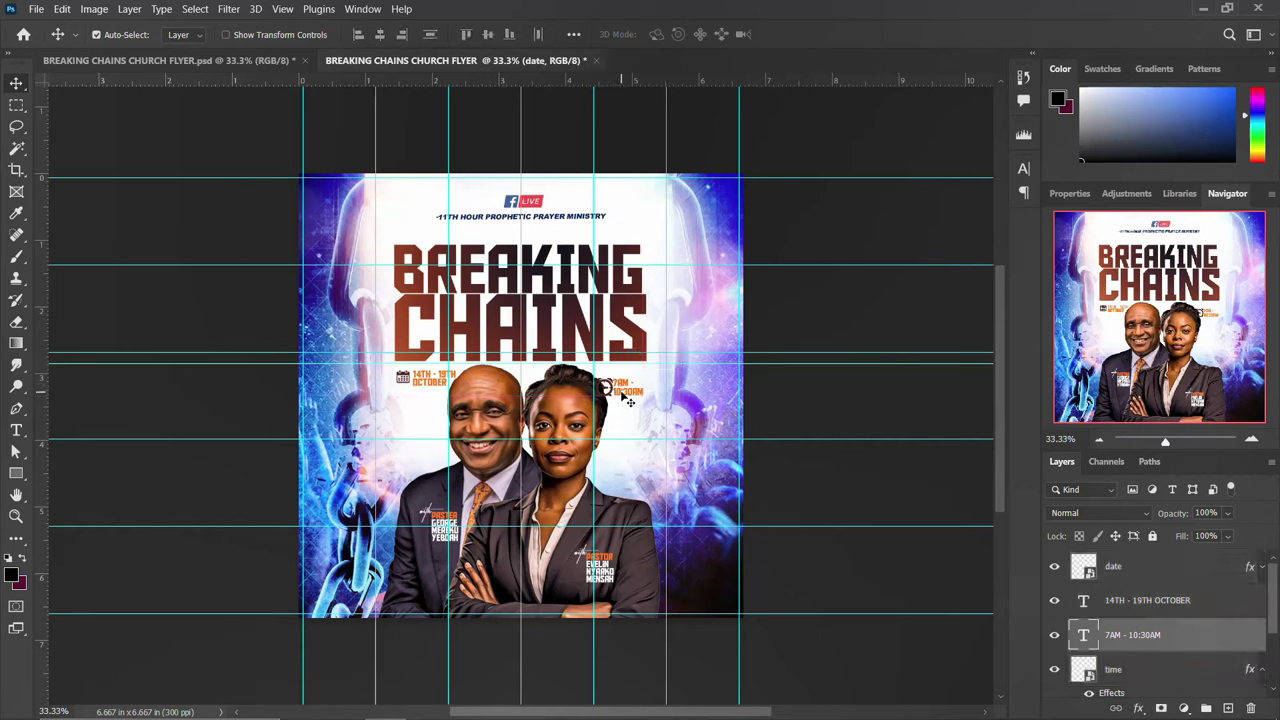
pyautogui.keyDown('ctrl'); pyautogui.click(1113, 567); pyautogui.keyUp('ctrl')
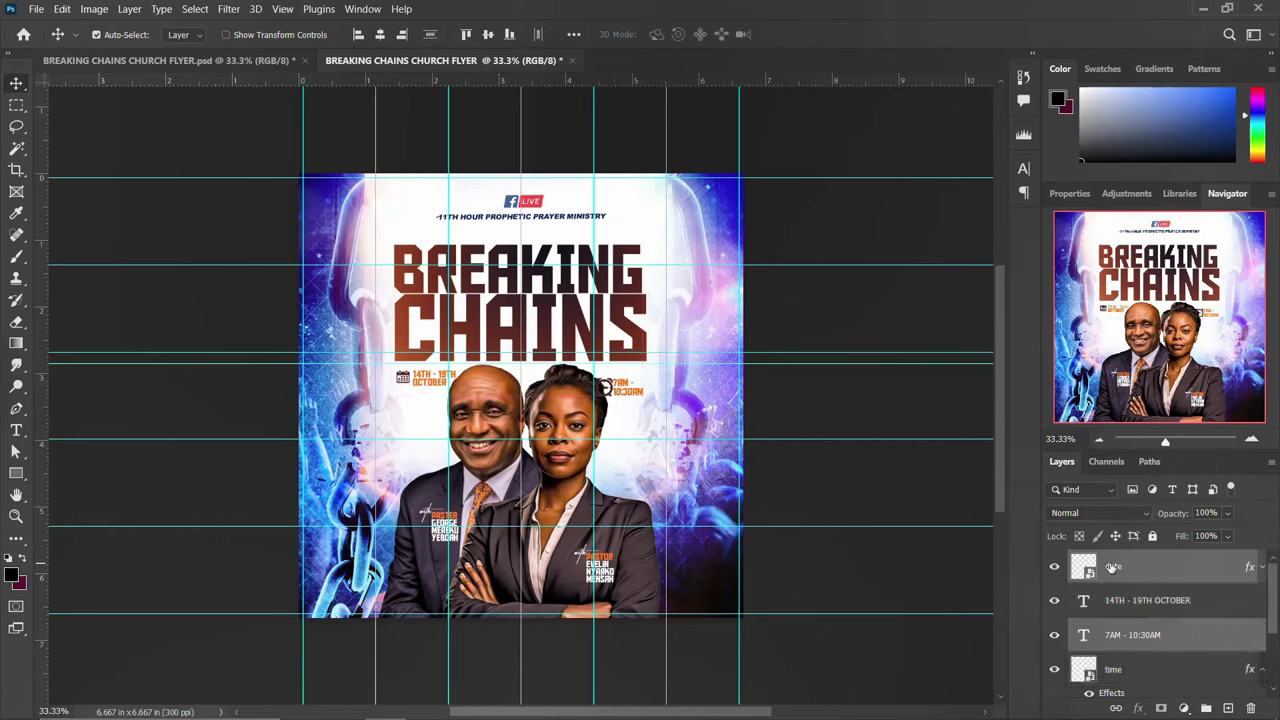
pyautogui.press('Right')
pyautogui.press('Right')
pyautogui.press('Right')
pyautogui.press('Right')
pyautogui.press('Right')
pyautogui.press('Right')
pyautogui.press('Right')
pyautogui.press('Right')
pyautogui.press('Right')
pyautogui.press('Right')
pyautogui.press('Right')
pyautogui.press('Right')
pyautogui.hotkey('shift', 'Left')
pyautogui.hotkey('shift', 'Left')
# Nudge the clock icon and 7AM - 10:30AM text right and up beside the date
pyautogui.scroll(-1, 1118, 673)
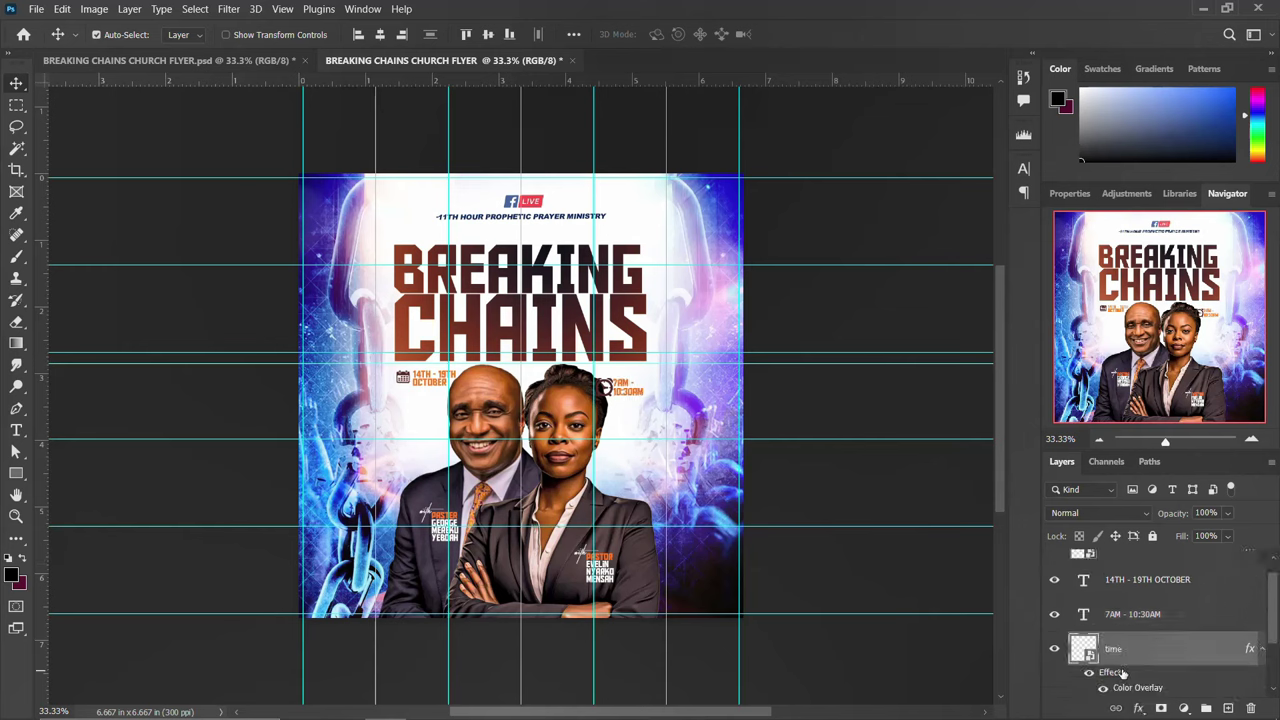
pyautogui.click(1141, 645)
pyautogui.keyDown('ctrl'); pyautogui.click(1143, 617); pyautogui.keyUp('ctrl')
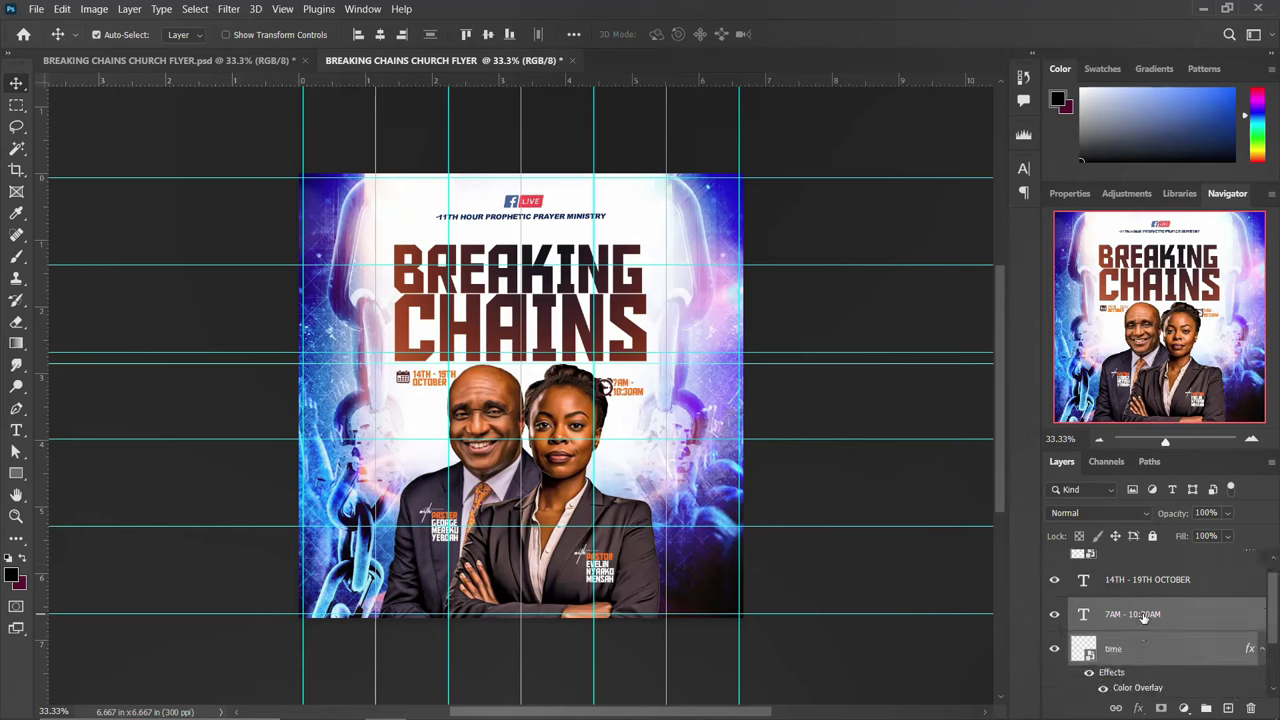
pyautogui.press('Right')
pyautogui.press('Right')
pyautogui.press('Right')
pyautogui.press('Right')
pyautogui.press('Right')
pyautogui.press('Right')
pyautogui.press('Right')
pyautogui.press('Right')
pyautogui.press('Right')
pyautogui.press('Right')
pyautogui.press('Right')
pyautogui.press('Right')
pyautogui.press('Right')
pyautogui.press('Right')
pyautogui.press('Right')
pyautogui.press('Right')
pyautogui.press('Right')
pyautogui.press('Right')
pyautogui.press('Right')
pyautogui.press('Right')
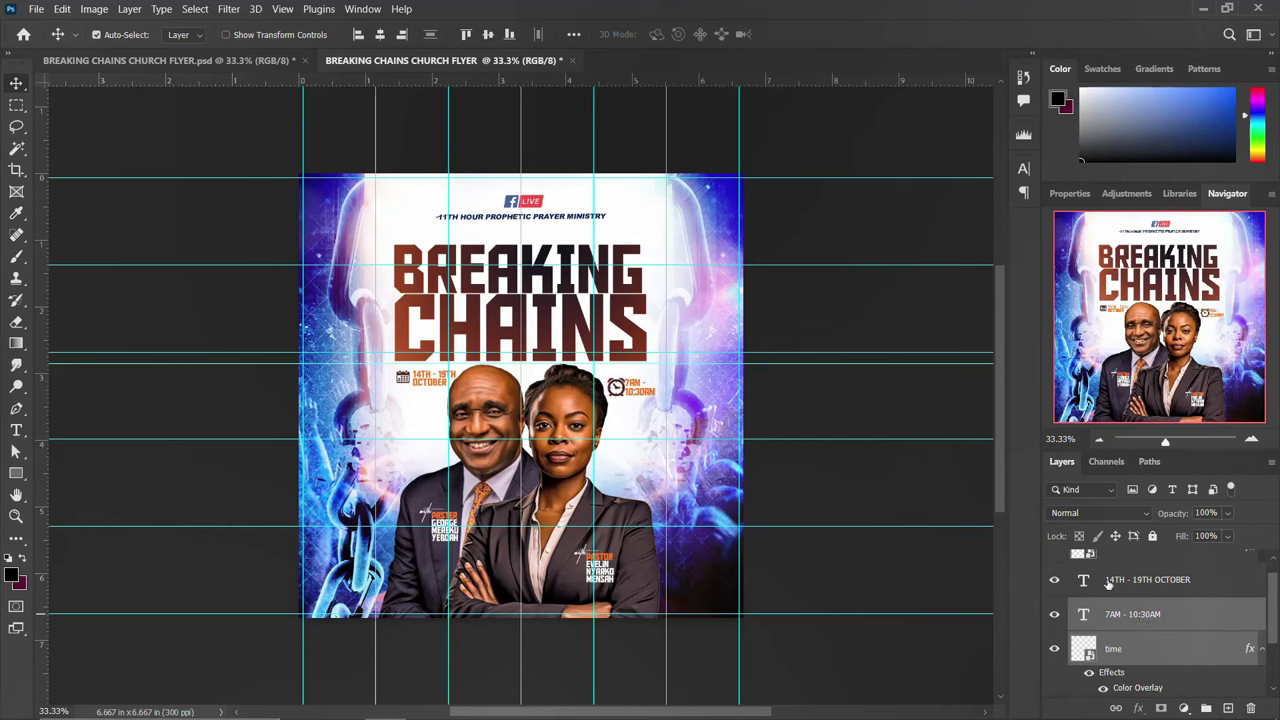
pyautogui.press('Up')
pyautogui.press('Up')
pyautogui.press('Up')
pyautogui.press('Up')
pyautogui.press('Up')
pyautogui.press('Up')
pyautogui.press('Up')
pyautogui.press('Up')
pyautogui.press('Up')
pyautogui.press('Up')
pyautogui.press('Up')
pyautogui.press('Up')
pyautogui.press('Up')
pyautogui.press('Up')
pyautogui.press('Up')
pyautogui.press('Up')
pyautogui.press('Up')
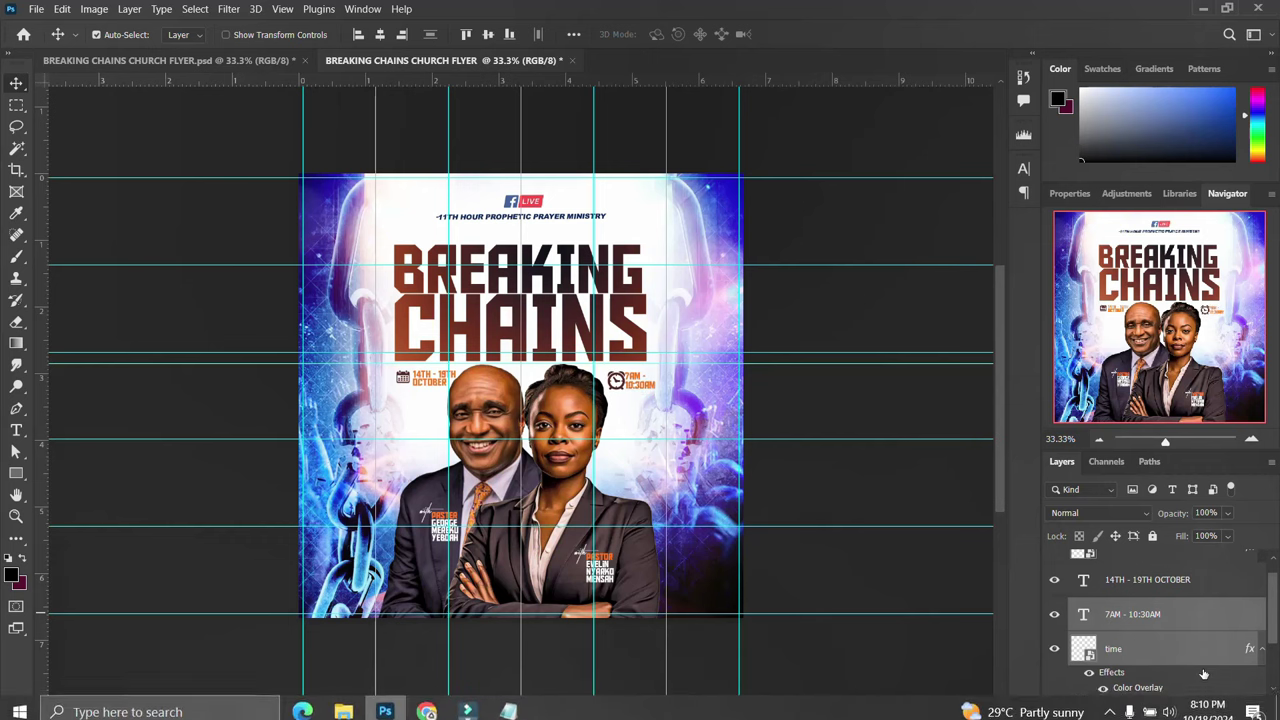
pyautogui.click(1089, 672)
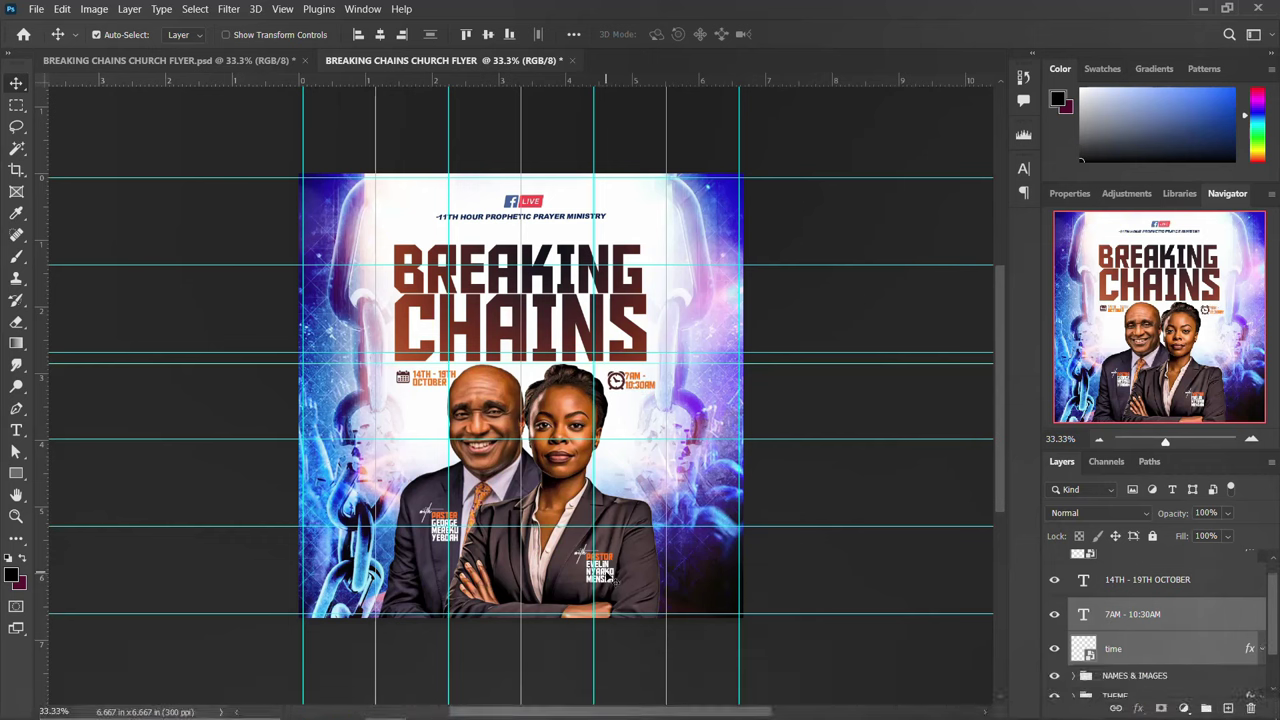
pyautogui.click(607, 580)
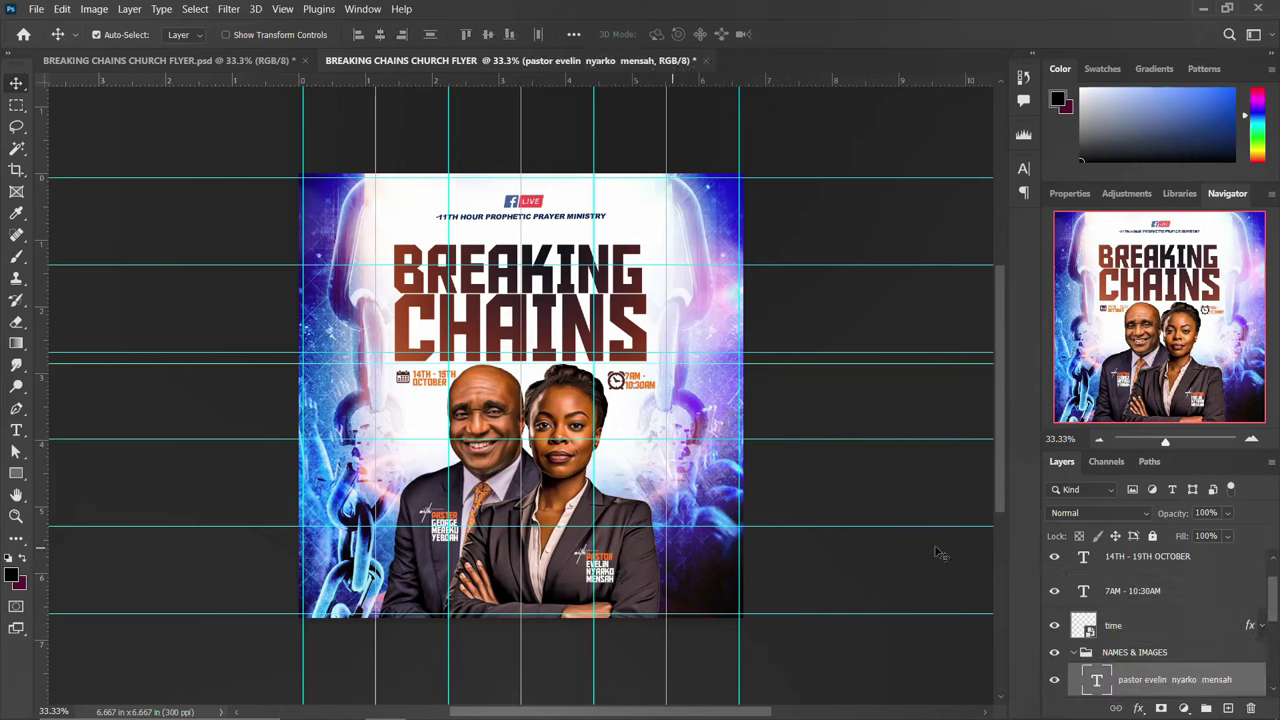
pyautogui.click(637, 390)
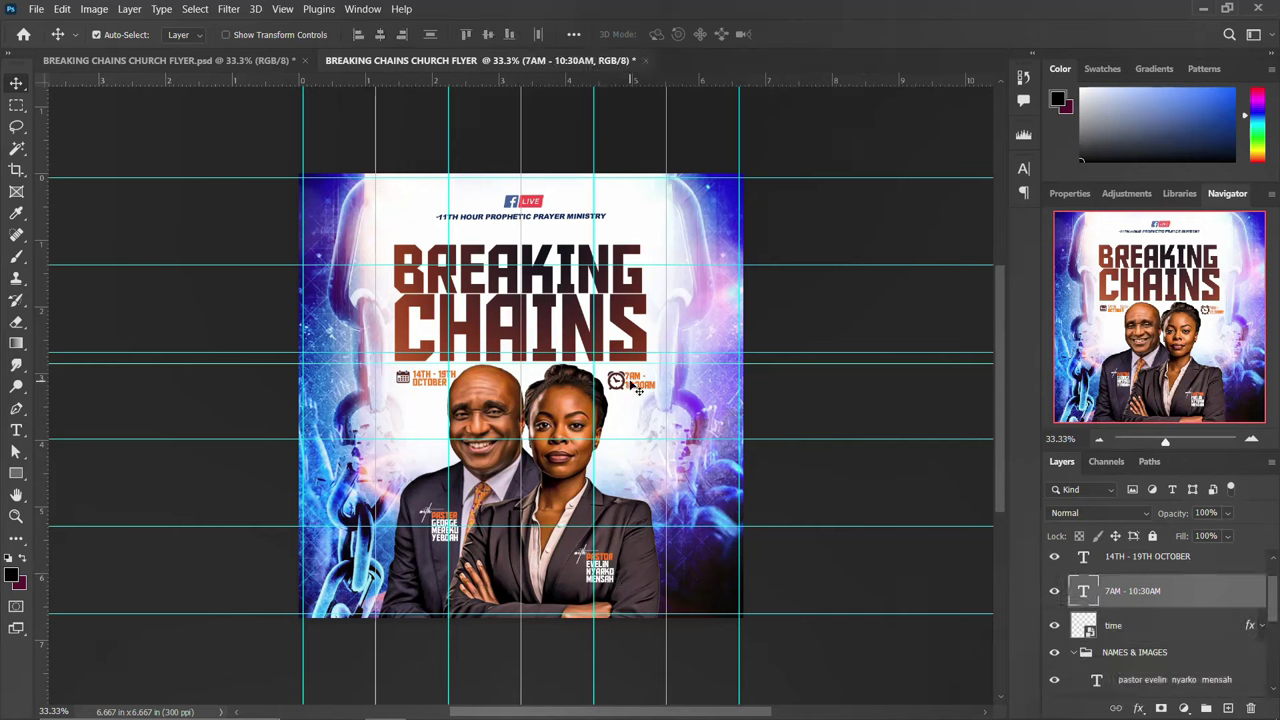
# Select all the layers from the date down to the time
pyautogui.click(1073, 652)
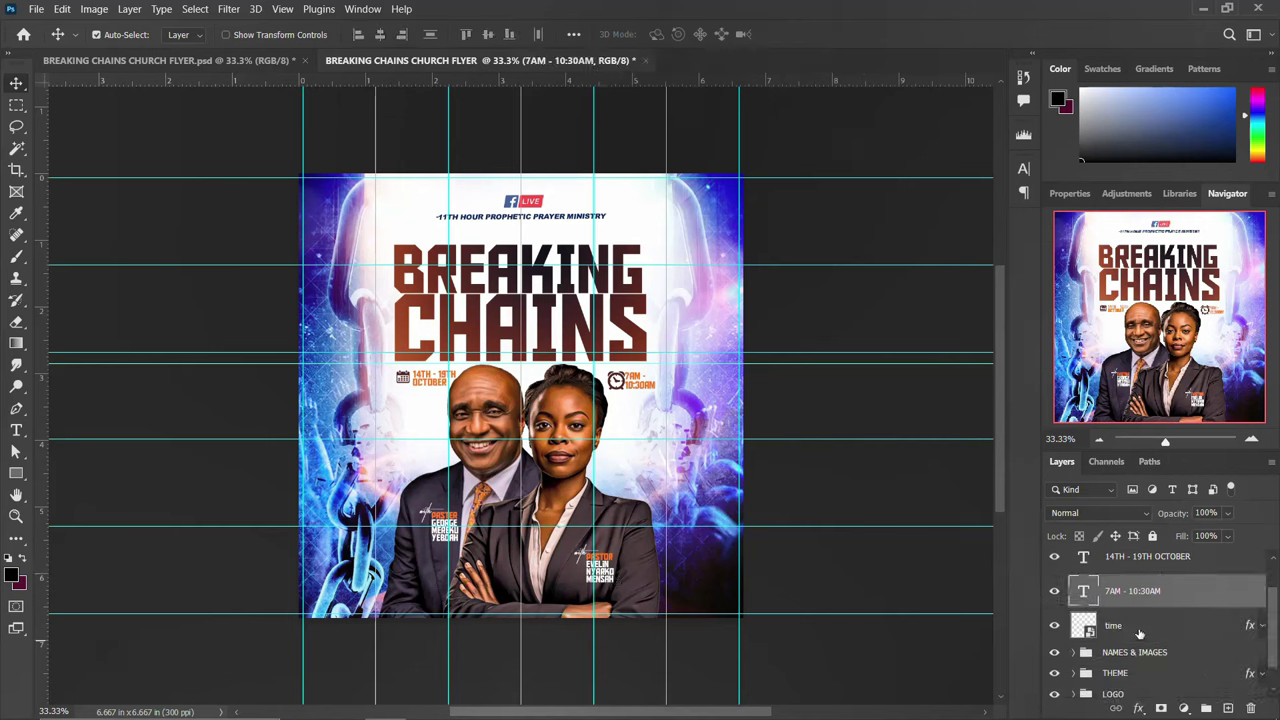
pyautogui.click(1139, 627)
pyautogui.scroll(1, 1141, 634)
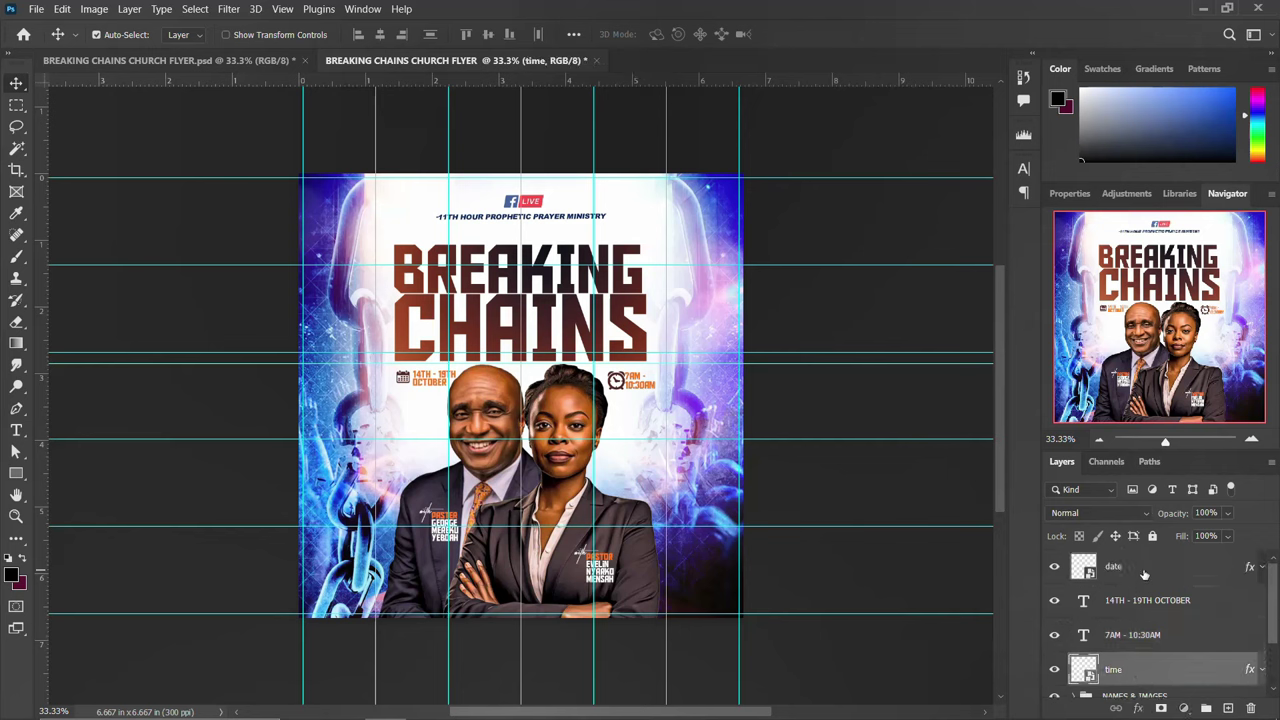
pyautogui.keyDown('shift'); pyautogui.click(1143, 577); pyautogui.keyUp('shift')
# Group the date and time layers as DATE & TIME
pyautogui.hotkey('ctrl', 'g')
pyautogui.doubleClick(1117, 560)
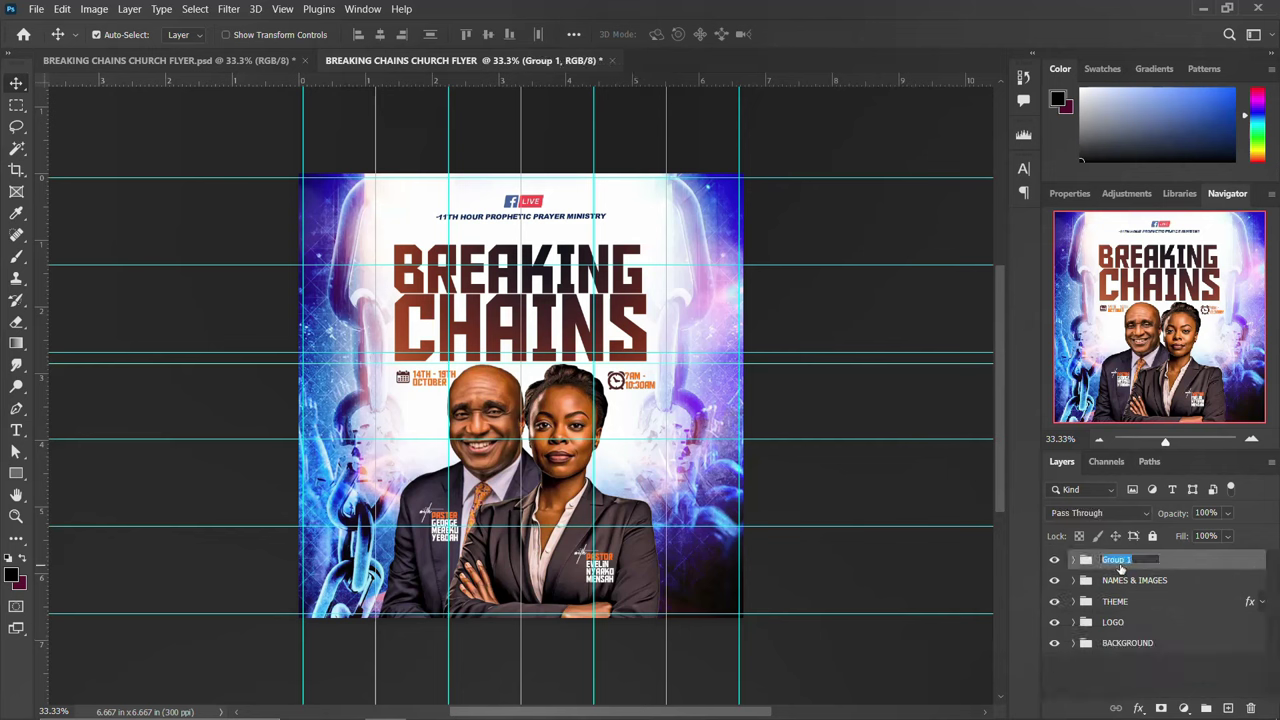
pyautogui.write('DATE & TIME')
pyautogui.press('Return')
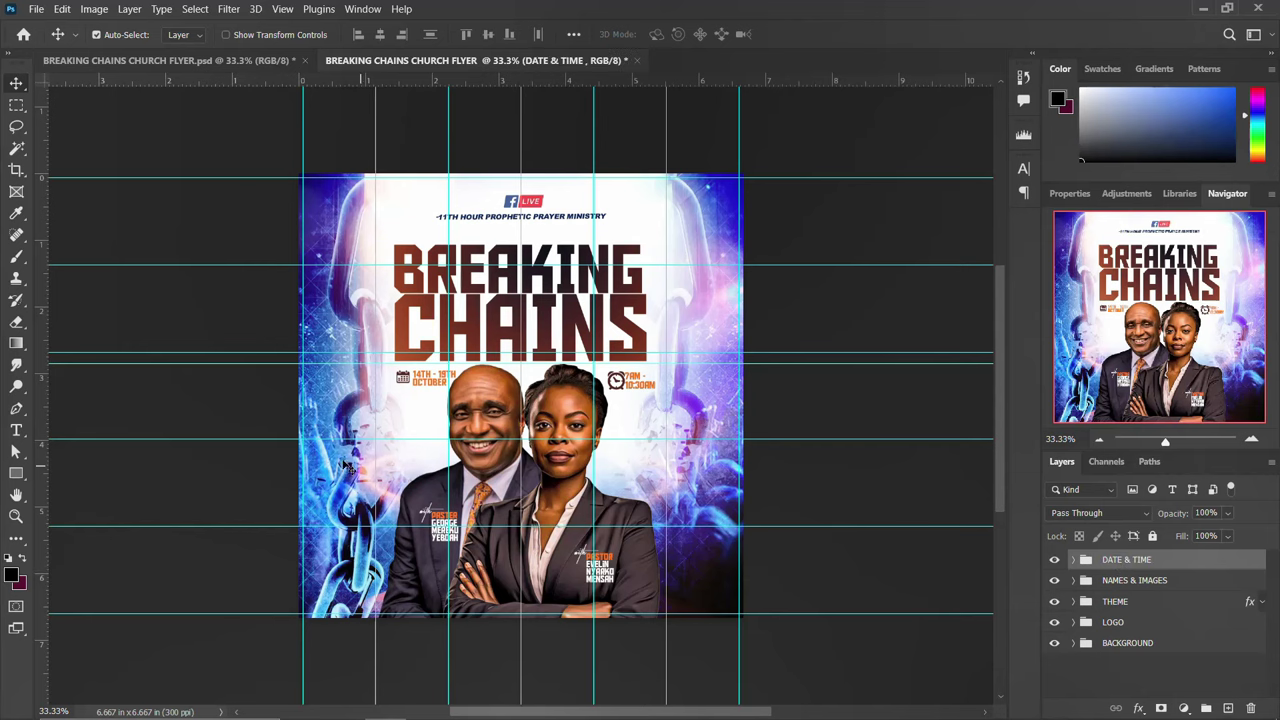
# Copy the reference flyer's DOWN DETAILS social-media bar layers into the working flyer
pyautogui.click(180, 60)
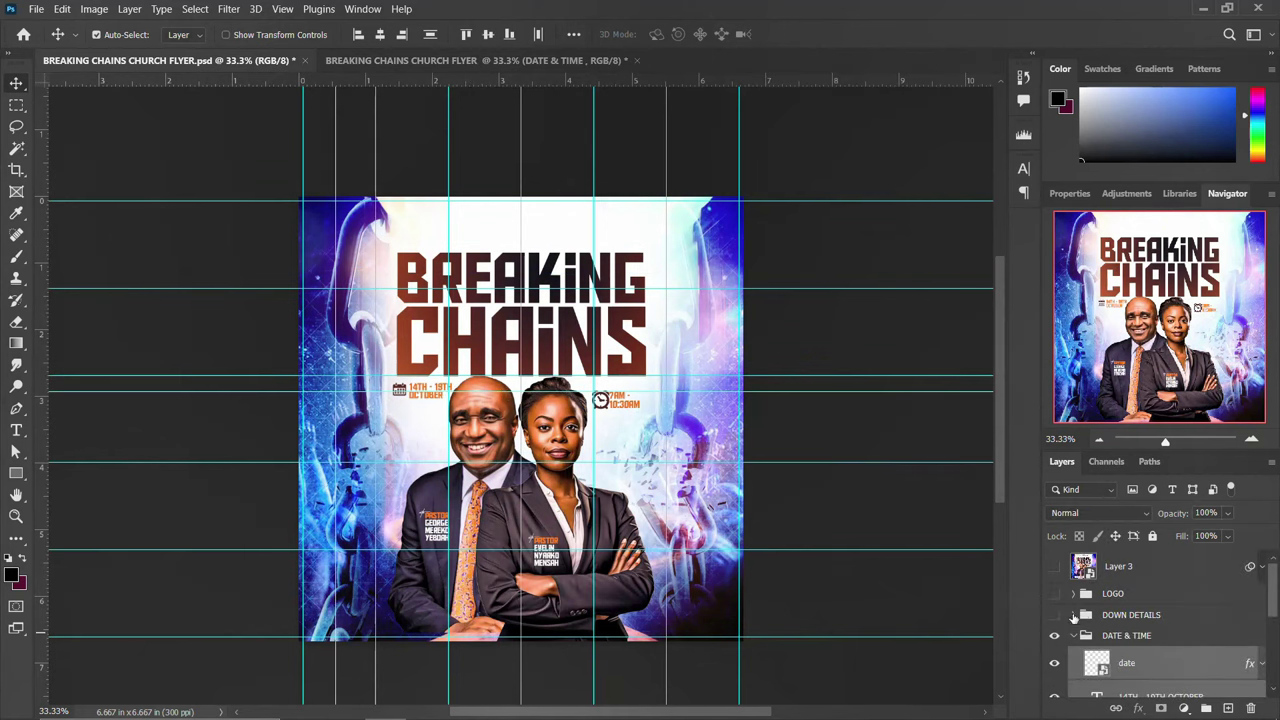
pyautogui.click(1053, 615)
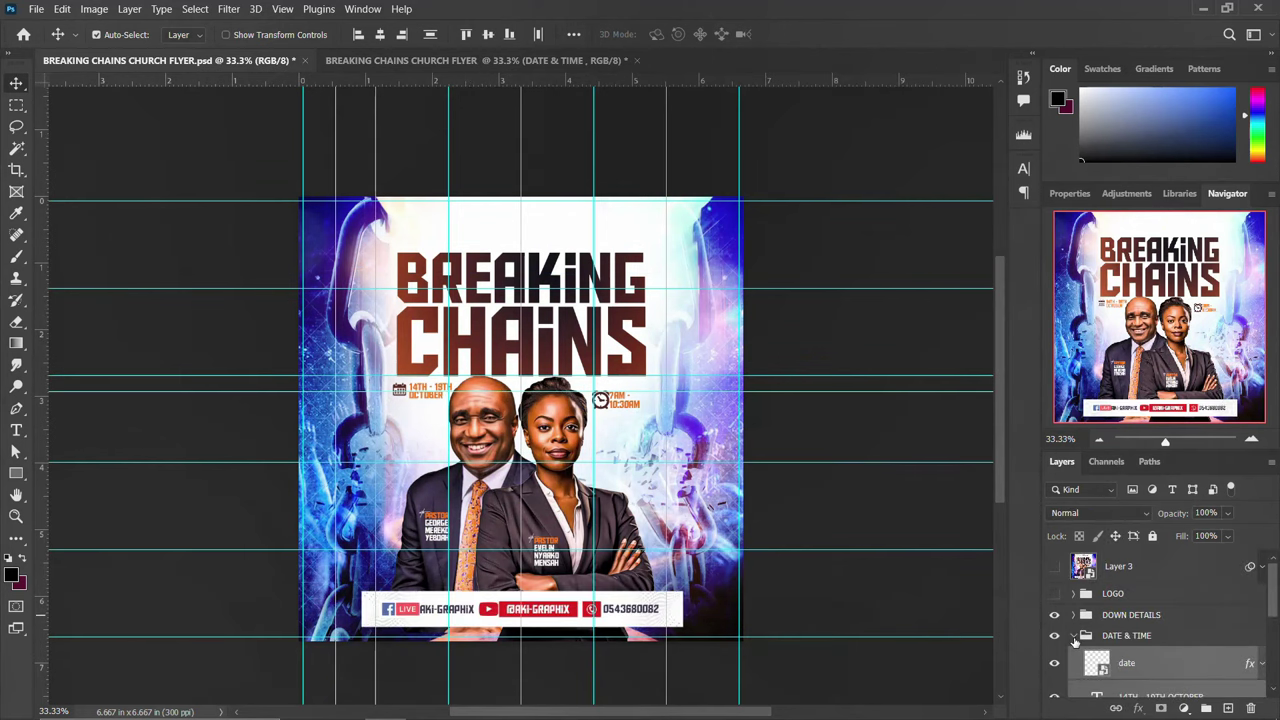
pyautogui.click(1074, 635)
pyautogui.click(1073, 615)
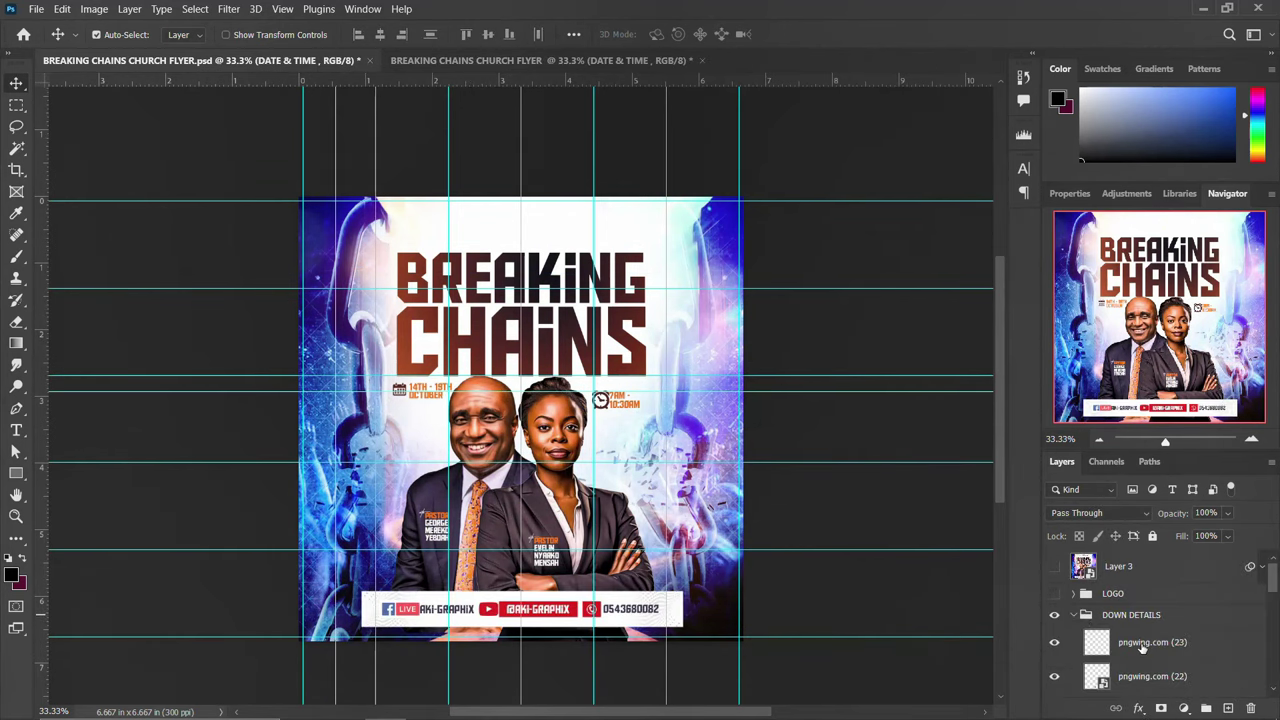
pyautogui.click(1143, 645)
pyautogui.scroll(-4, 1145, 660)
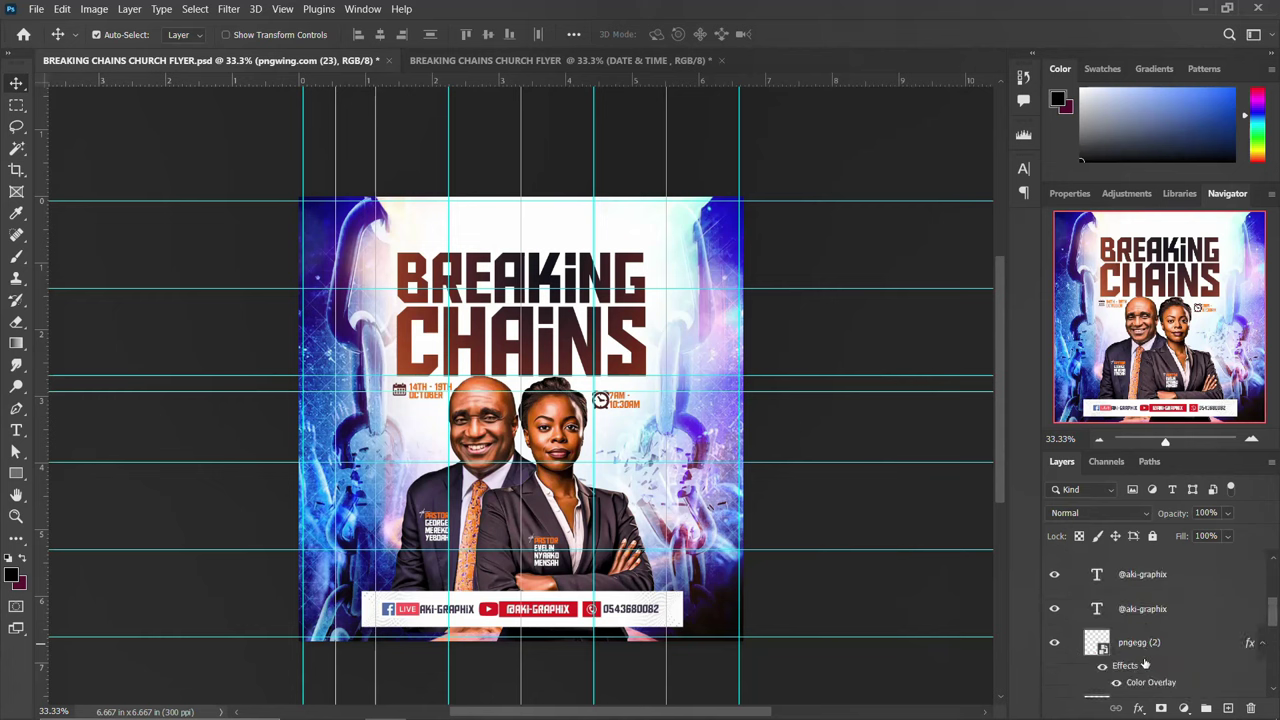
pyautogui.scroll(-5, 1145, 663)
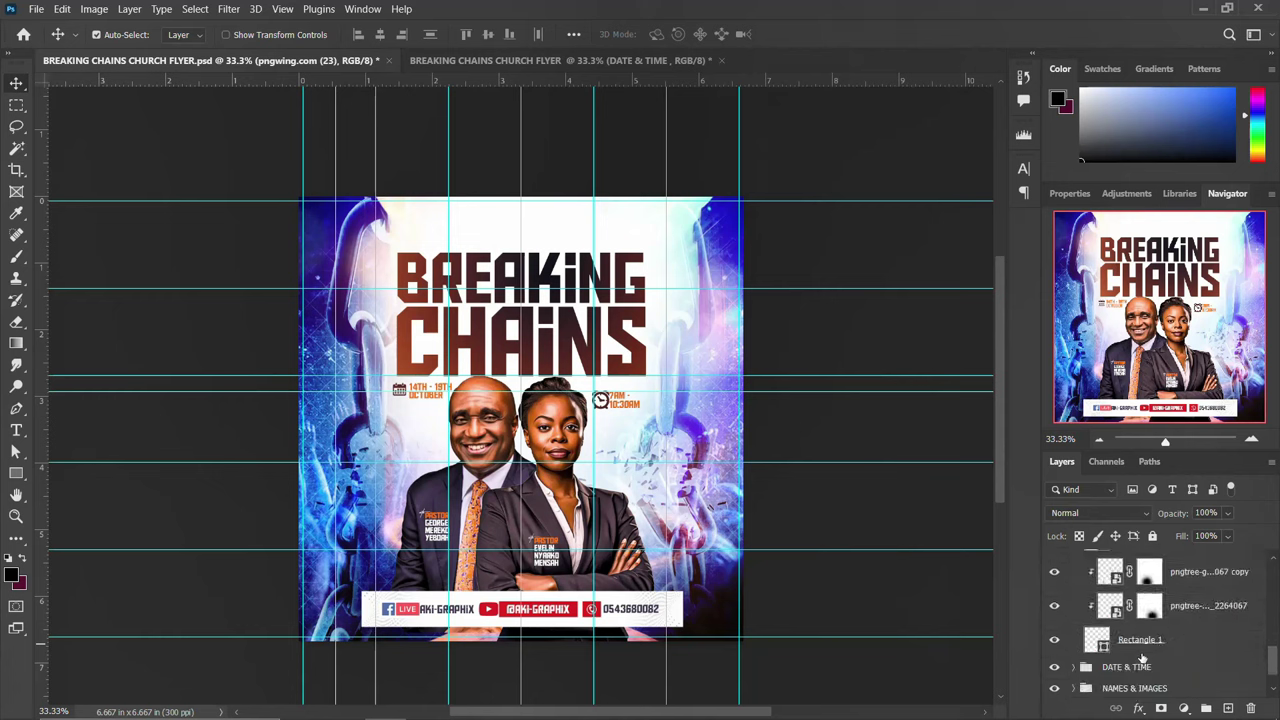
pyautogui.keyDown('shift'); pyautogui.click(1145, 645); pyautogui.keyUp('shift')
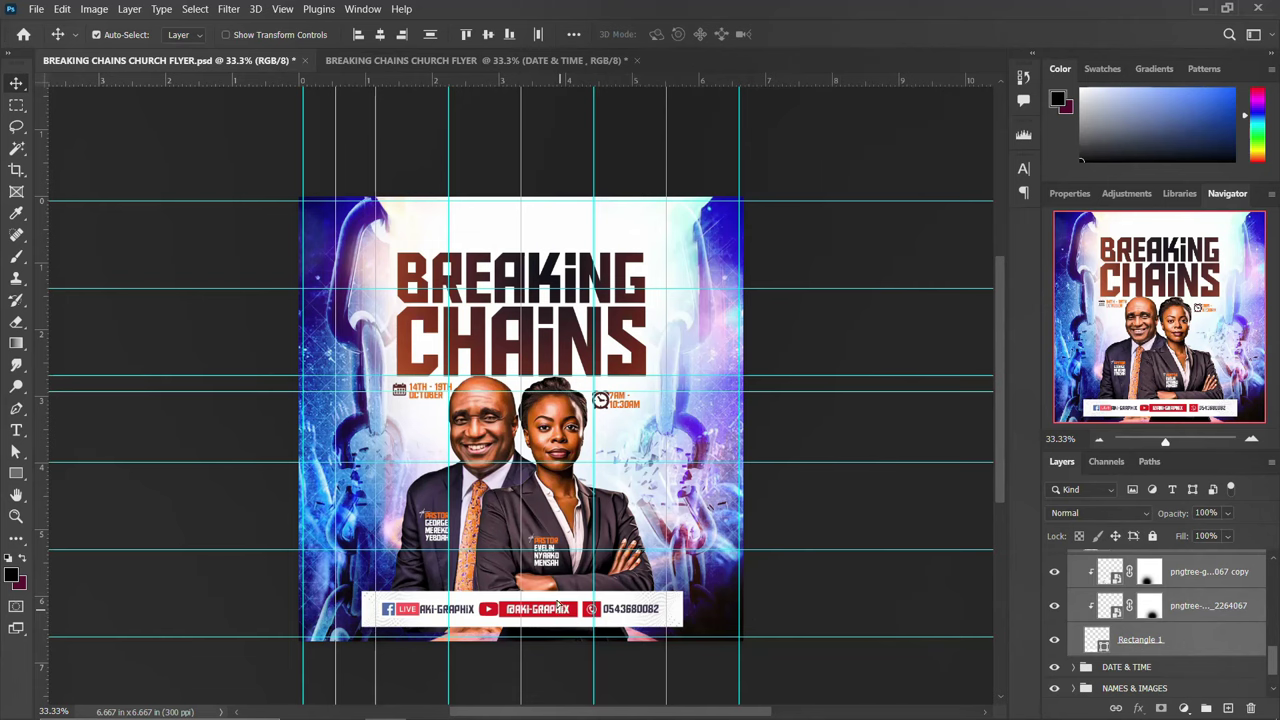
pyautogui.moveTo(557, 603); pyautogui.dragTo(530, 590)
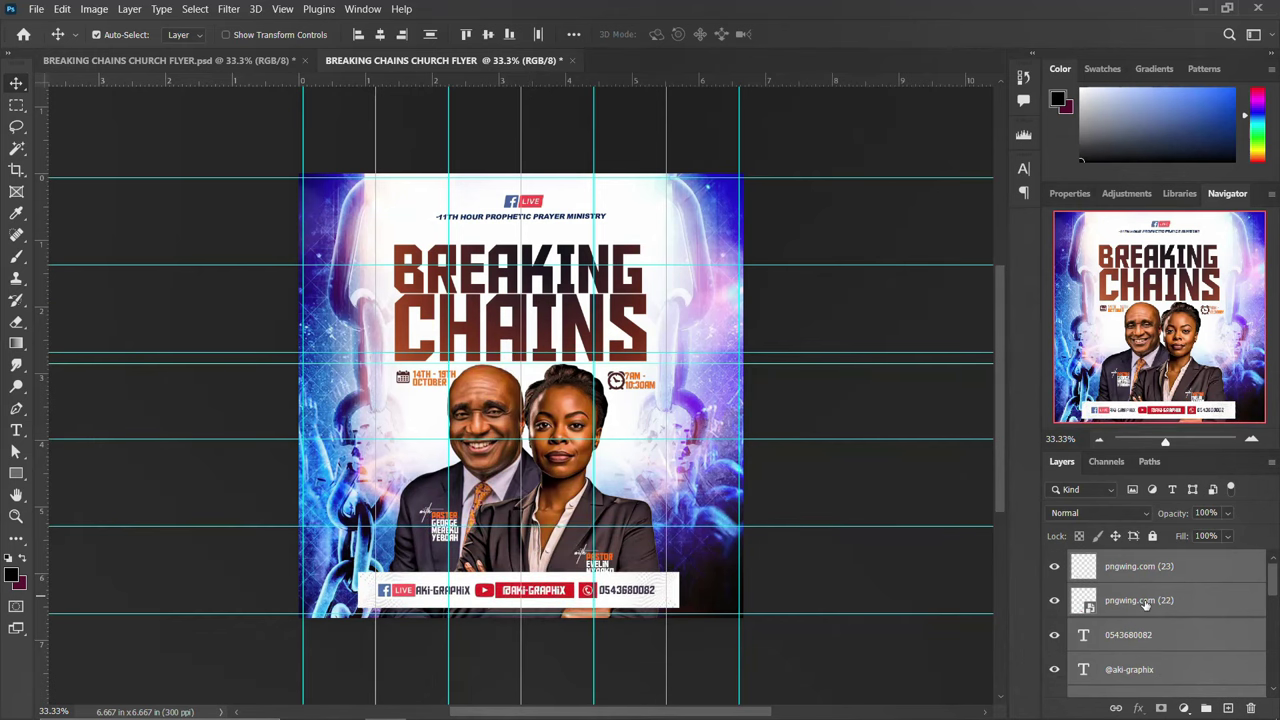
# Scale both pastors' 'With' and name captions down to about 88%
pyautogui.click(603, 572)
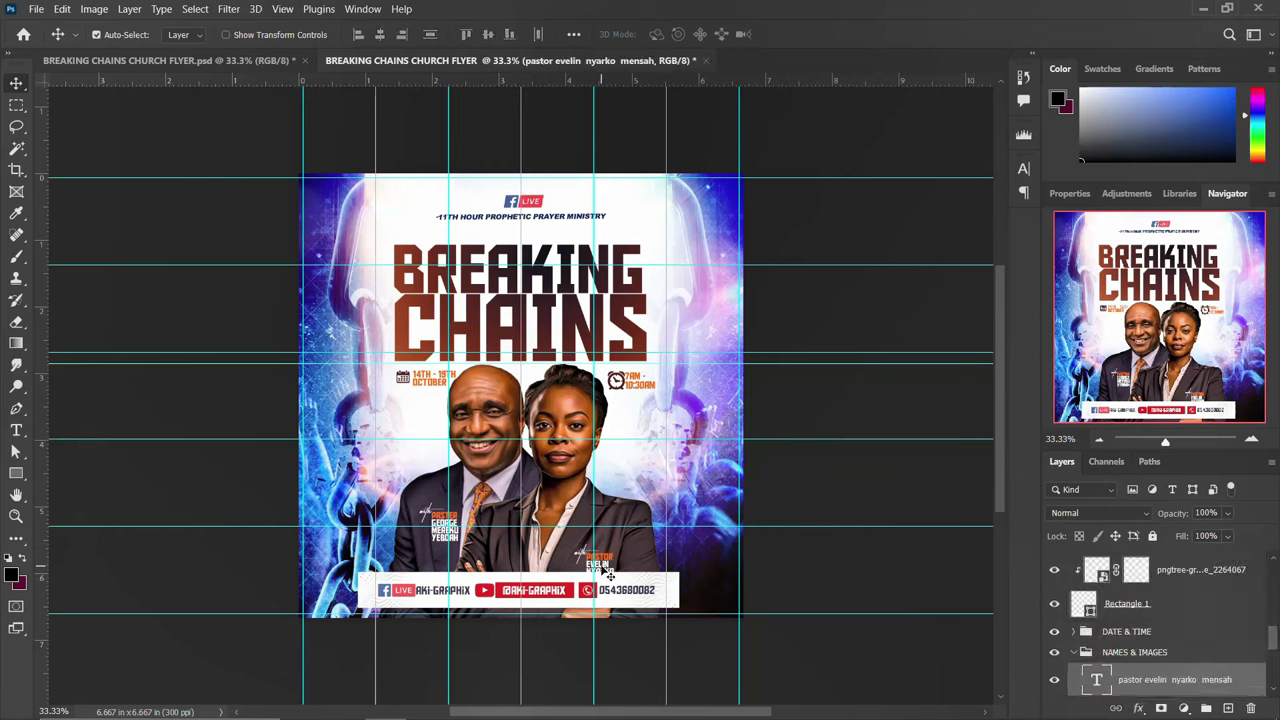
pyautogui.scroll(-2, 1125, 666)
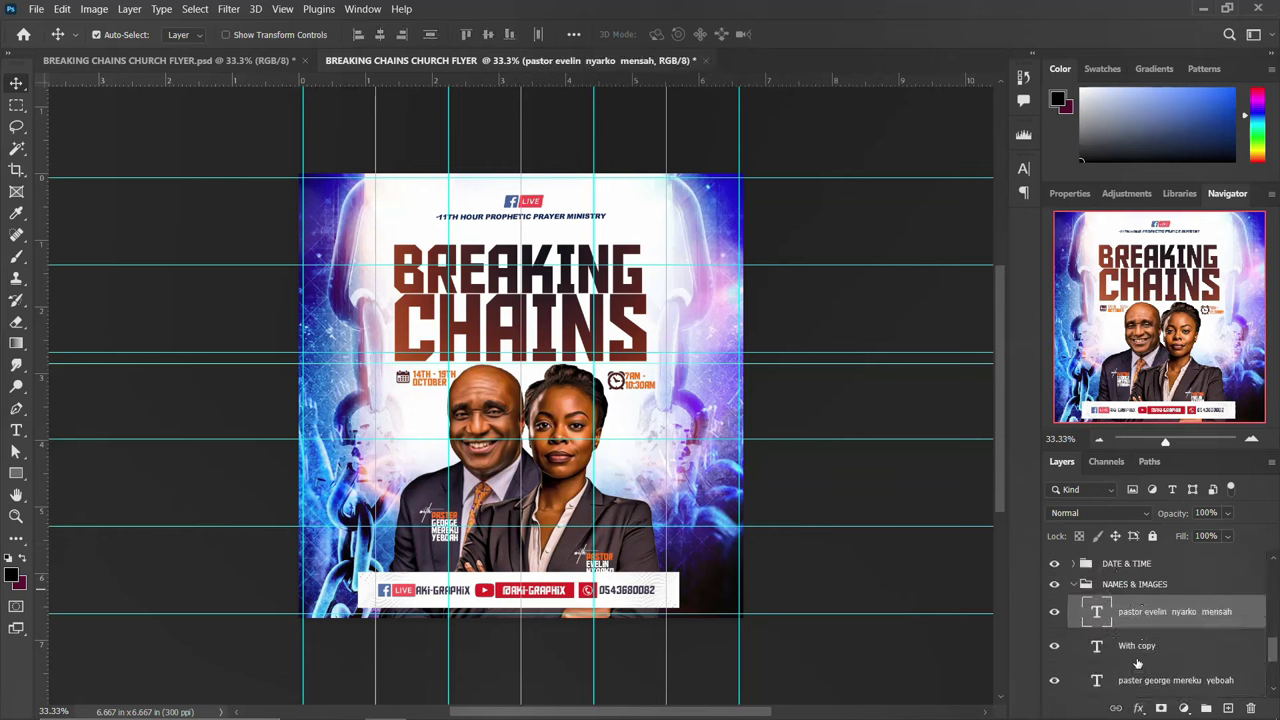
pyautogui.keyDown('shift'); pyautogui.click(1140, 647); pyautogui.keyUp('shift')
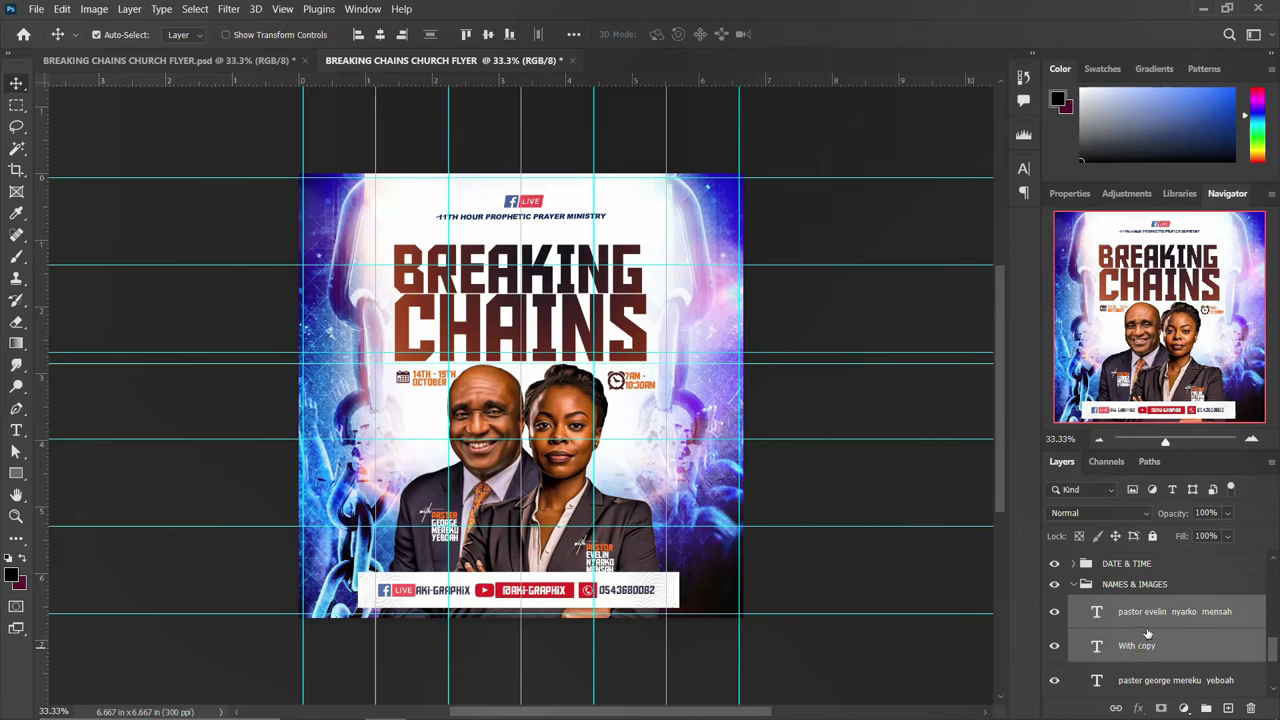
pyautogui.scroll(-2, 1156, 648)
pyautogui.keyDown('shift'); pyautogui.click(1145, 645); pyautogui.keyUp('shift')
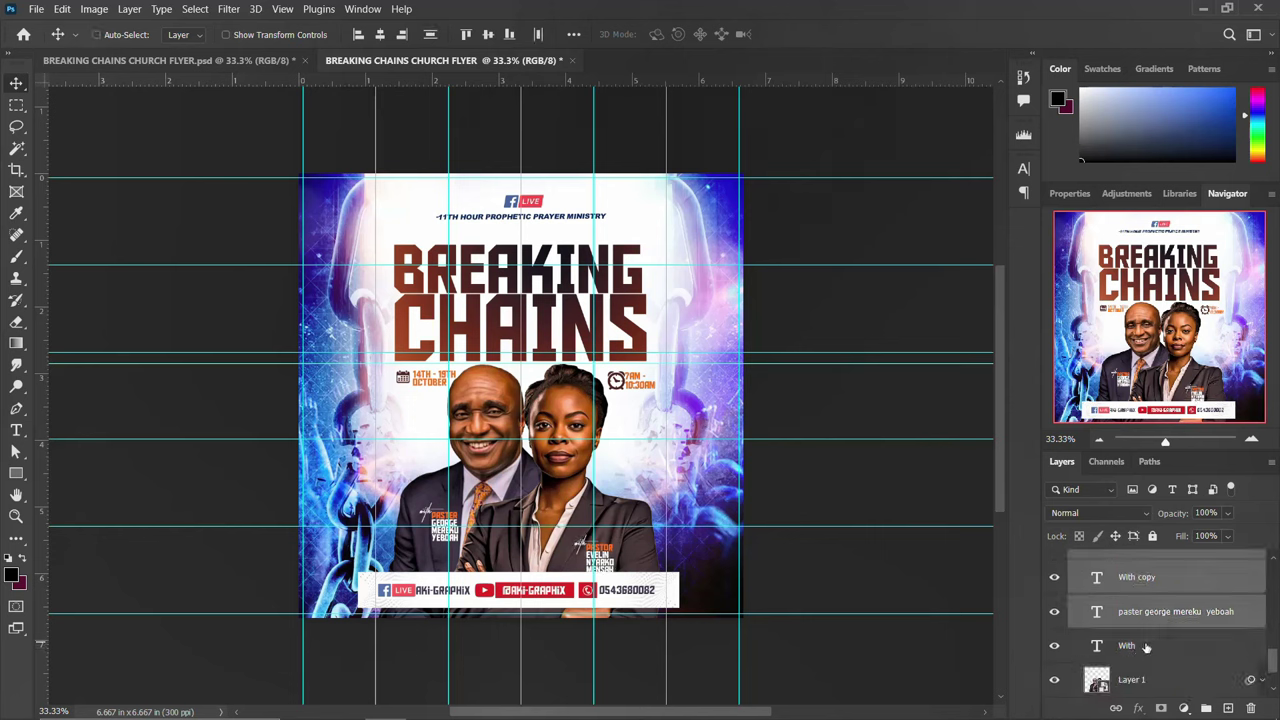
pyautogui.hotkey('ctrl', 't')
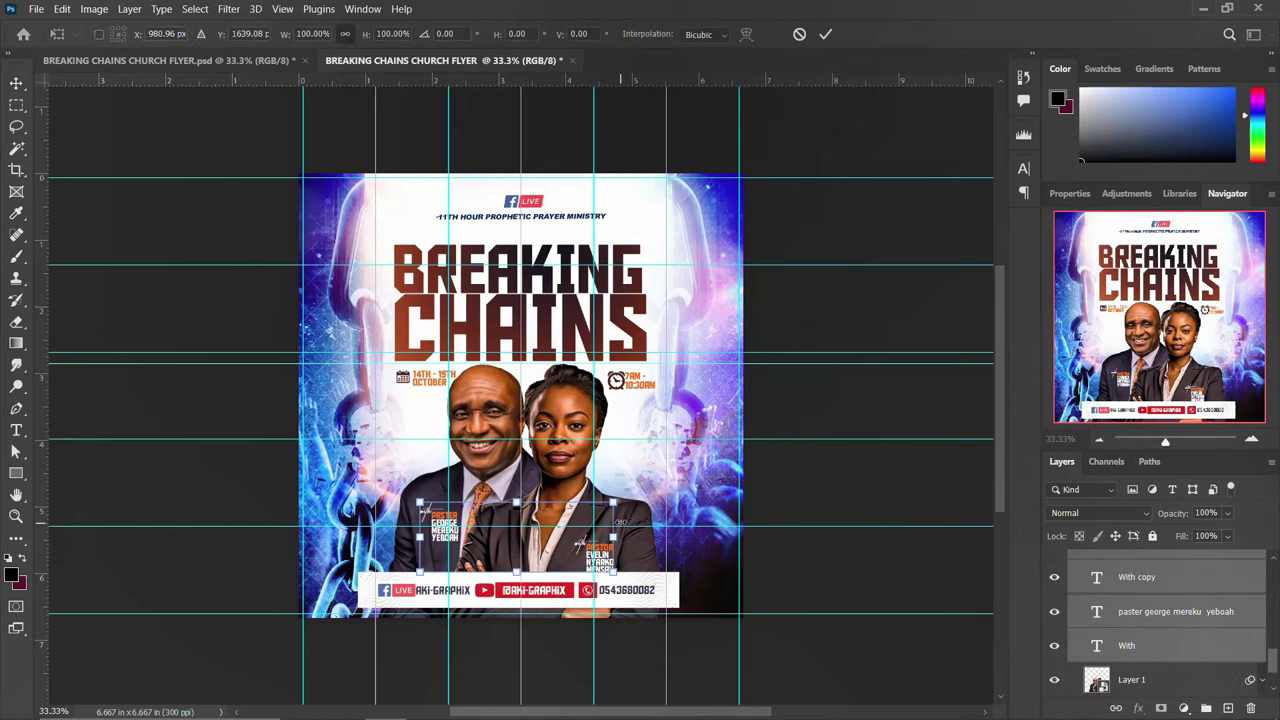
pyautogui.moveTo(612, 501); pyautogui.dragTo(600, 505)
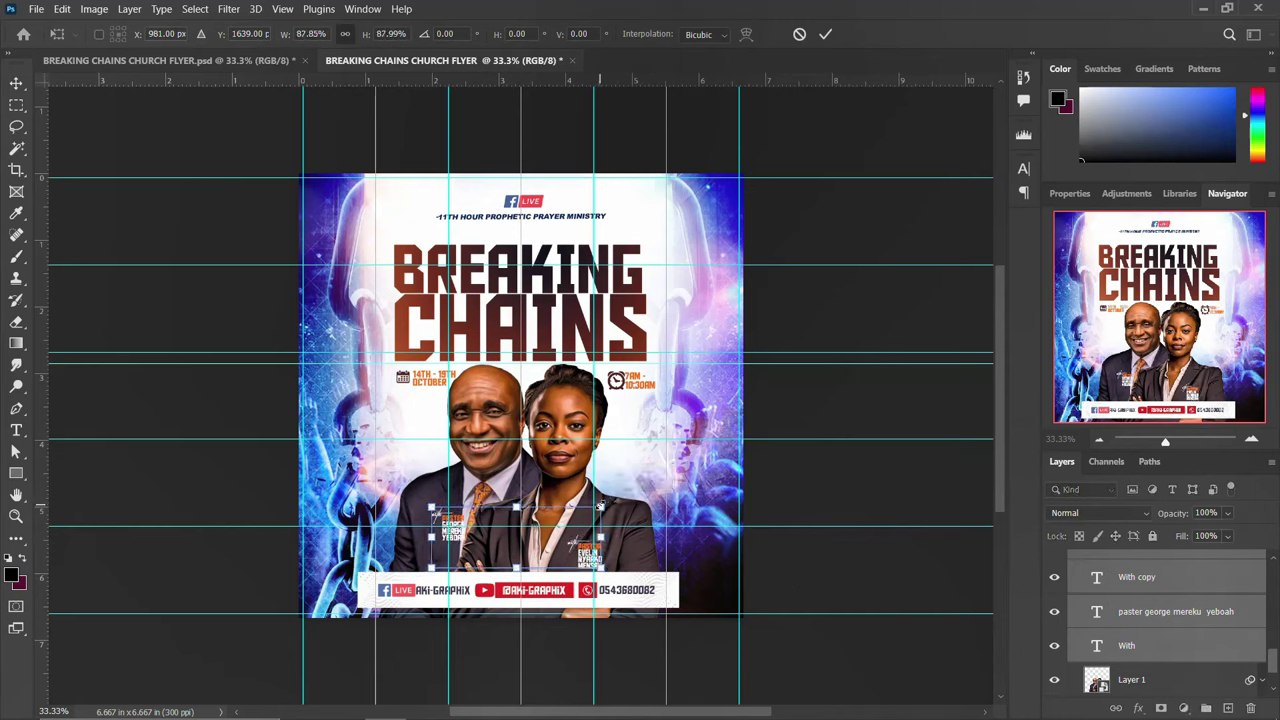
pyautogui.press('Return')
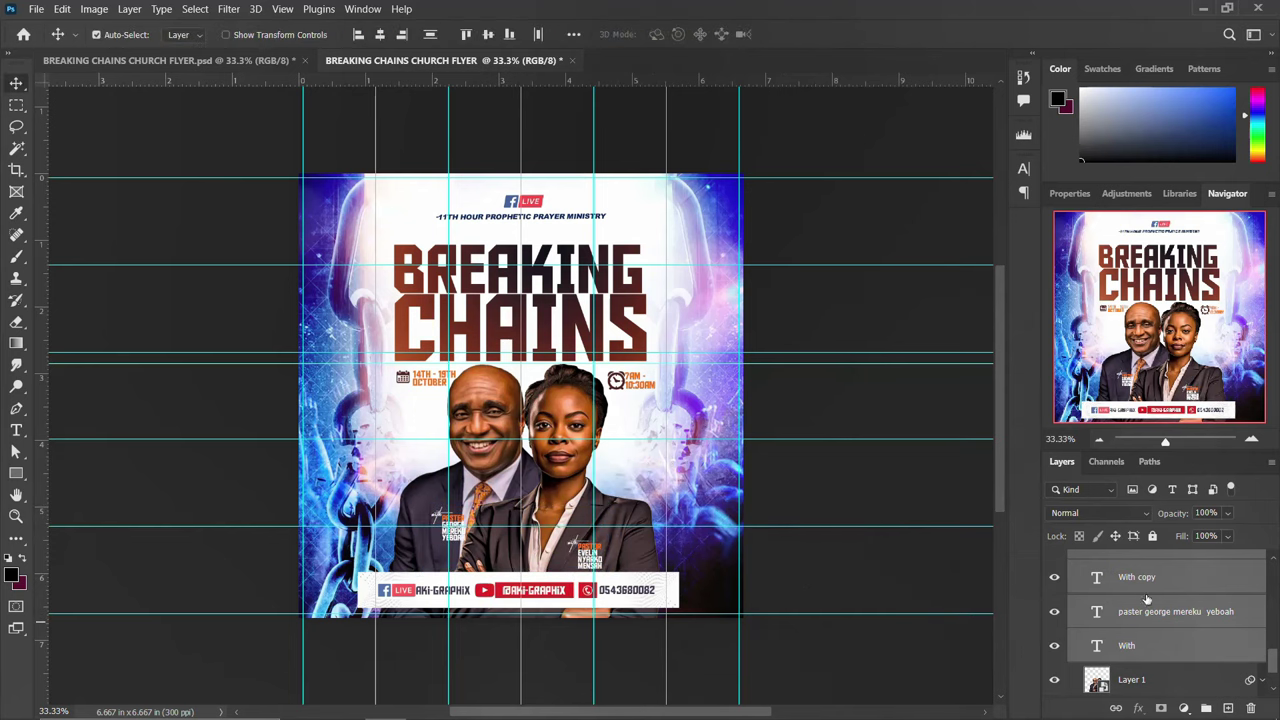
# Nudge the left and right pastors' captions into place on their jackets
pyautogui.click(1148, 612)
pyautogui.keyDown('shift'); pyautogui.click(1144, 645); pyautogui.keyUp('shift')
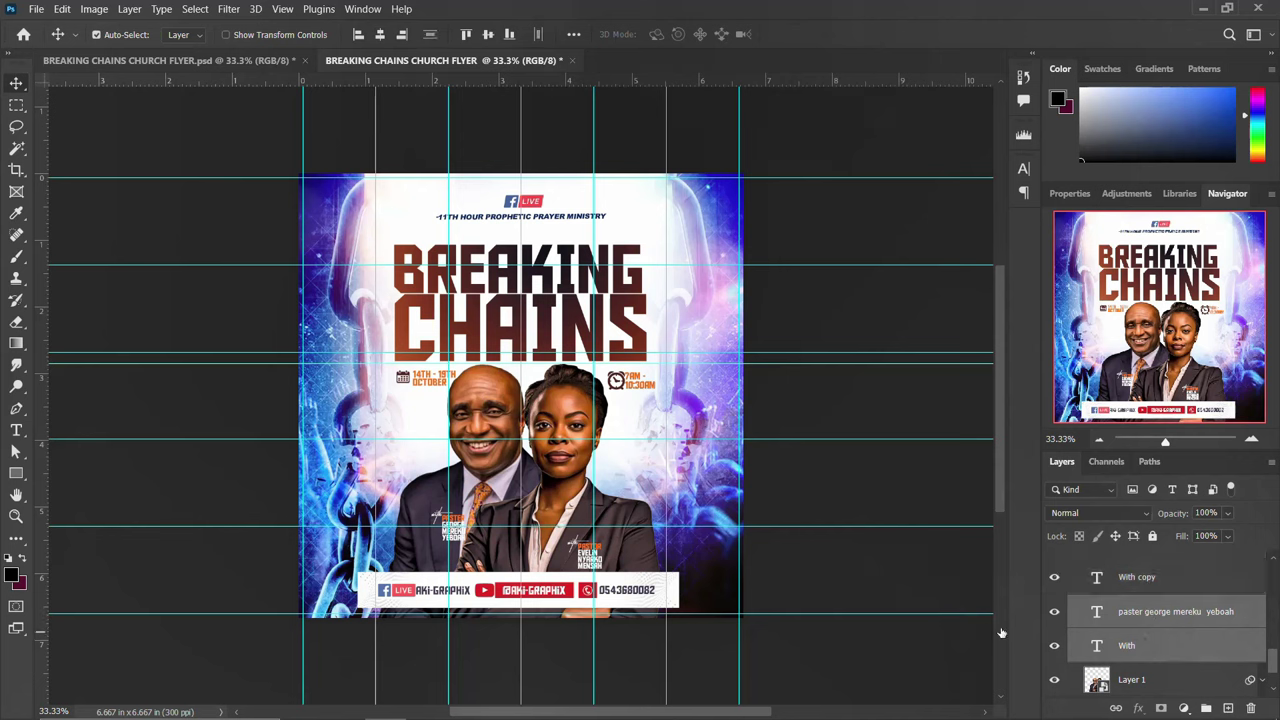
pyautogui.moveTo(452, 524); pyautogui.dragTo(442, 524)
pyautogui.click(590, 560)
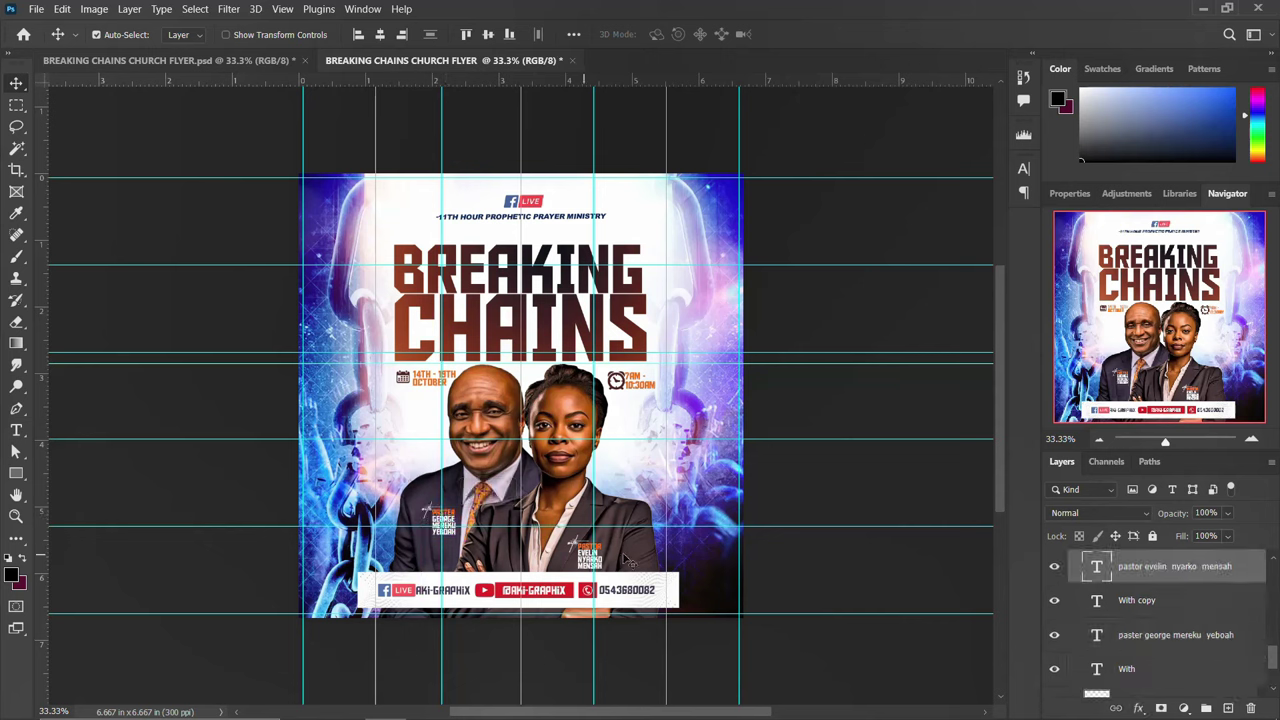
pyautogui.keyDown('ctrl'); pyautogui.keyDown('shift'); pyautogui.click(592, 553); pyautogui.keyUp('shift'); pyautogui.keyUp('ctrl')
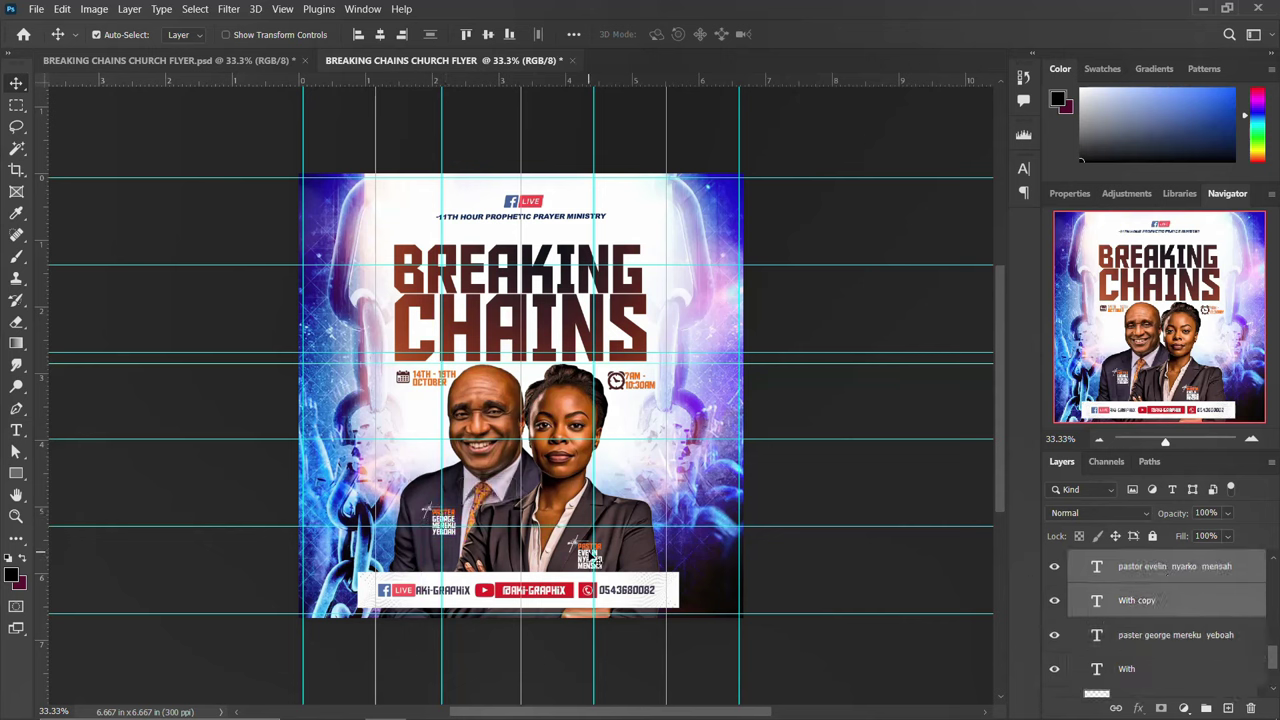
pyautogui.moveTo(592, 555); pyautogui.dragTo(600, 547)
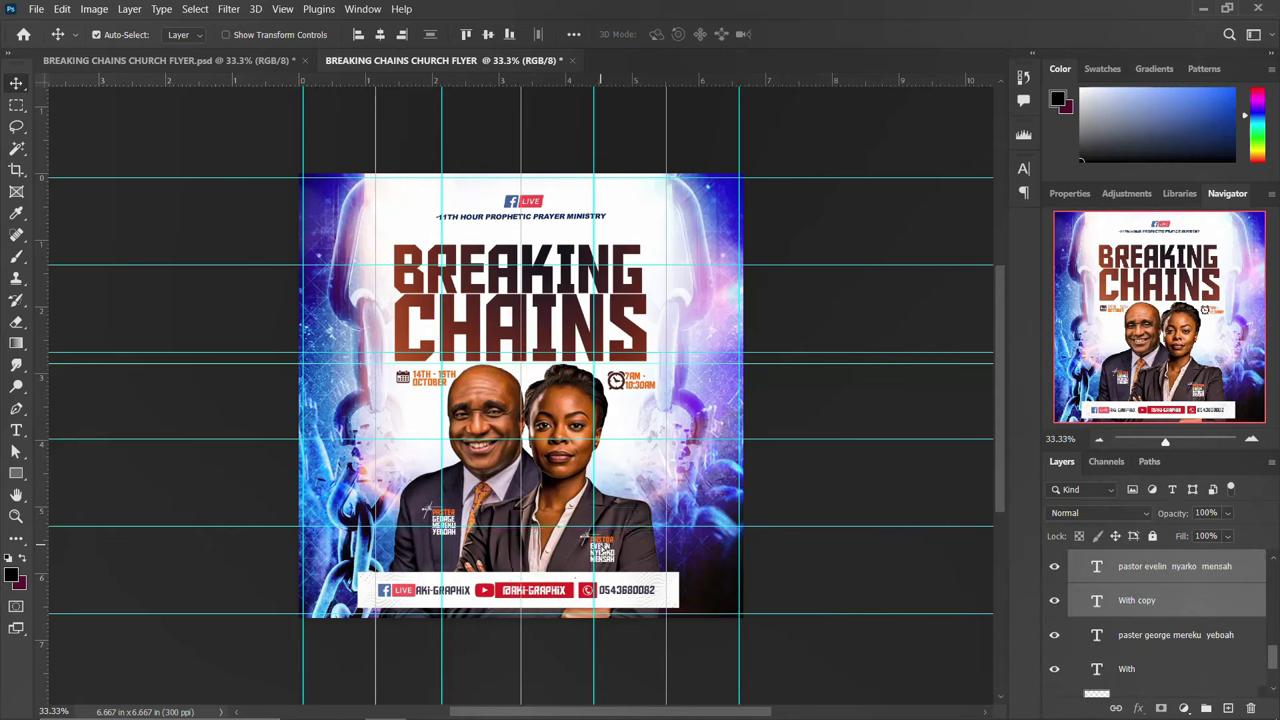
# Group Rectangle 1 and all the social bar's pngwing layers into a group named DETAILS
pyautogui.scroll(2, 1123, 568)
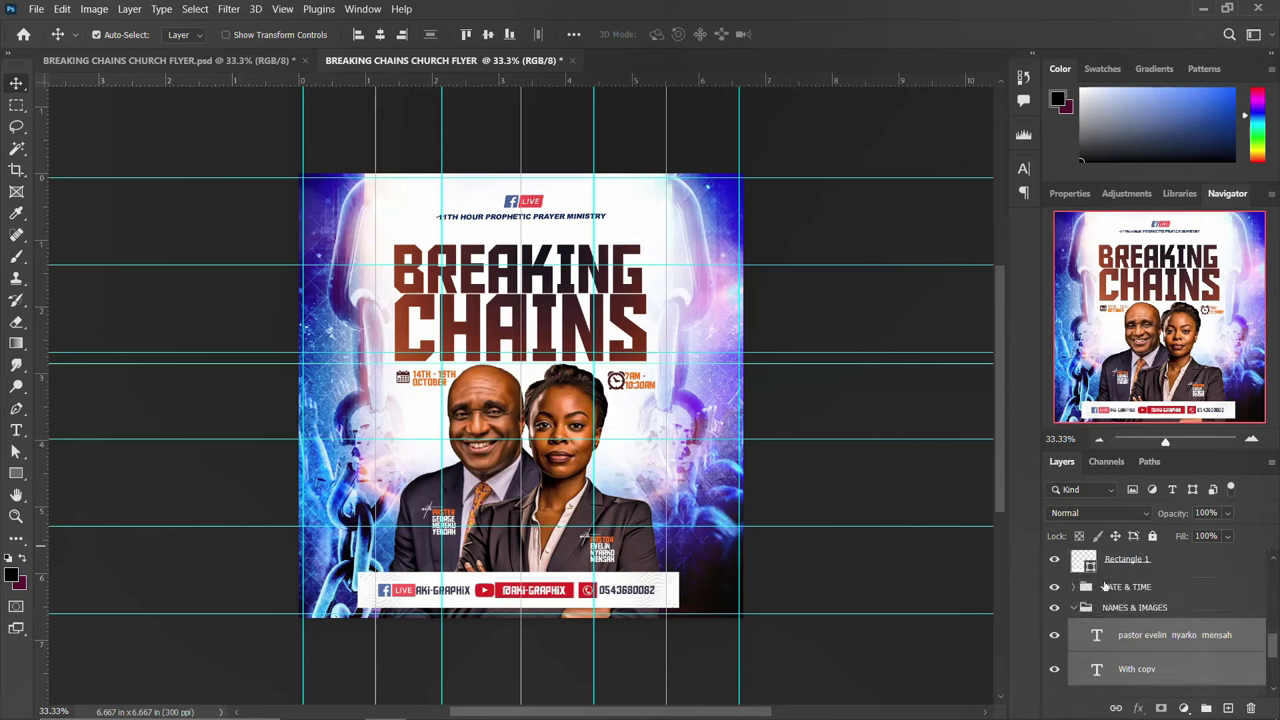
pyautogui.click(1075, 620)
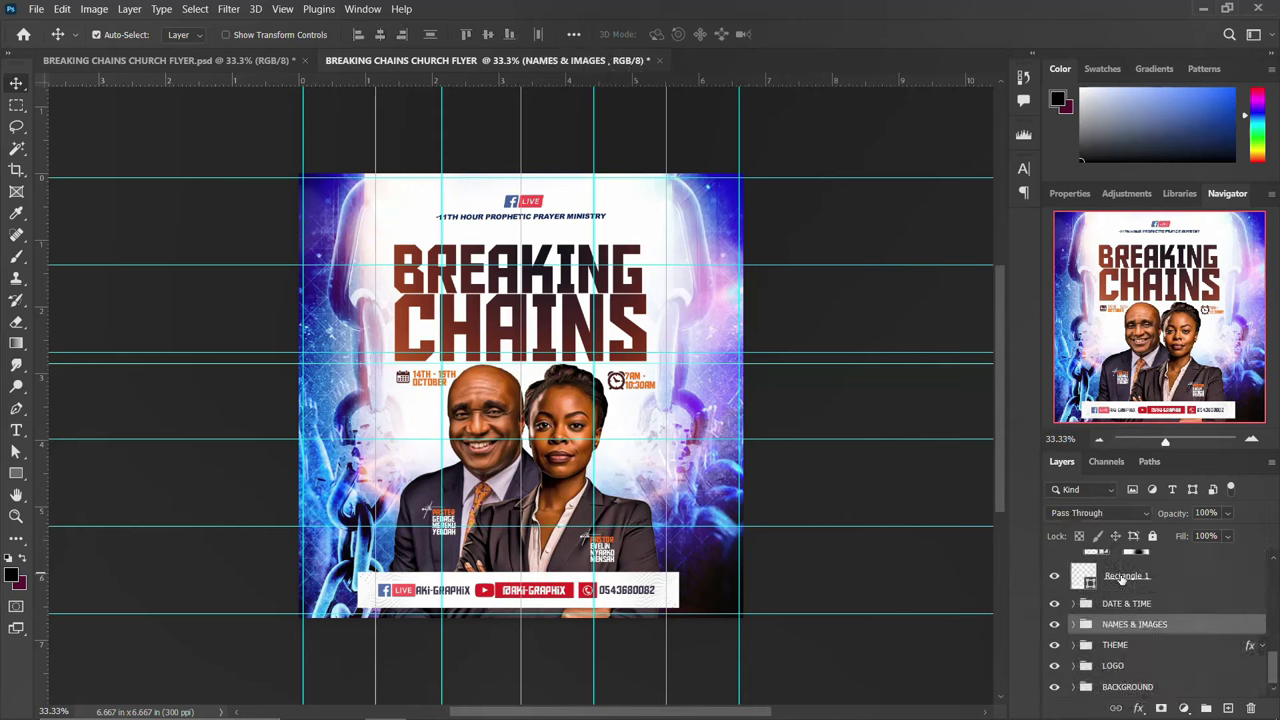
pyautogui.click(1121, 577)
pyautogui.scroll(-2, 1121, 579)
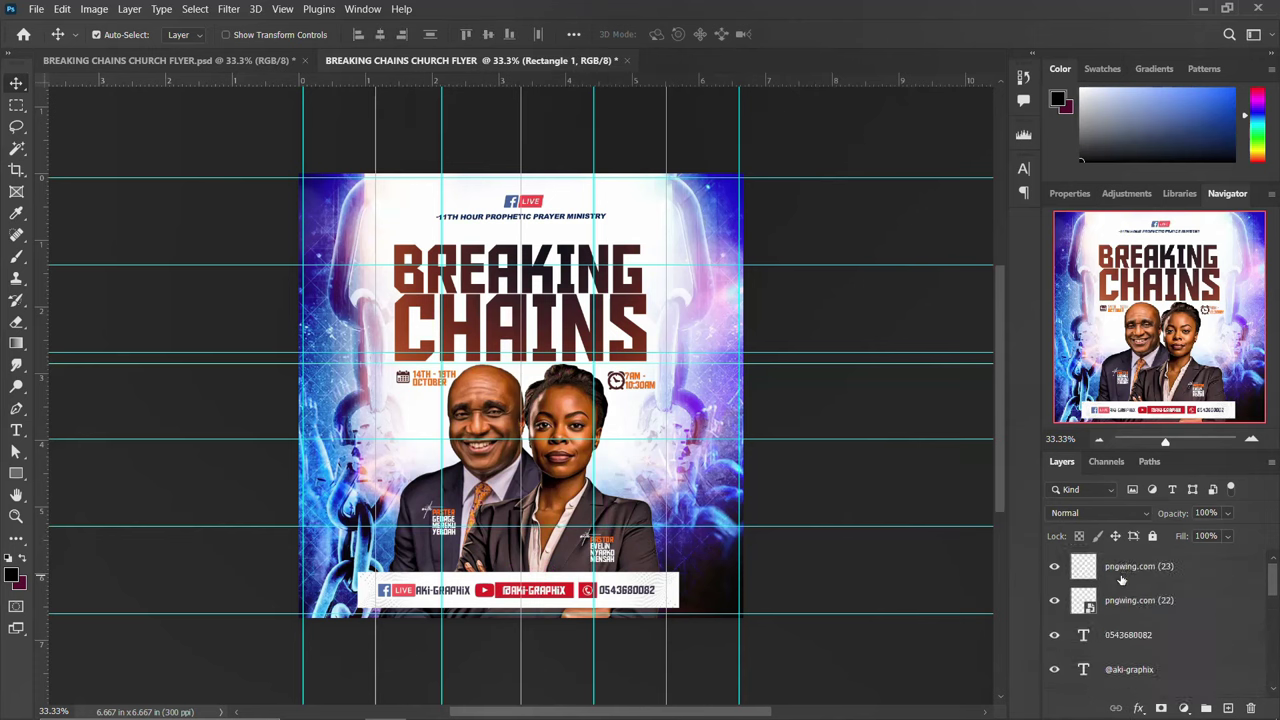
pyautogui.keyDown('shift'); pyautogui.click(1121, 578); pyautogui.keyUp('shift')
pyautogui.hotkey('ctrl', 'g')
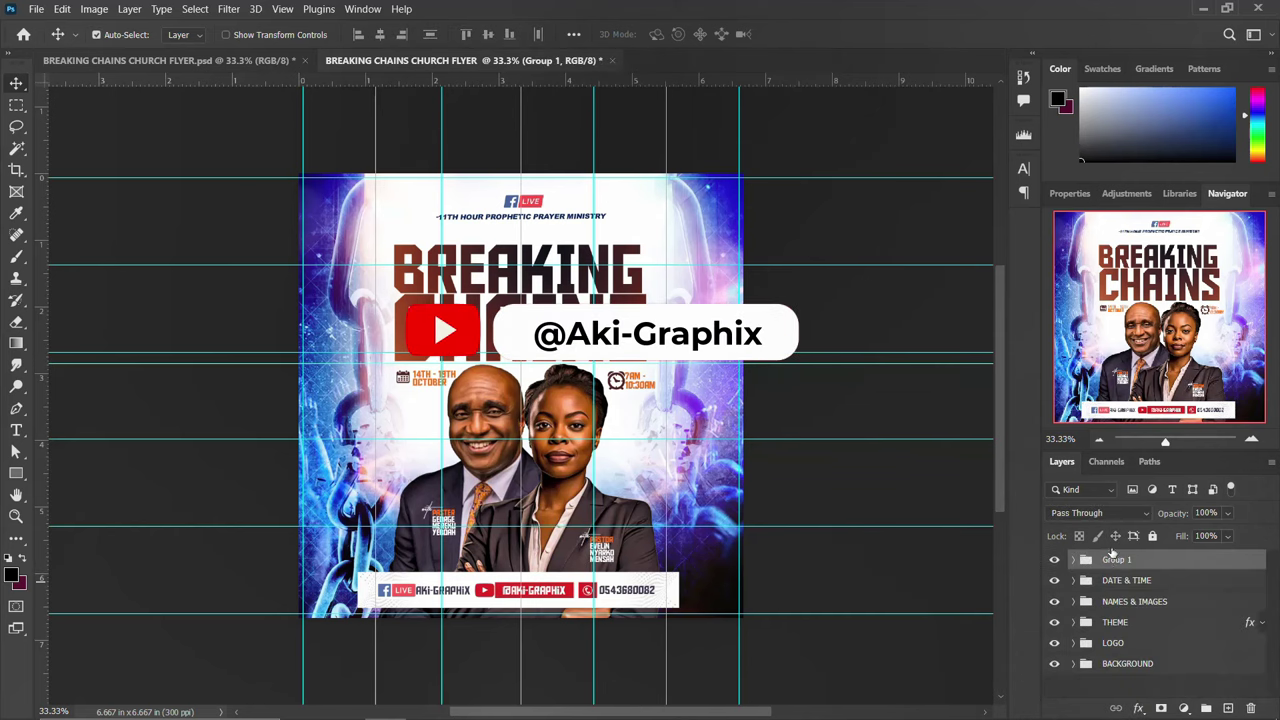
pyautogui.doubleClick(1117, 561)
pyautogui.write('DETAILS')
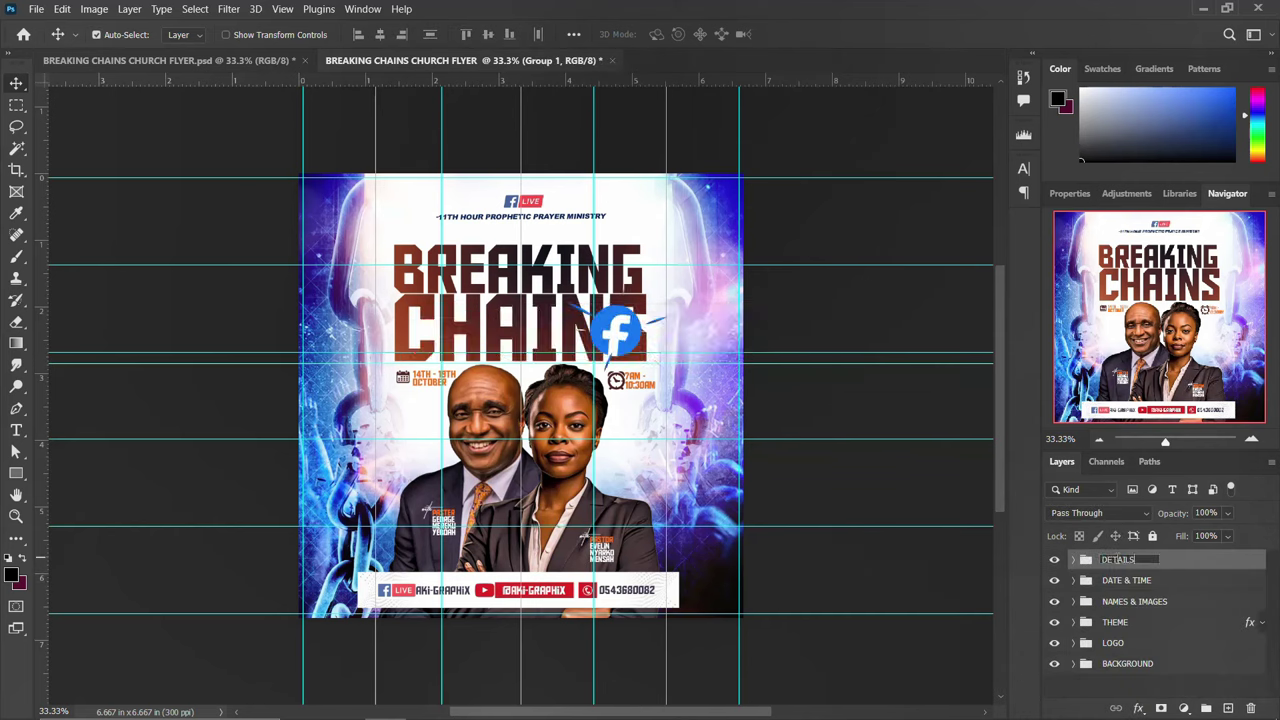
pyautogui.press('Return')
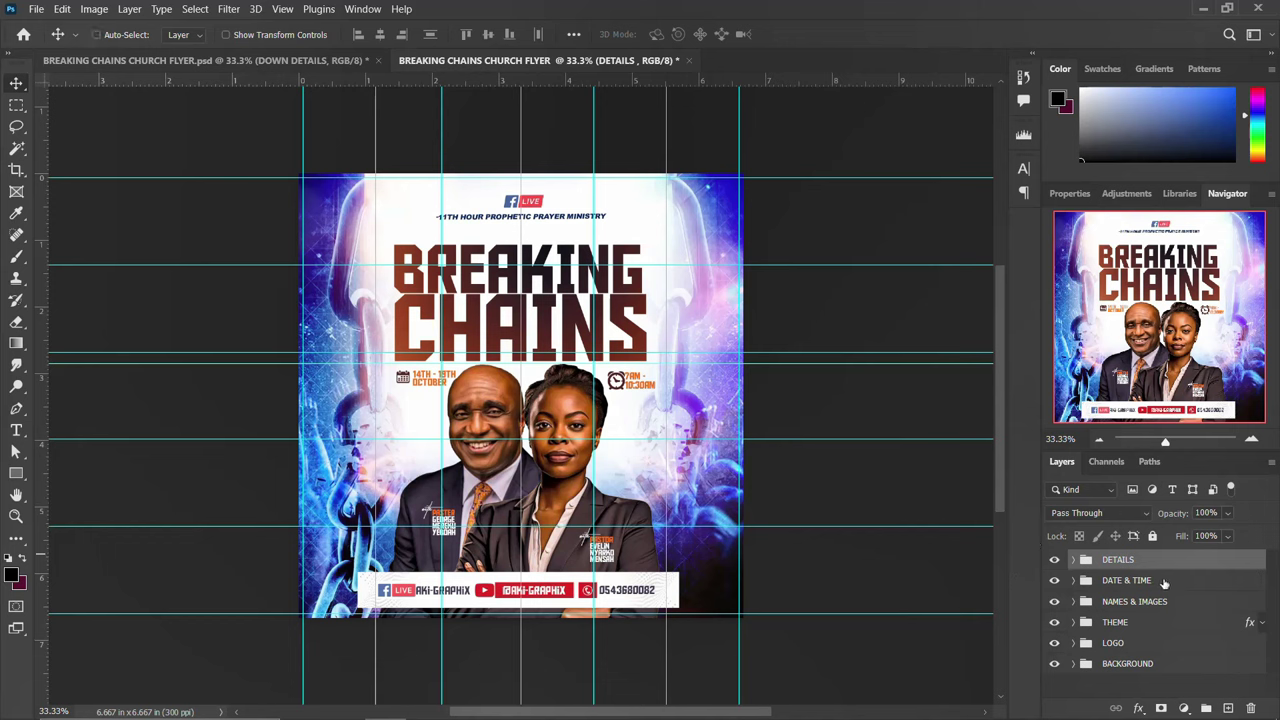
# Stamp all visible layers into Layer 2, convert it to a smart object, and launch Camera Raw Filter
pyautogui.hotkey('ctrl', 'alt', 'shift', 'e')
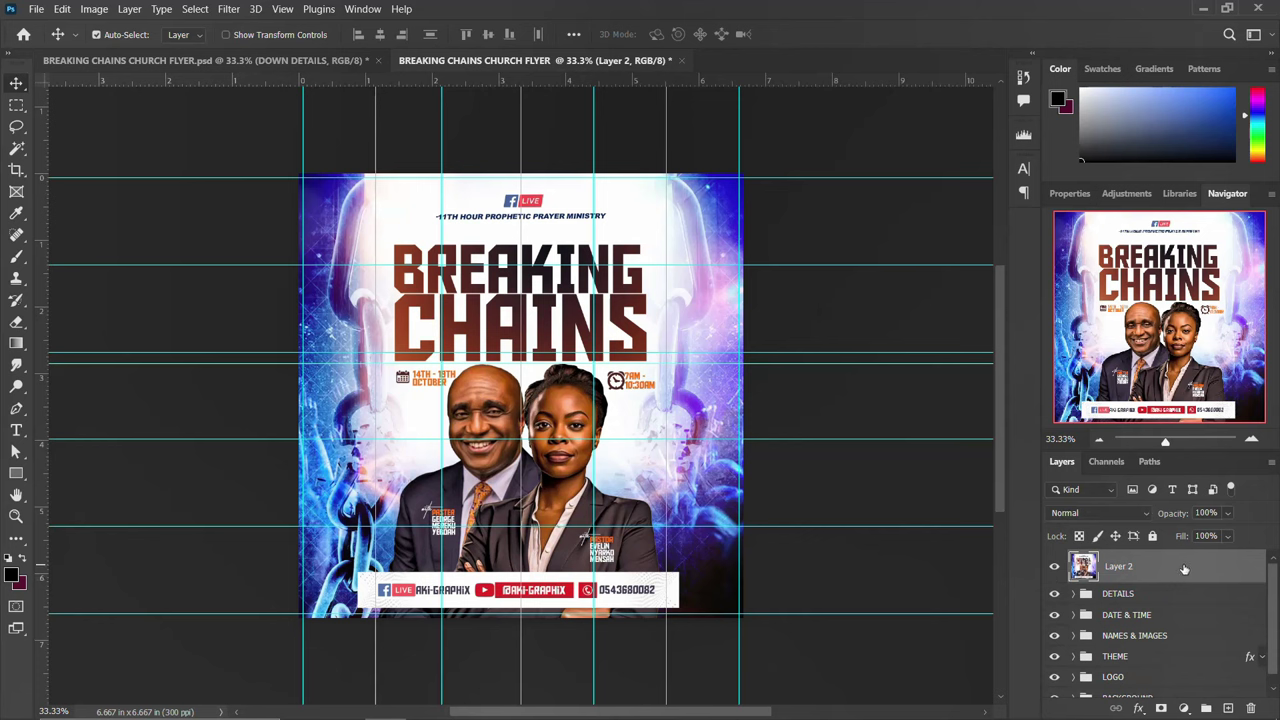
pyautogui.rightClick(1184, 569)
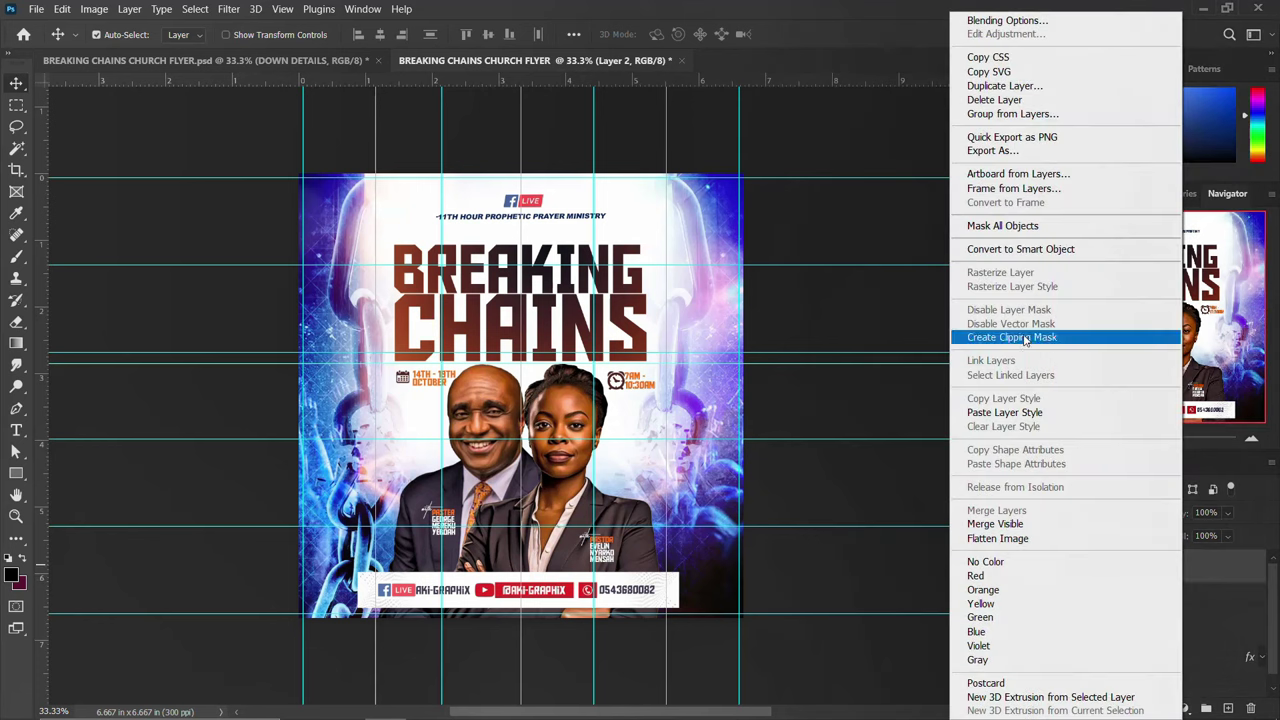
pyautogui.click(1031, 252)
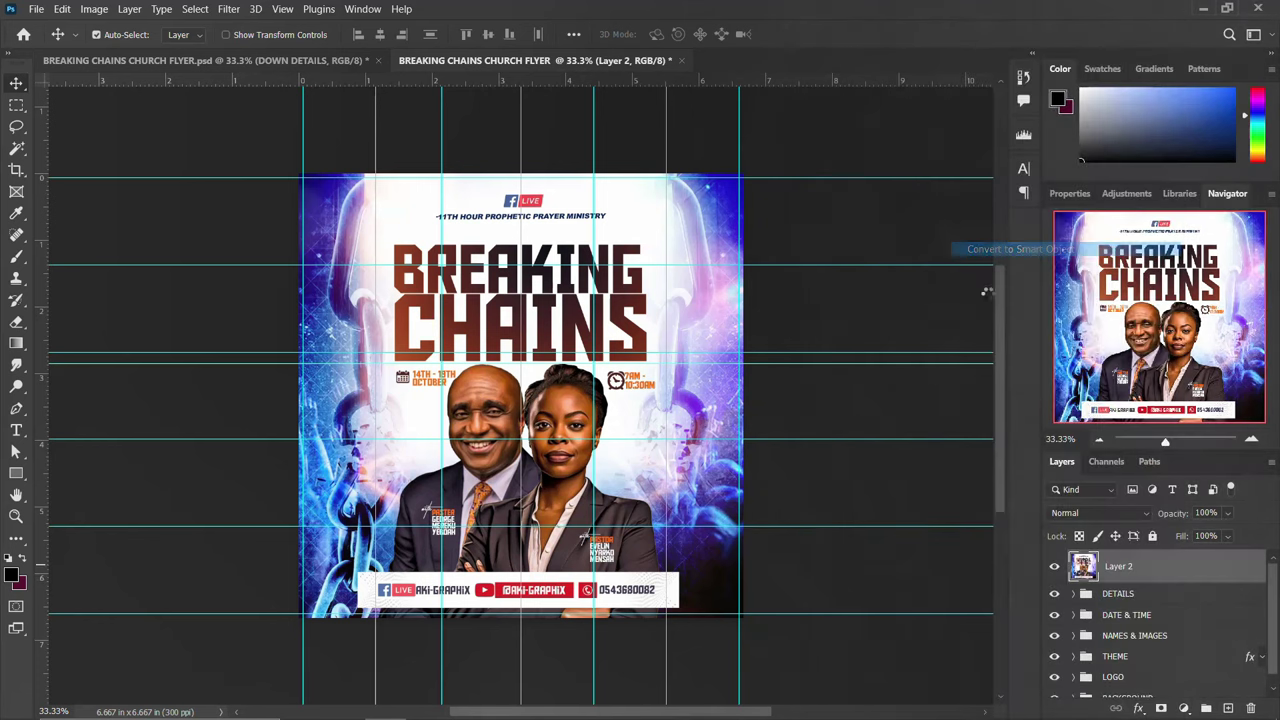
pyautogui.click(222, 9)
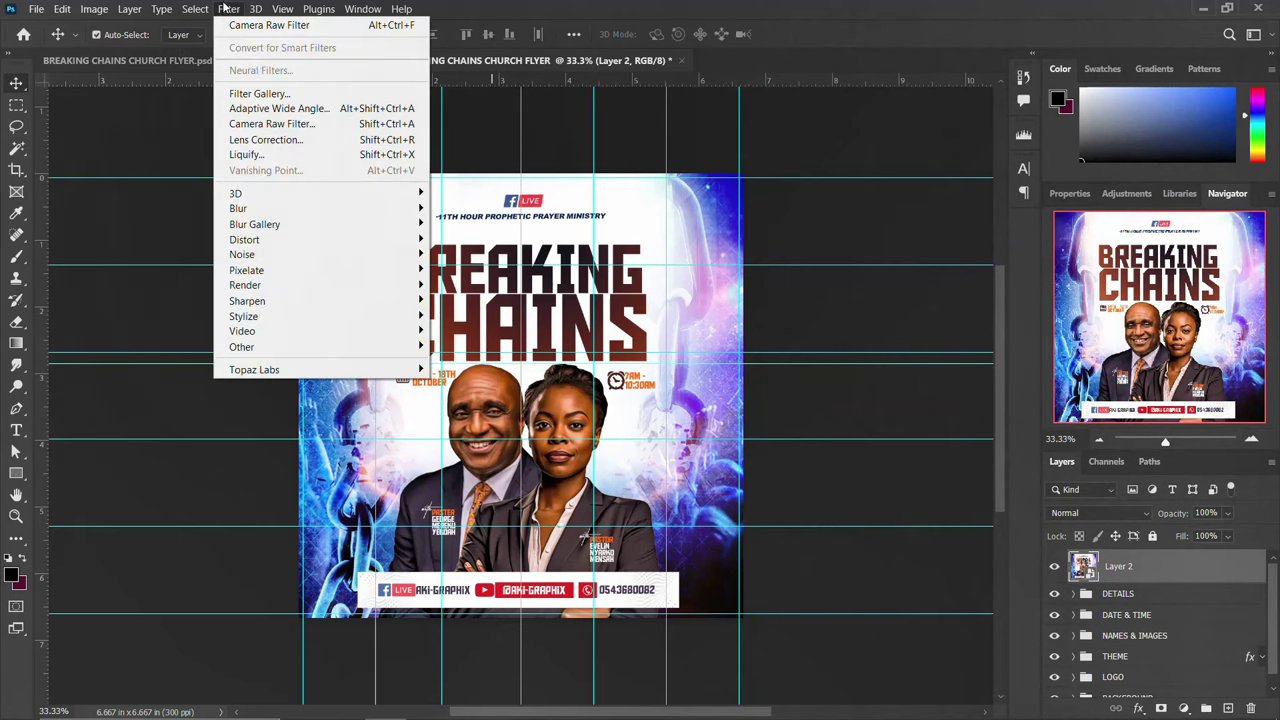
pyautogui.click(297, 139)
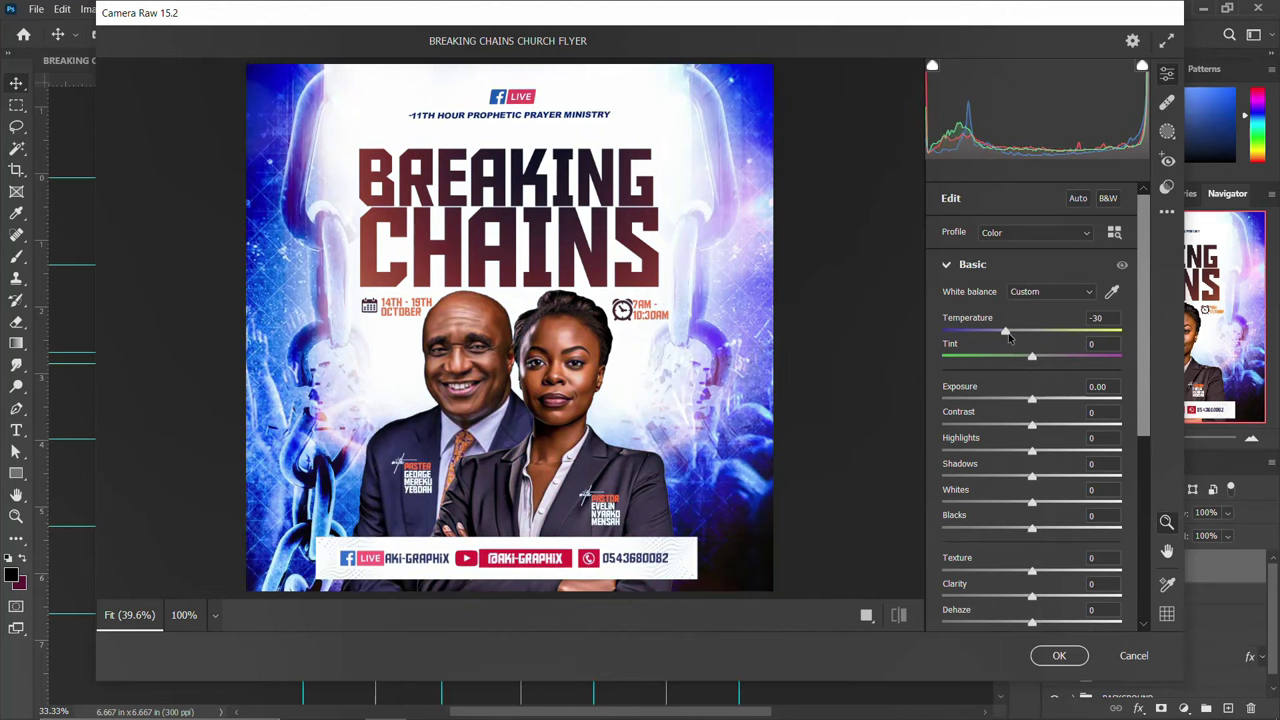
# In Camera Raw set Temperature -2, Tint +8, Contrast +11, Highlights -26 and Blacks -27
pyautogui.moveTo(1036, 336); pyautogui.dragTo(1036, 336)
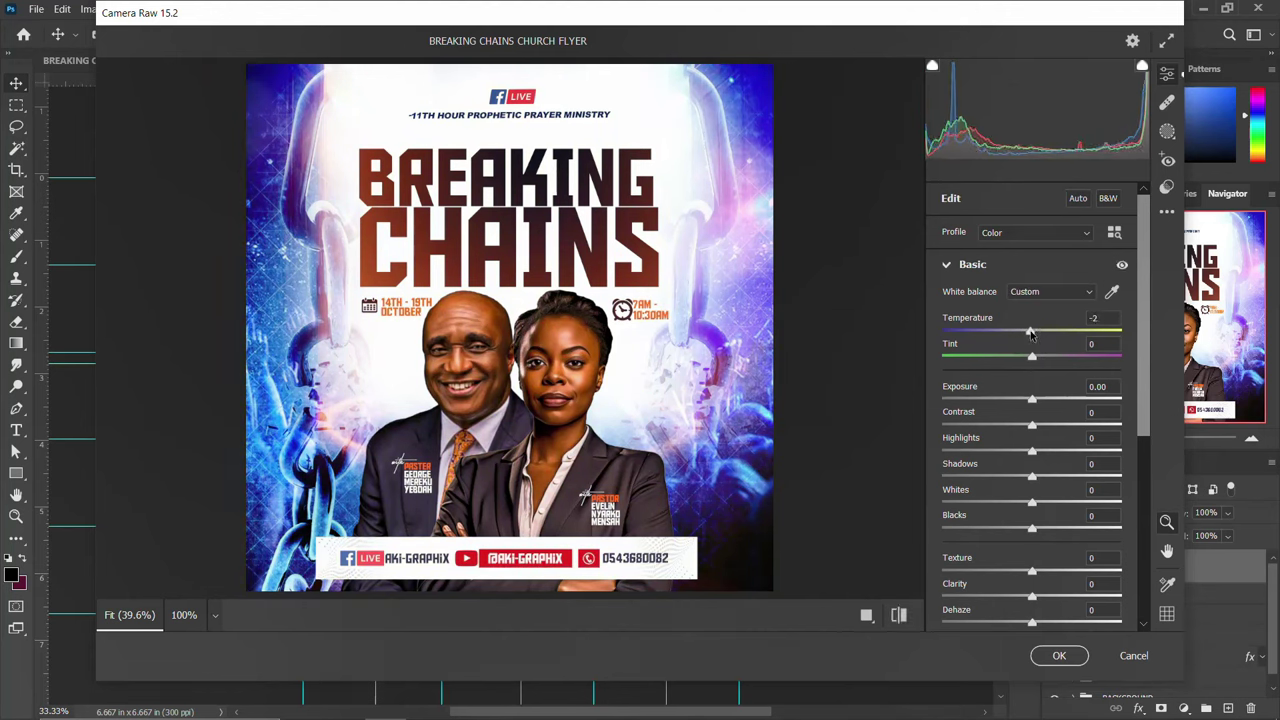
pyautogui.moveTo(1031, 335)
pyautogui.mouseDown()
pyautogui.moveTo(1042, 335)
pyautogui.moveTo(1020, 357)
pyautogui.moveTo(1050, 358)
pyautogui.moveTo(1007, 356)
pyautogui.moveTo(1042, 351)
pyautogui.mouseUp()
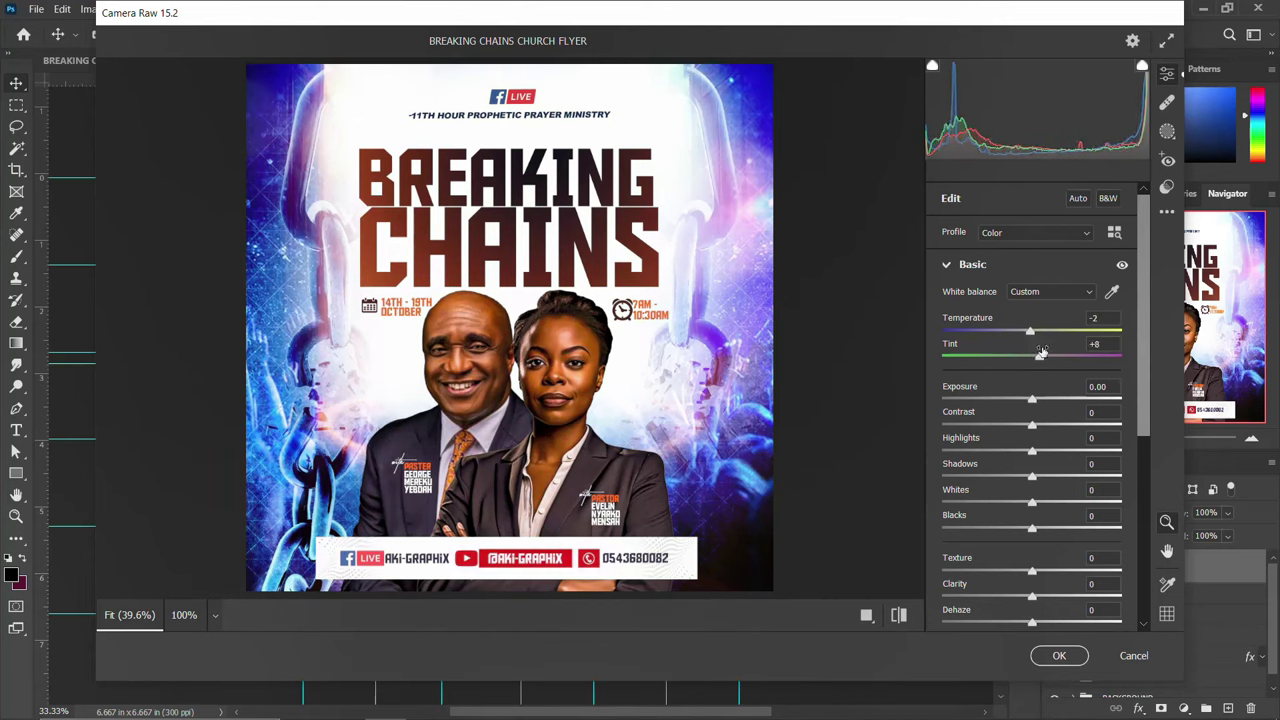
pyautogui.moveTo(1033, 428); pyautogui.dragTo(1043, 428)
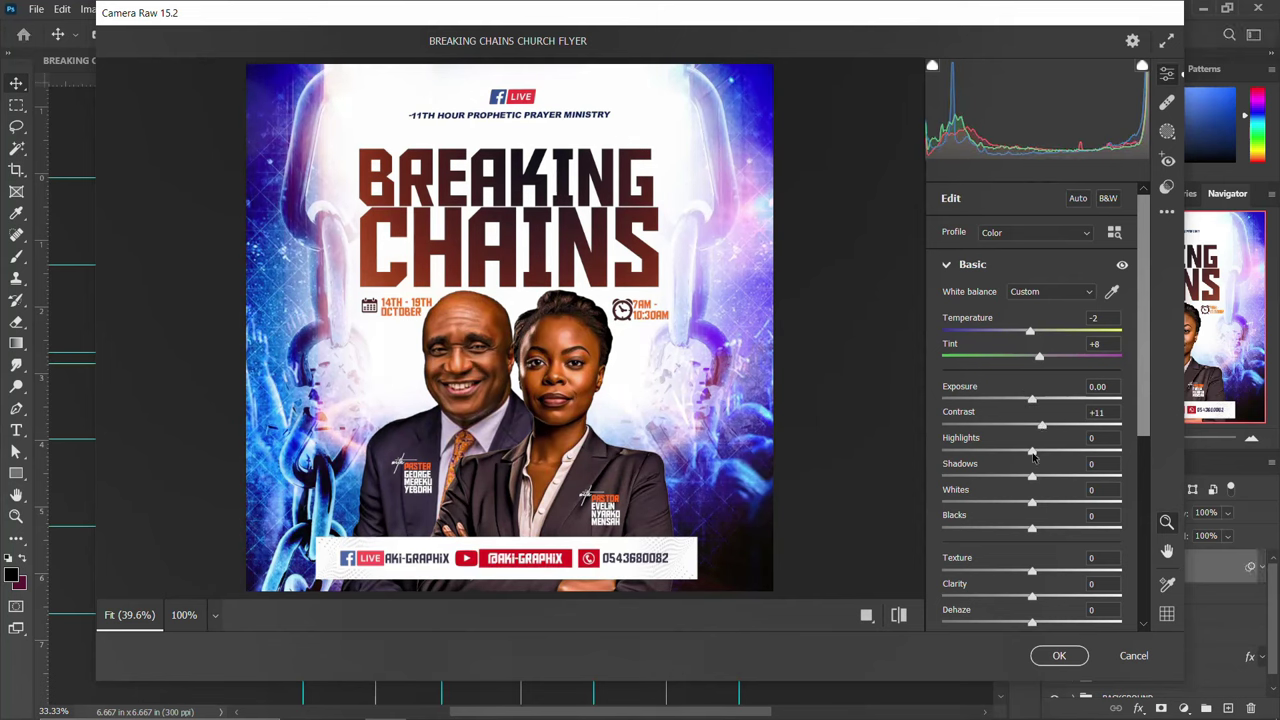
pyautogui.moveTo(1033, 451); pyautogui.dragTo(1008, 451)
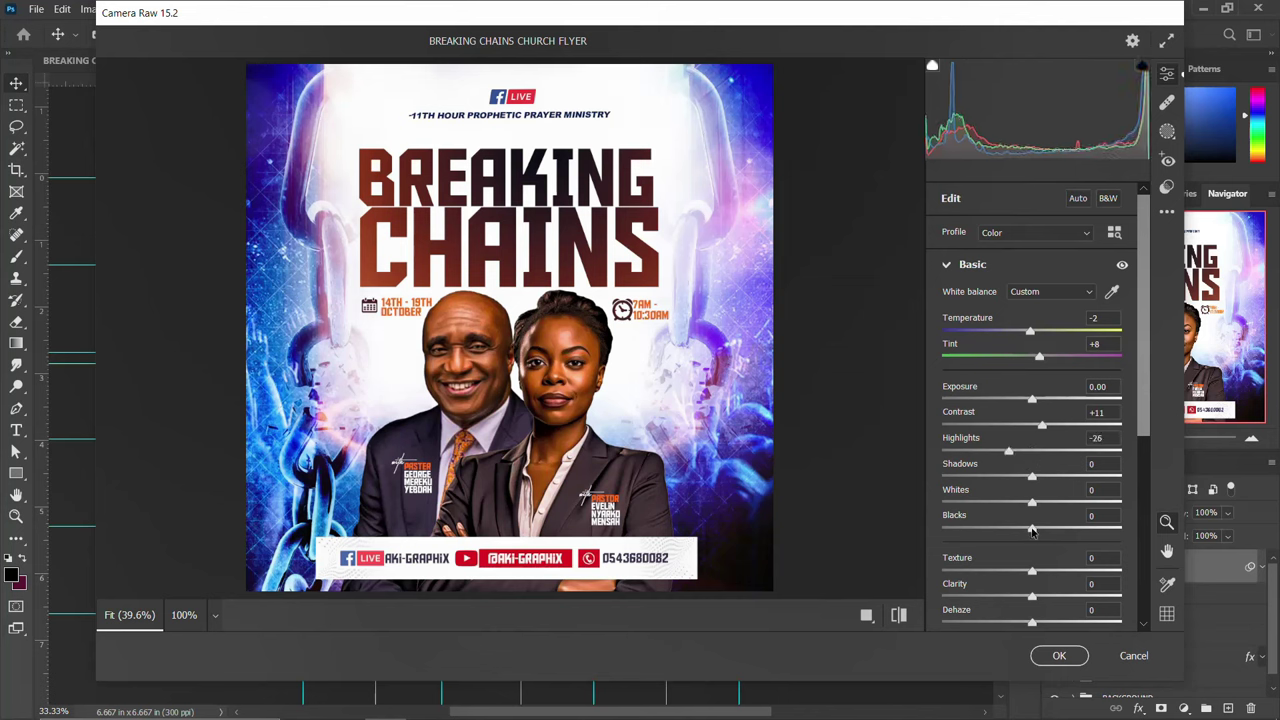
pyautogui.moveTo(1032, 532)
pyautogui.mouseDown()
pyautogui.moveTo(1052, 530)
pyautogui.moveTo(1020, 528)
pyautogui.moveTo(1055, 528)
pyautogui.moveTo(1009, 528)
pyautogui.mouseUp()
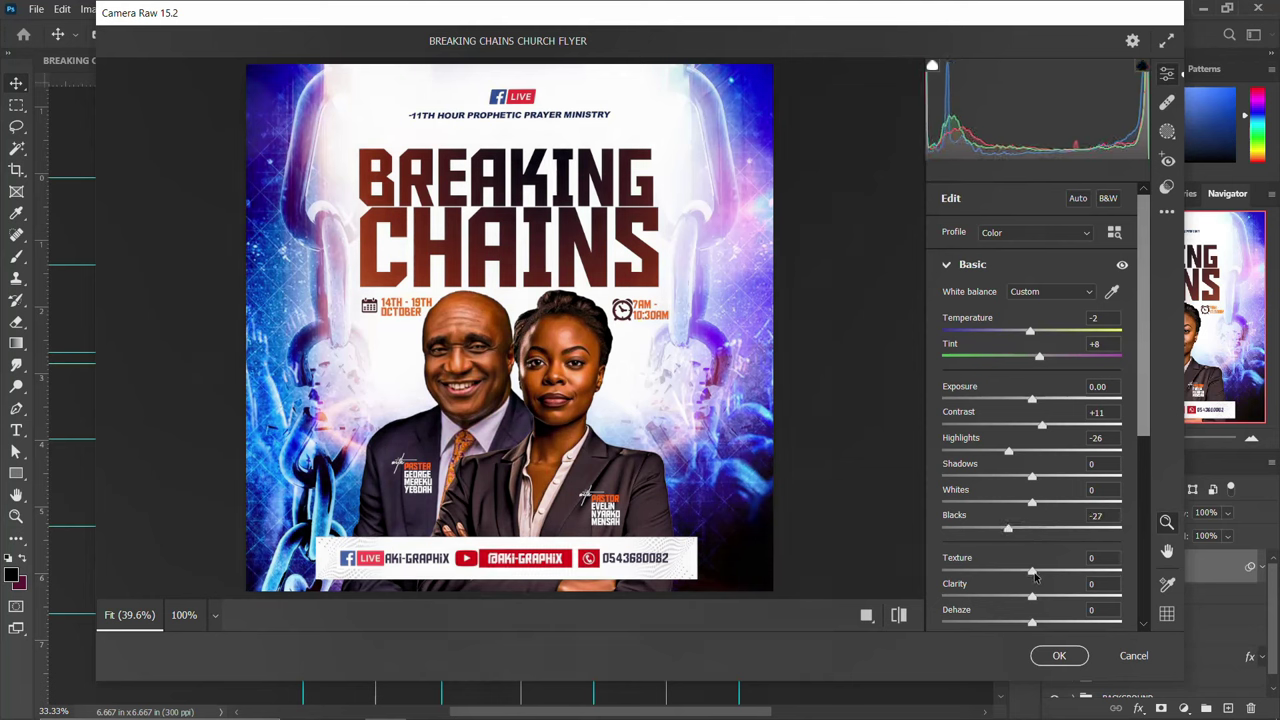
# Set Texture +23, Vibrance -3 and Saturation +13, compare before/after, then apply the filter
pyautogui.moveTo(1035, 577); pyautogui.dragTo(1056, 577)
pyautogui.scroll(-2, 1035, 600)
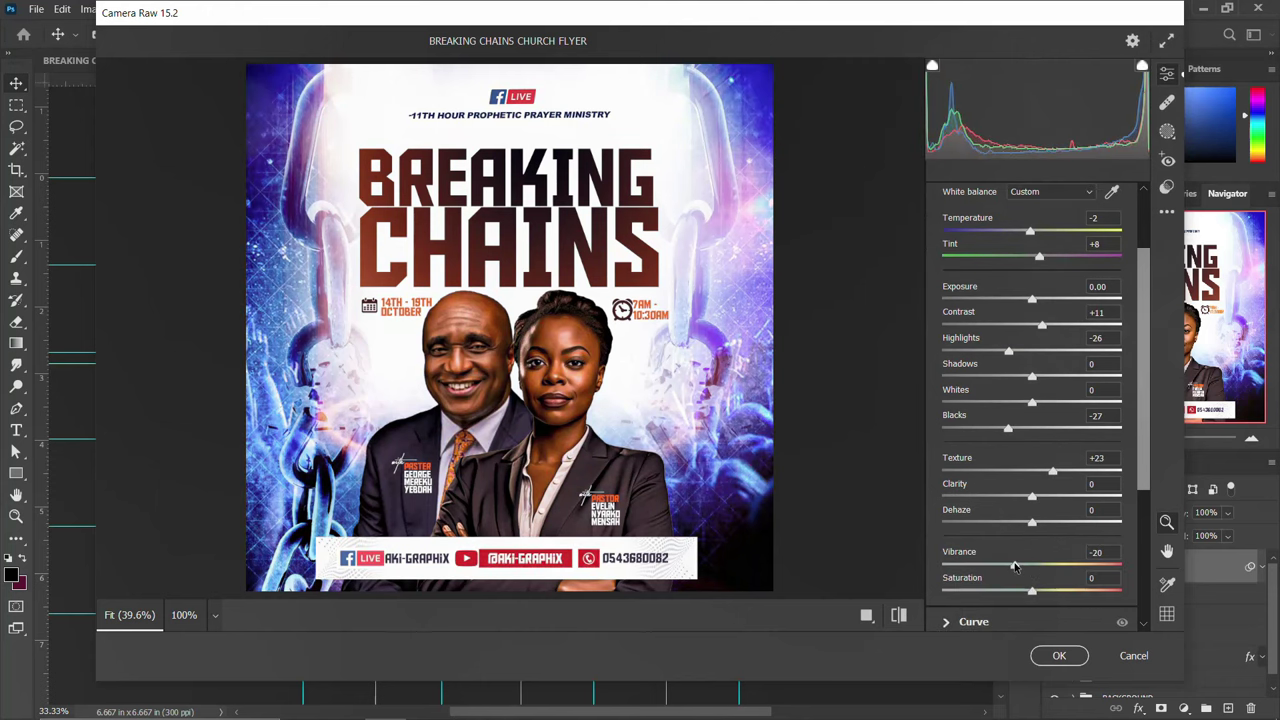
pyautogui.moveTo(1023, 567); pyautogui.dragTo(1030, 567)
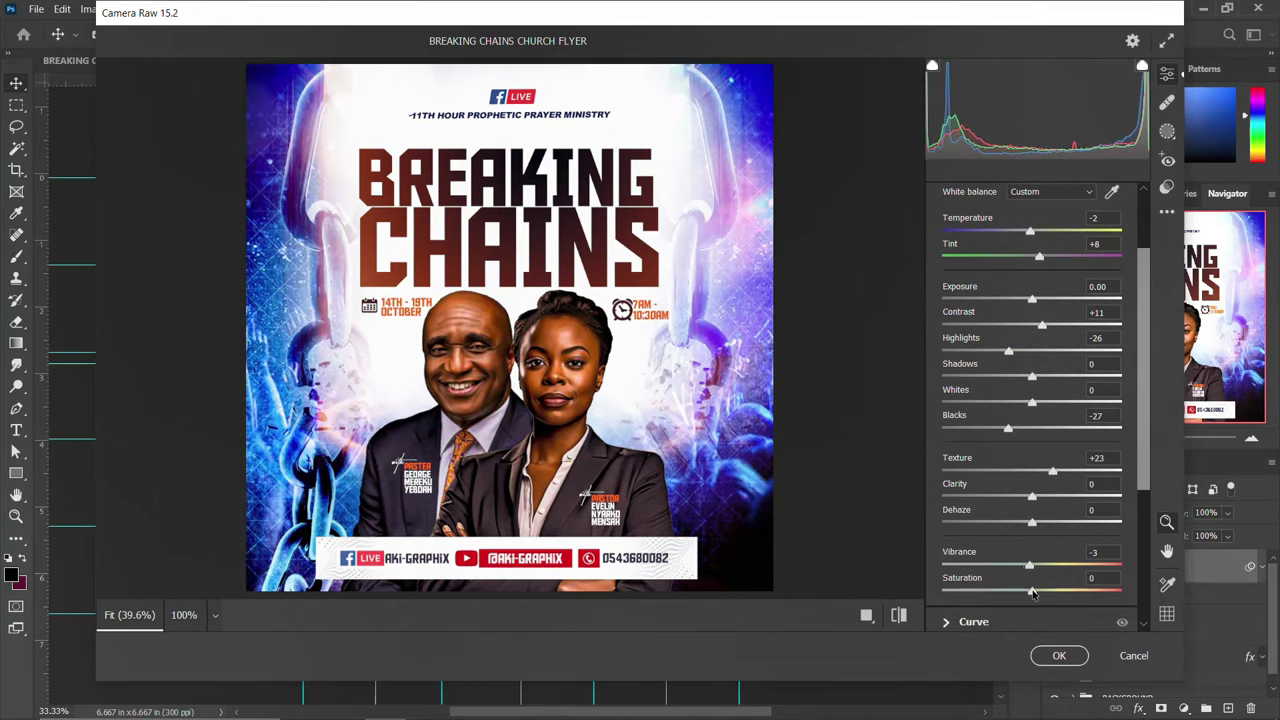
pyautogui.moveTo(1033, 594); pyautogui.dragTo(1044, 594)
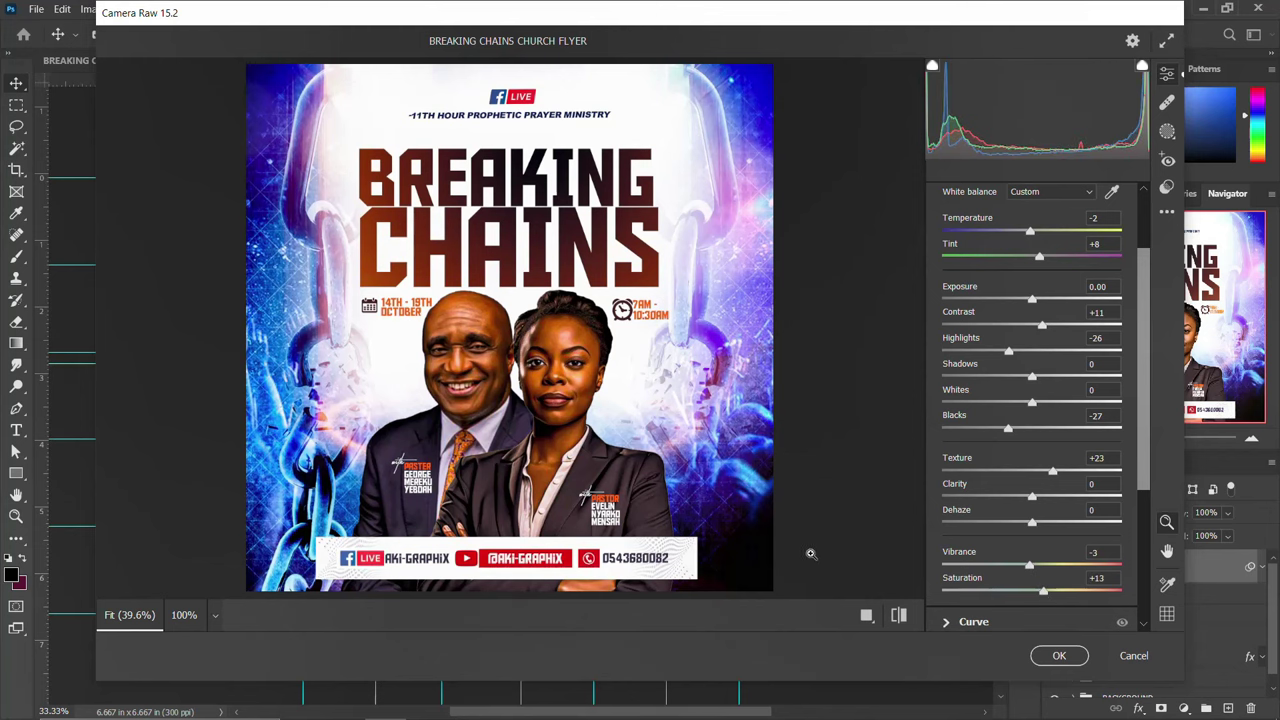
pyautogui.click(899, 615)
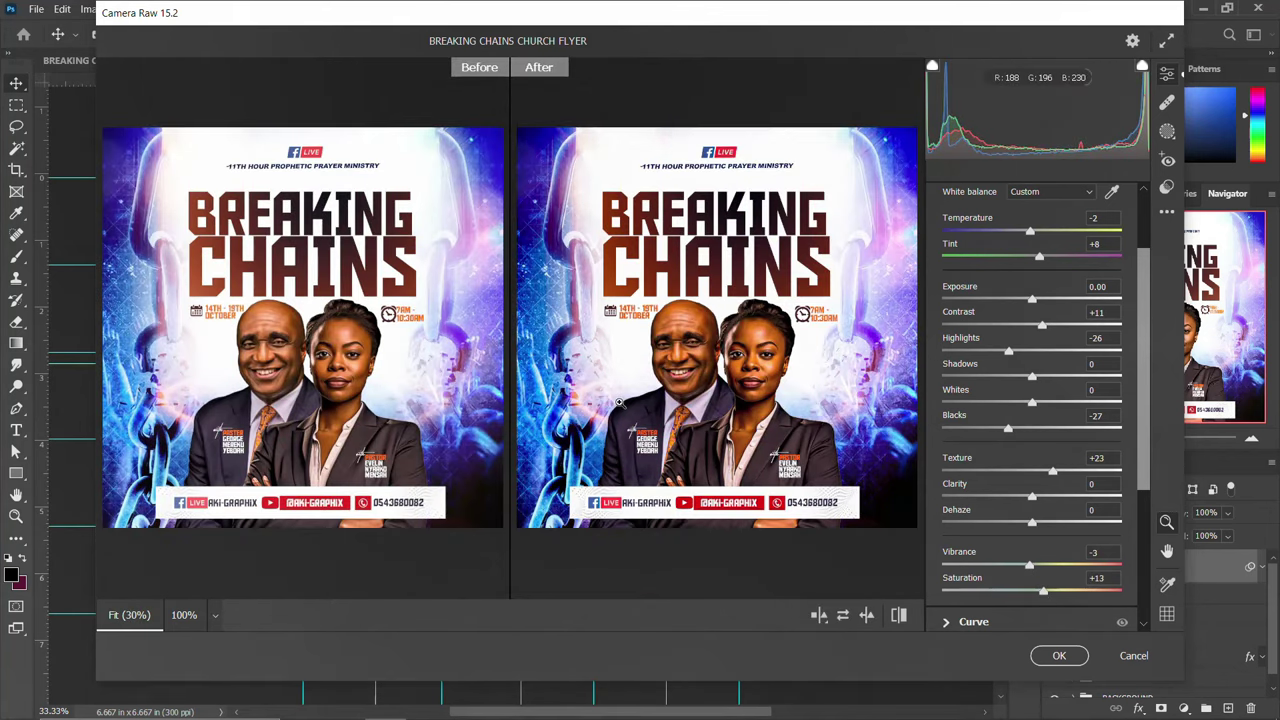
pyautogui.click(1059, 656)
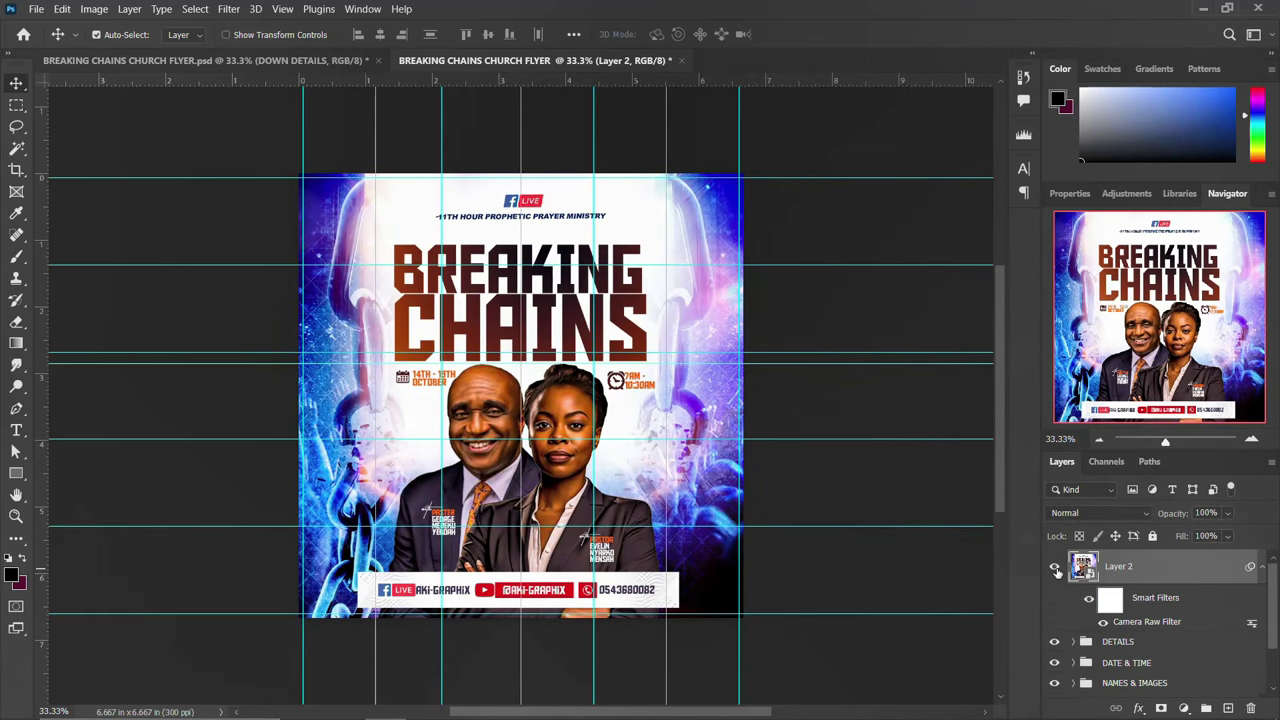
# Collapse Layer 2's smart filters and toggle its visibility several times, ending with it hidden
pyautogui.click(1262, 569)
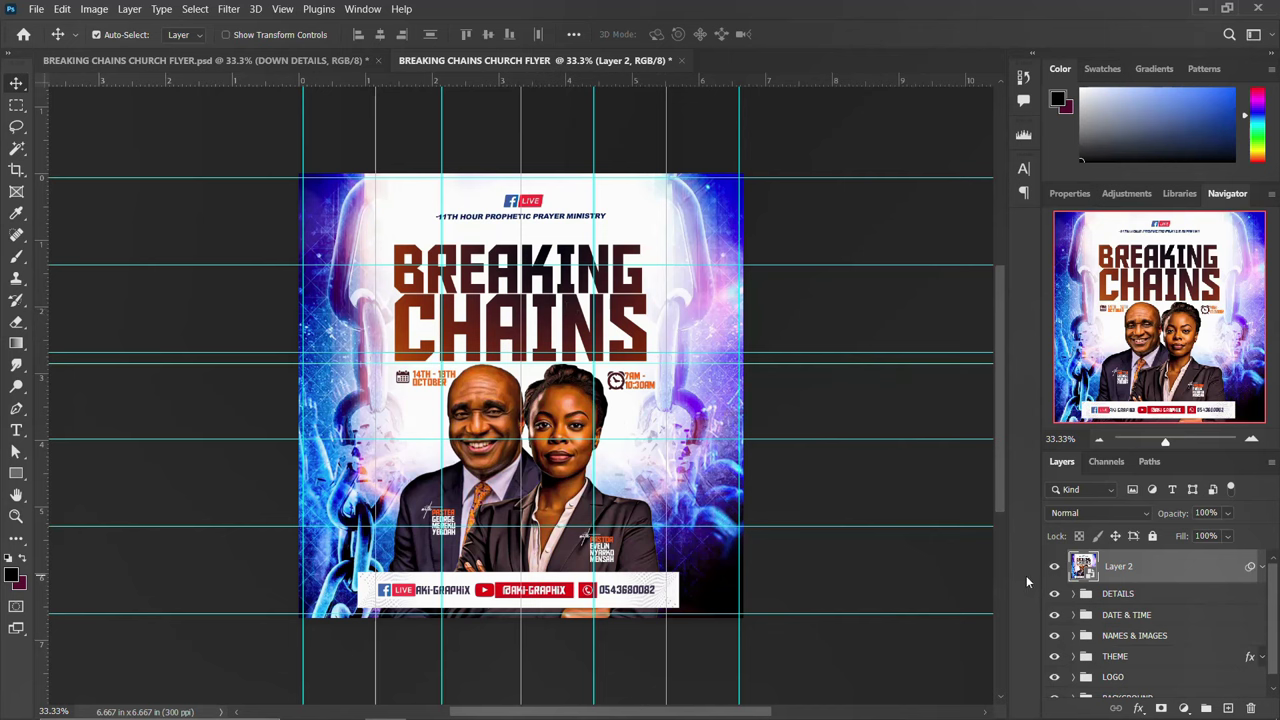
pyautogui.click(1055, 567)
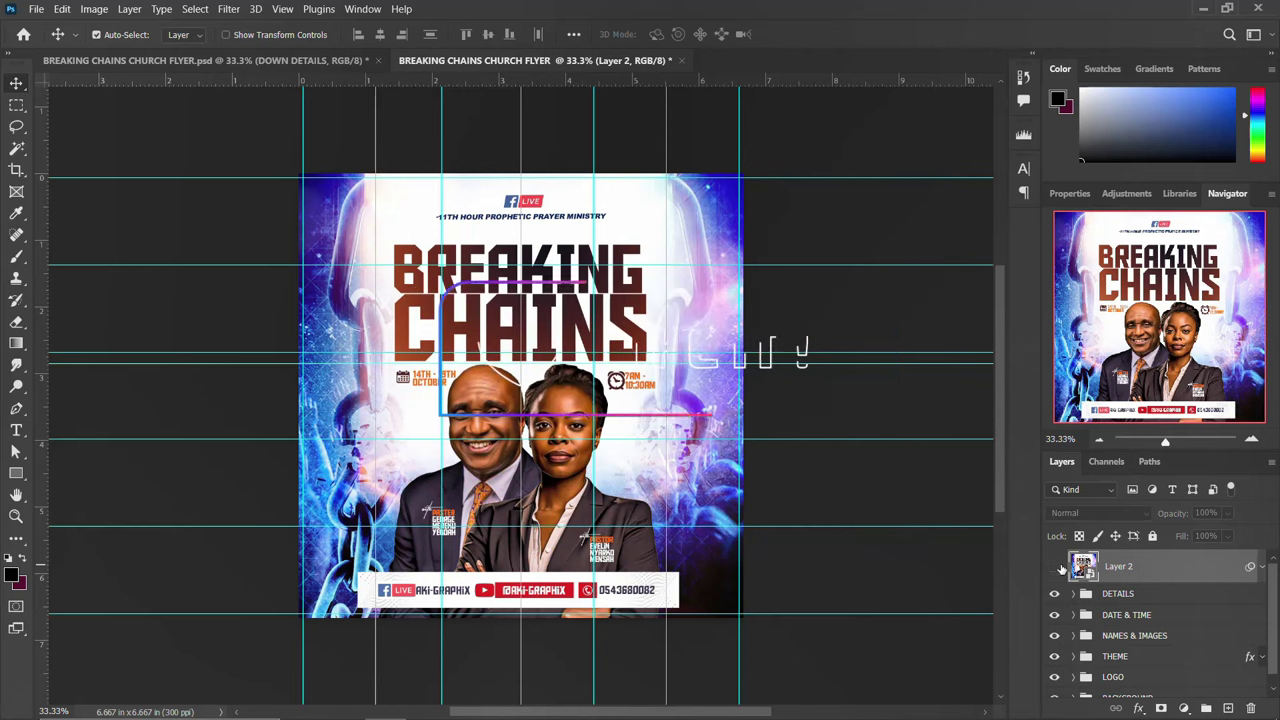
pyautogui.click(1055, 567)
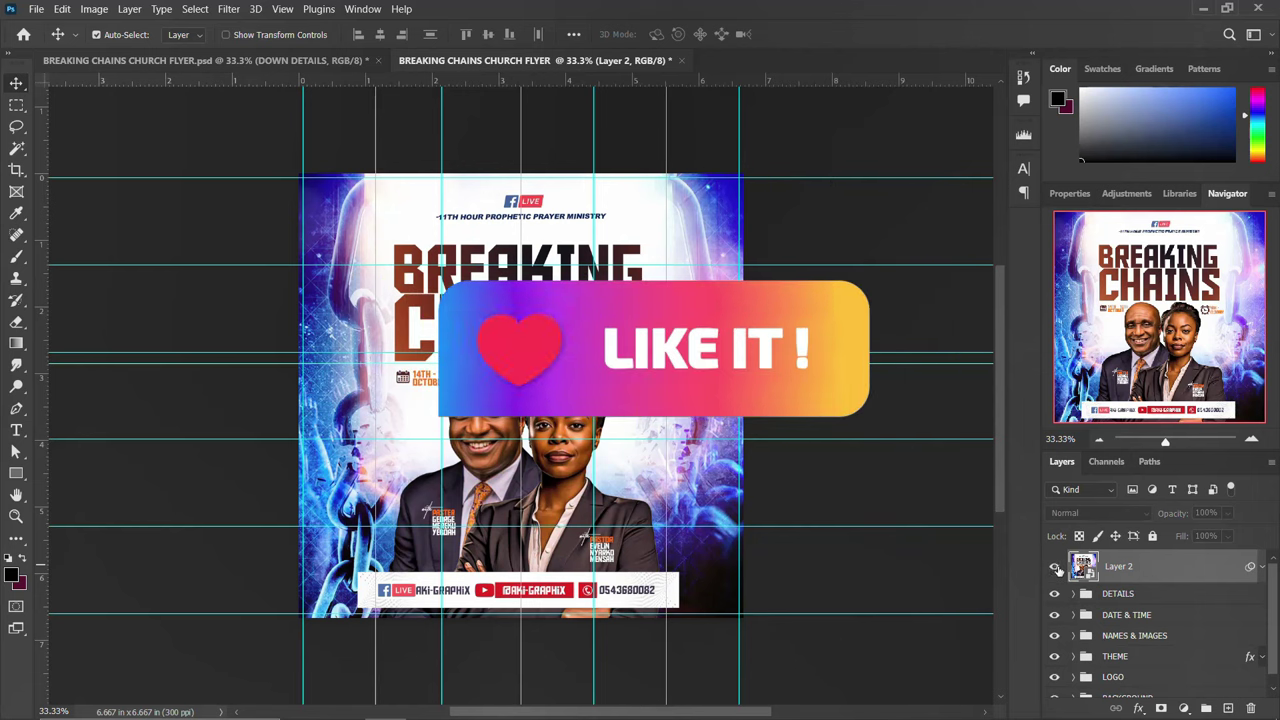
pyautogui.click(1055, 567)
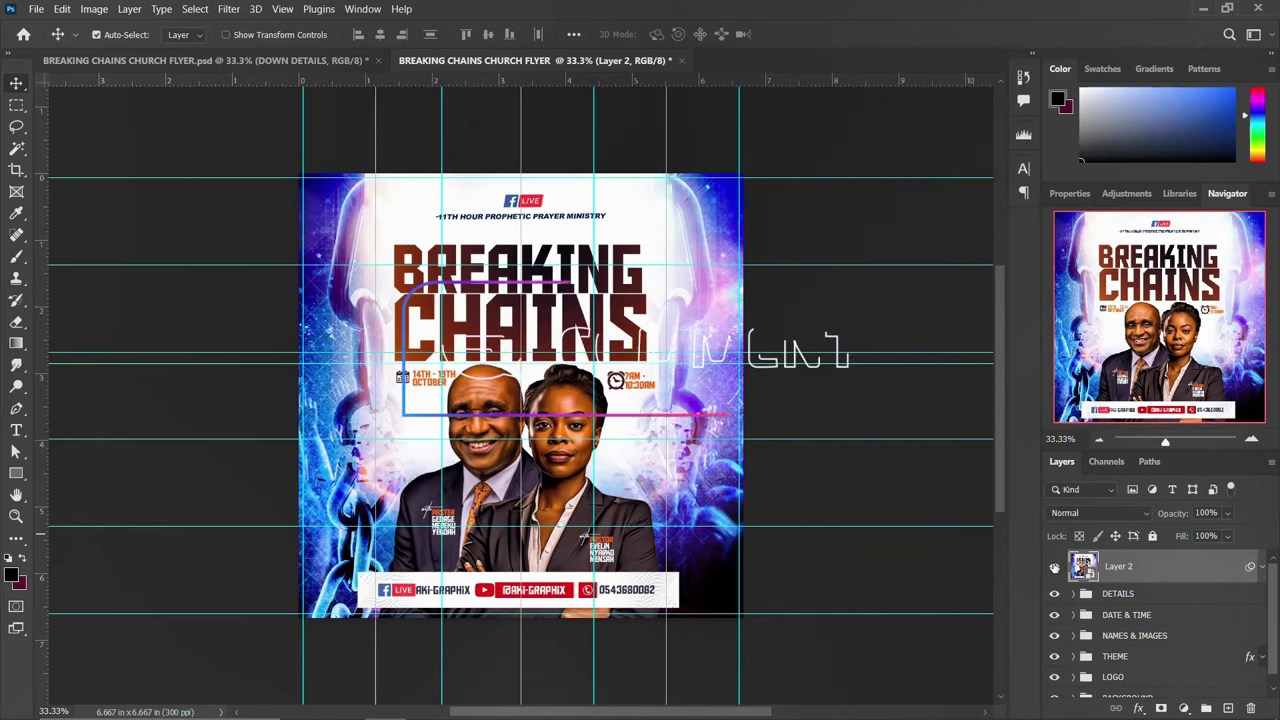
pyautogui.click(1055, 567)
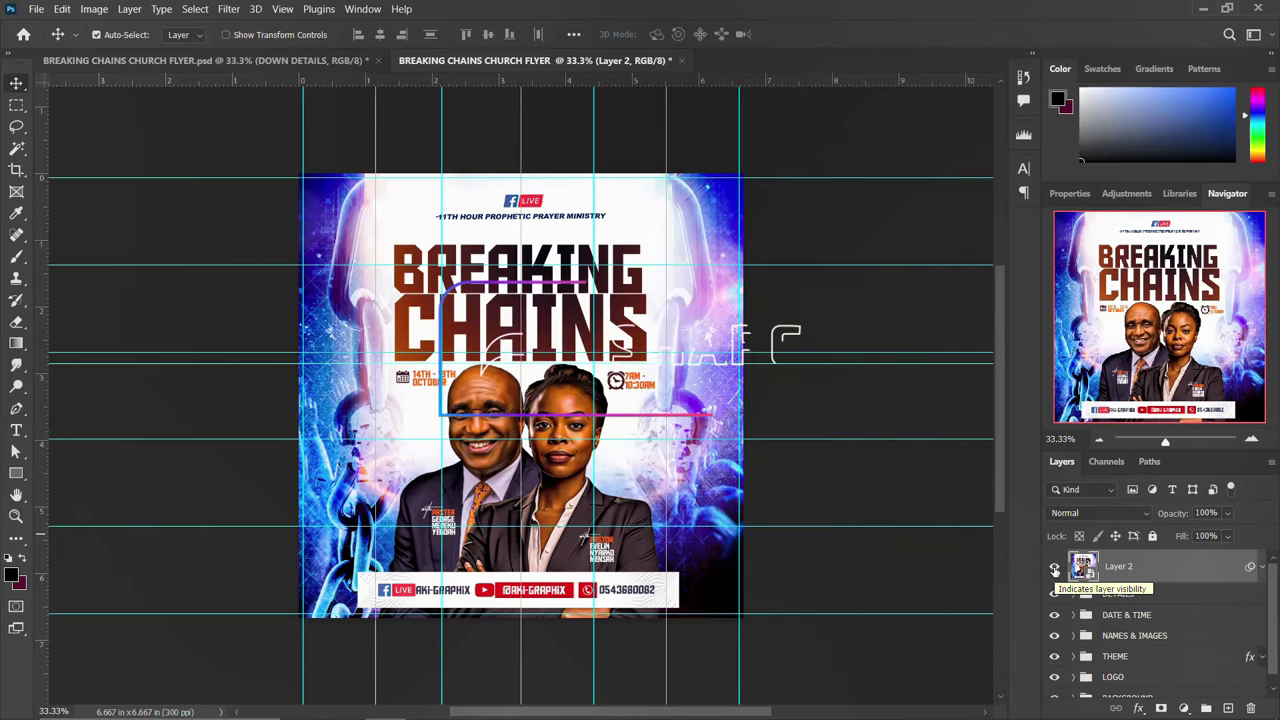
pyautogui.click(1055, 567)
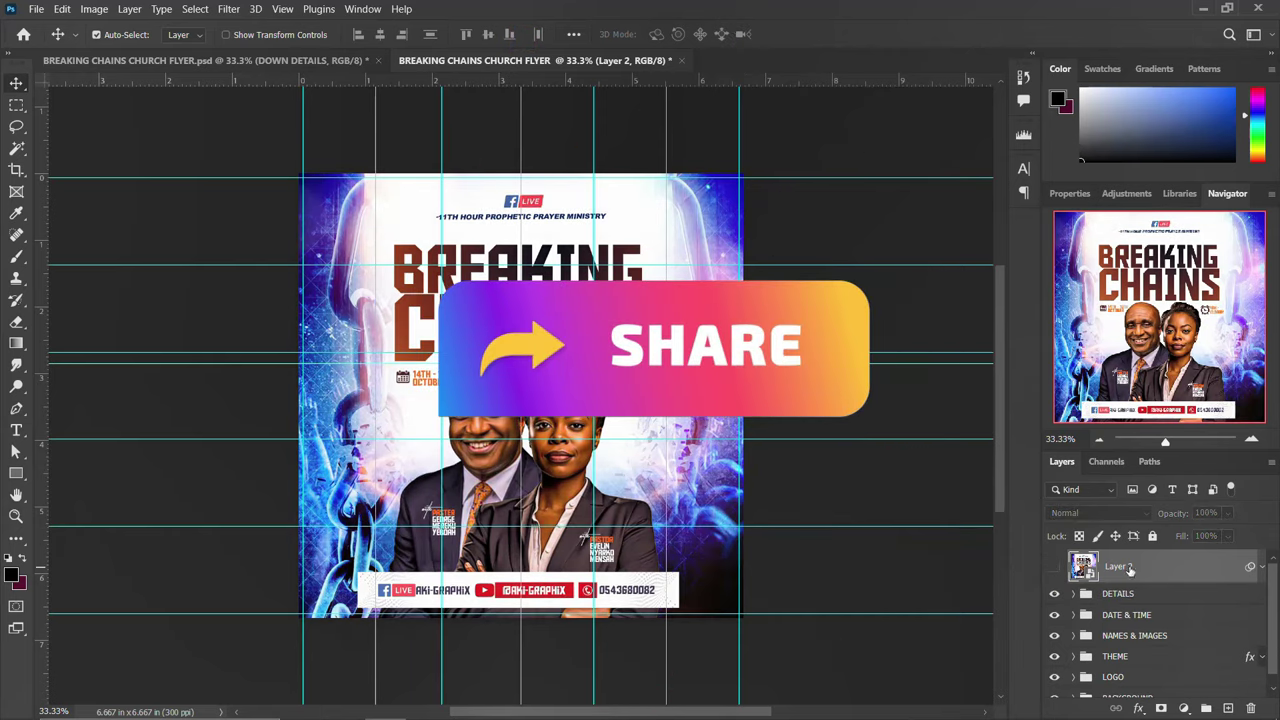